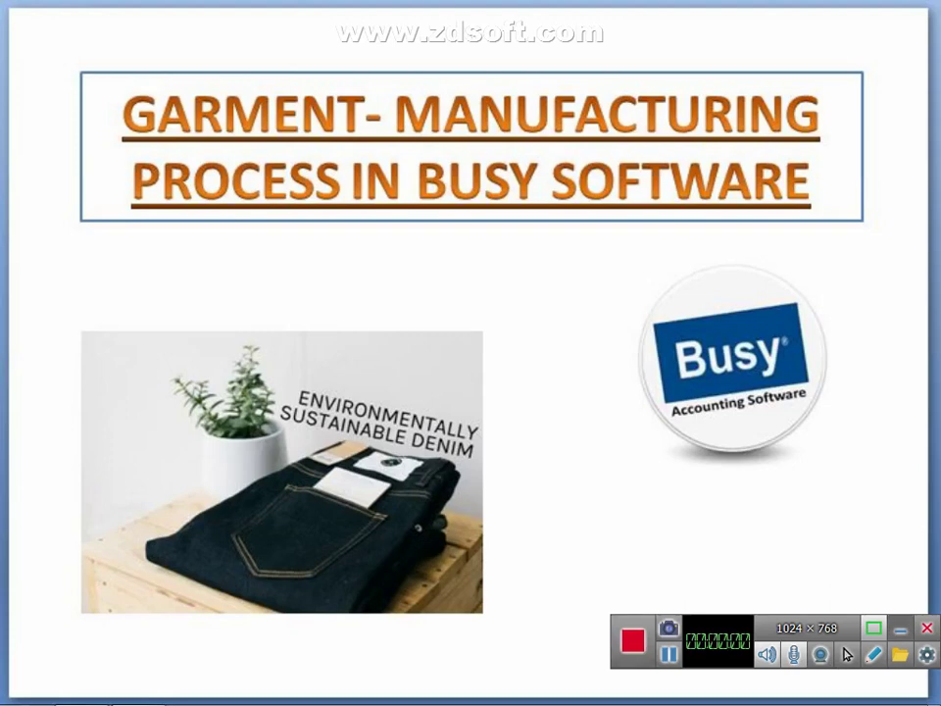
Move from the garment-manufacturing title slide to the ANSH JEANS MANUFACTURING COMPANY workspace in Busy 18.
{"action": "left_click", "coordinate": [900, 629]}
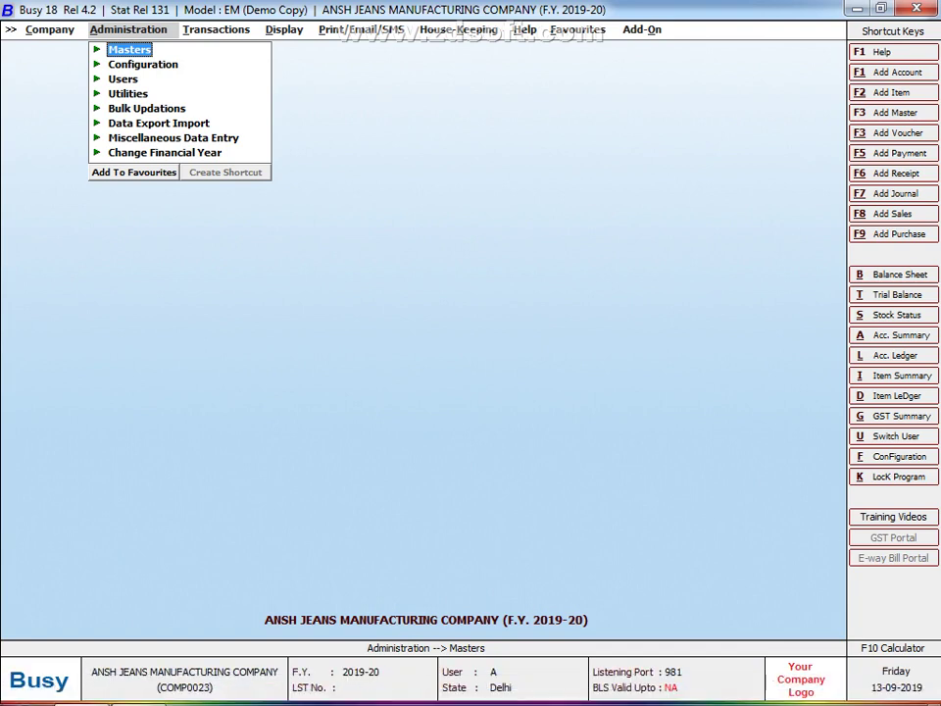
Bring up the purchase voucher list for 1-4-2019 to 25-4-2019.
{"action": "key", "text": "Right"}
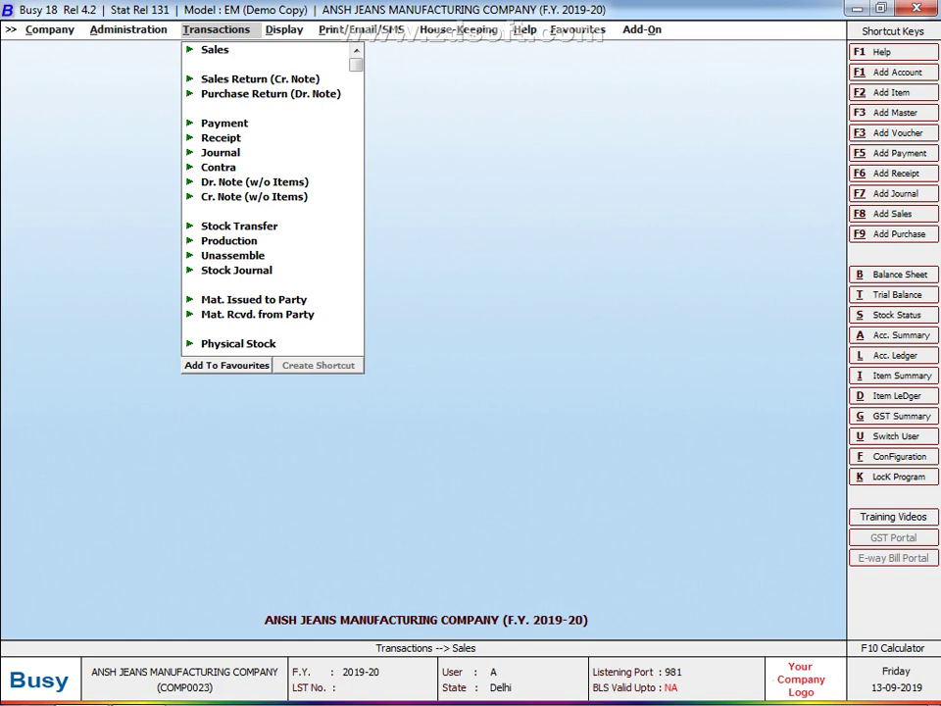
{"action": "key", "text": "Down"}
{"action": "key", "text": "Return"}
{"action": "key", "text": "Down"}
{"action": "key", "text": "Down"}
{"action": "key", "text": "Return"}
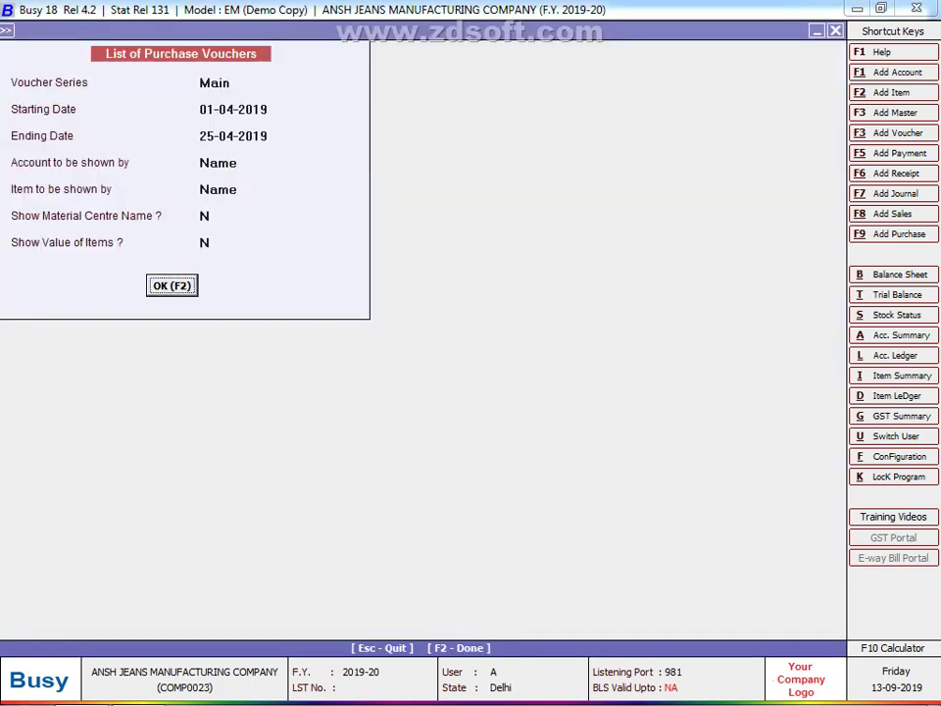
{"action": "key", "text": "F2"}
Check DENIM-74601's item group on the LOVELY TRADERS purchase, then return to the voucher list.
{"action": "key", "text": "Return"}
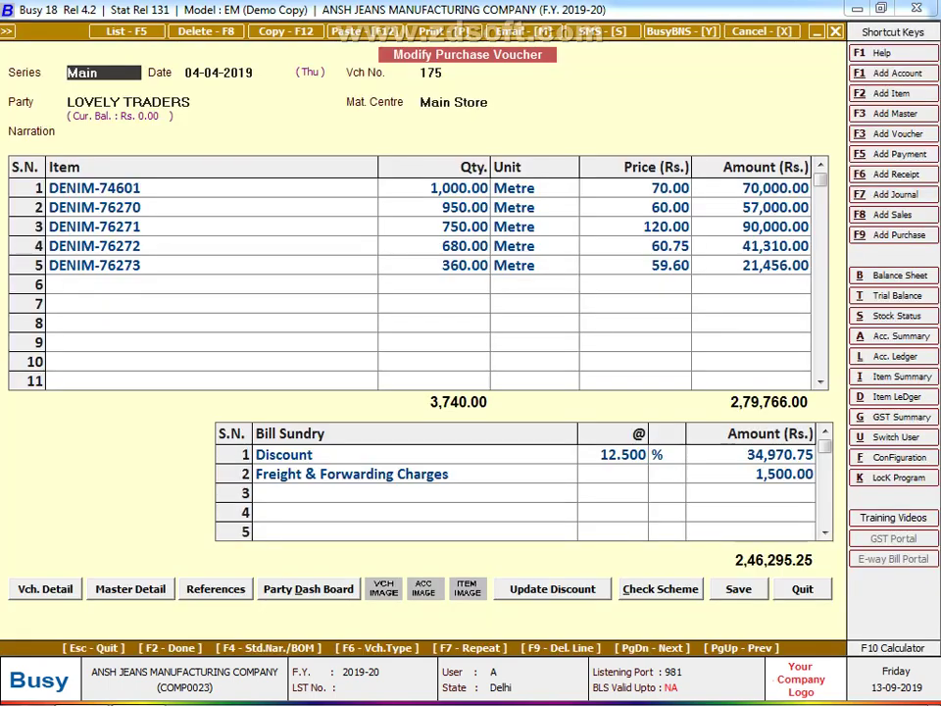
{"action": "left_click", "coordinate": [210, 187]}
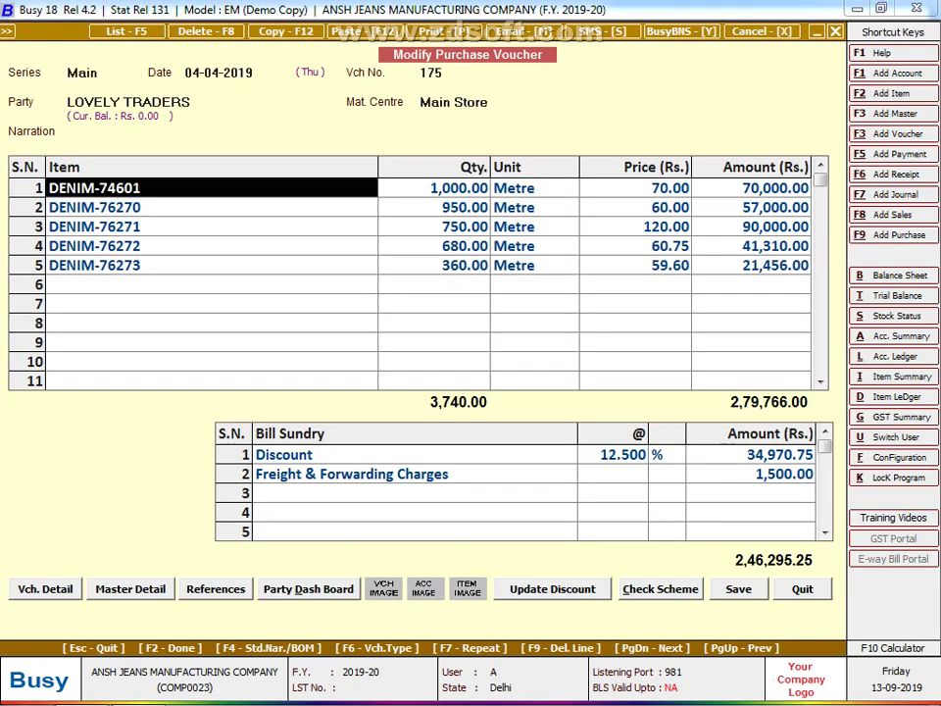
{"action": "key", "text": "ctrl+Return"}
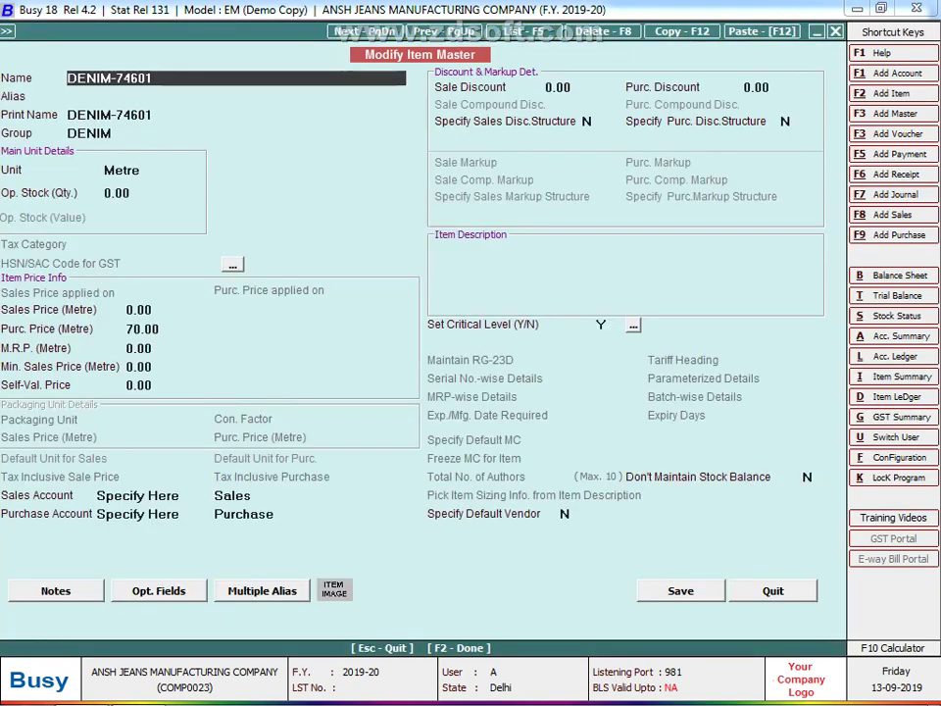
{"action": "key", "text": "Return"}
{"action": "key", "text": "Return"}
{"action": "key", "text": "Return"}
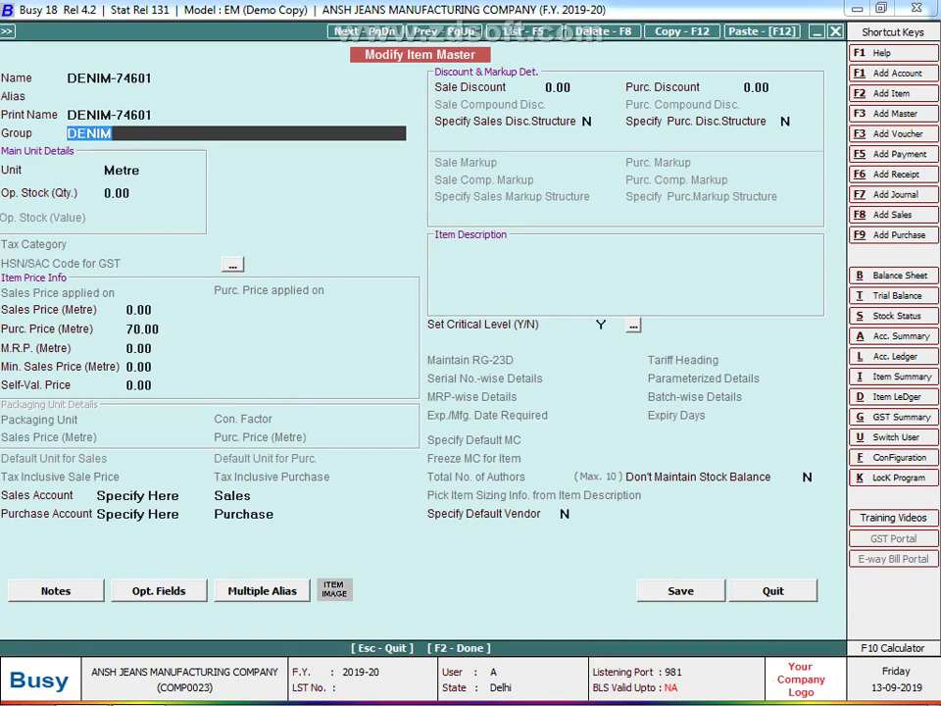
{"action": "key", "text": "Down"}
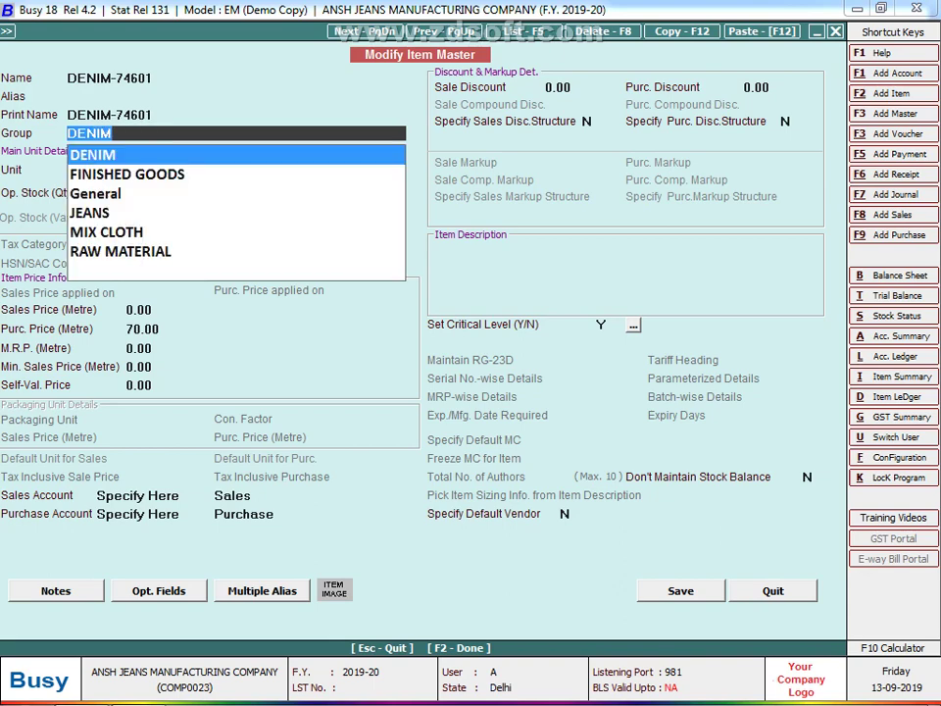
{"action": "key", "text": "Return"}
{"action": "key", "text": "F2"}
{"action": "key", "text": "Return"}
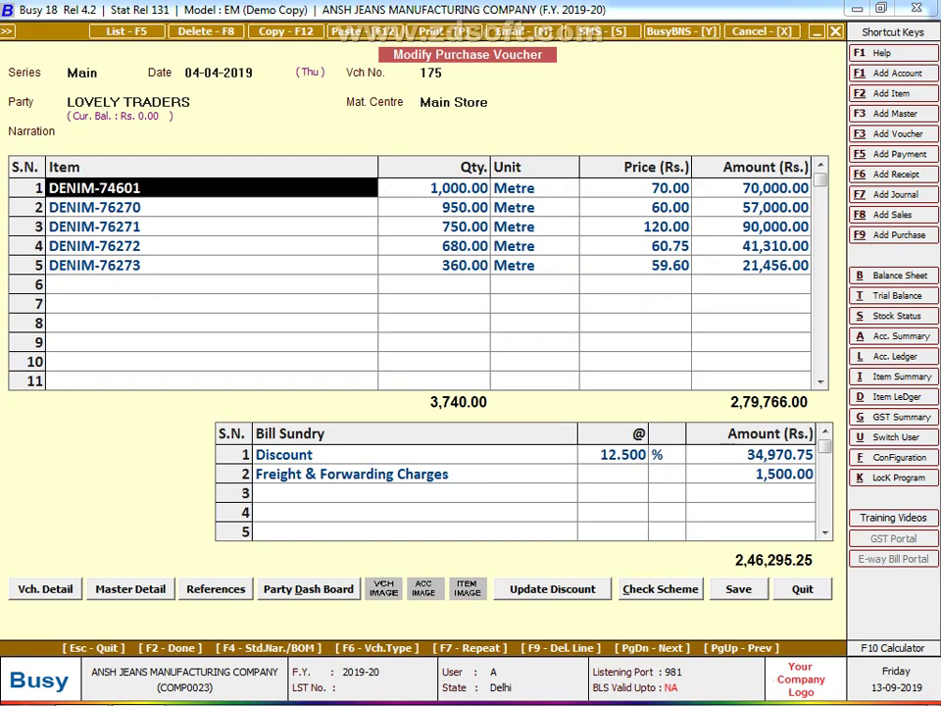
{"action": "key", "text": "Escape"}
{"action": "key", "text": "Down"}
Open the SS MANUFACTURE voucher and view the ASTER FABRIC and CHAIN BLACK item masters.
{"action": "key", "text": "Down"}
{"action": "key", "text": "Down"}
{"action": "key", "text": "Down"}
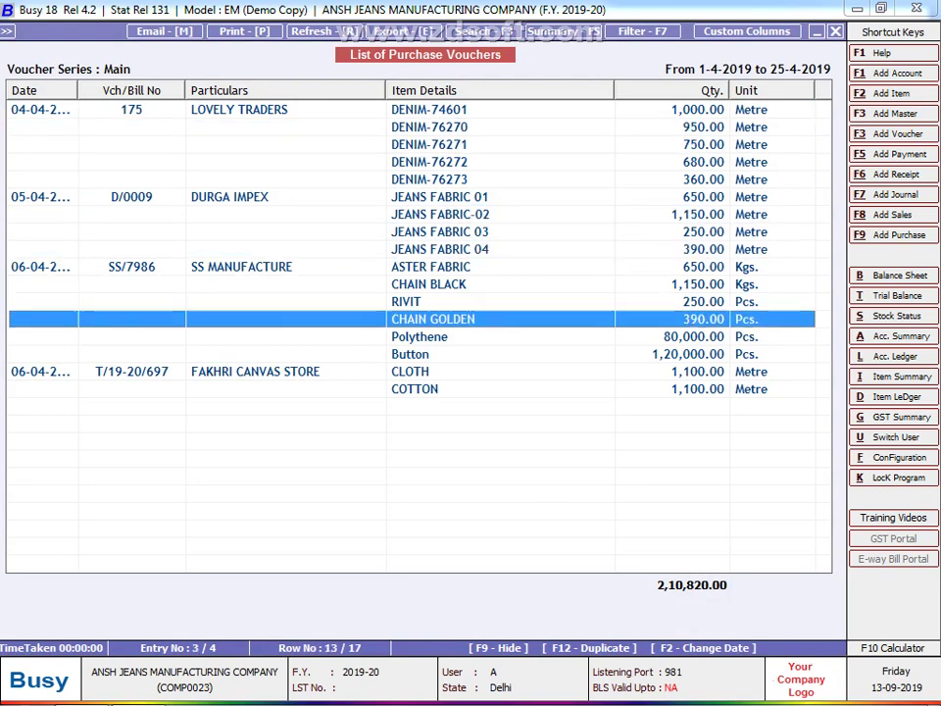
{"action": "key", "text": "Down"}
{"action": "key", "text": "Down"}
{"action": "key", "text": "Return"}
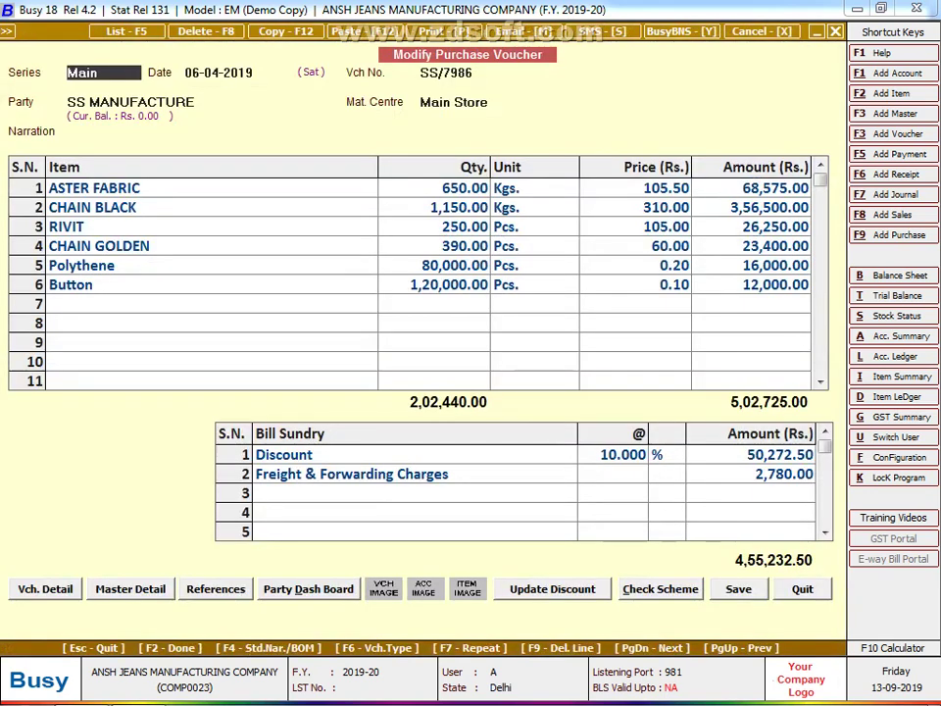
{"action": "key", "text": "Return"}
{"action": "key", "text": "Return"}
{"action": "key", "text": "Return"}
{"action": "key", "text": "Return"}
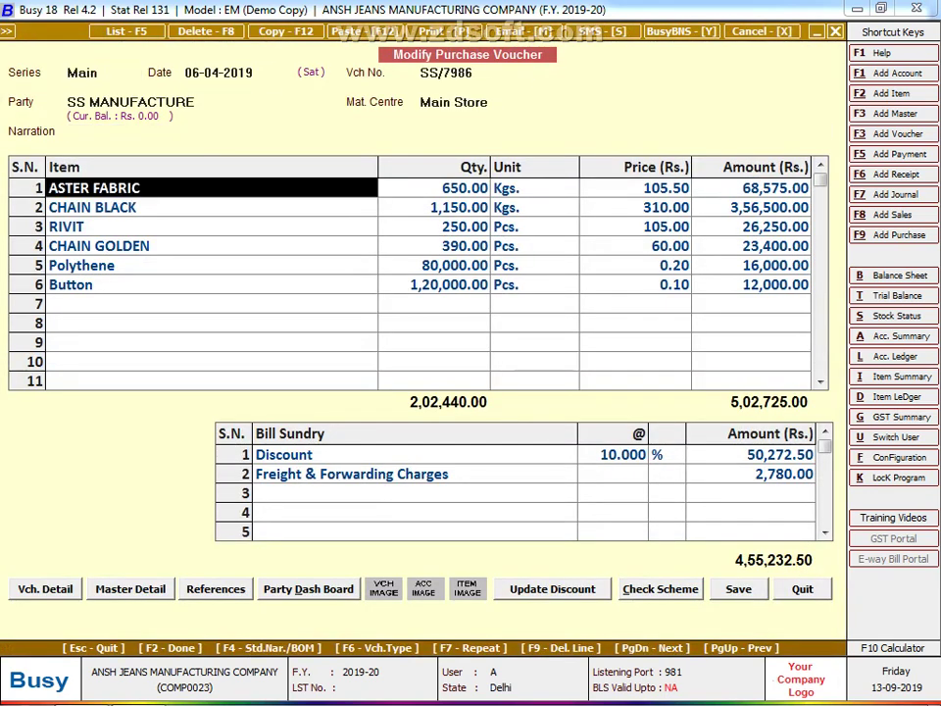
{"action": "key", "text": "ctrl+Return"}
{"action": "key", "text": "Return"}
{"action": "key", "text": "Return"}
{"action": "key", "text": "Return"}
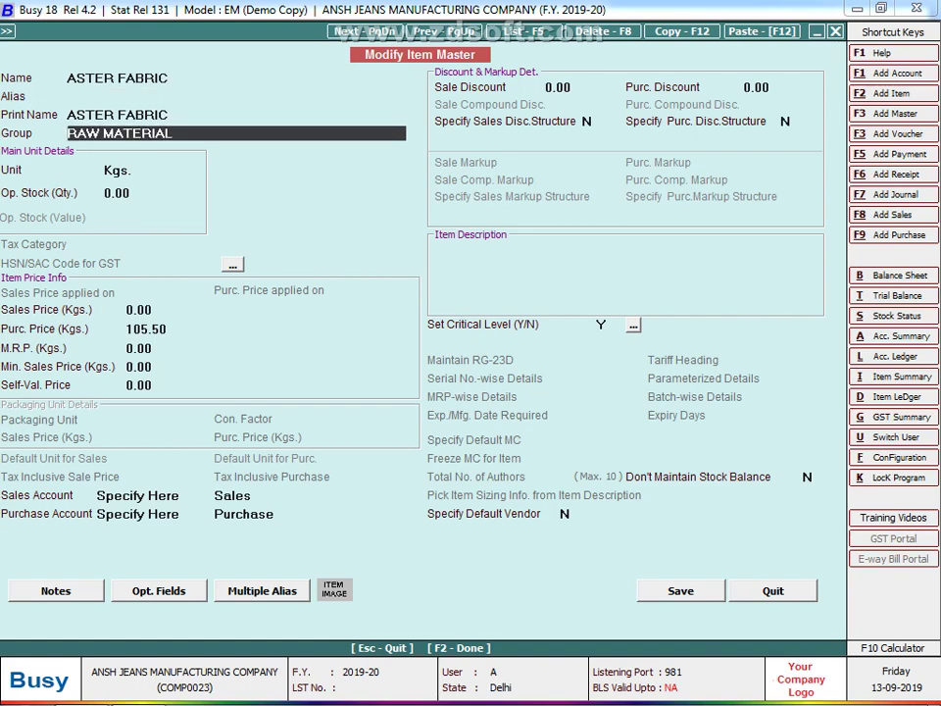
{"action": "key", "text": "Escape"}
{"action": "key", "text": "Down"}
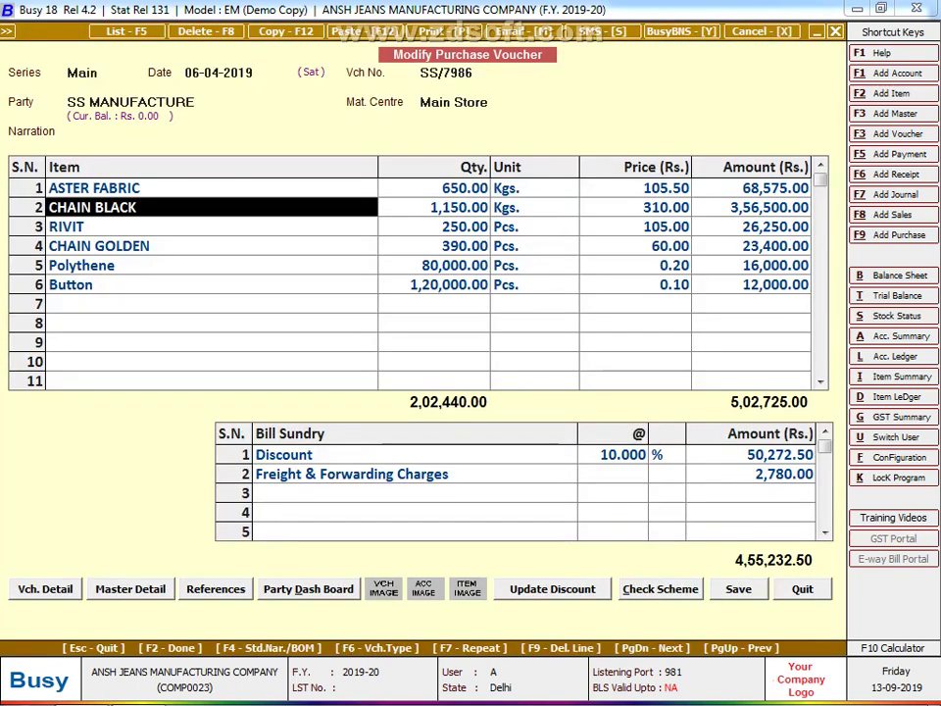
{"action": "key", "text": "ctrl+Return"}
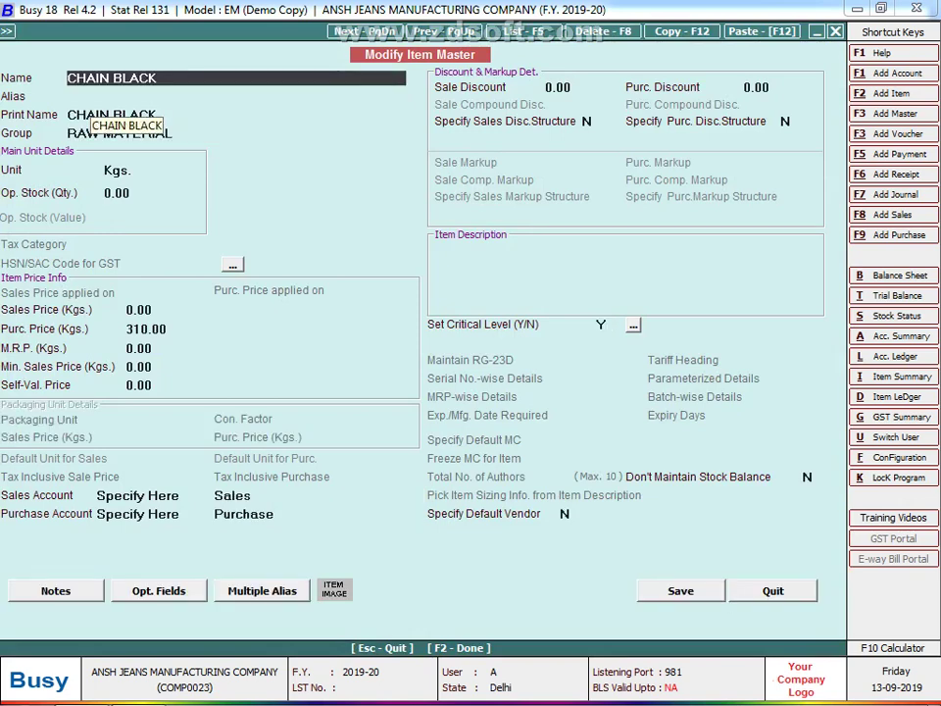
{"action": "key", "text": "Escape"}
Reopen ASTER FABRIC and open its RAW MATERIAL group master.
{"action": "key", "text": "Down"}
{"action": "key", "text": "Down"}
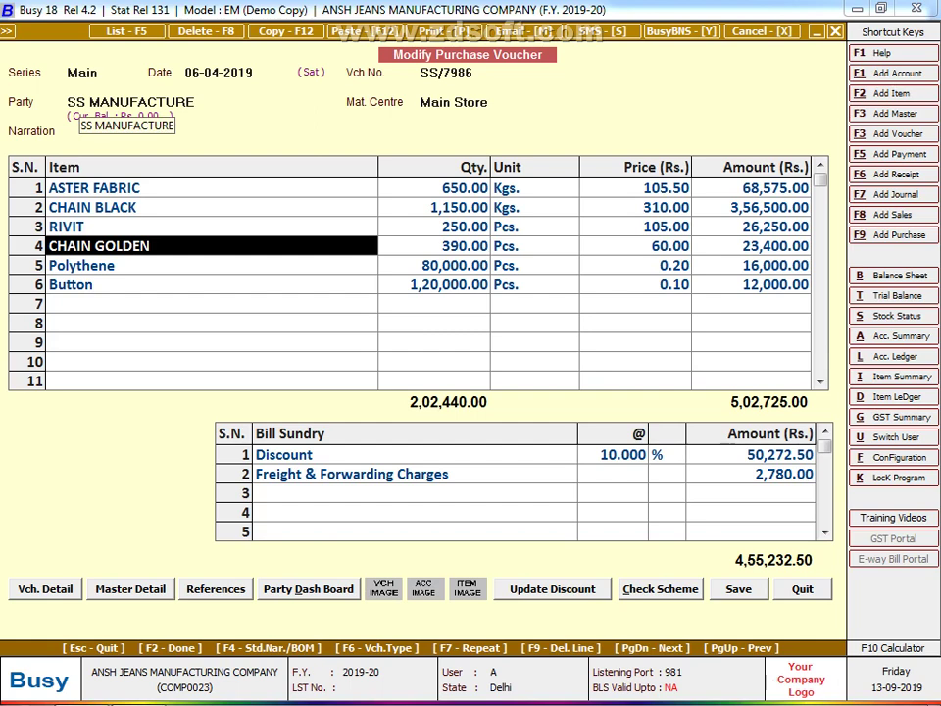
{"action": "key", "text": "Up"}
{"action": "key", "text": "Up"}
{"action": "key", "text": "Up"}
{"action": "key", "text": "ctrl+Return"}
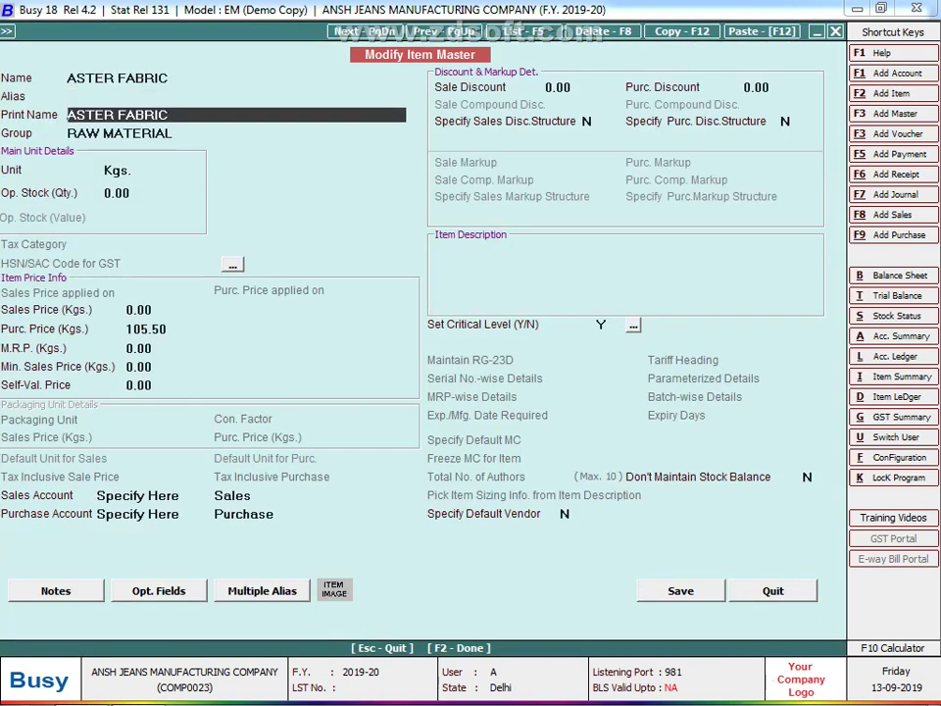
{"action": "key", "text": "Return"}
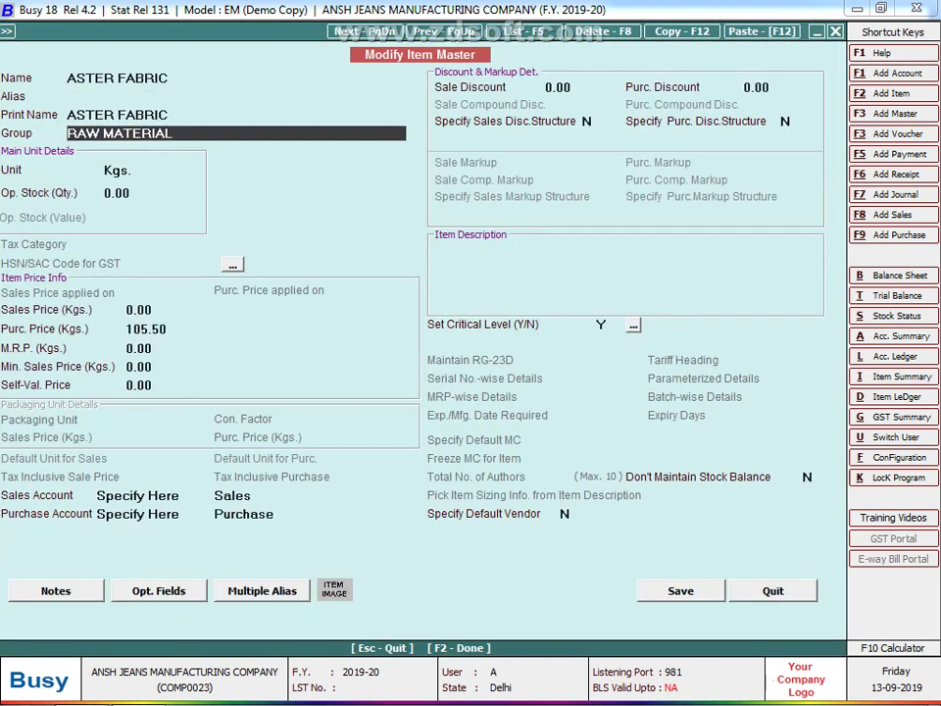
{"action": "key", "text": "ctrl+Return"}
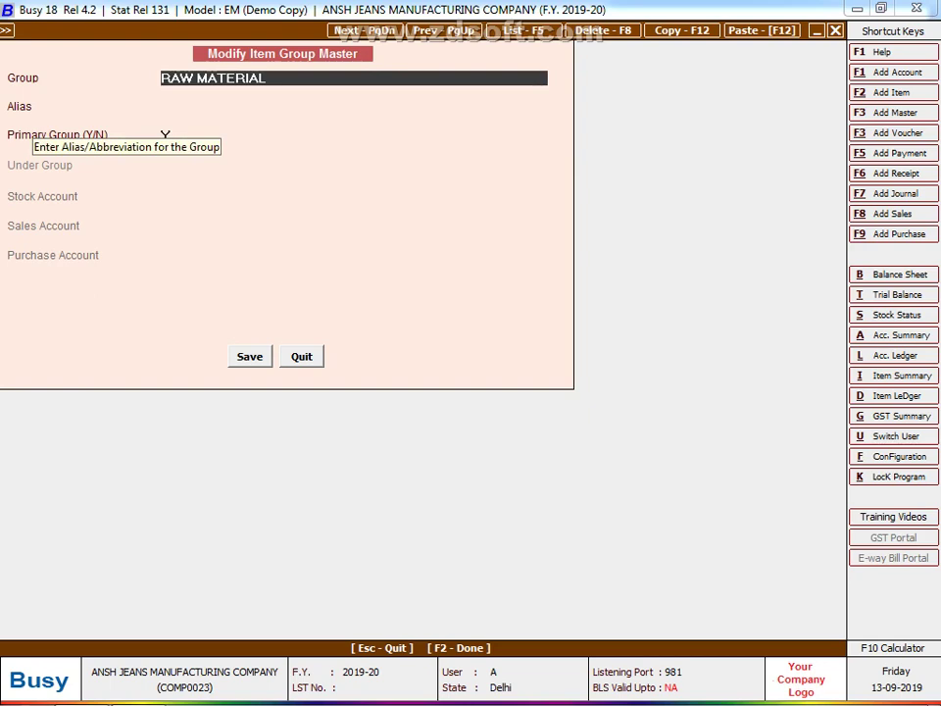
Inspect the Freight & Forwarding Charges bill sundry master on voucher SS/7986, then close the voucher.
{"action": "key", "text": "Escape"}
{"action": "key", "text": "Escape"}
{"action": "key", "text": "Return"}
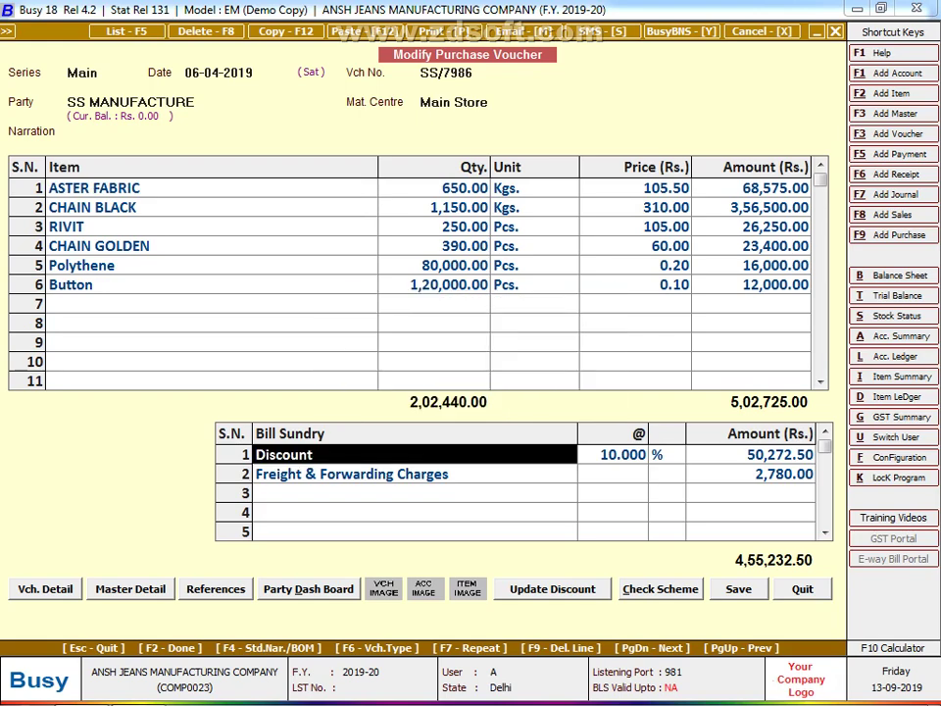
{"action": "key", "text": "Down"}
{"action": "key", "text": "ctrl+Return"}
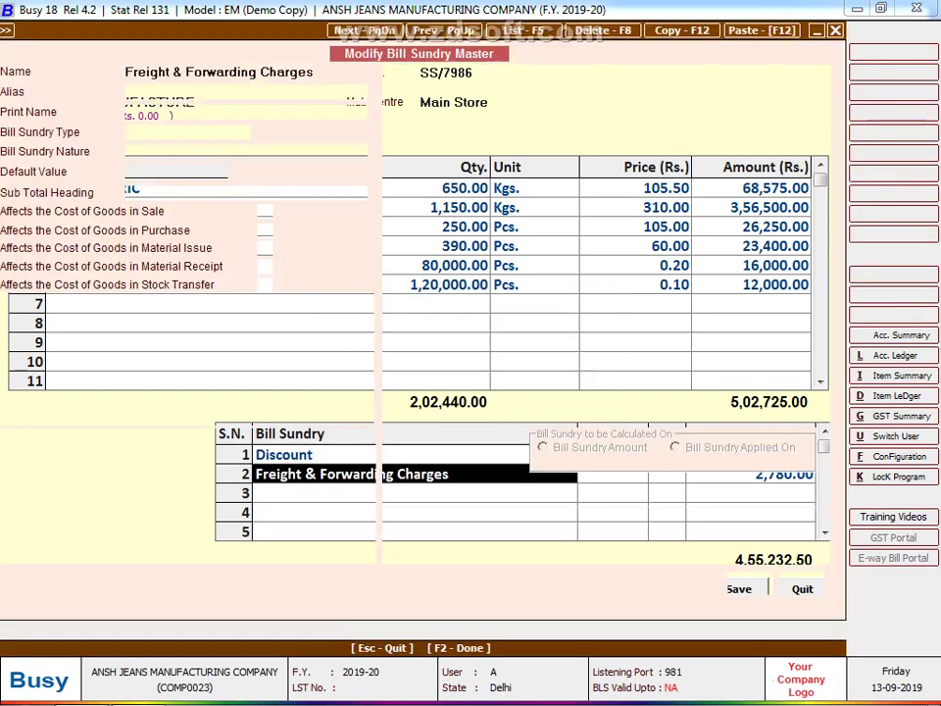
{"action": "key", "text": "Return"}
{"action": "key", "text": "Return"}
{"action": "key", "text": "Return"}
{"action": "key", "text": "Return"}
{"action": "key", "text": "Return"}
{"action": "key", "text": "Return"}
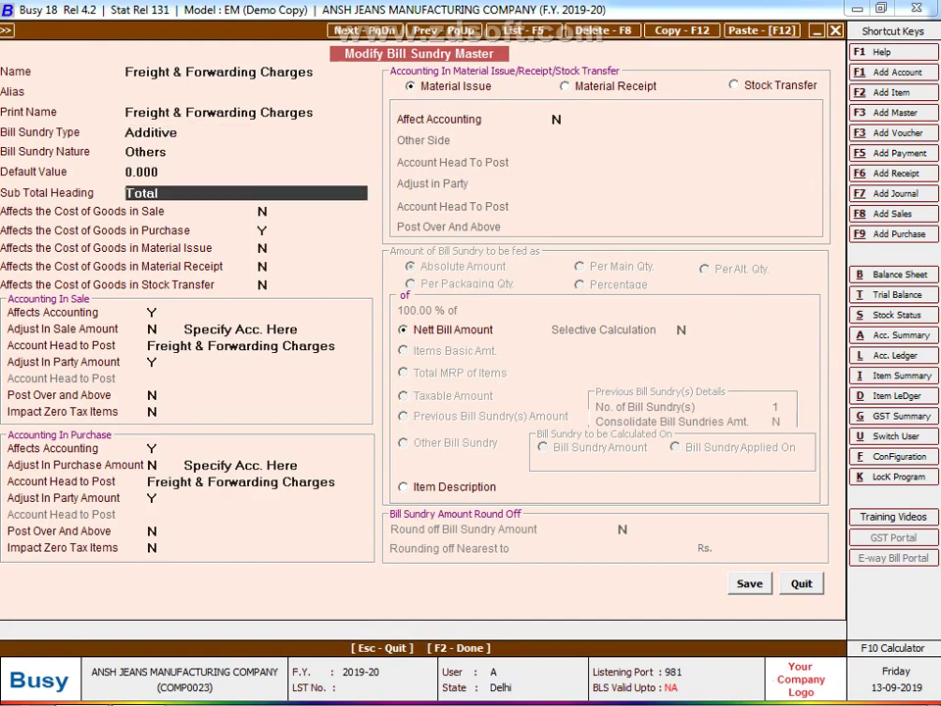
{"action": "key", "text": "Return"}
{"action": "key", "text": "Return"}
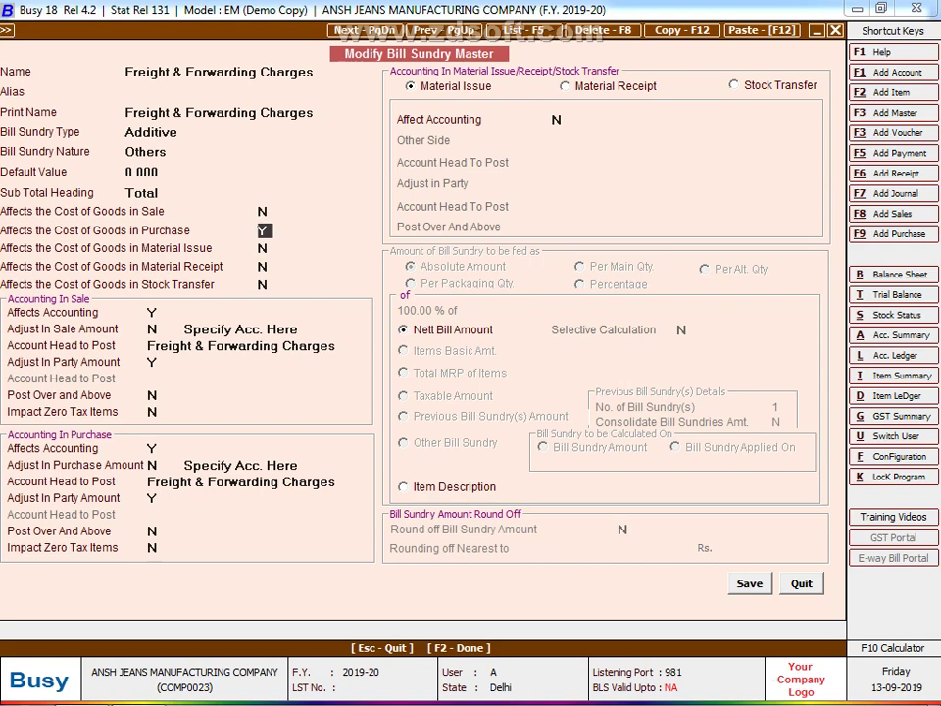
{"action": "key", "text": "F2"}
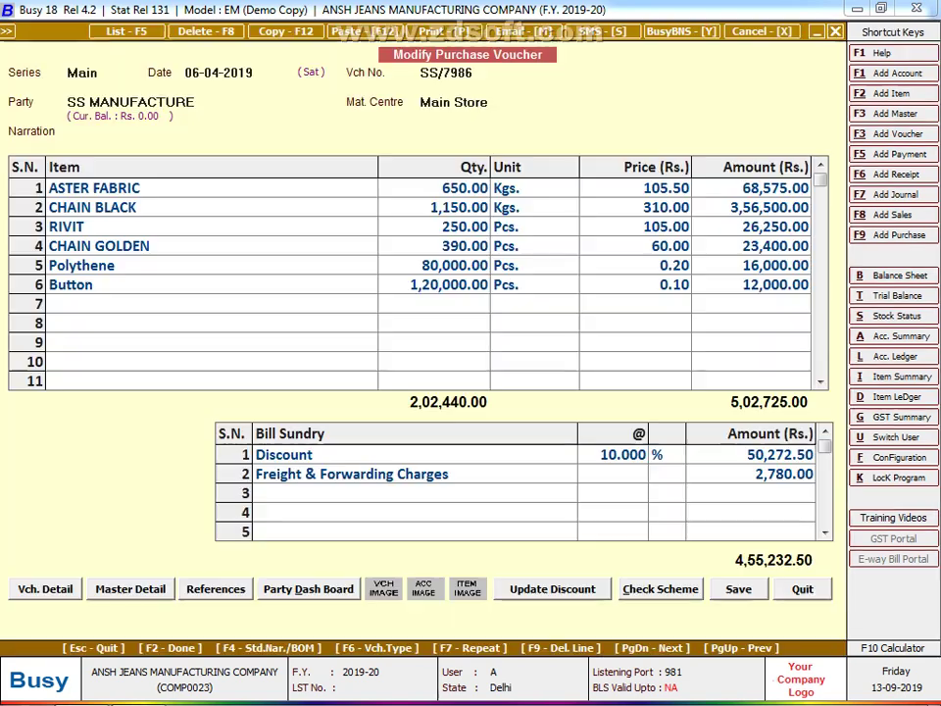
{"action": "key", "text": "Escape"}
Leave the purchase vouchers for the main menu, browsing Transactions to Stock Transfer and Stock Journal.
{"action": "key", "text": "n"}
{"action": "key", "text": "Escape"}
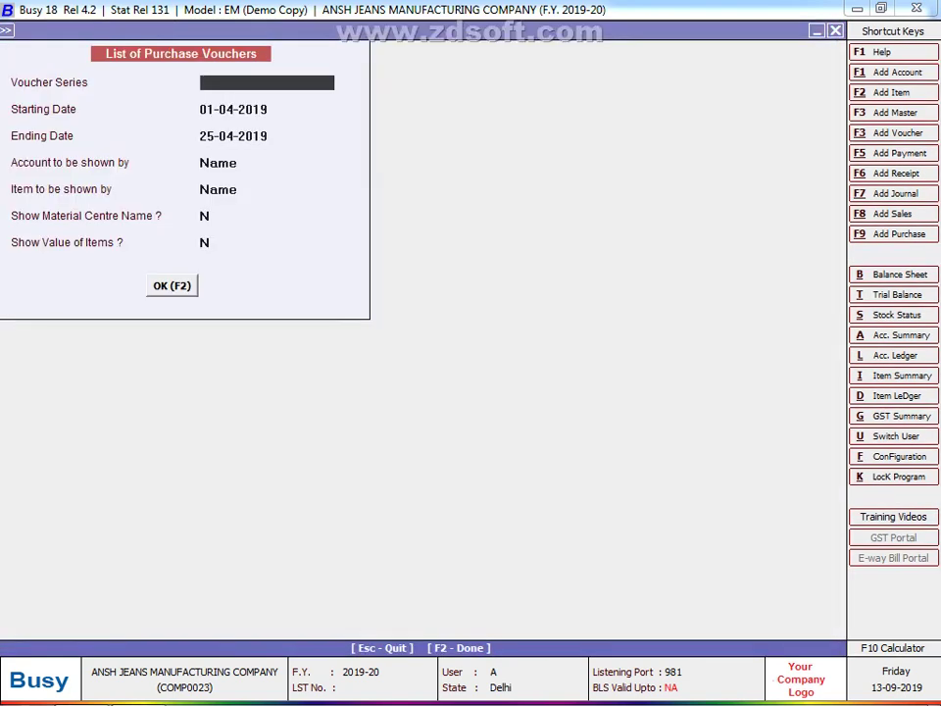
{"action": "key", "text": "Escape"}
{"action": "key", "text": "Escape"}
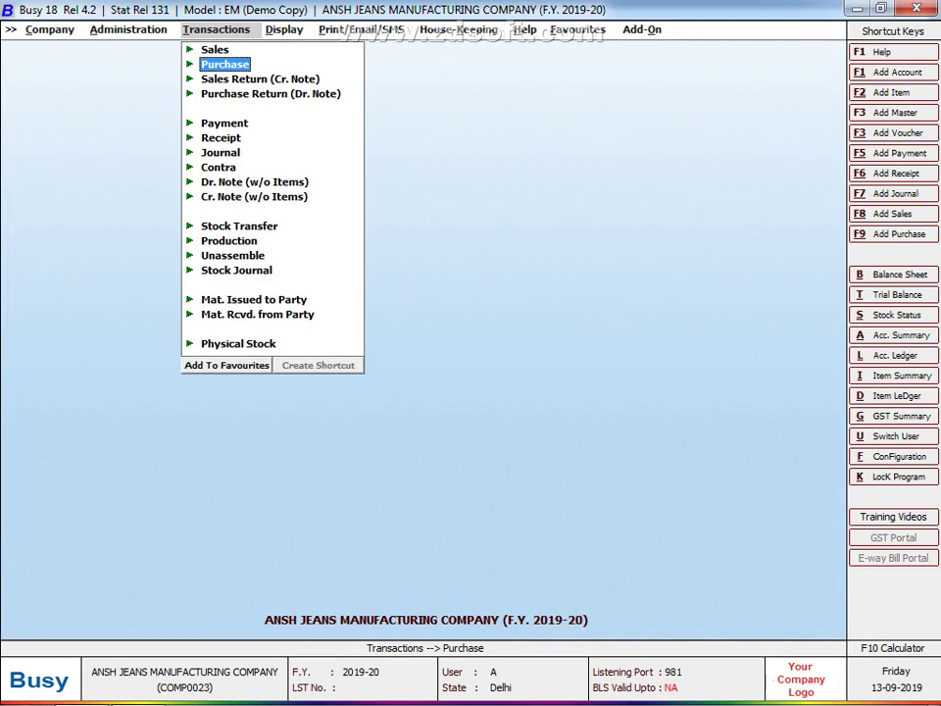
{"action": "key", "text": "Down"}
{"action": "key", "text": "Down"}
{"action": "key", "text": "Down"}
{"action": "key", "text": "Down"}
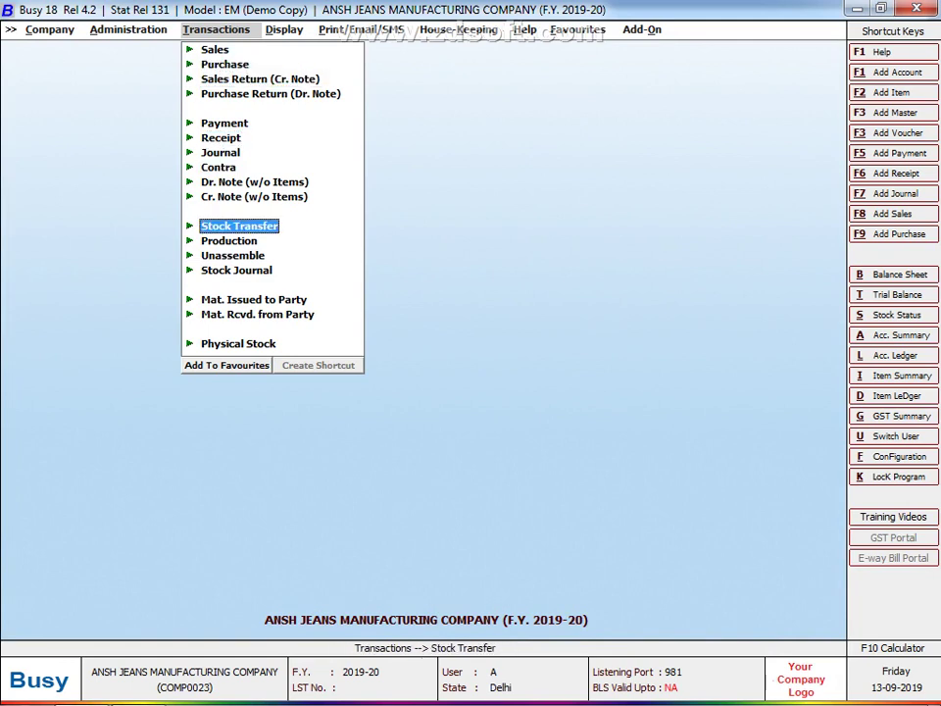
{"action": "key", "text": "Down"}
{"action": "key", "text": "Down"}
{"action": "key", "text": "Down"}
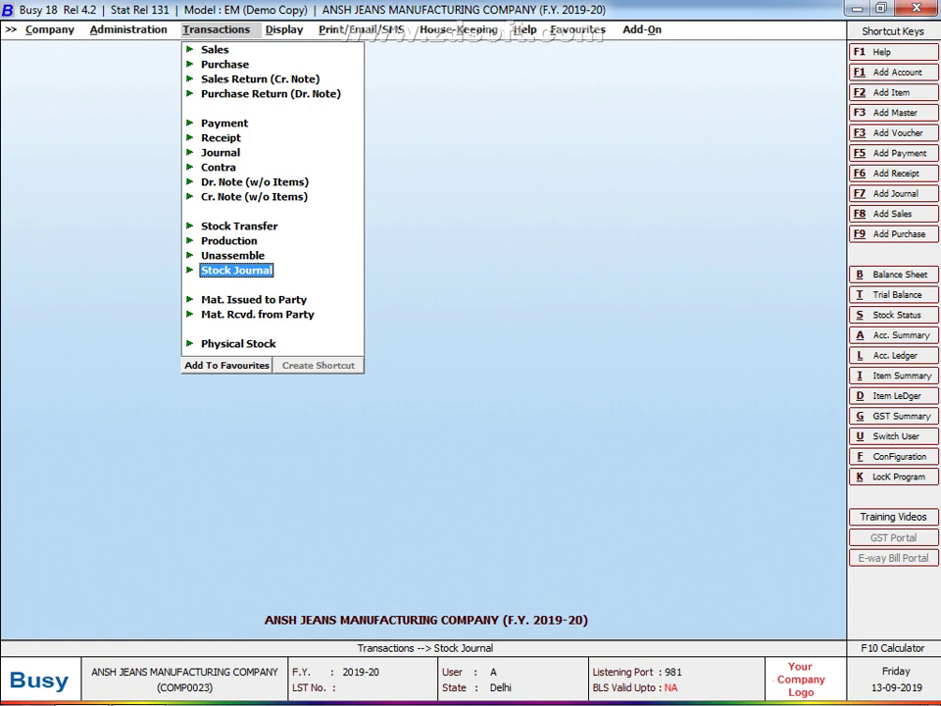
{"action": "key", "text": "Left"}
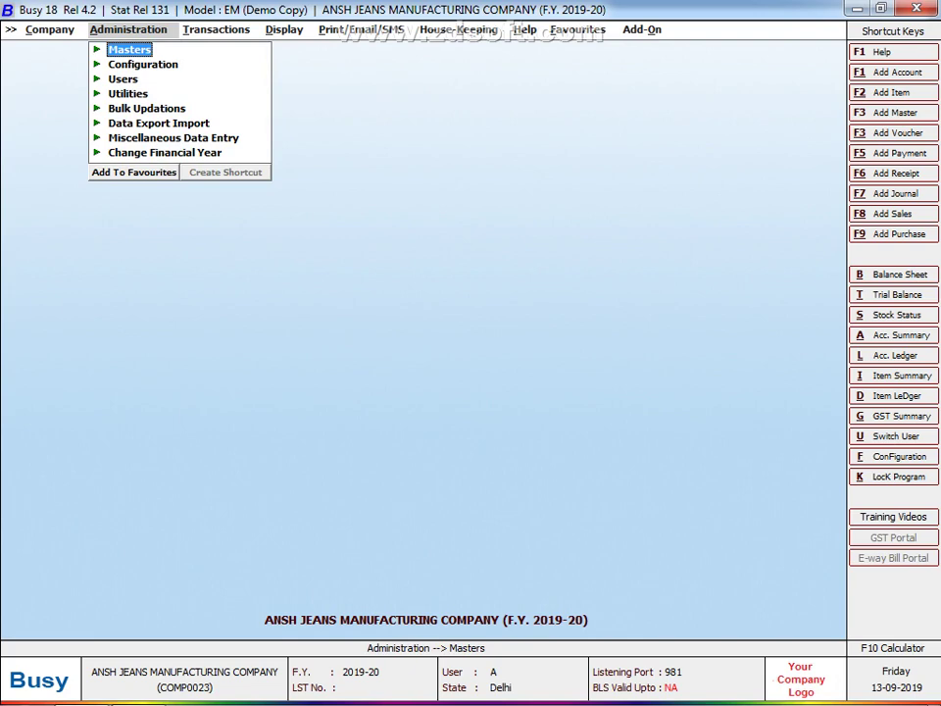
Review and save the Inventory feature options under Administration > Configuration.
{"action": "key", "text": "Down"}
{"action": "key", "text": "Return"}
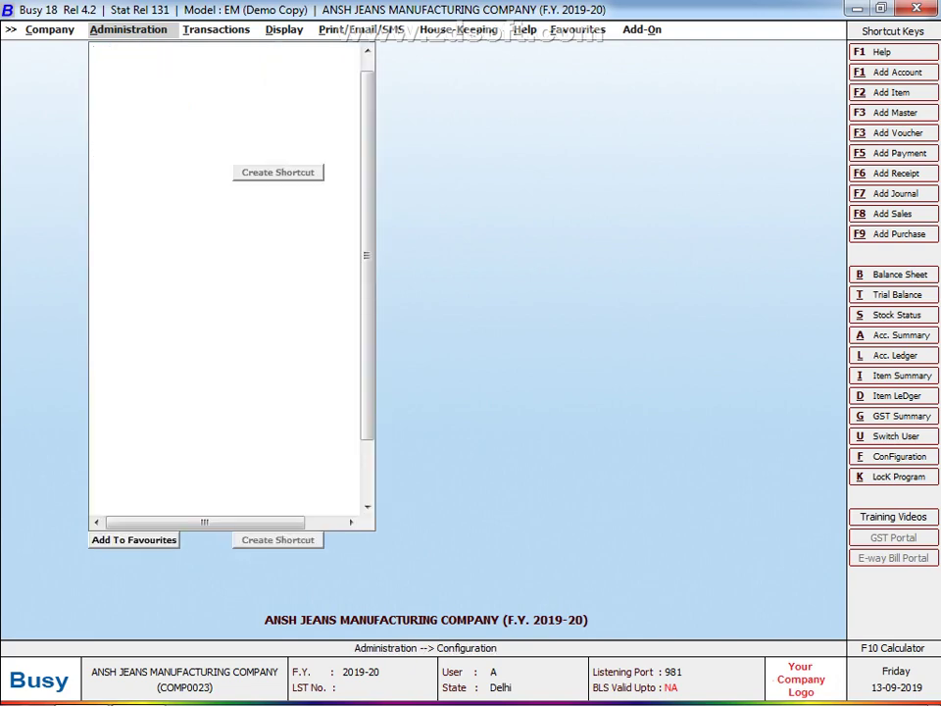
{"action": "key", "text": "Return"}
{"action": "key", "text": "Down"}
{"action": "key", "text": "Down"}
{"action": "key", "text": "Down"}
{"action": "key", "text": "Down"}
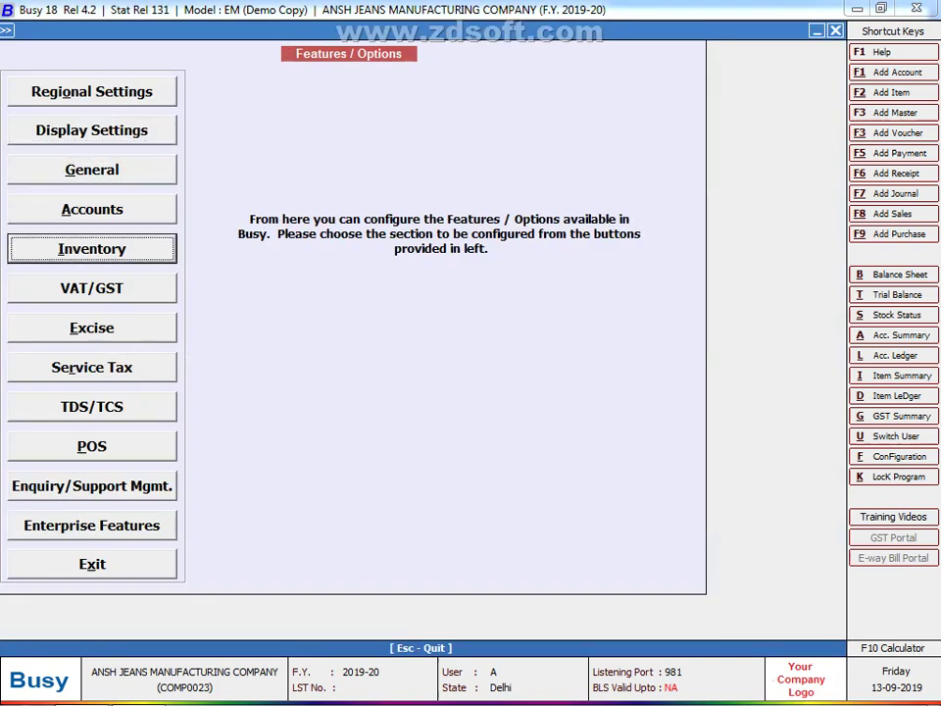
{"action": "key", "text": "Return"}
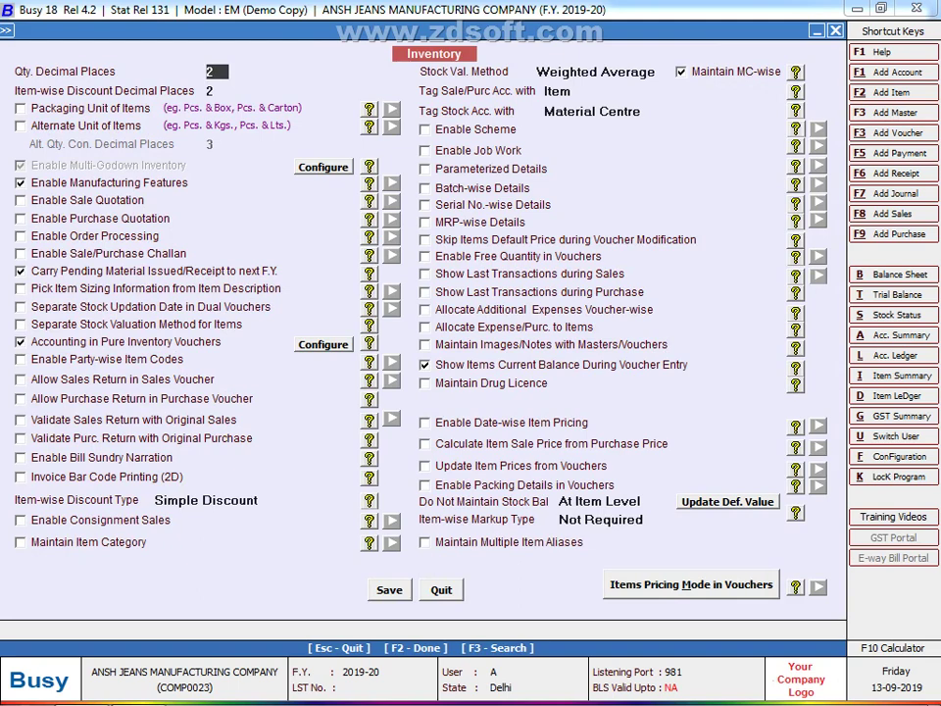
{"action": "key", "text": "F2"}
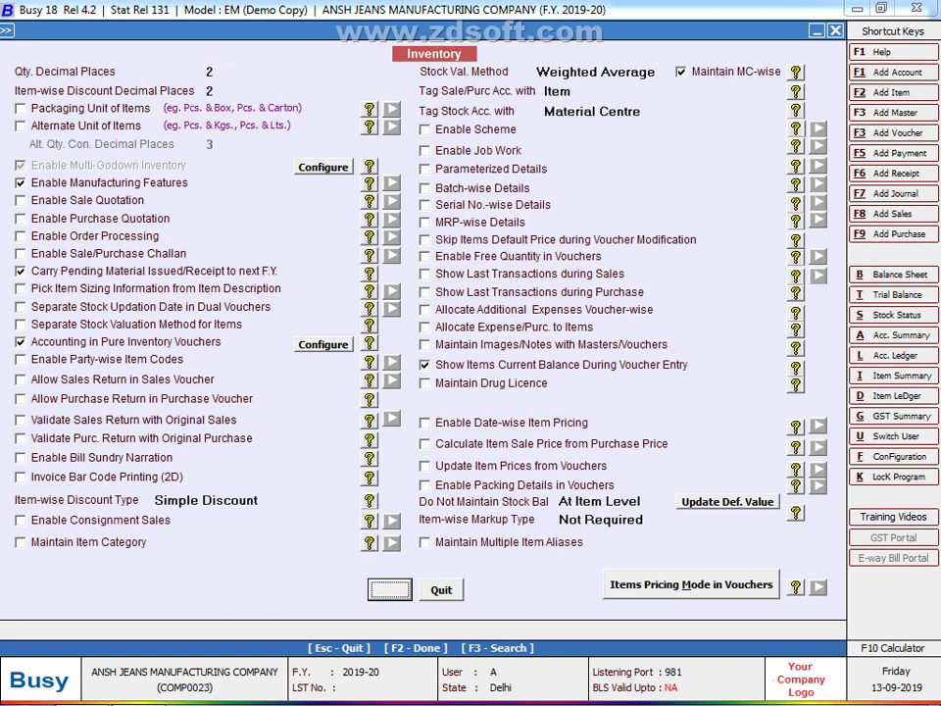
Close the feature options and bring up the Transactions menu.
{"action": "key", "text": "Escape"}
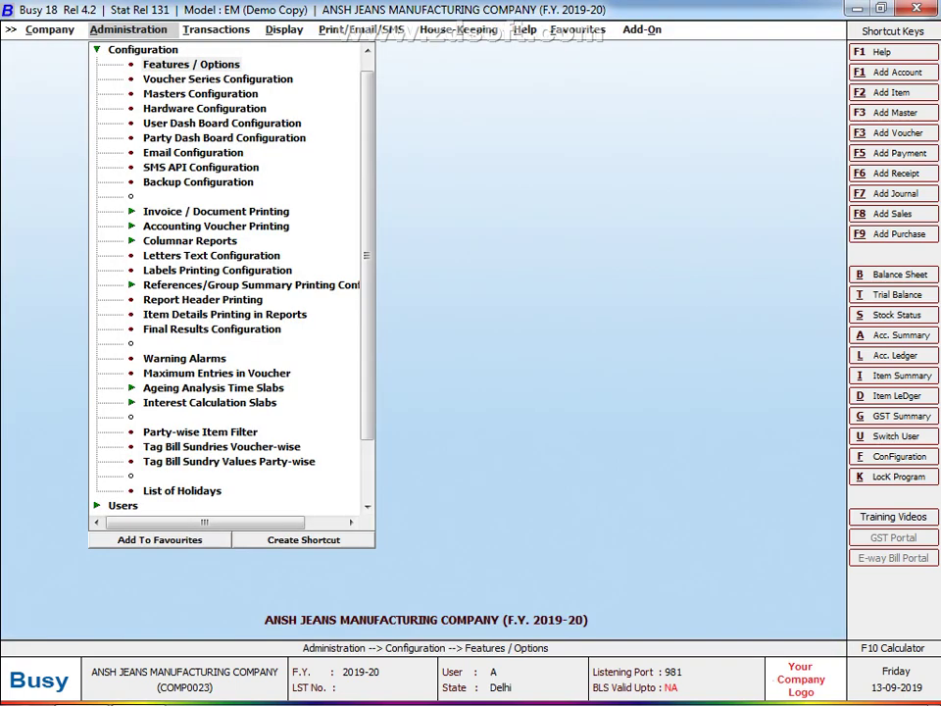
{"action": "key", "text": "Right"}
{"action": "key", "text": "Down"}
Review the three existing vouchers in the Stock Journal voucher list.
{"action": "key", "text": "Down"}
{"action": "key", "text": "Down"}
{"action": "key", "text": "Down"}
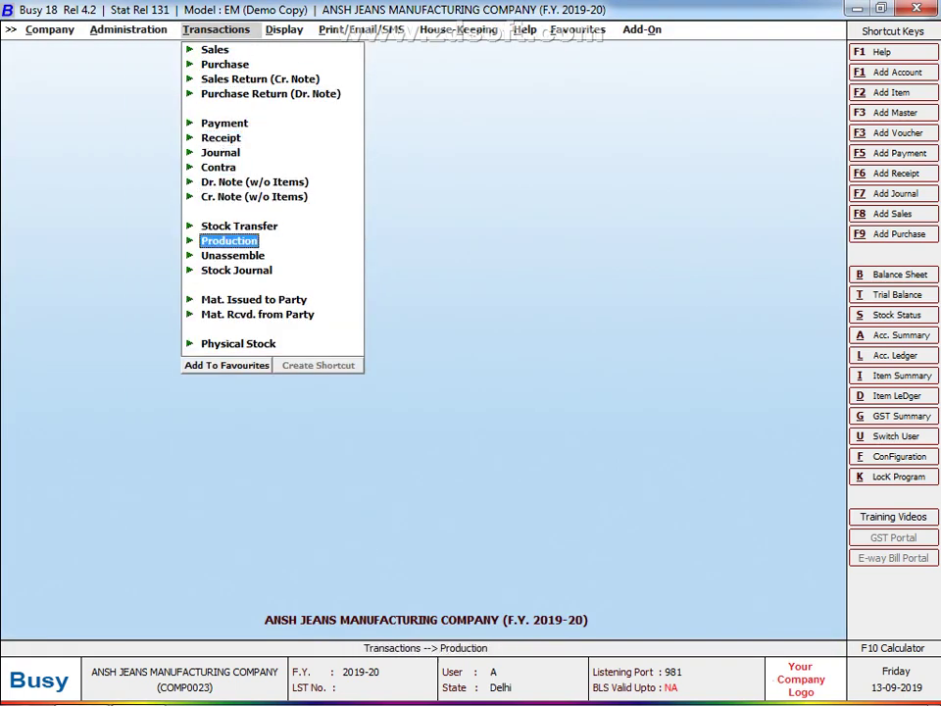
{"action": "key", "text": "Down"}
{"action": "key", "text": "Down"}
{"action": "key", "text": "Return"}
{"action": "key", "text": "Down"}
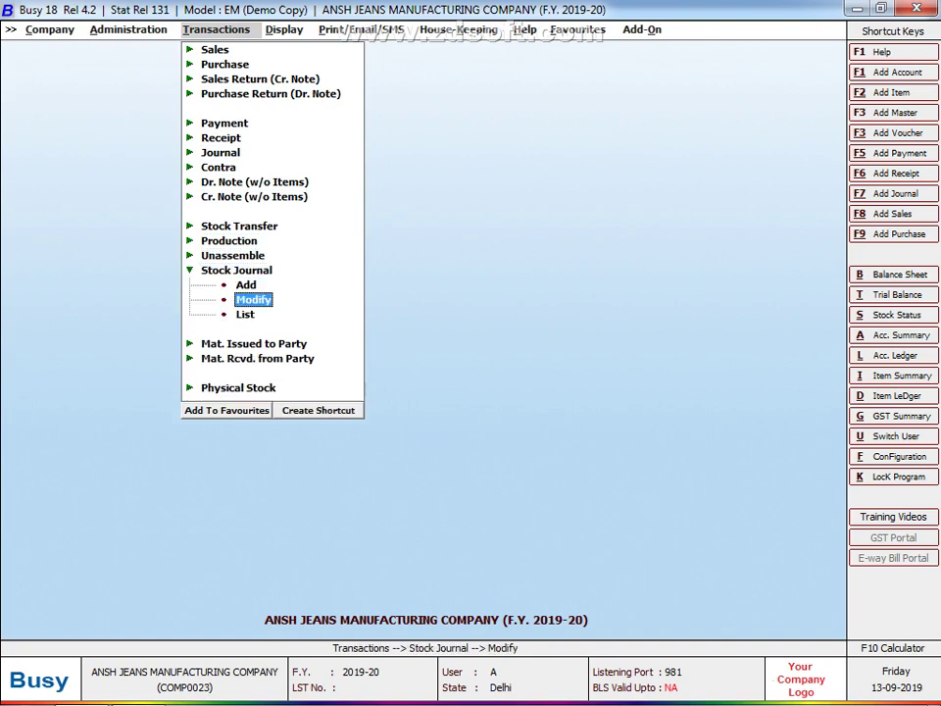
{"action": "key", "text": "Down"}
{"action": "key", "text": "Return"}
{"action": "key", "text": "Return"}
{"action": "key", "text": "Return"}
{"action": "key", "text": "F2"}
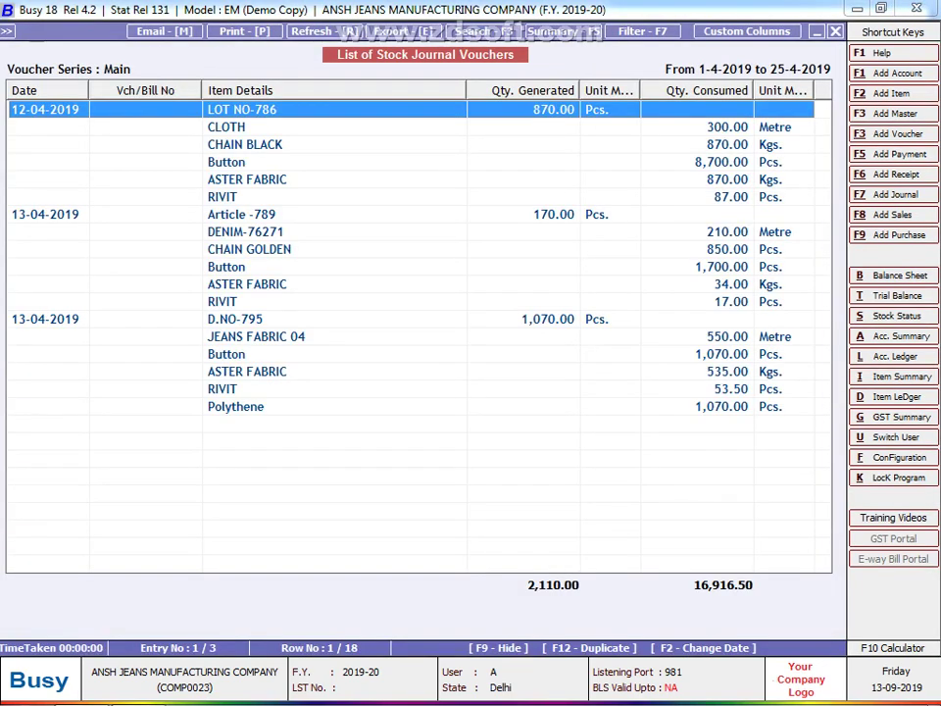
{"action": "key", "text": "Down"}
{"action": "key", "text": "Down"}
{"action": "key", "text": "Down"}
{"action": "key", "text": "Down"}
{"action": "key", "text": "Up"}
{"action": "key", "text": "Up"}
{"action": "key", "text": "Up"}
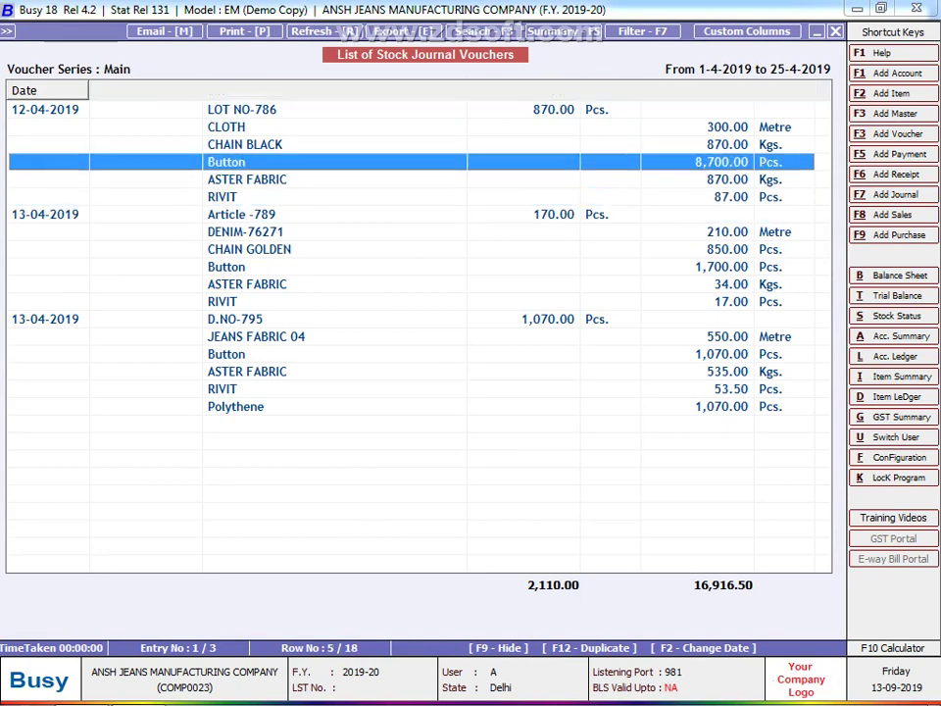
{"action": "key", "text": "Up"}
{"action": "key", "text": "Up"}
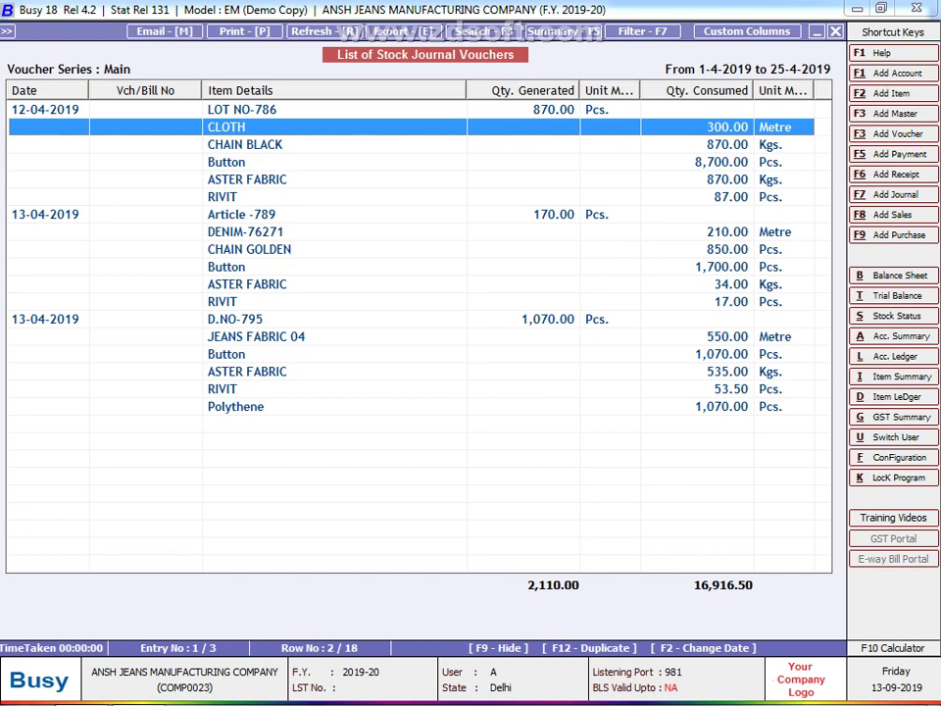
{"action": "key", "text": "Escape"}
{"action": "key", "text": "Escape"}
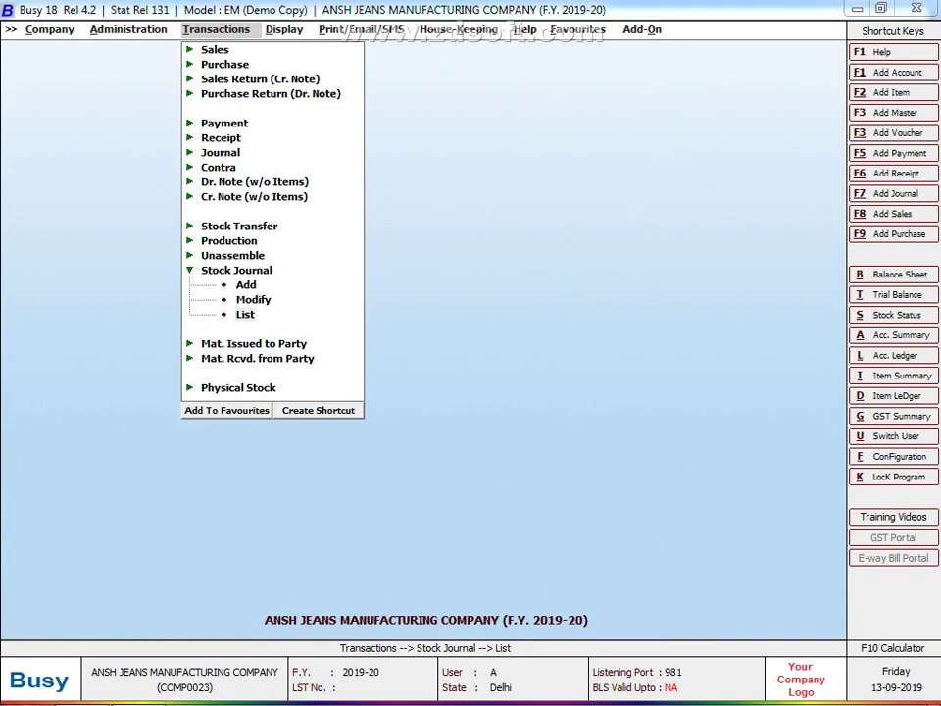
Delete the Article -789 and D.NO-795 stock journal vouchers and start a new one.
{"action": "key", "text": "Return"}
{"action": "key", "text": "F2"}
{"action": "key", "text": "Down"}
{"action": "key", "text": "Down"}
{"action": "key", "text": "Down"}
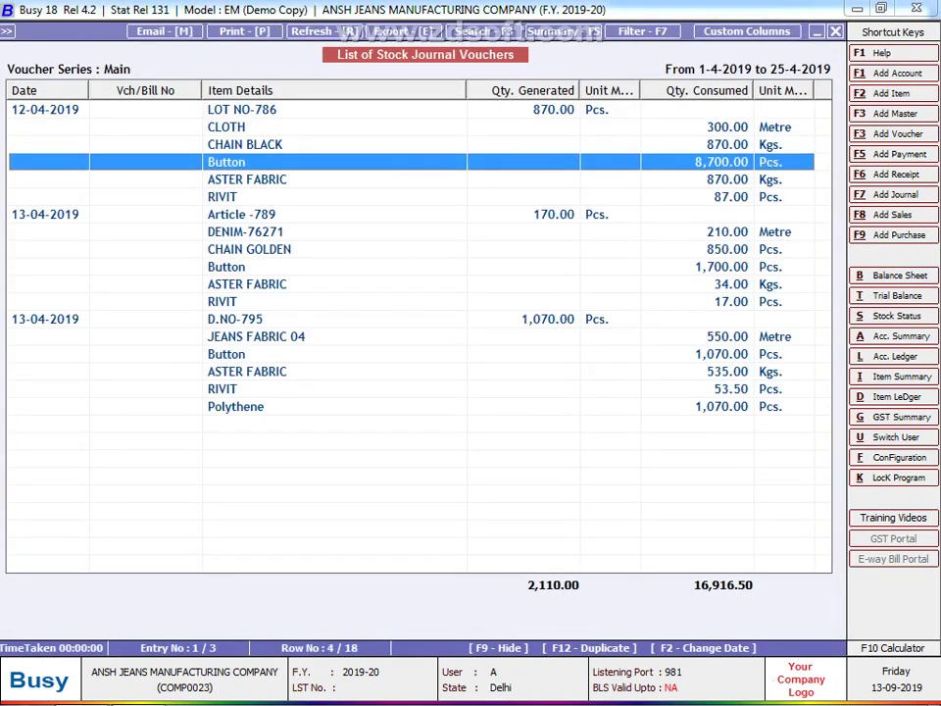
{"action": "key", "text": "Down"}
{"action": "key", "text": "Down"}
{"action": "key", "text": "Down"}
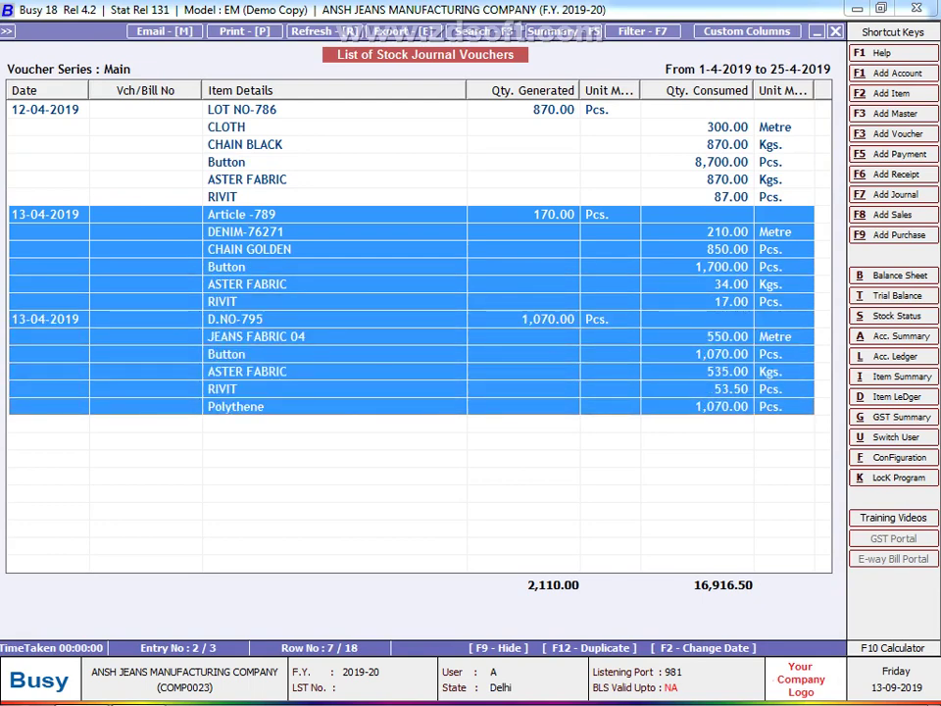
{"action": "key", "text": "Delete"}
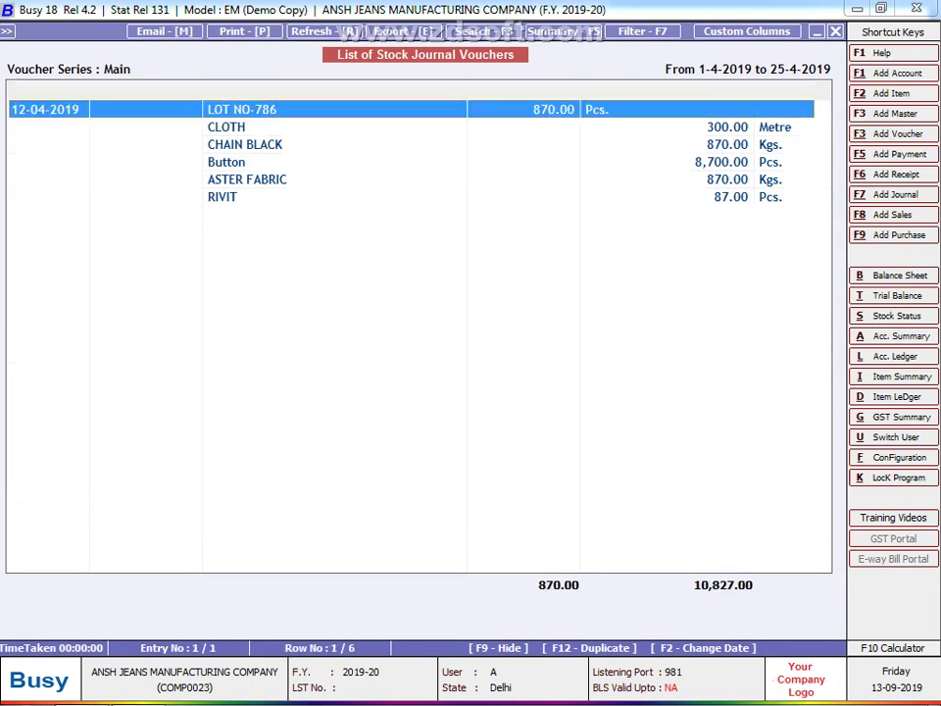
{"action": "key", "text": "Escape"}
{"action": "key", "text": "Escape"}
{"action": "key", "text": "Escape"}
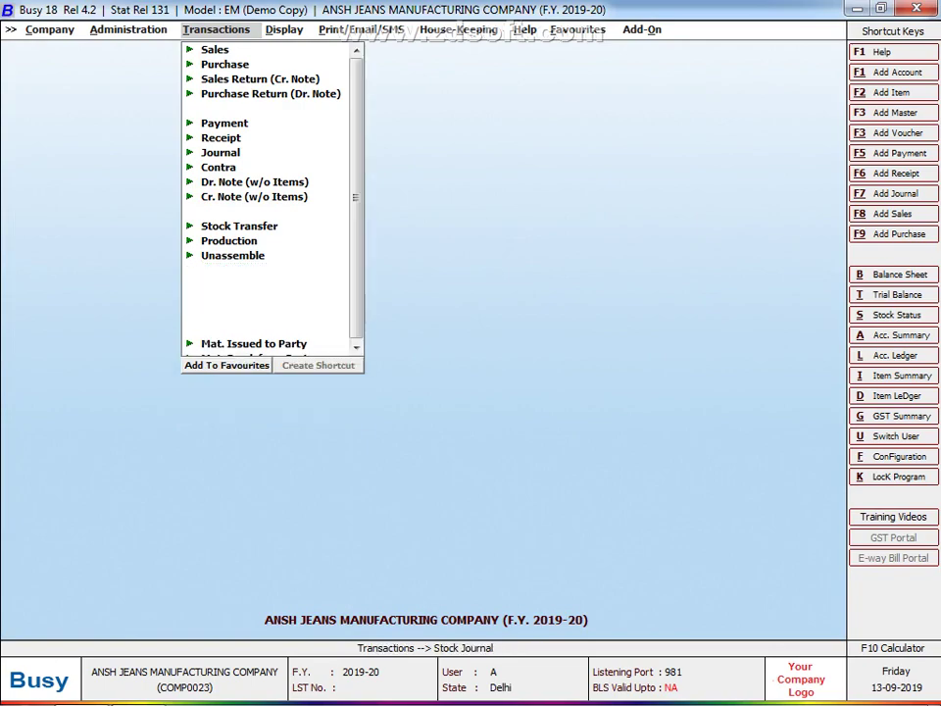
{"action": "key", "text": "Return"}
{"action": "key", "text": "Return"}
{"action": "key", "text": "alt+Tab"}
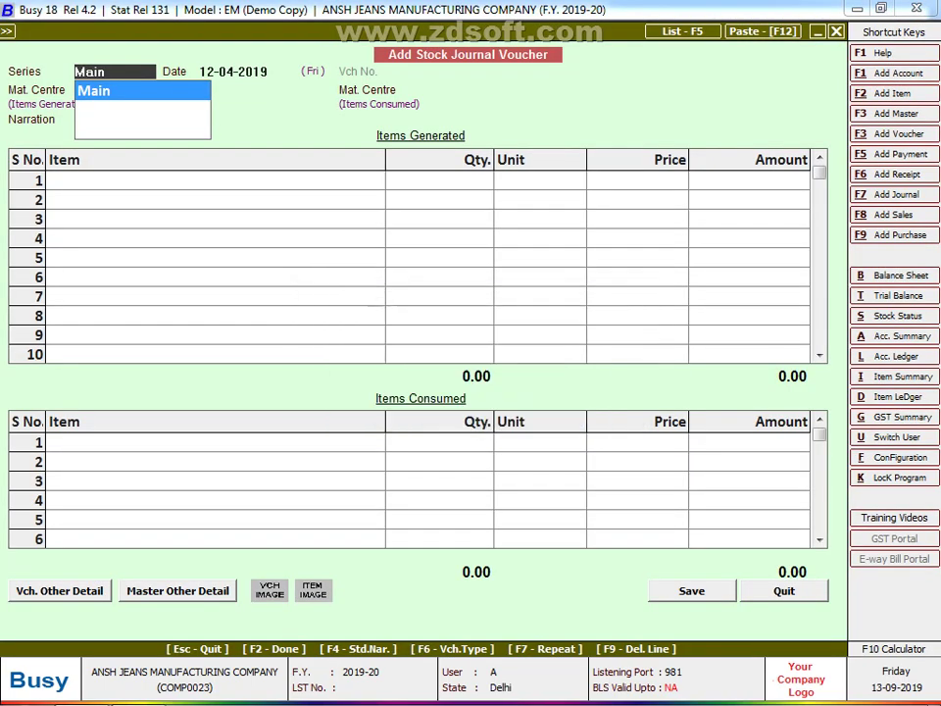
Open the other COM workbook from recent files and show its Article -789 sheet dated 13/04/2019.
{"action": "key", "text": "ctrl+Page_Down"}
{"action": "key", "text": "ctrl+Page_Down"}
{"action": "key", "text": "ctrl+Page_Down"}
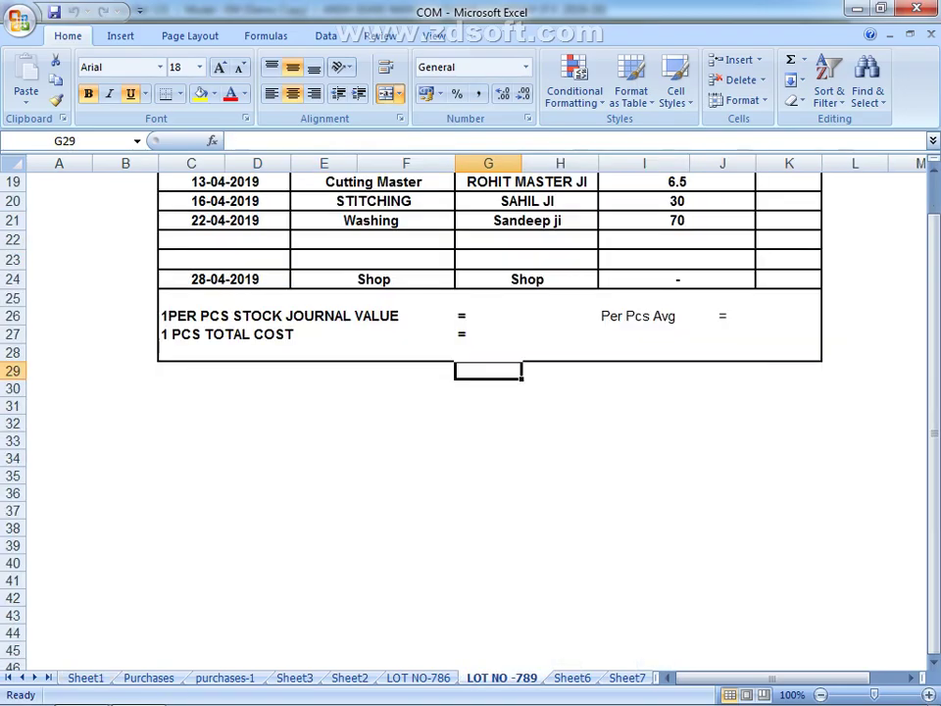
{"action": "scroll", "coordinate": [471, 412], "scroll_direction": "up", "scroll_amount": 5}
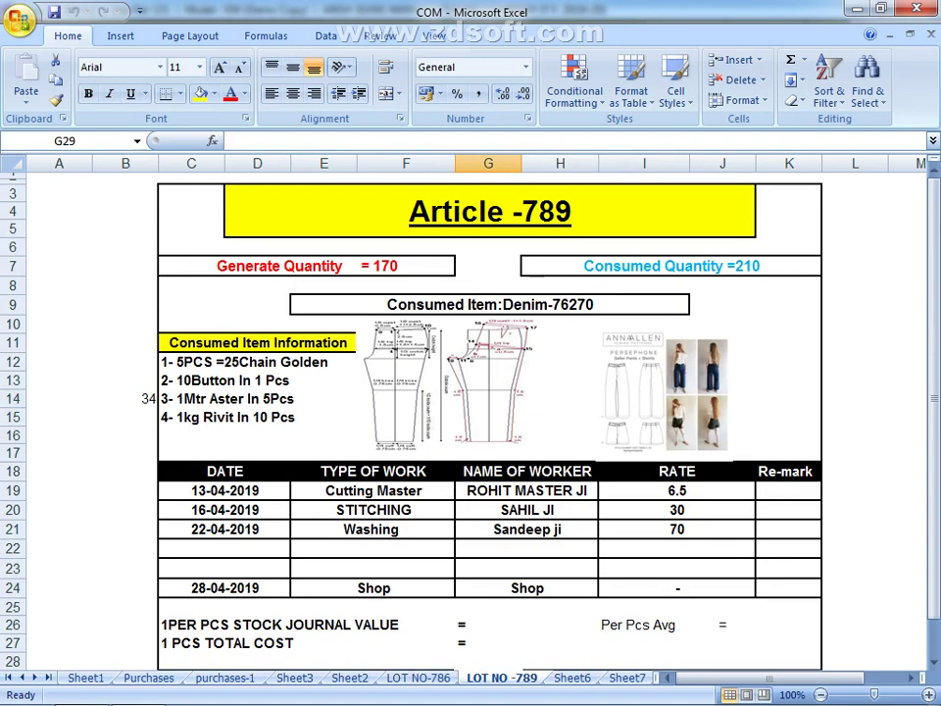
{"action": "left_click", "coordinate": [20, 20]}
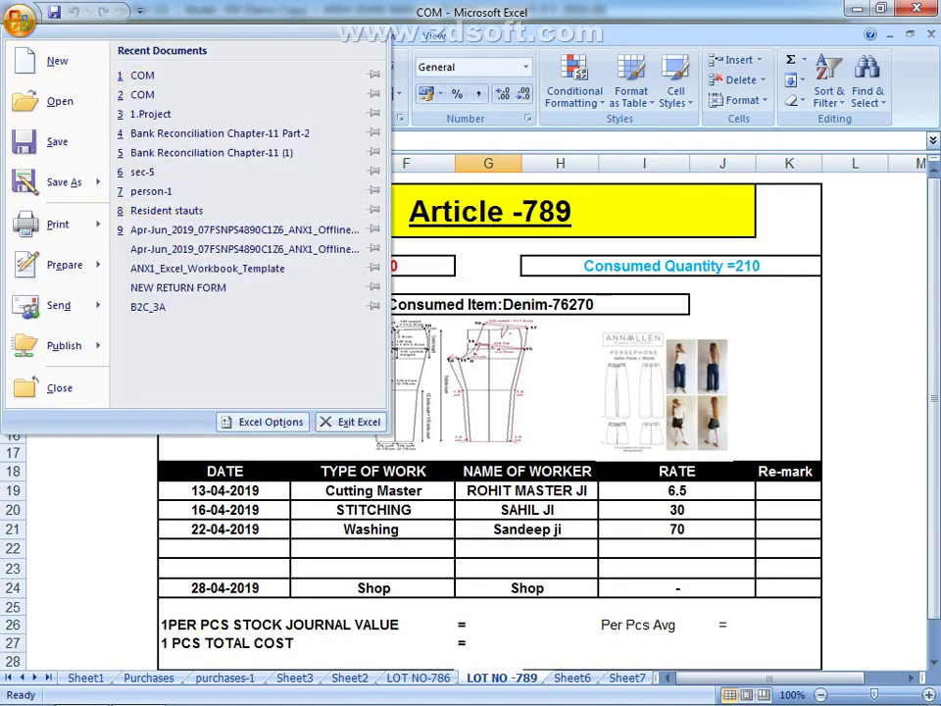
{"action": "key", "text": "Escape"}
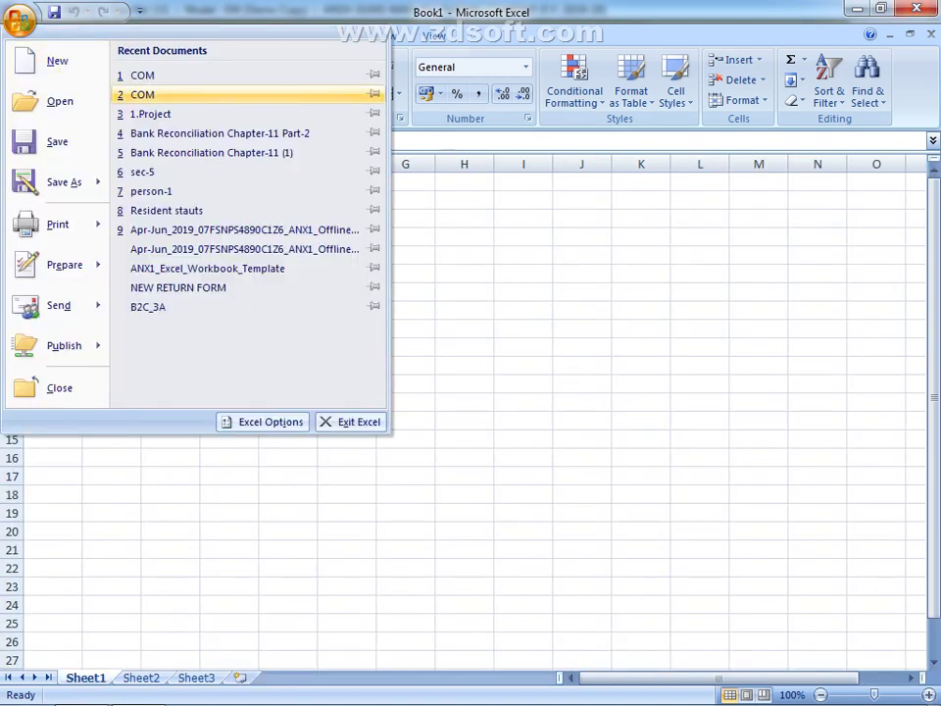
{"action": "left_click", "coordinate": [142, 95]}
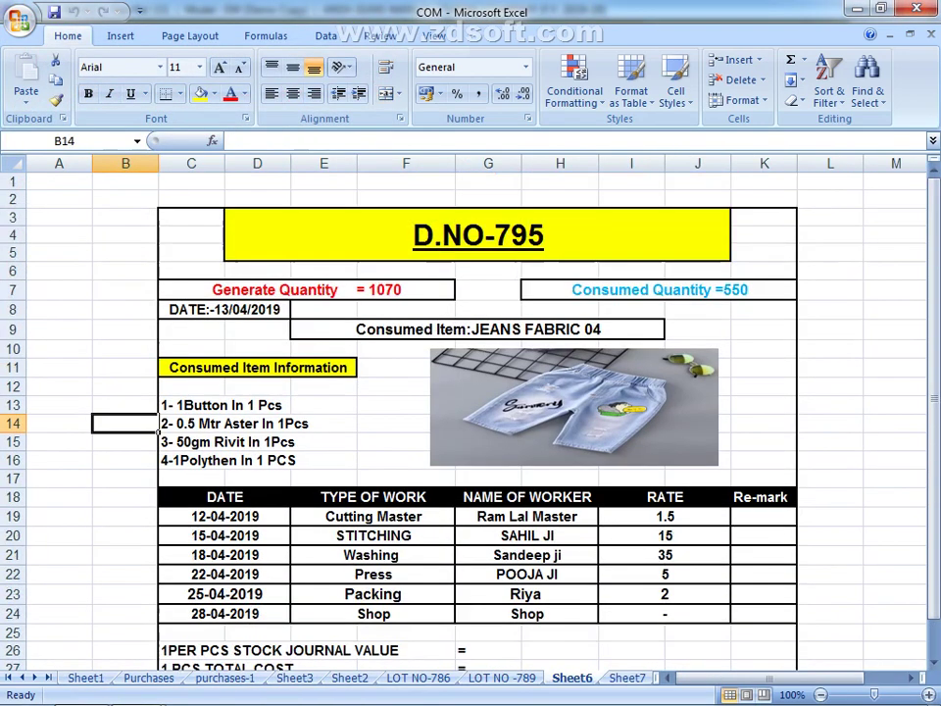
{"action": "key", "text": "ctrl+Page_Up"}
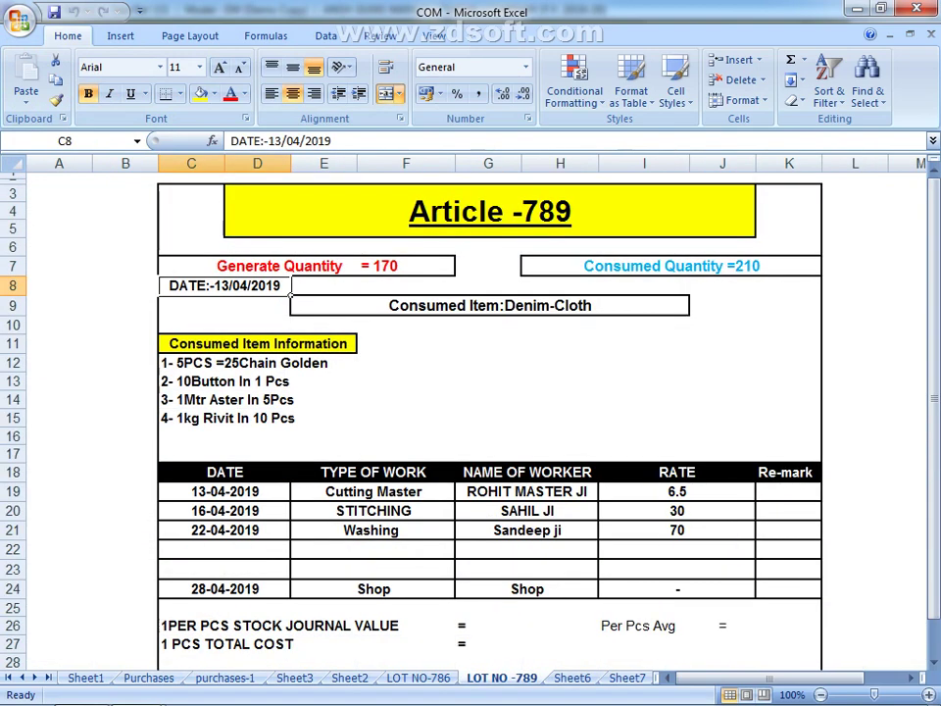
{"action": "left_click", "coordinate": [125, 325]}
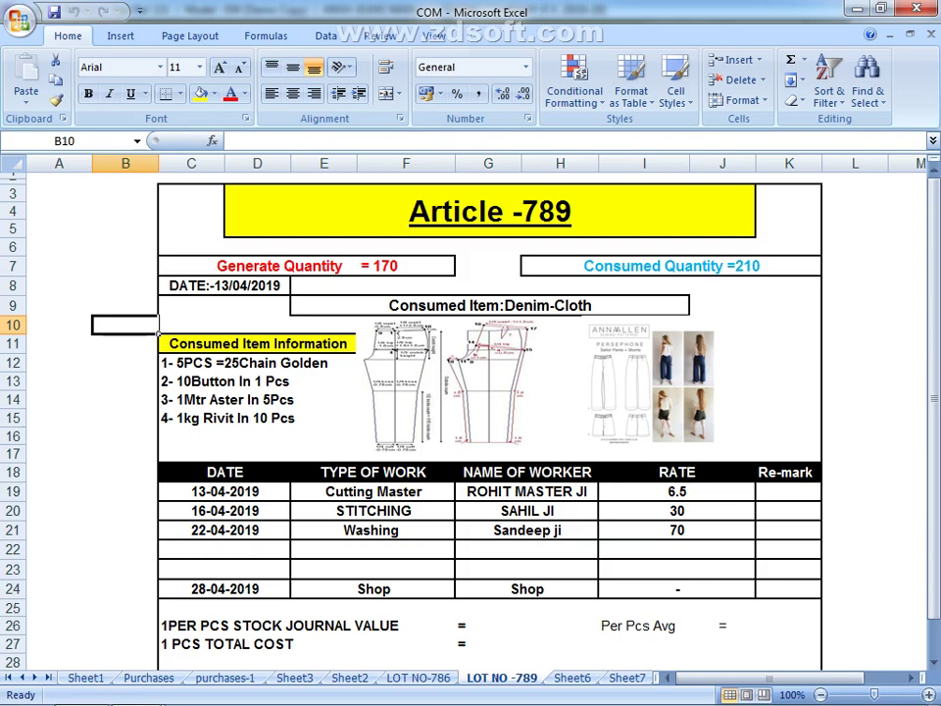
Set the new stock journal voucher's series to Main and its date to 13-04-2019.
{"action": "key", "text": "alt+Tab"}
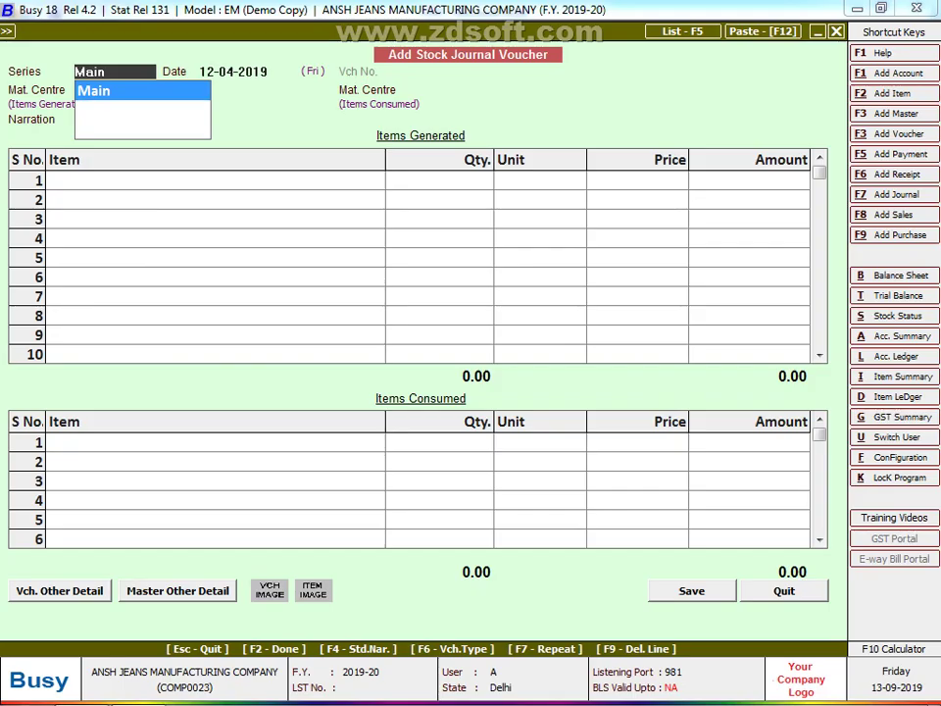
{"action": "key", "text": "Return"}
{"action": "type", "text": "13-"}
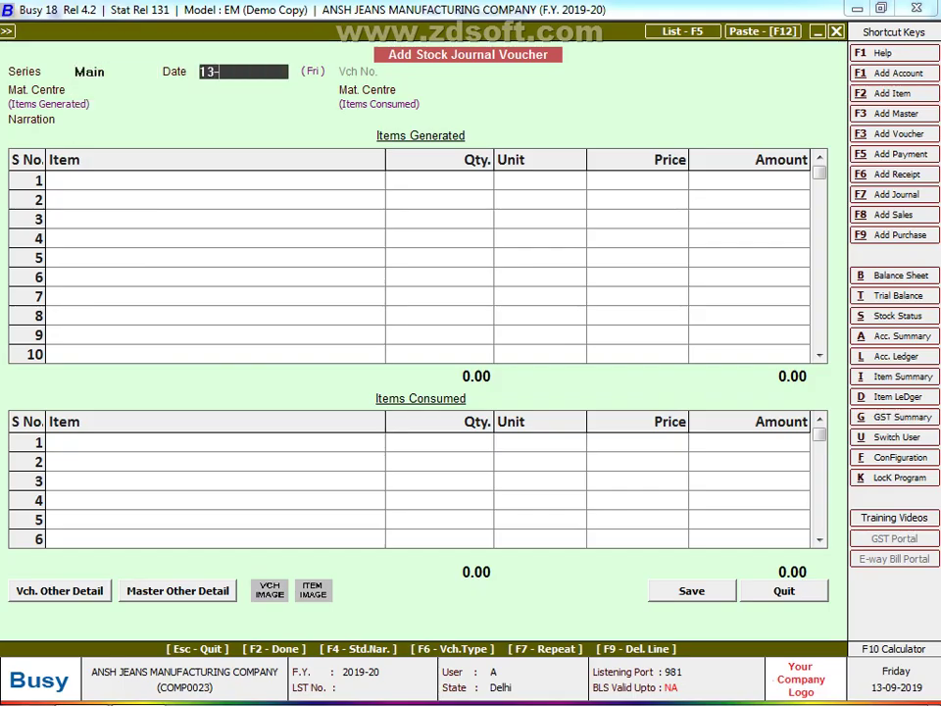
{"action": "type", "text": "04"}
{"action": "key", "text": "Return"}
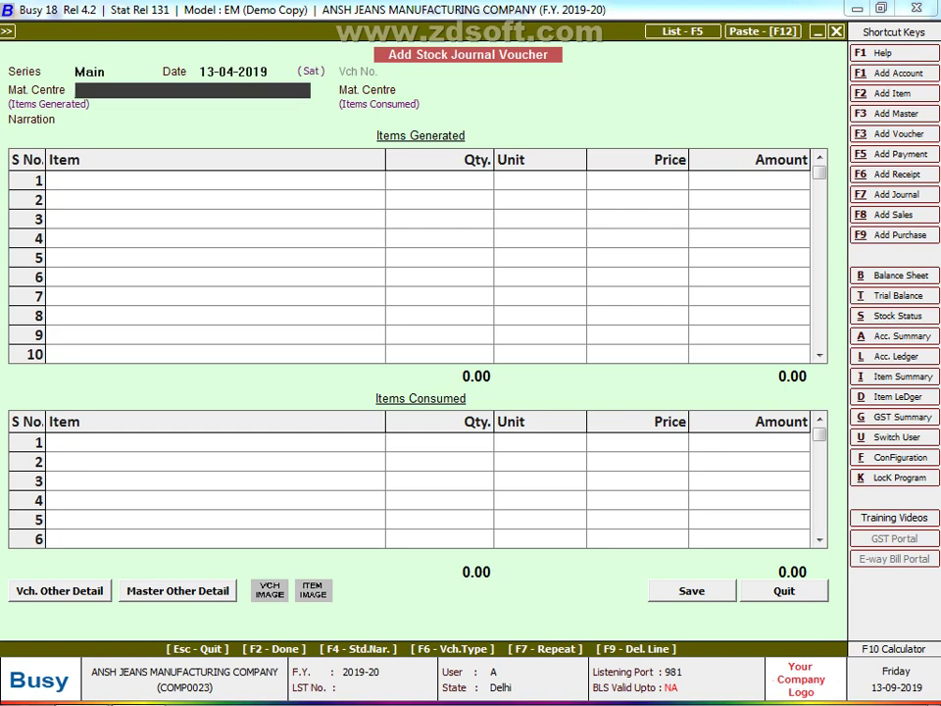
{"action": "key", "text": "shift+Tab"}
{"action": "type", "text": "1-04"}
{"action": "key", "text": "Return"}
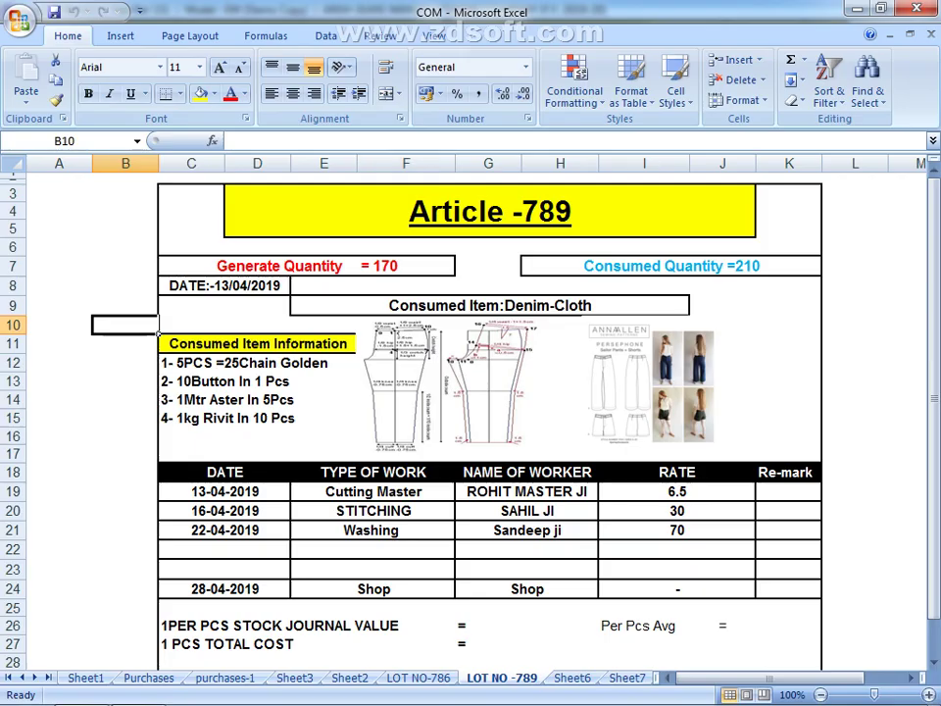
{"action": "left_click", "coordinate": [286, 495]}
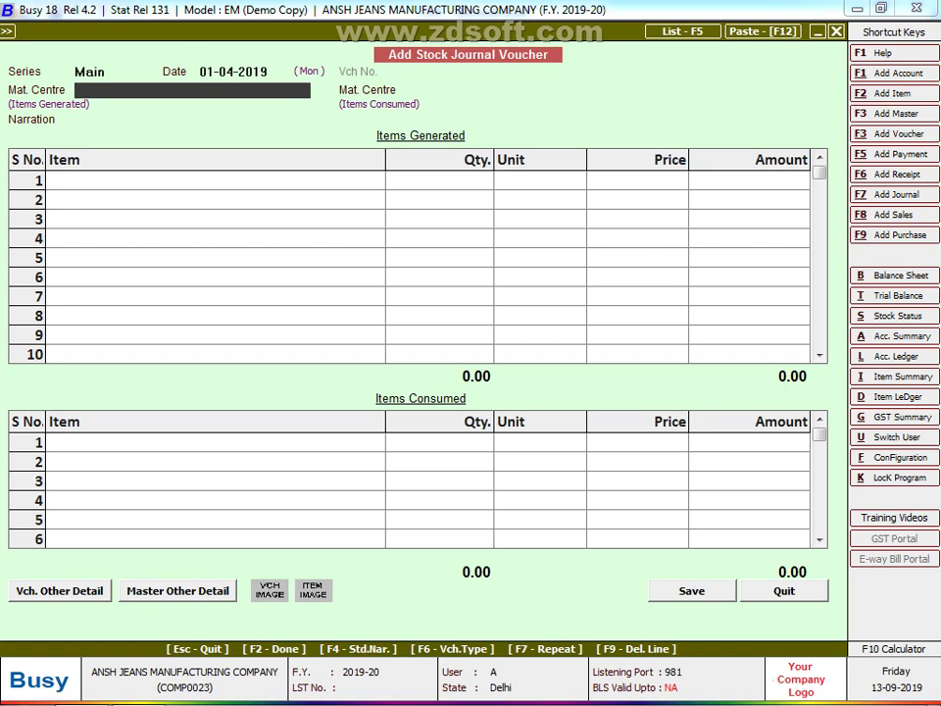
{"action": "key", "text": "Return"}
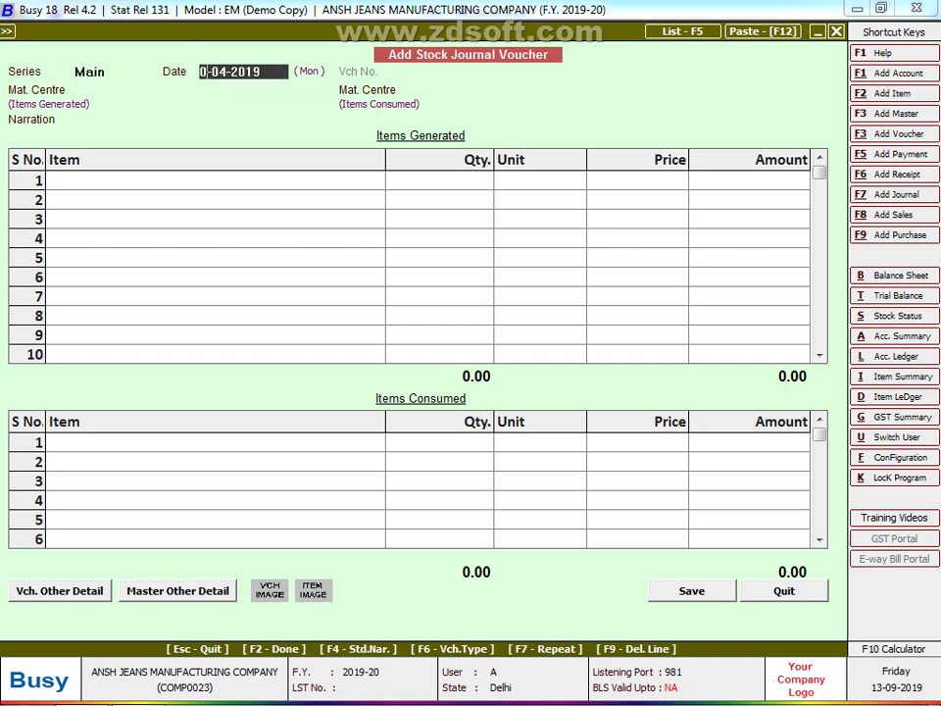
{"action": "type", "text": "13"}
{"action": "key", "text": "Return"}
{"action": "key", "text": "Escape"}
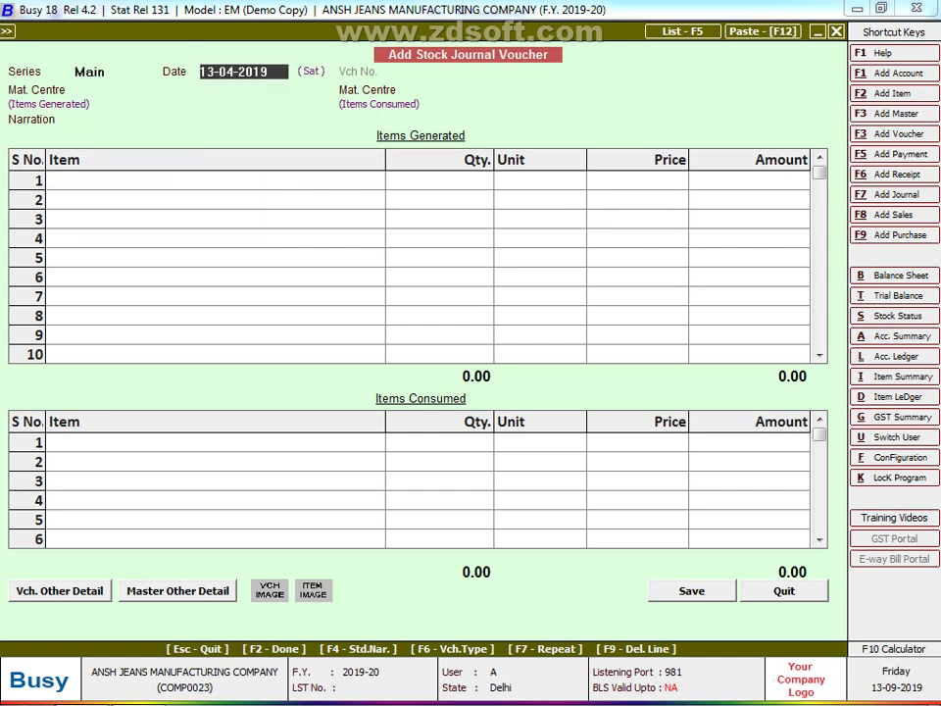
{"action": "key", "text": "Return"}
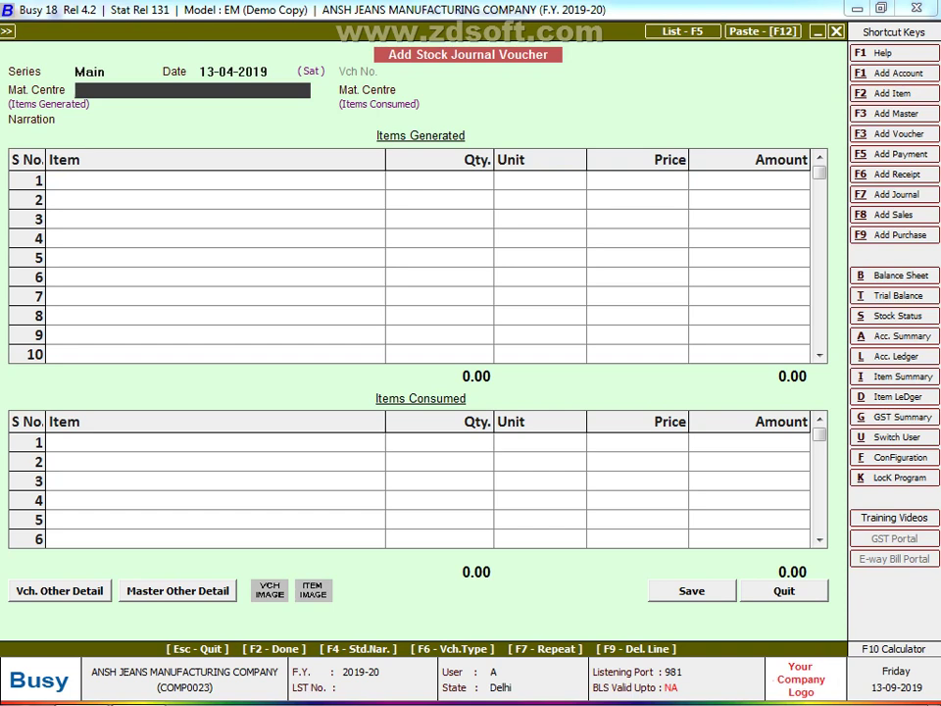
From the generated-items material centre list, start adding a new material centre.
{"action": "key", "text": "F5"}
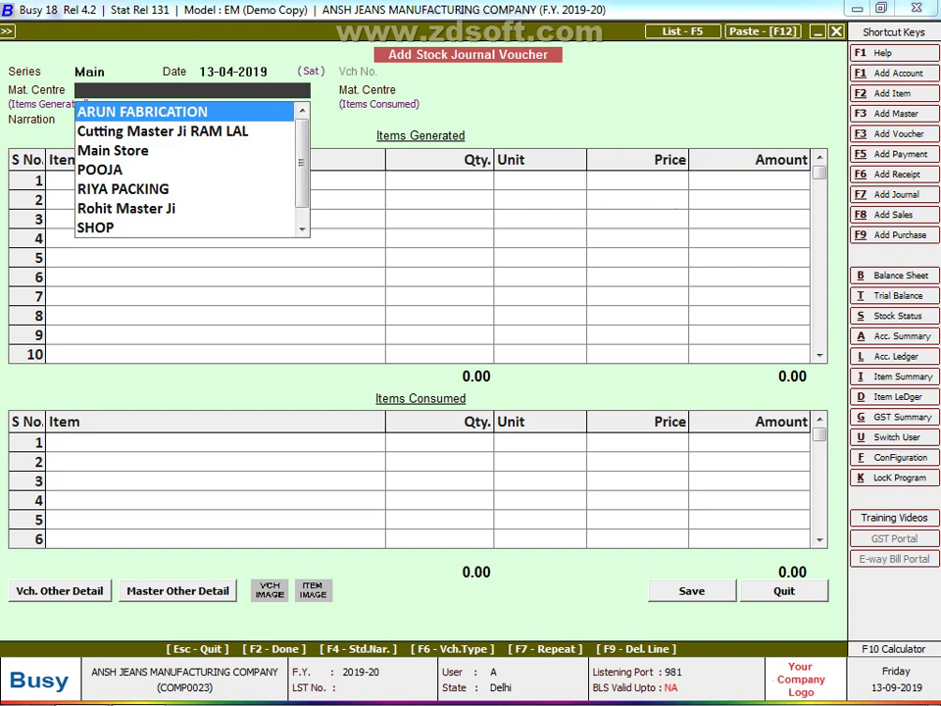
{"action": "key", "text": "alt+Tab"}
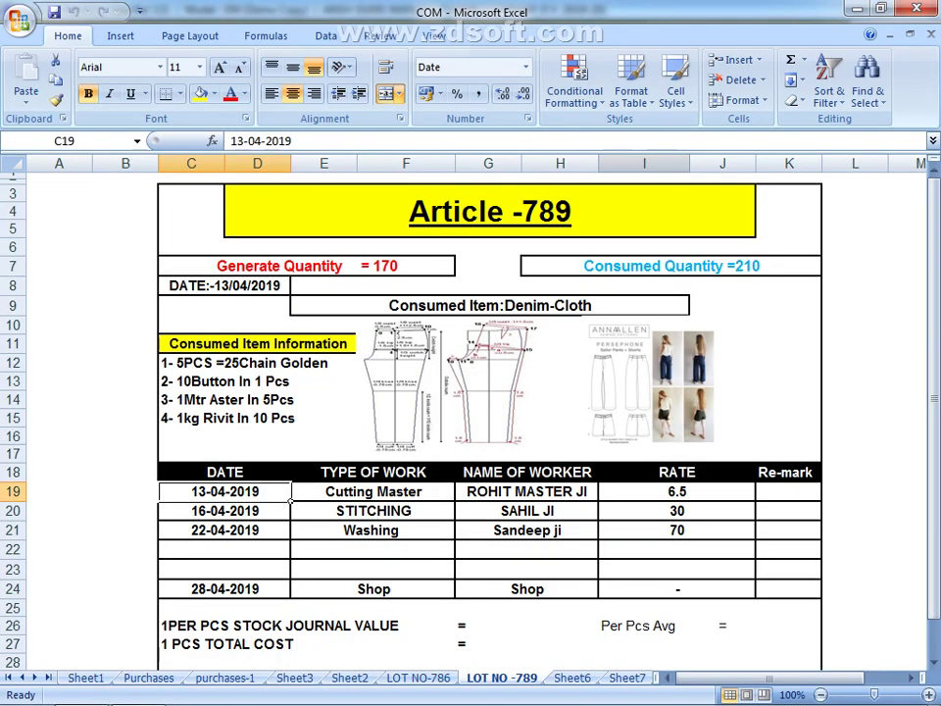
{"action": "key", "text": "alt+Tab"}
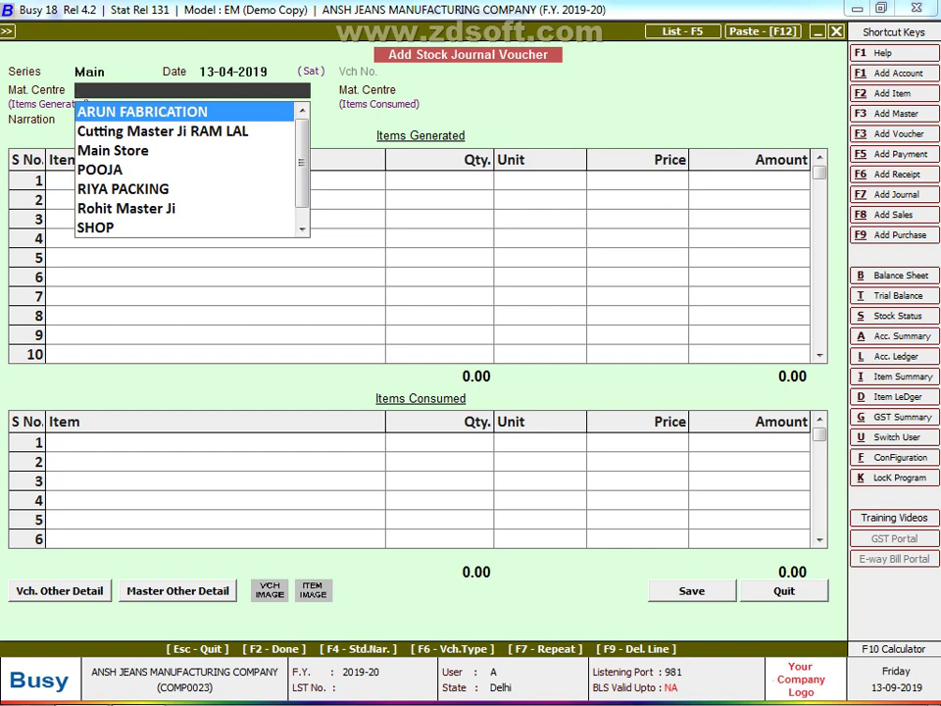
{"action": "key", "text": "Down"}
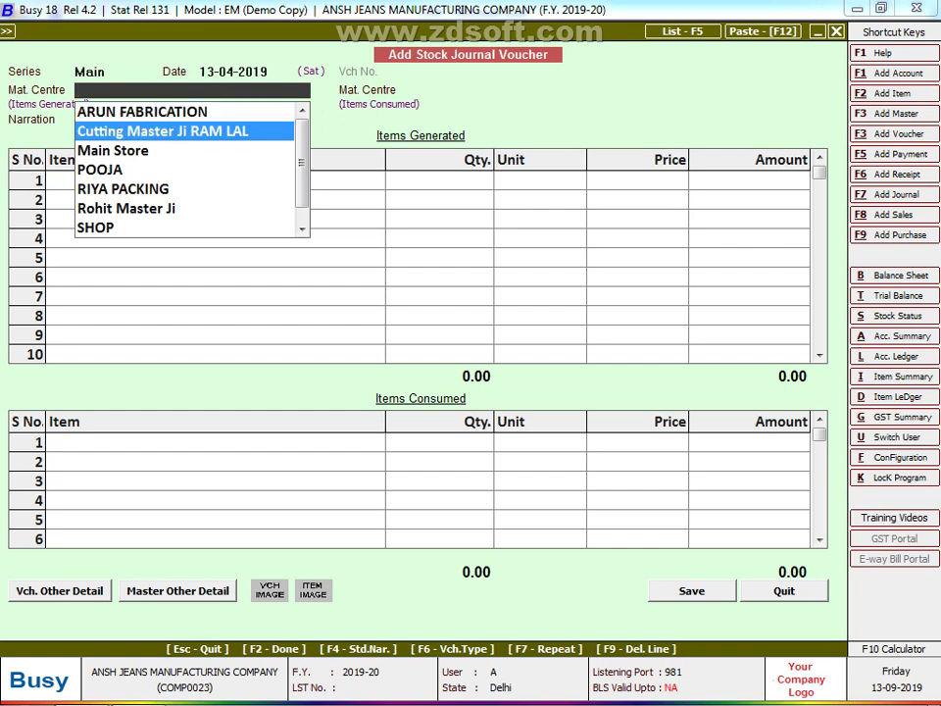
{"action": "key", "text": "F3"}
Create the cutting master's material centre under Production Floors with stock-transfer accounting Y, and start its account.
{"action": "type", "text": "cu"}
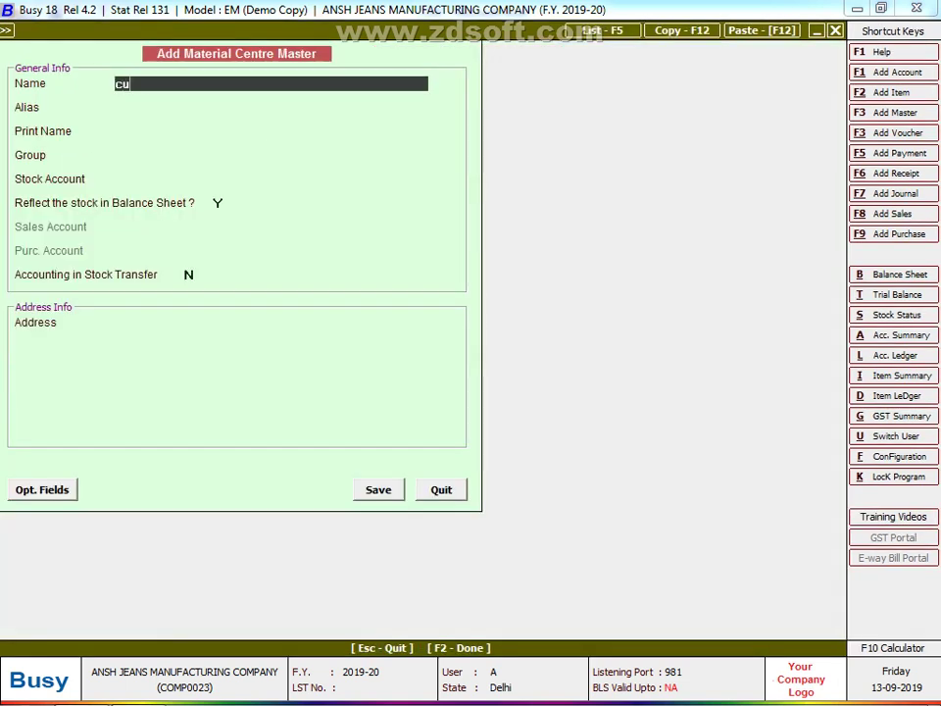
{"action": "type", "text": "tting mast"}
{"action": "type", "text": "er ji rohit"}
{"action": "key", "text": "Return"}
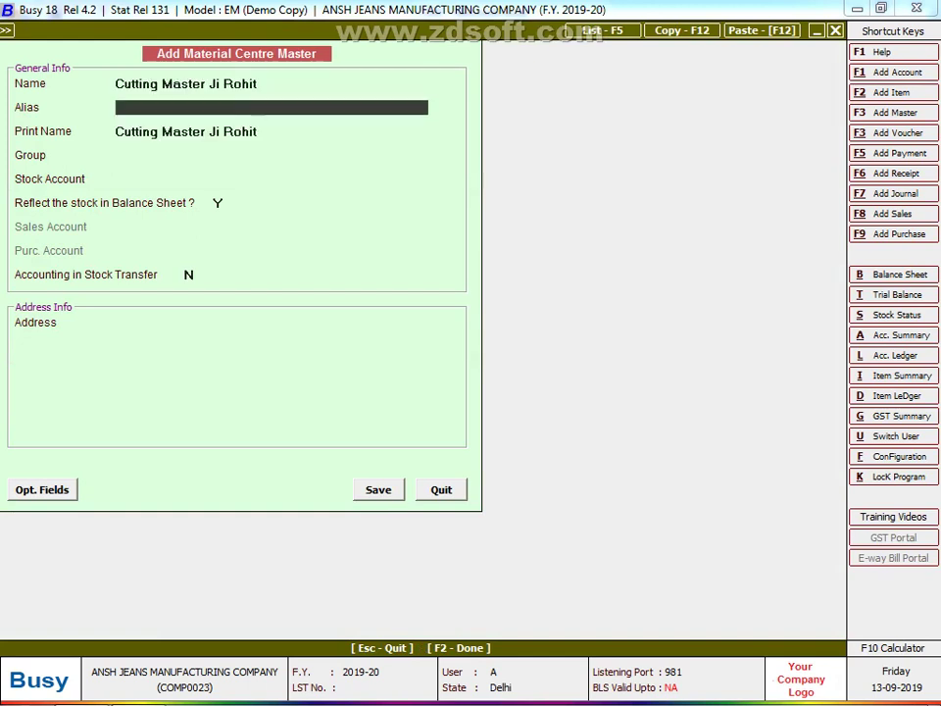
{"action": "key", "text": "Return"}
{"action": "key", "text": "Down"}
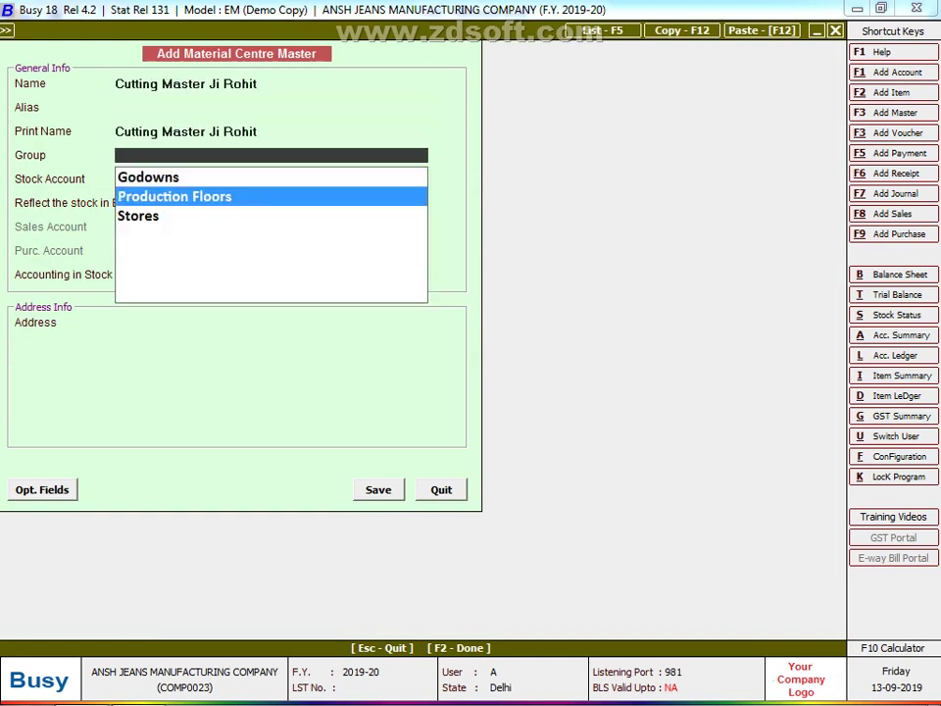
{"action": "key", "text": "Return"}
{"action": "key", "text": "Return"}
{"action": "key", "text": "Return"}
{"action": "type", "text": "y"}
{"action": "key", "text": "Return"}
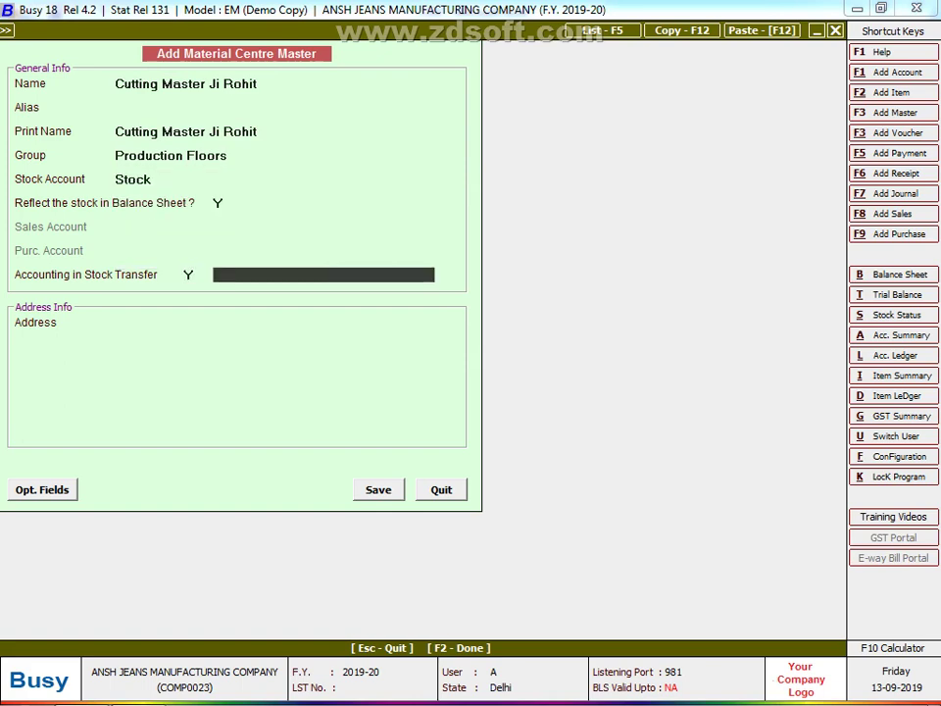
{"action": "key", "text": "F3"}
{"action": "type", "text": "cutting "}
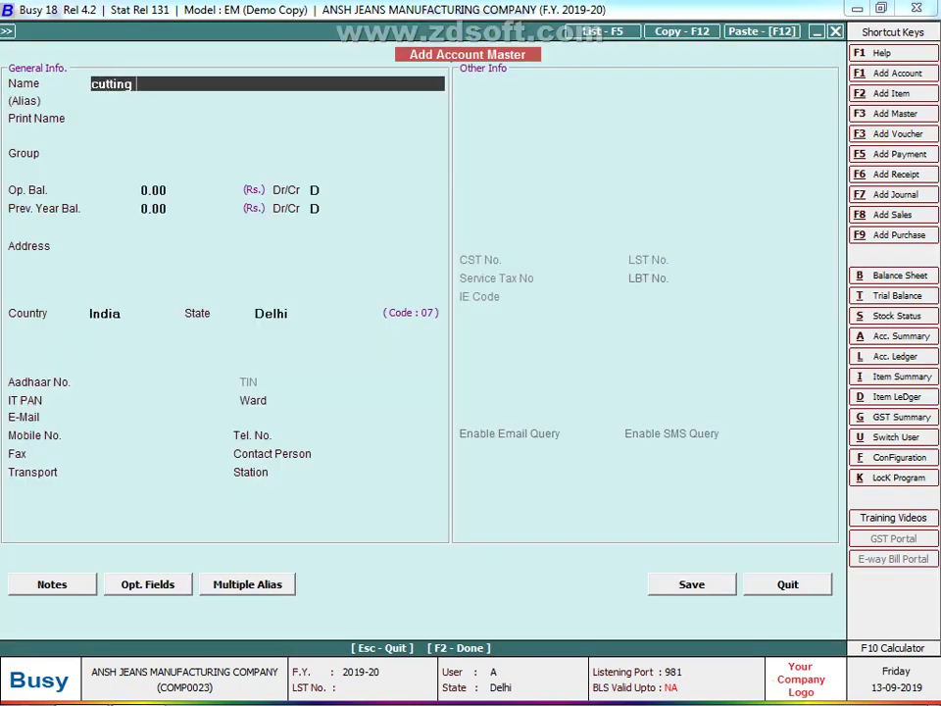
{"action": "type", "text": "master j"}
{"action": "type", "text": "i rohit"}
Create the Cutting Master Ji Rohit account under Sundry Creditors, zero opening balance, bill-by-bill balancing N, and save it.
{"action": "key", "text": "alt+Tab"}
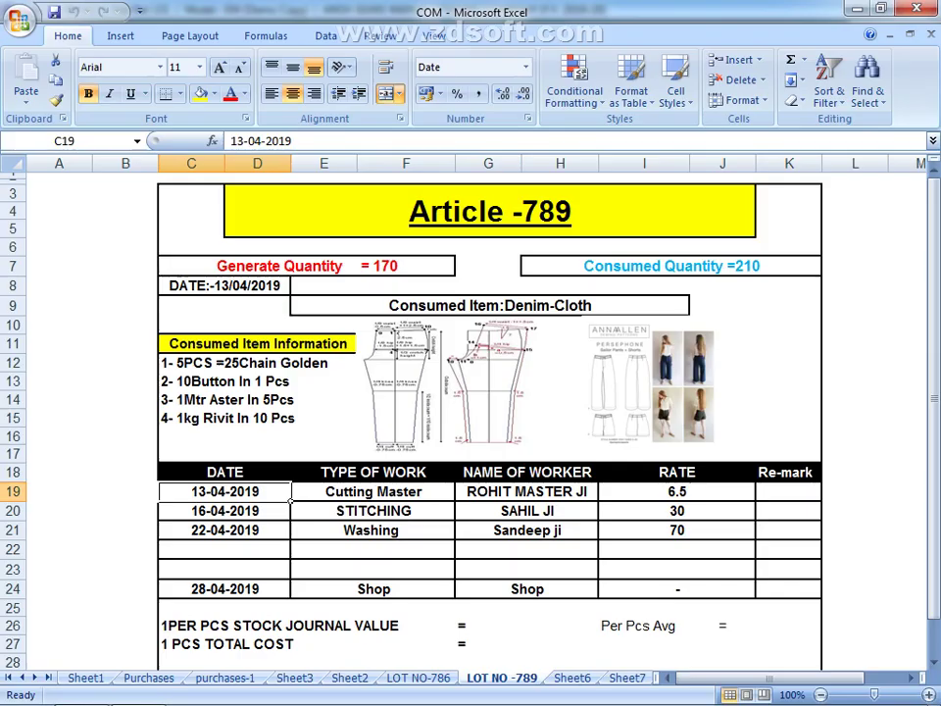
{"action": "key", "text": "alt+Tab"}
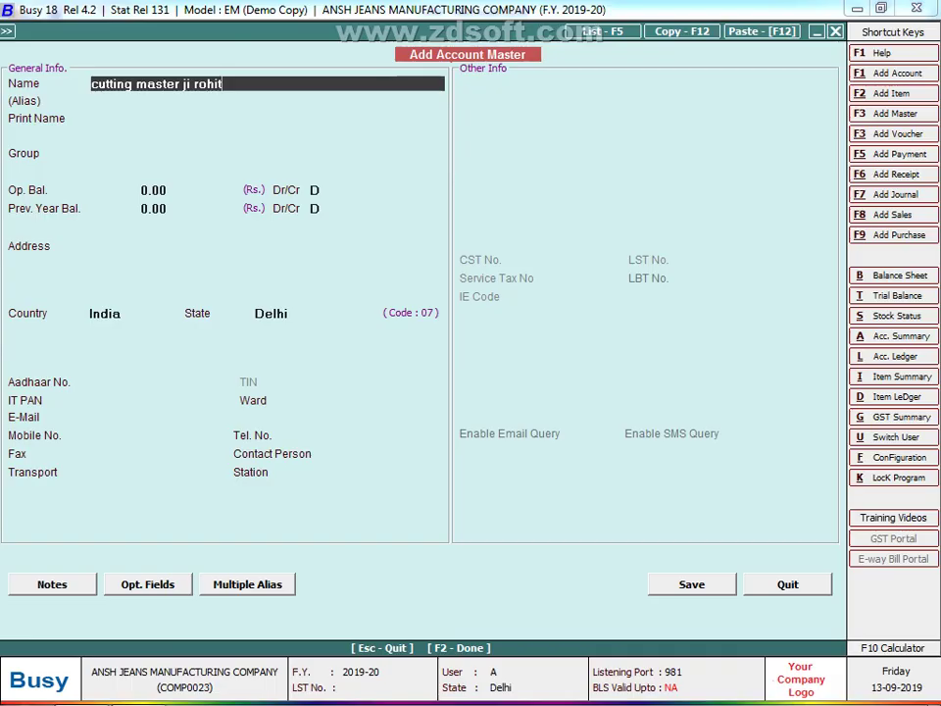
{"action": "key", "text": "Return"}
{"action": "key", "text": "Return"}
{"action": "key", "text": "Return"}
{"action": "type", "text": "sun"}
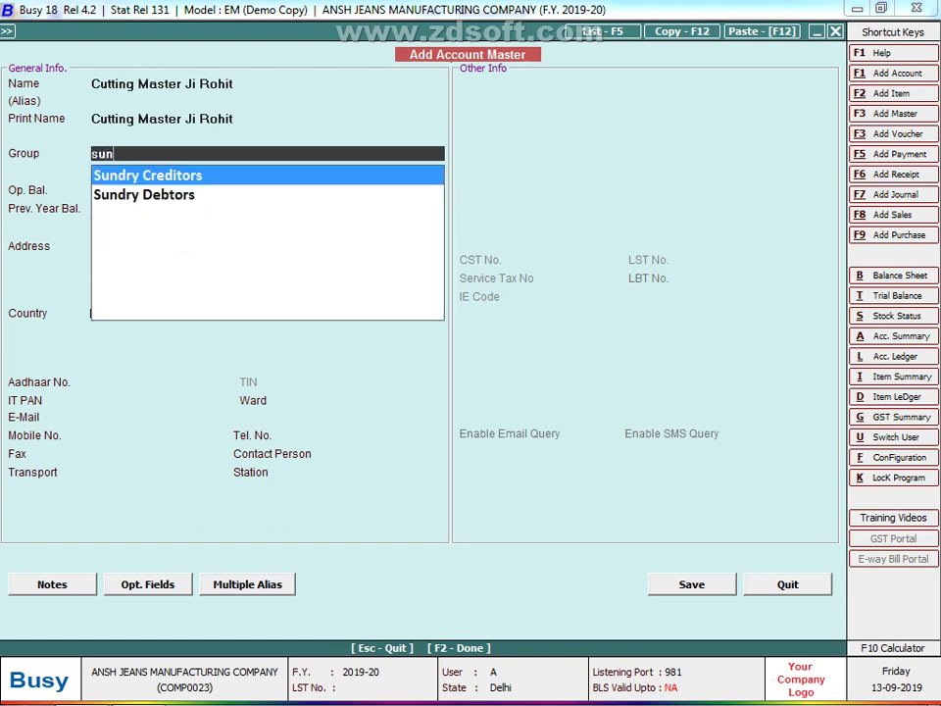
{"action": "key", "text": "Return"}
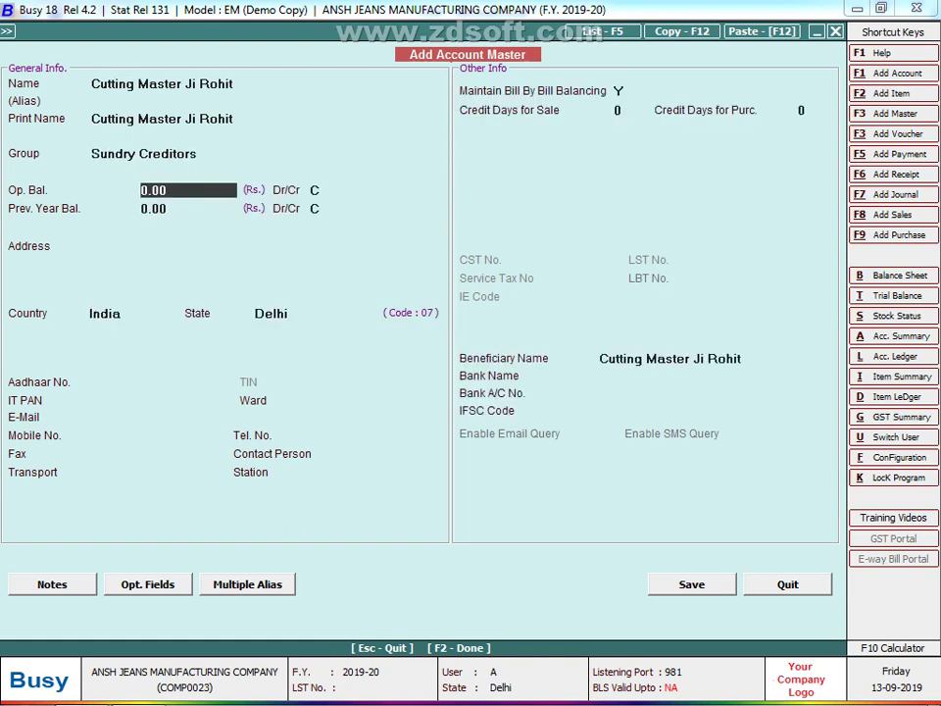
{"action": "key", "text": "Return"}
{"action": "key", "text": "Return"}
{"action": "key", "text": "Return"}
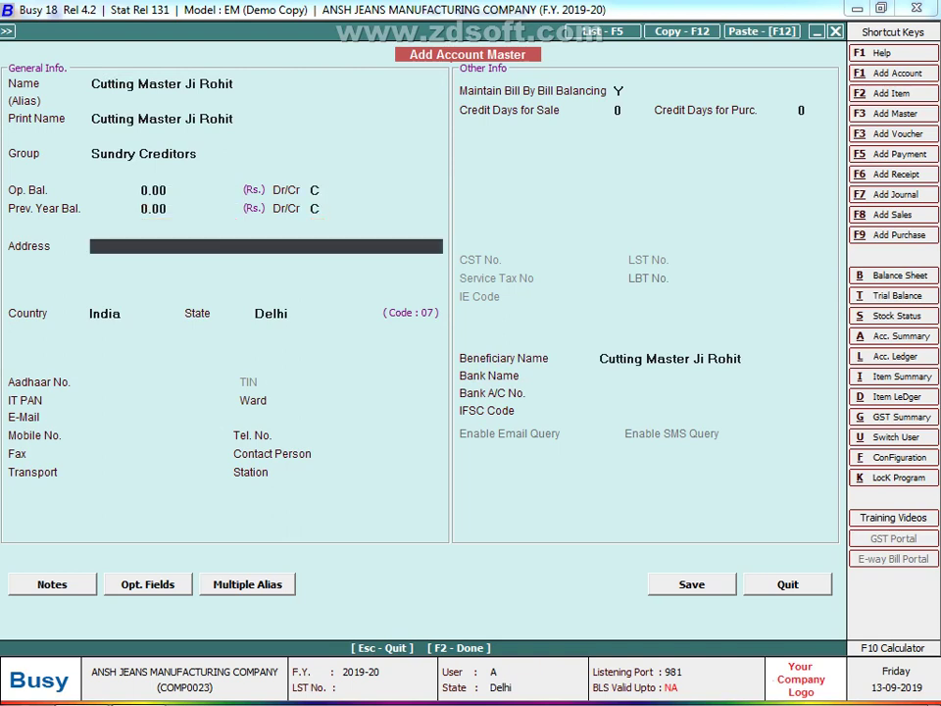
{"action": "key", "text": "Return"}
{"action": "key", "text": "Return"}
{"action": "key", "text": "Return"}
{"action": "key", "text": "Return"}
{"action": "key", "text": "Return"}
{"action": "key", "text": "Return"}
{"action": "key", "text": "Return"}
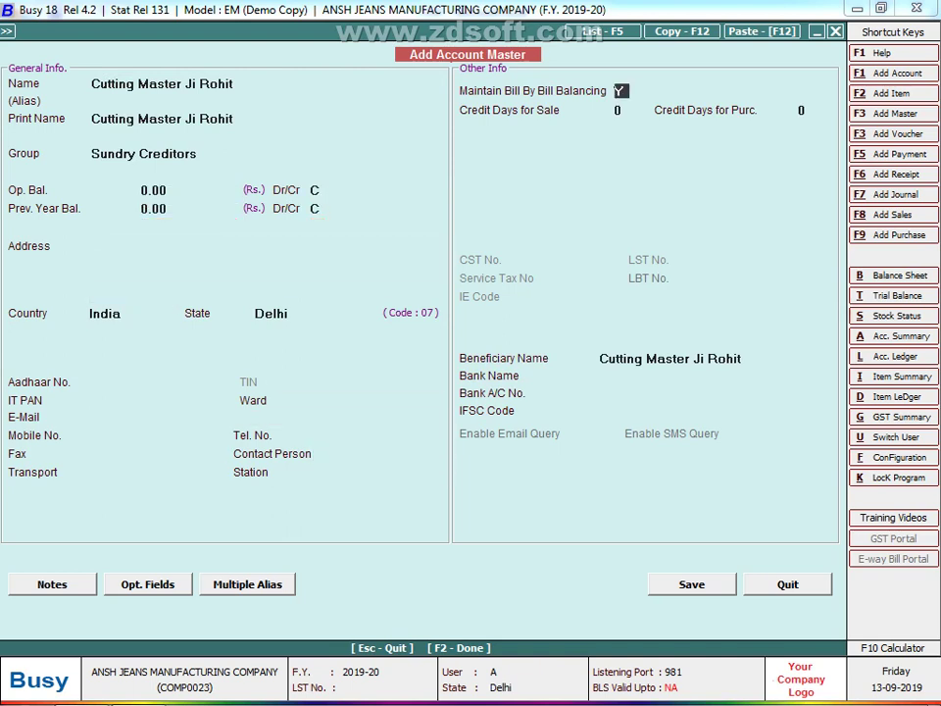
{"action": "type", "text": "N"}
{"action": "key", "text": "Return"}
{"action": "key", "text": "Return"}
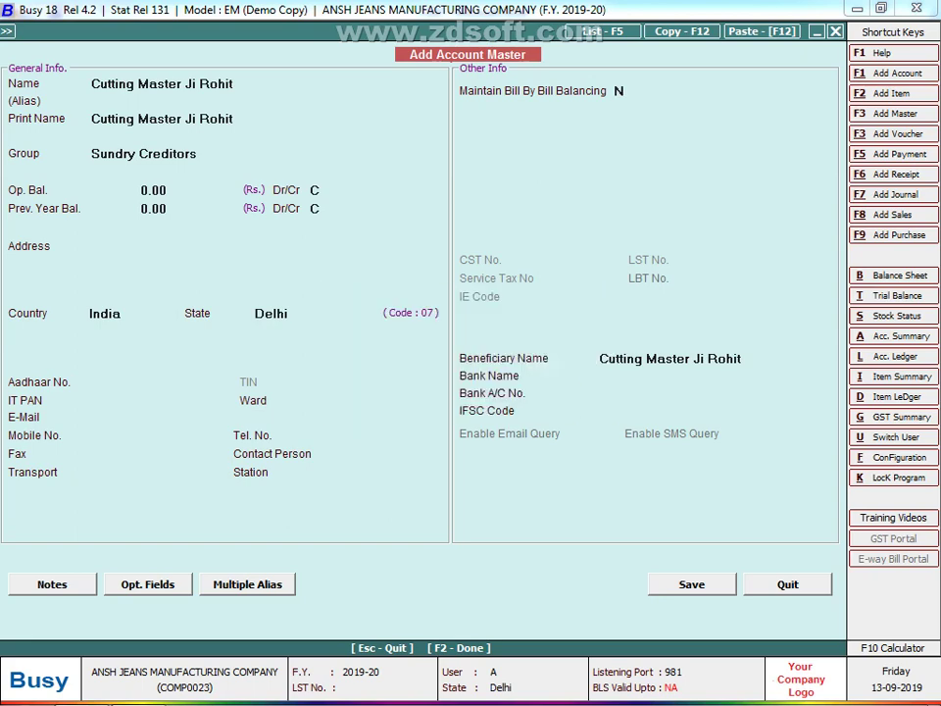
{"action": "key", "text": "Return"}
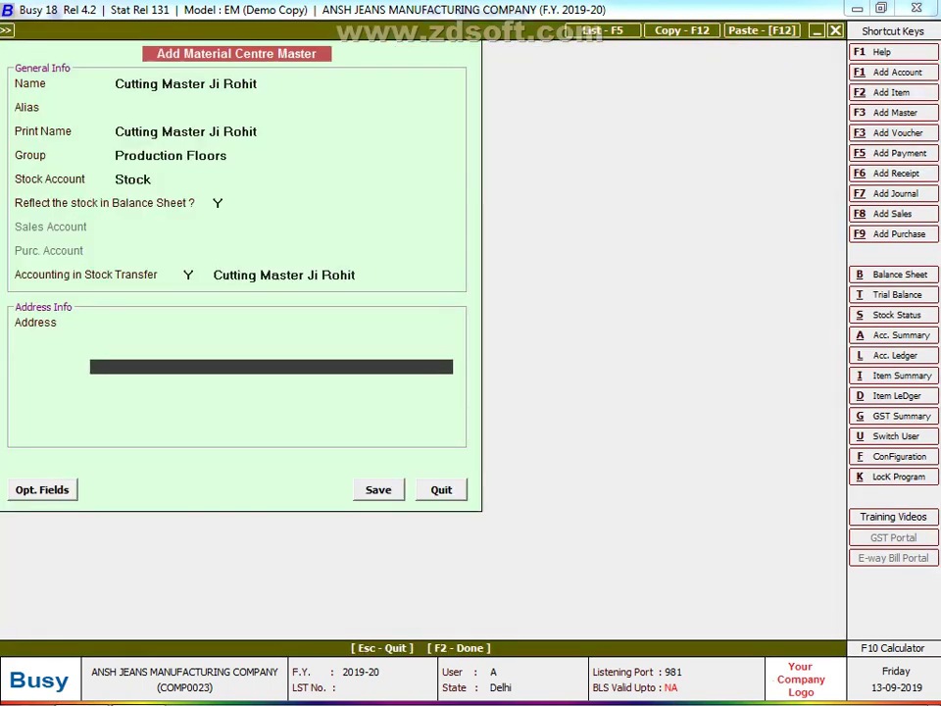
Review the material centre name and its linked stock transfer account settings.
{"action": "left_click", "coordinate": [187, 83]}
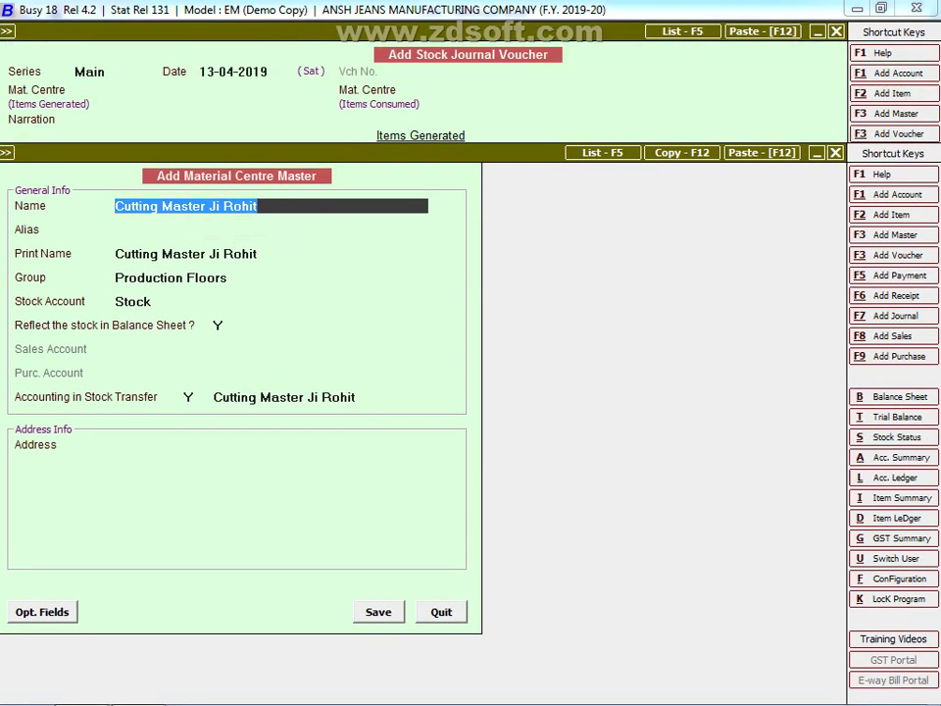
{"action": "left_click", "coordinate": [284, 397]}
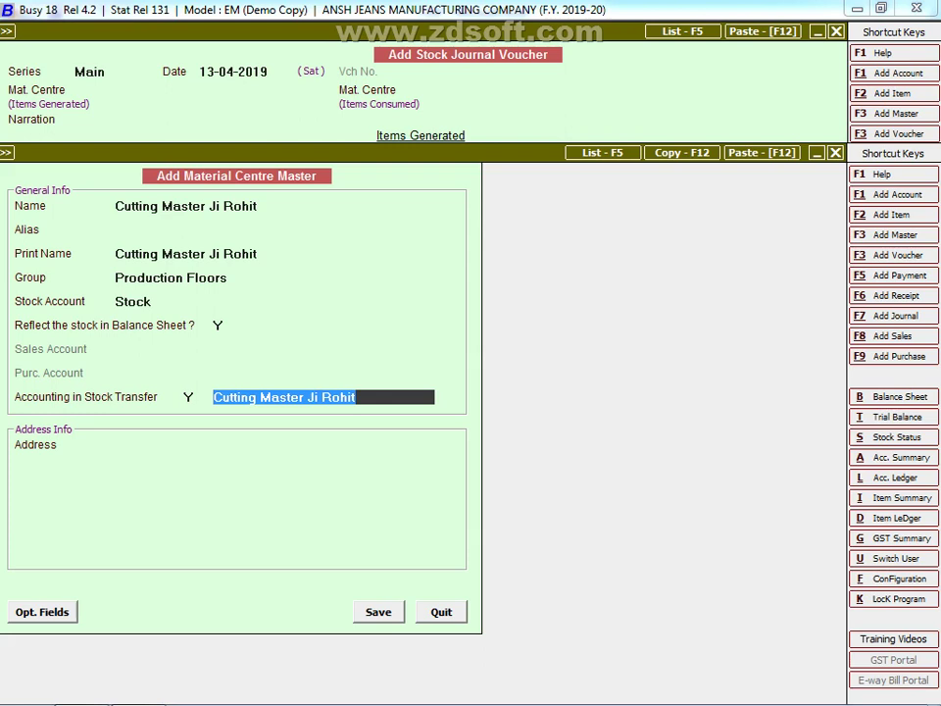
{"action": "left_click", "coordinate": [190, 397]}
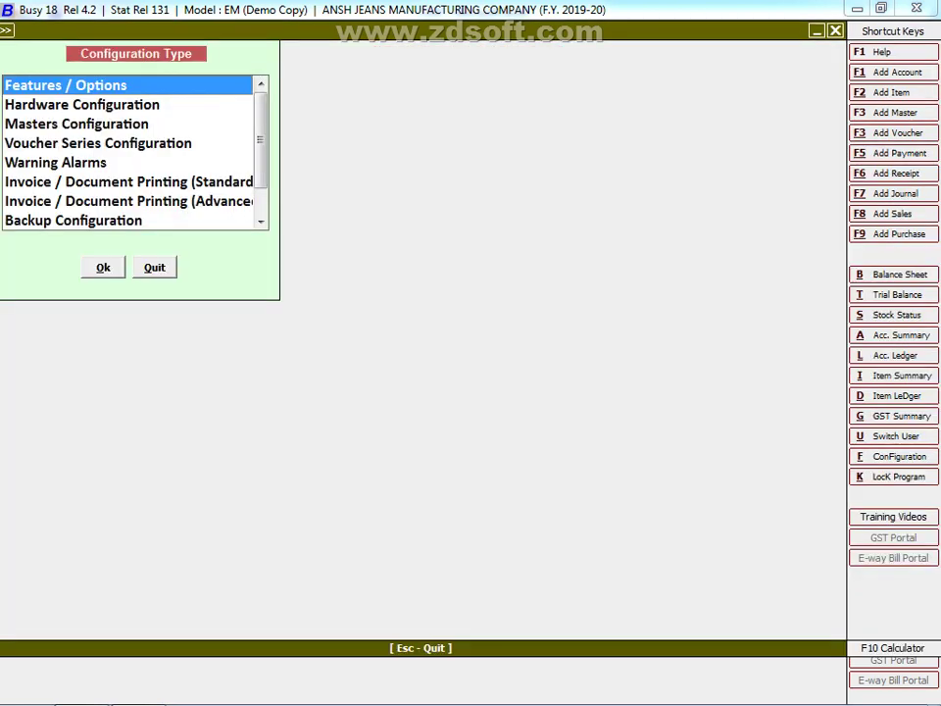
Confirm Enable Accounting in Stock Transfer under Features/Options > Inventory, then exit configuration.
{"action": "key", "text": "Return"}
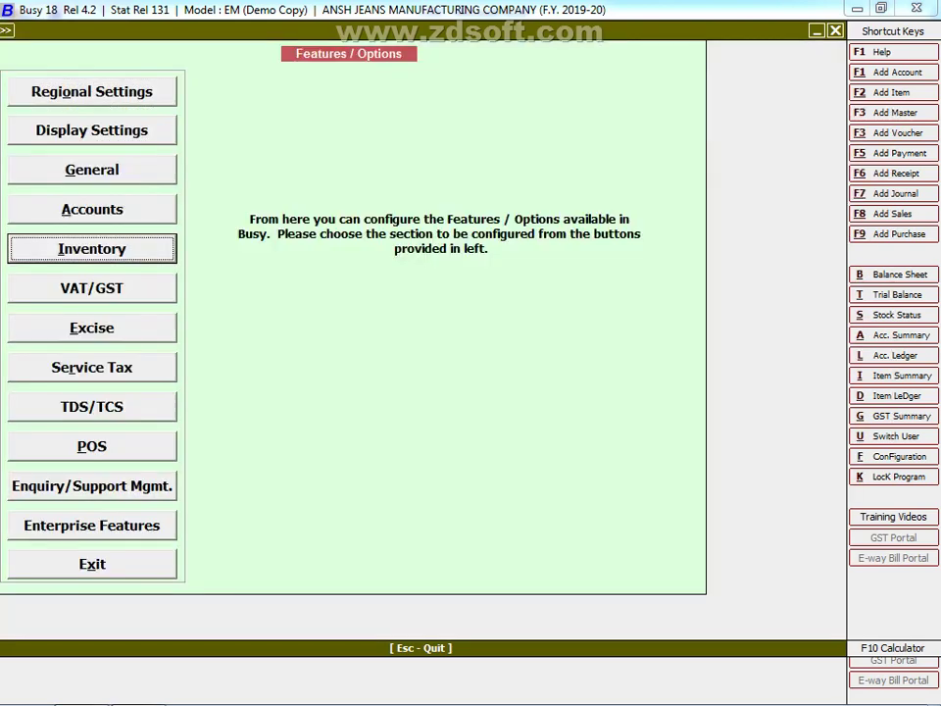
{"action": "key", "text": "Return"}
{"action": "left_click", "coordinate": [324, 344]}
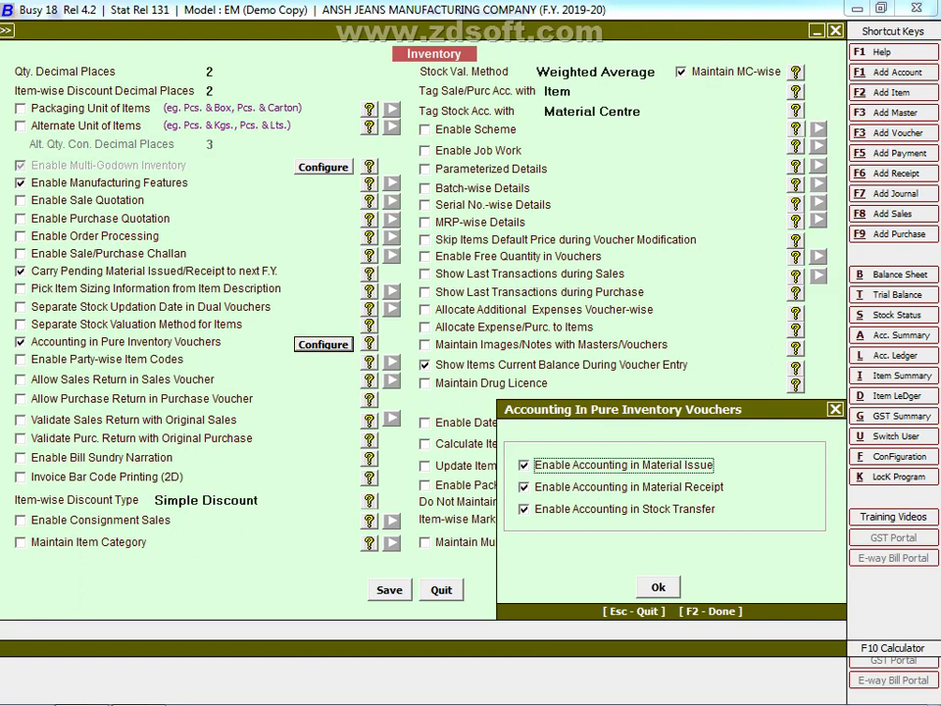
{"action": "key", "text": "Escape"}
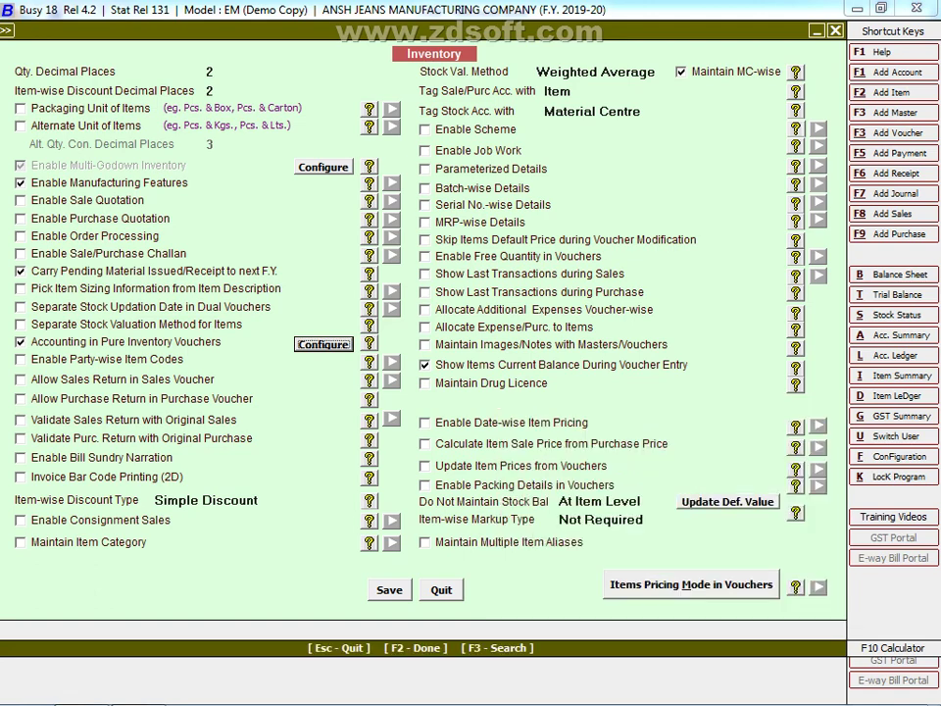
{"action": "key", "text": "Escape"}
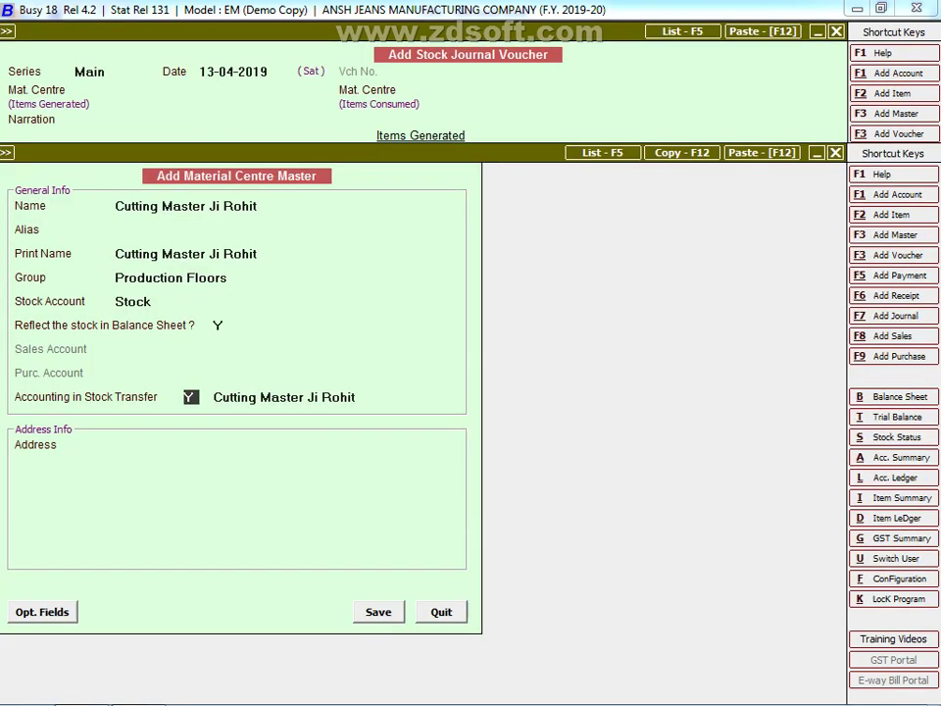
Save the Cutting Master Ji Rohit material centre as Items Generated centre and move to Items Consumed.
{"action": "key", "text": "F2"}
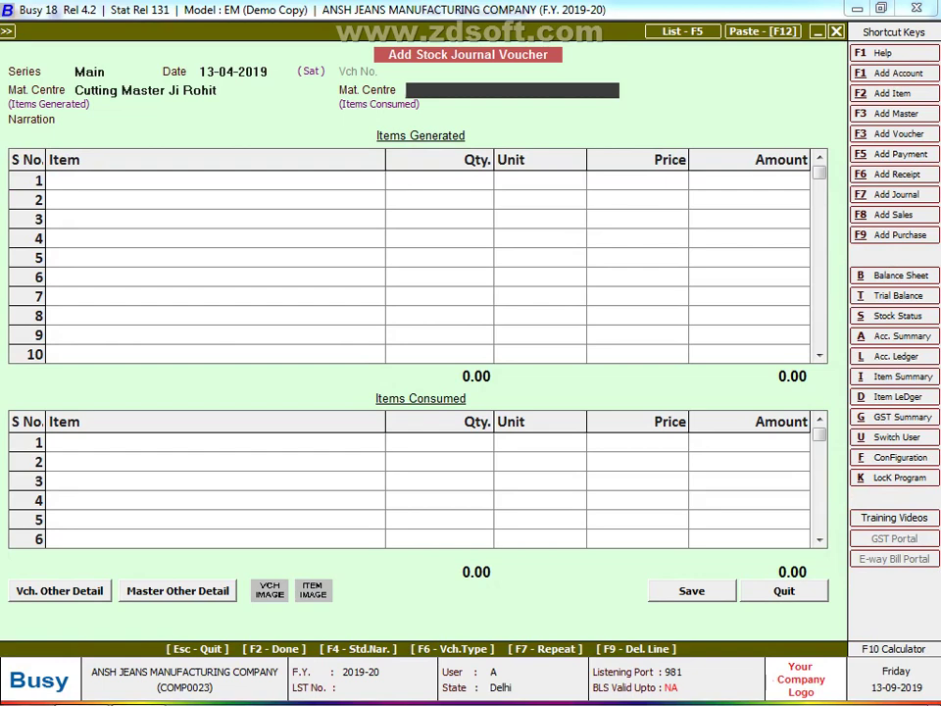
{"action": "key", "text": "Return"}
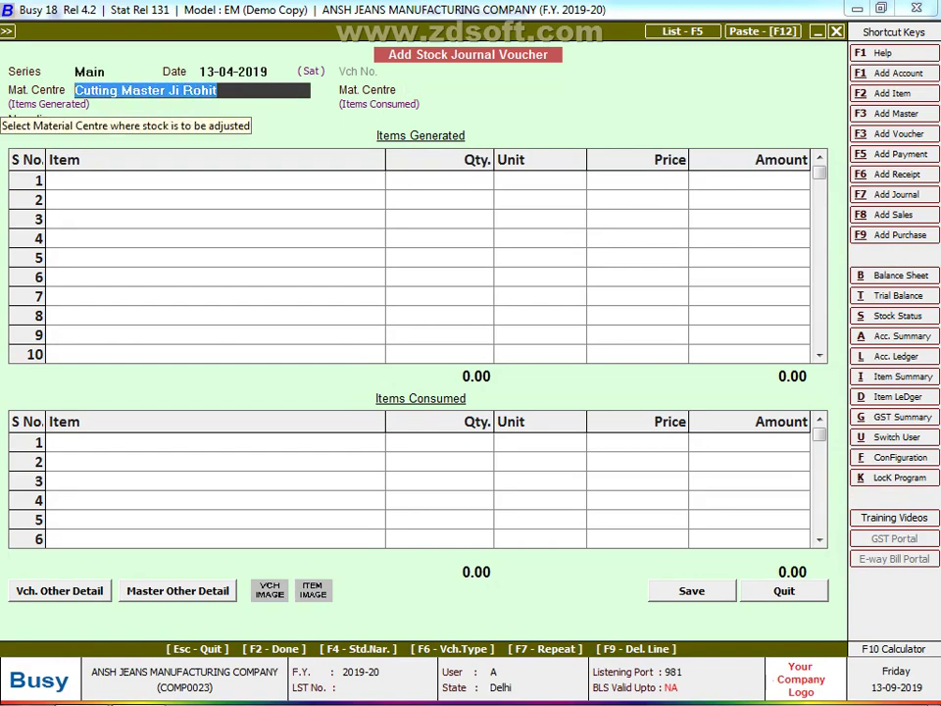
{"action": "key", "text": "Return"}
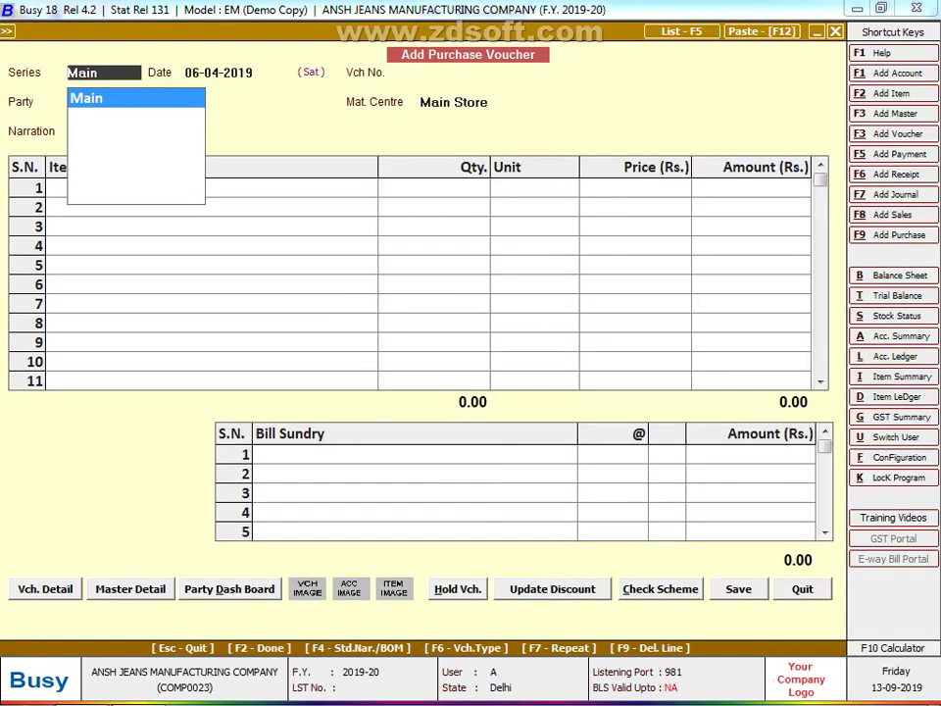
Review the first existing purchase voucher, then return to a blank purchase voucher.
{"action": "key", "text": "Return"}
{"action": "key", "text": "F2"}
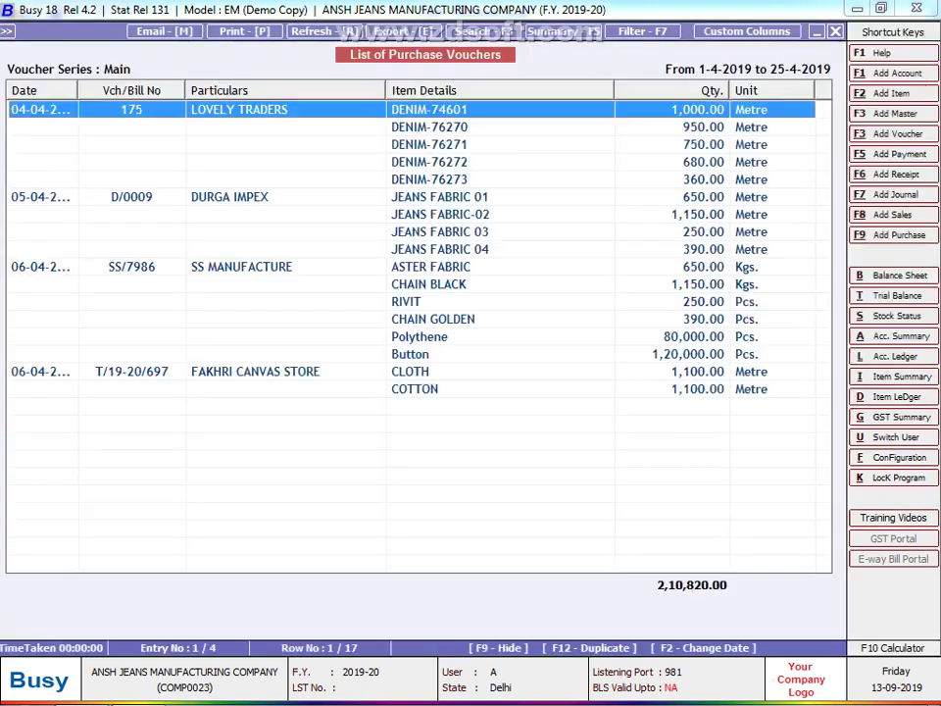
{"action": "key", "text": "Escape"}
{"action": "key", "text": "Return"}
{"action": "key", "text": "Return"}
{"action": "key", "text": "Return"}
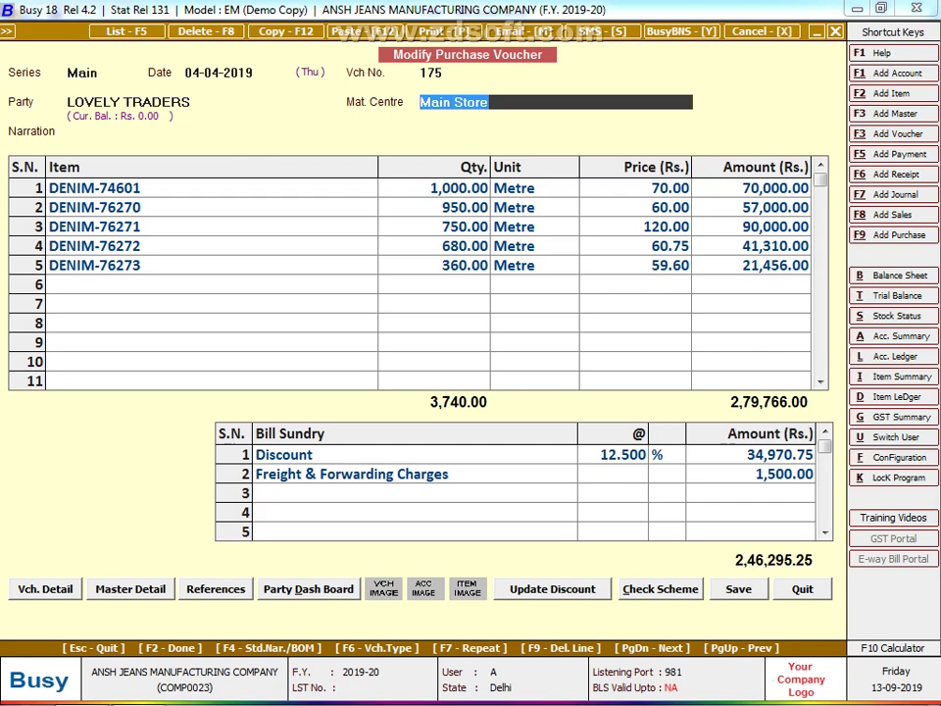
{"action": "key", "text": "Escape"}
{"action": "key", "text": "Escape"}
{"action": "key", "text": "Escape"}
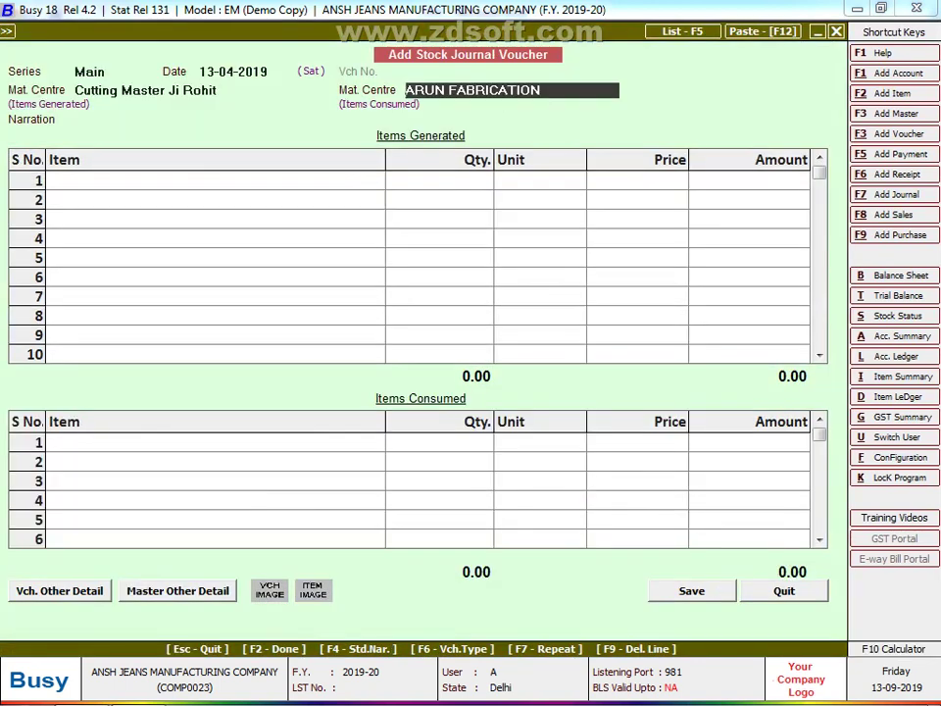
Choose Main Store as the consumed material centre and Article -789 as the generated item.
{"action": "type", "text": "ma"}
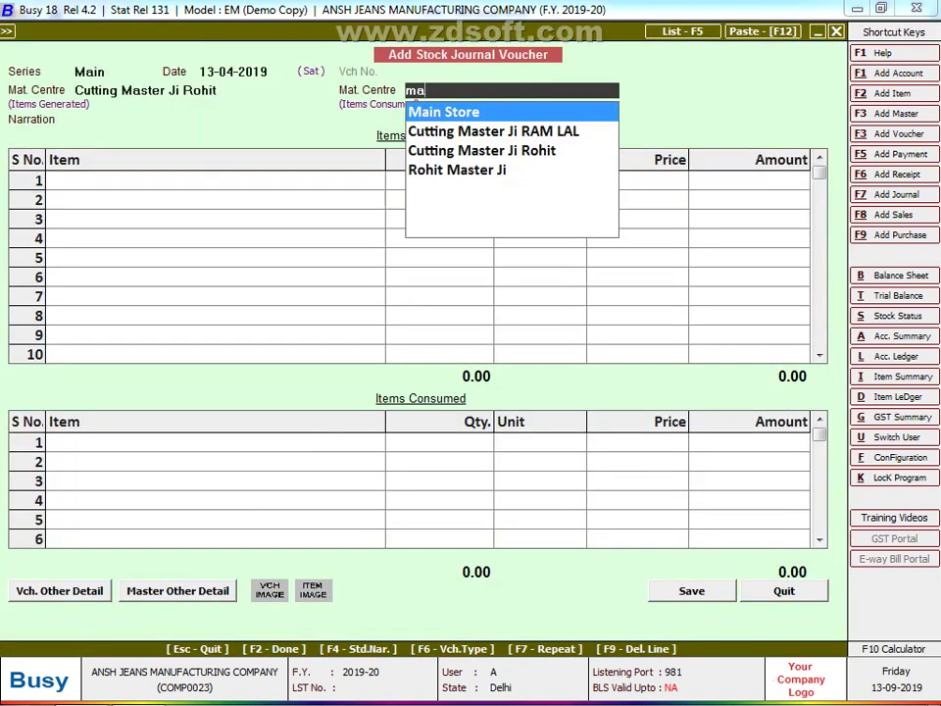
{"action": "key", "text": "Return"}
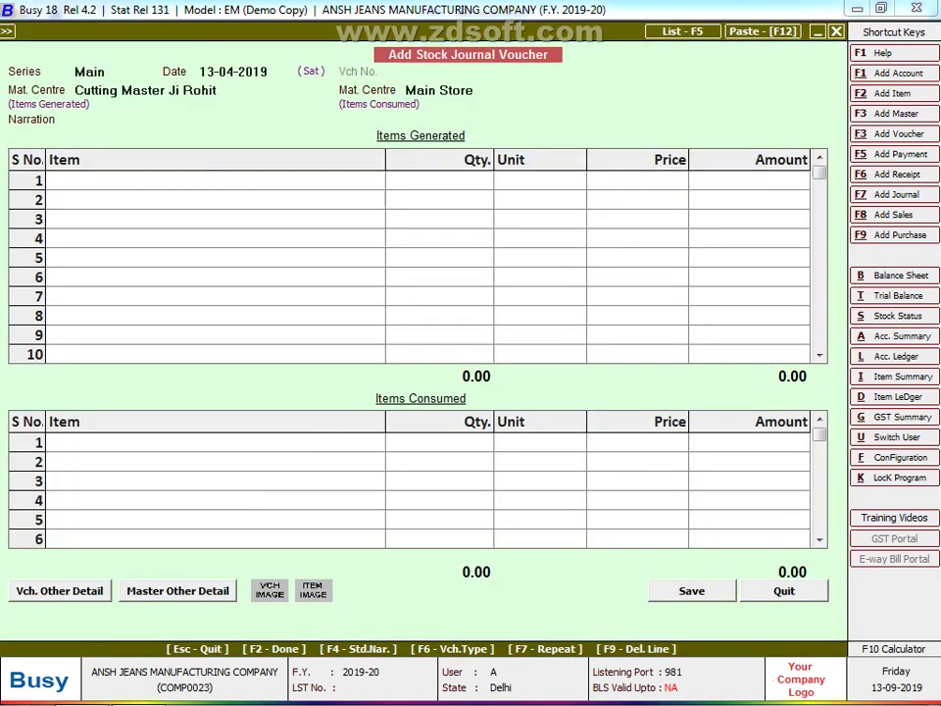
{"action": "key", "text": "Return"}
{"action": "type", "text": "a"}
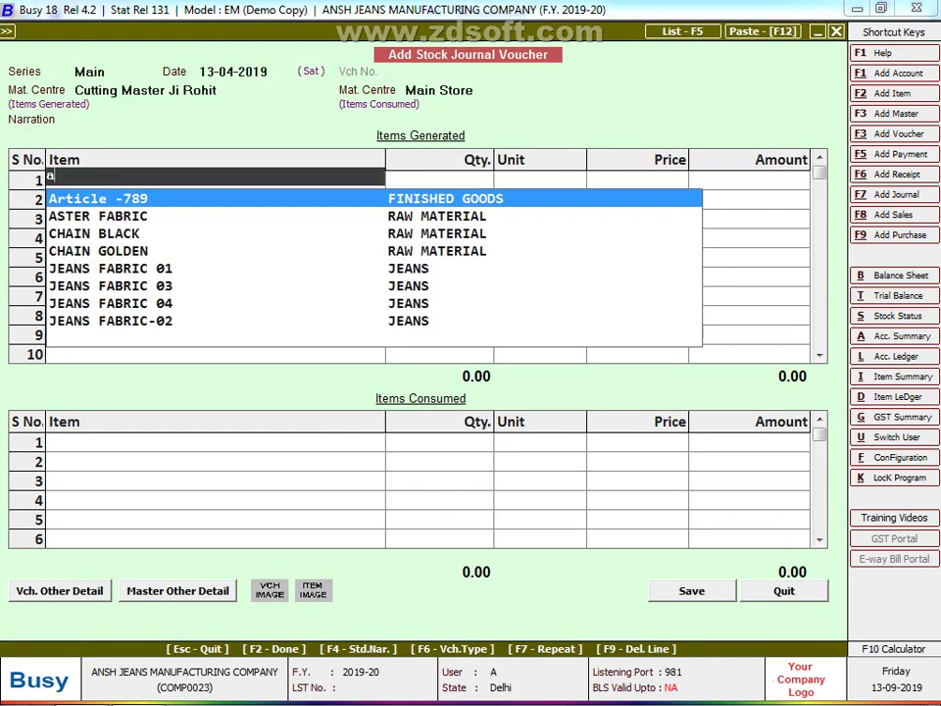
{"action": "key", "text": "Return"}
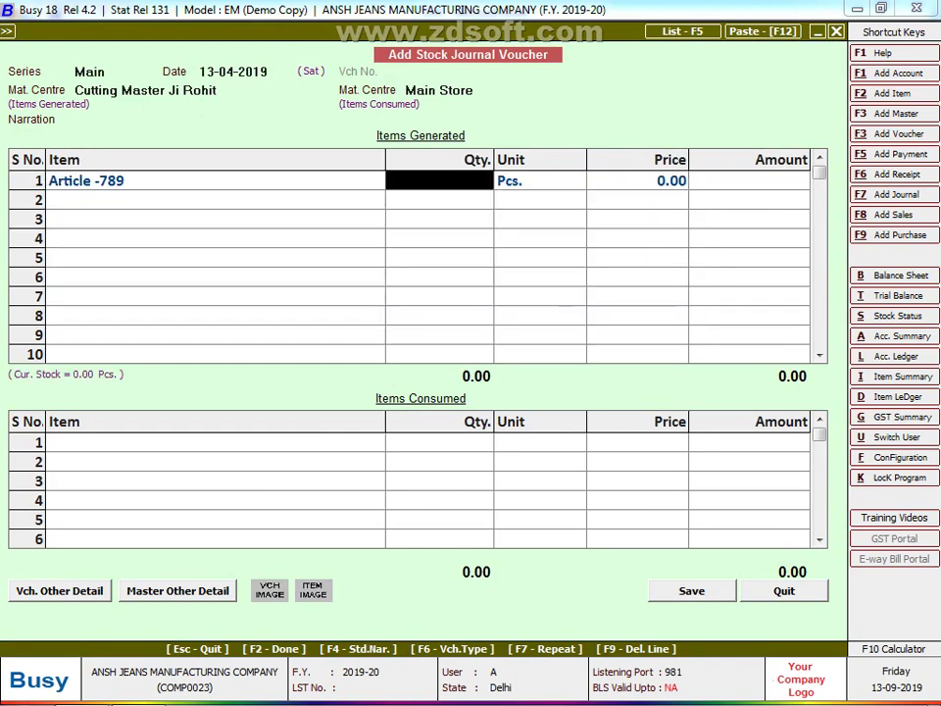
Review the Article -789 item master details and save it.
{"action": "key", "text": "Up"}
{"action": "key", "text": "ctrl+Return"}
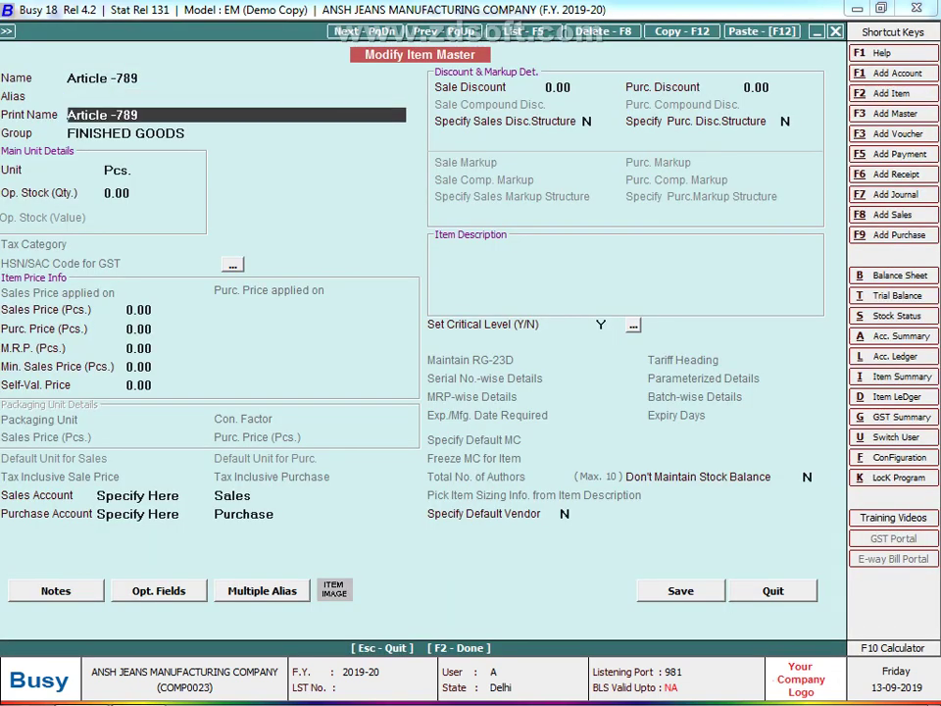
{"action": "key", "text": "Return"}
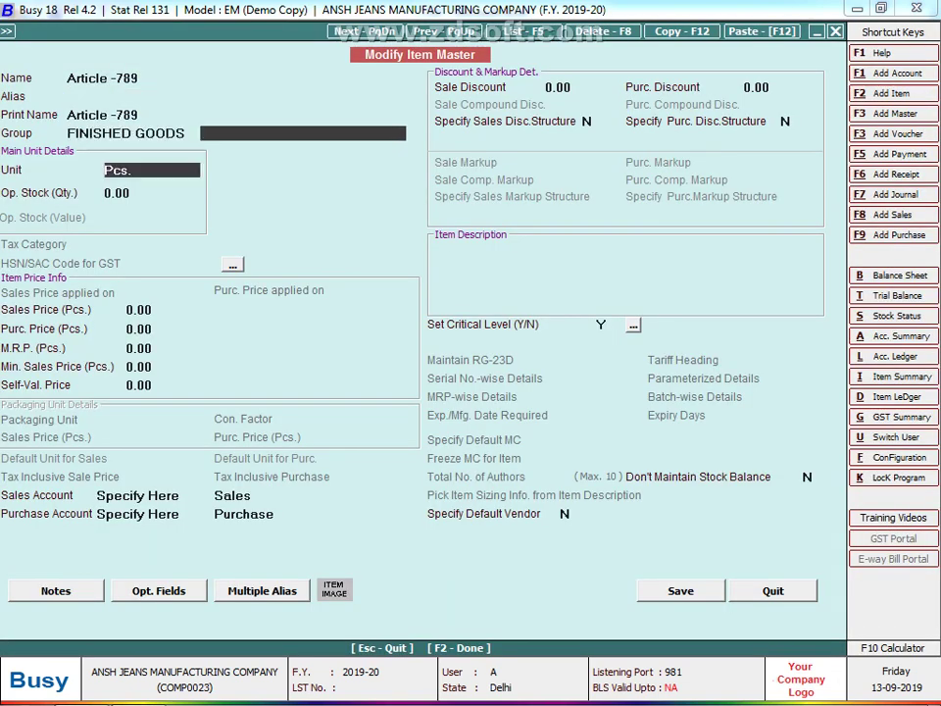
{"action": "key", "text": "Return"}
{"action": "key", "text": "Return"}
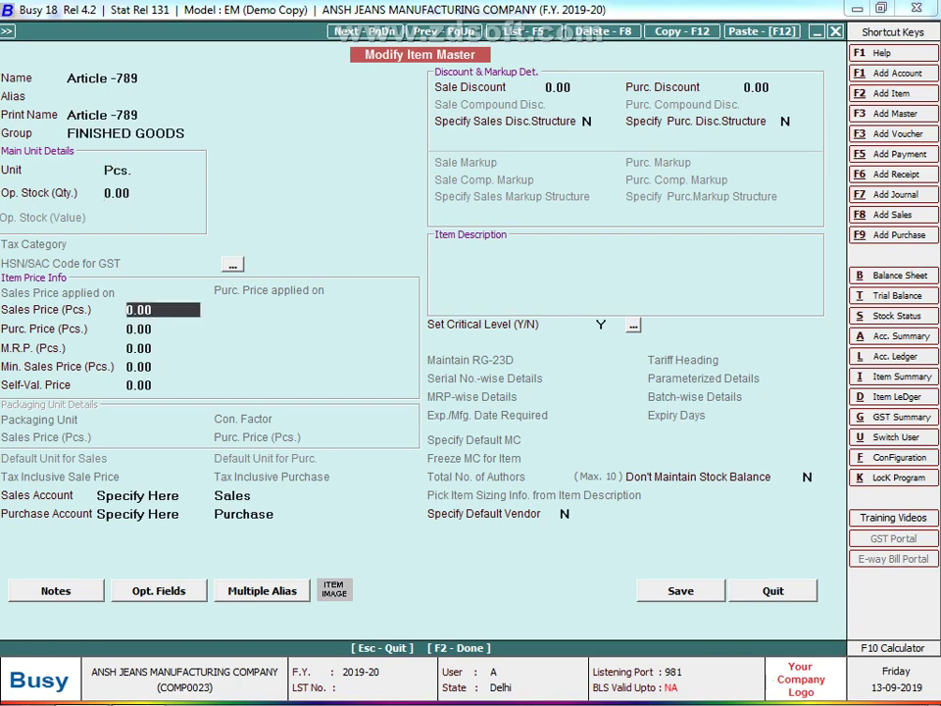
{"action": "key", "text": "F2"}
{"action": "key", "text": "Return"}
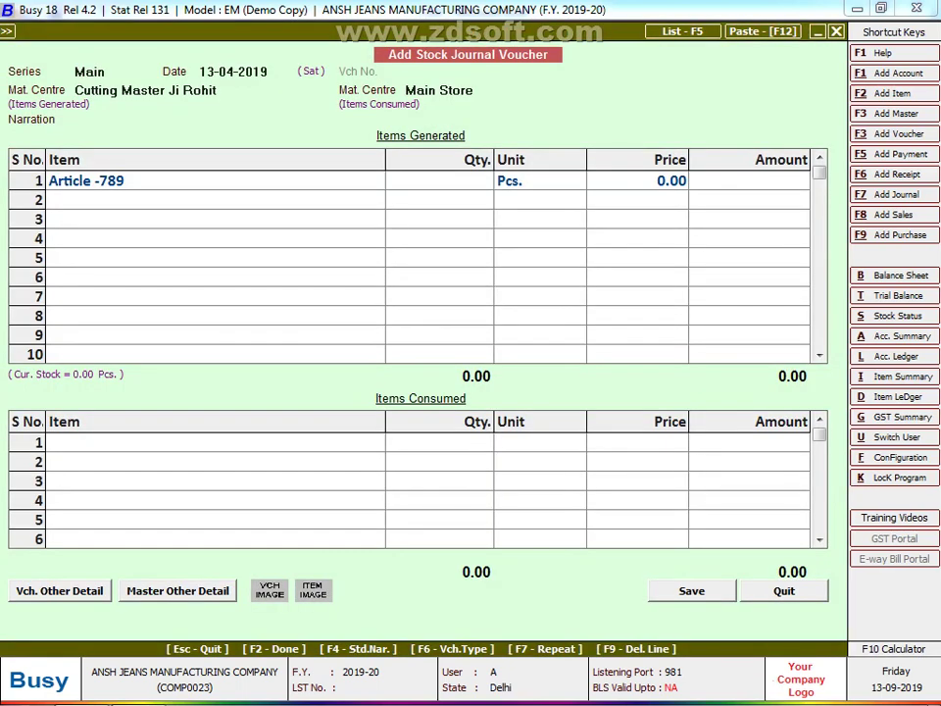
Check the Excel cost sheet, then enter 170 as the generated quantity.
{"action": "key", "text": "alt+Tab"}
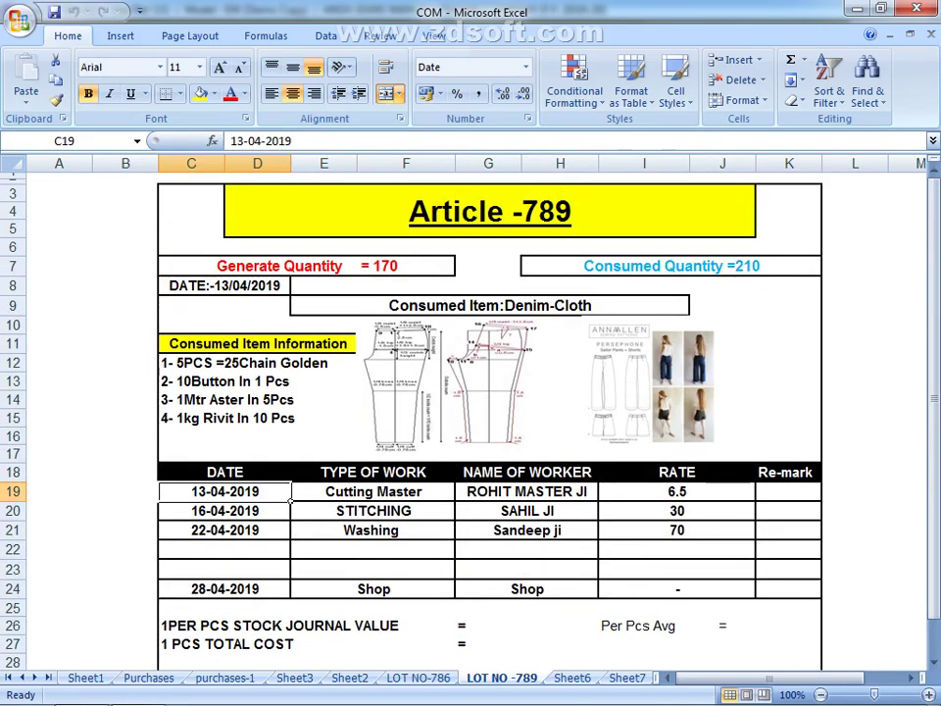
{"action": "key", "text": "alt+Tab"}
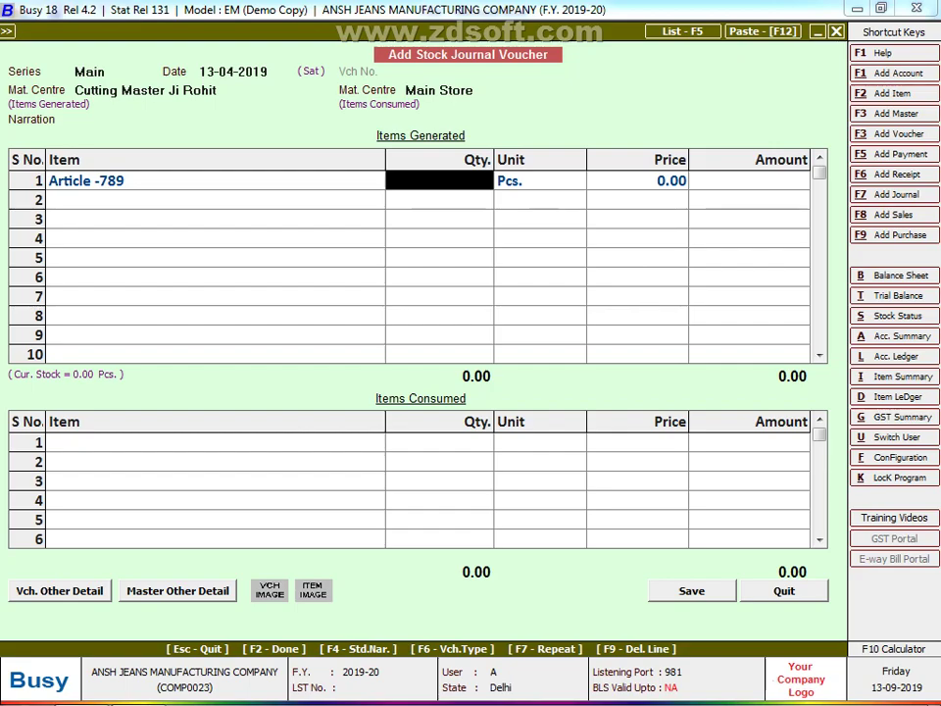
{"action": "type", "text": "170"}
{"action": "key", "text": "Return"}
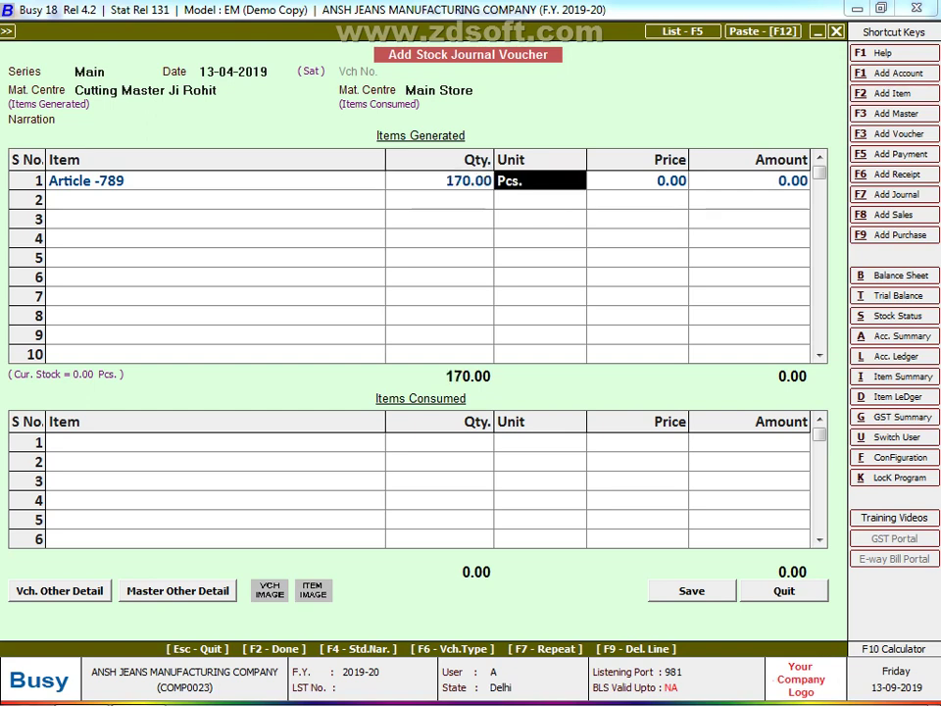
{"action": "left_click", "coordinate": [215, 442]}
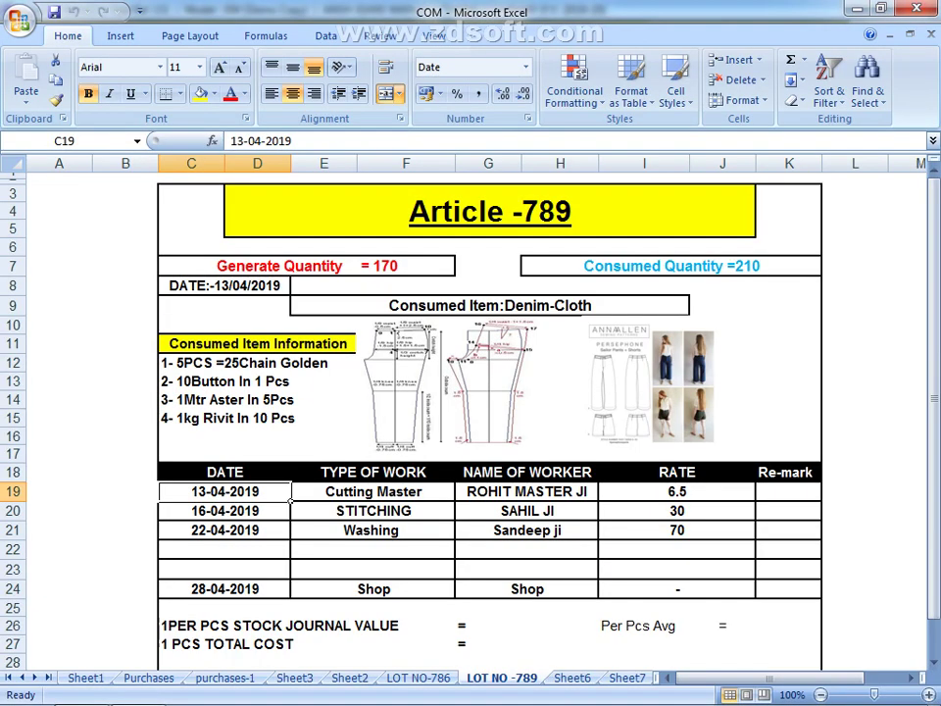
Rename the E9 consumed item heading from Denim-Cloth to DENIM-76271, then return to Busy.
{"action": "left_click", "coordinate": [686, 308]}
{"action": "double_click", "coordinate": [690, 308]}
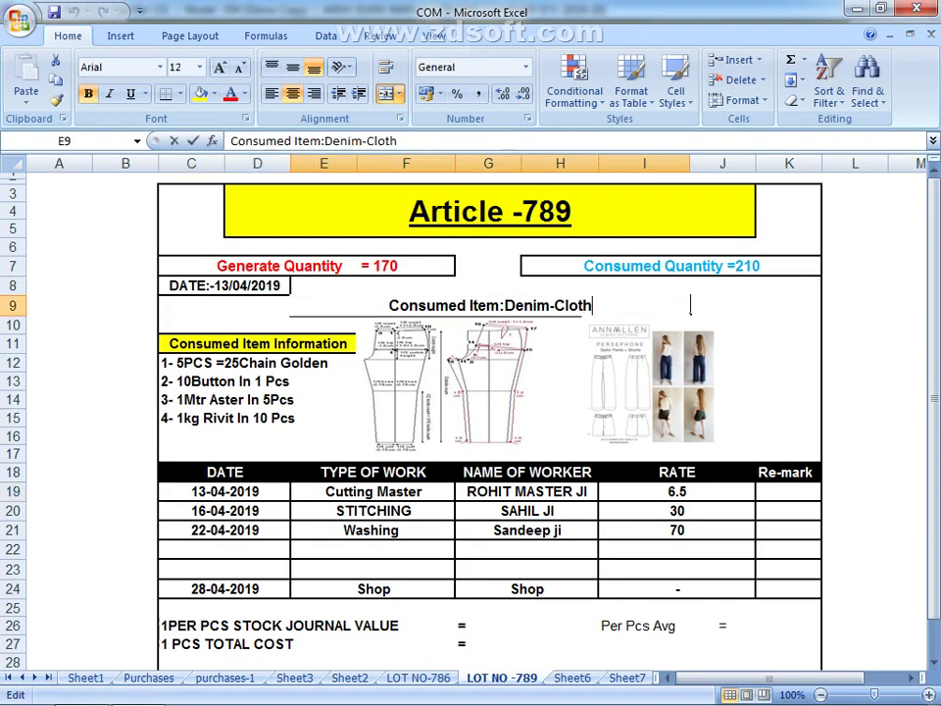
{"action": "key", "text": "shift+Left"}
{"action": "key", "text": "shift+Left"}
{"action": "key", "text": "shift+Left"}
{"action": "type", "text": "de"}
{"action": "key", "text": "BackSpace"}
{"action": "key", "text": "BackSpace"}
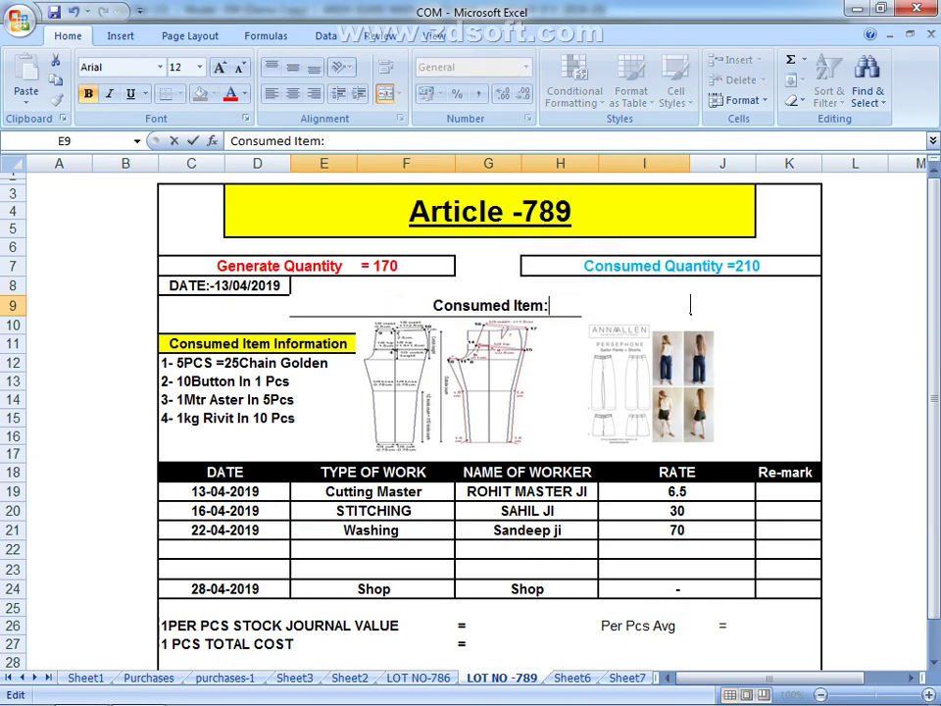
{"action": "type", "text": "DENIM"}
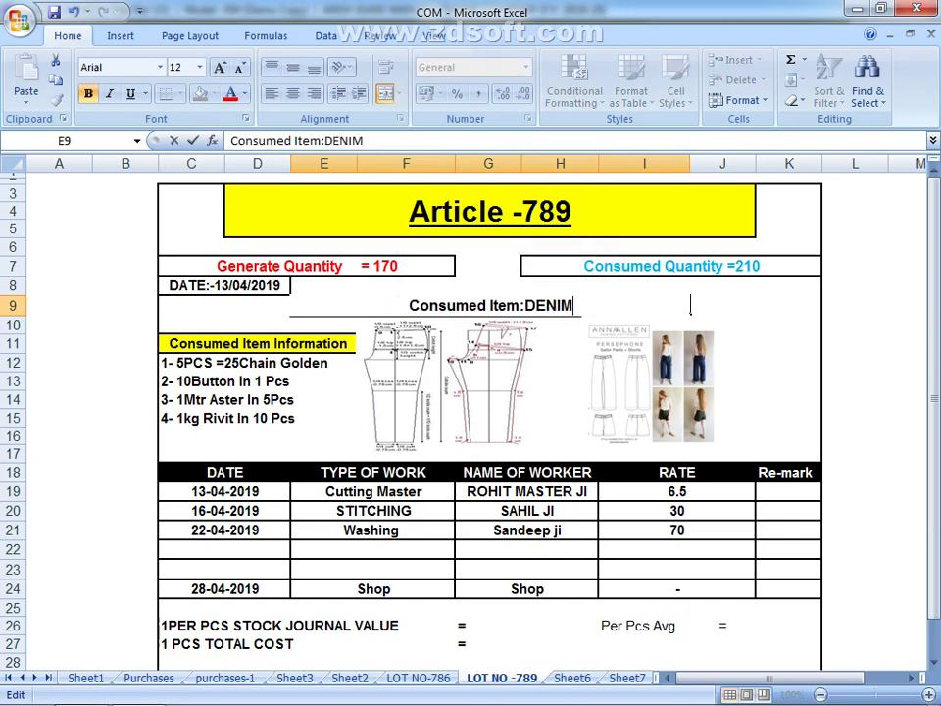
{"action": "type", "text": "-762"}
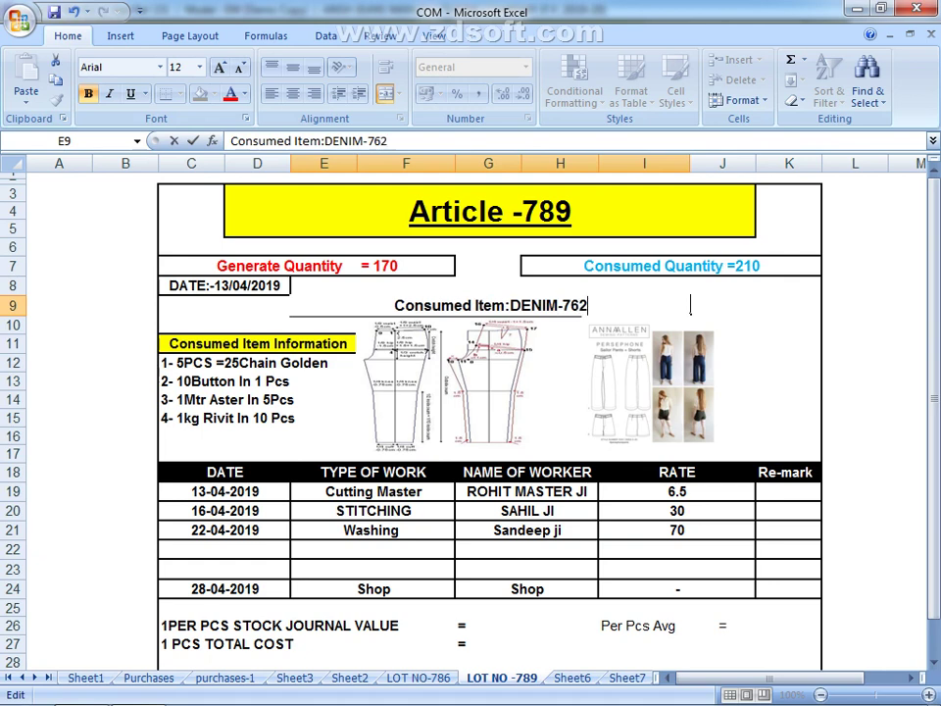
{"action": "type", "text": "71"}
{"action": "key", "text": "Return"}
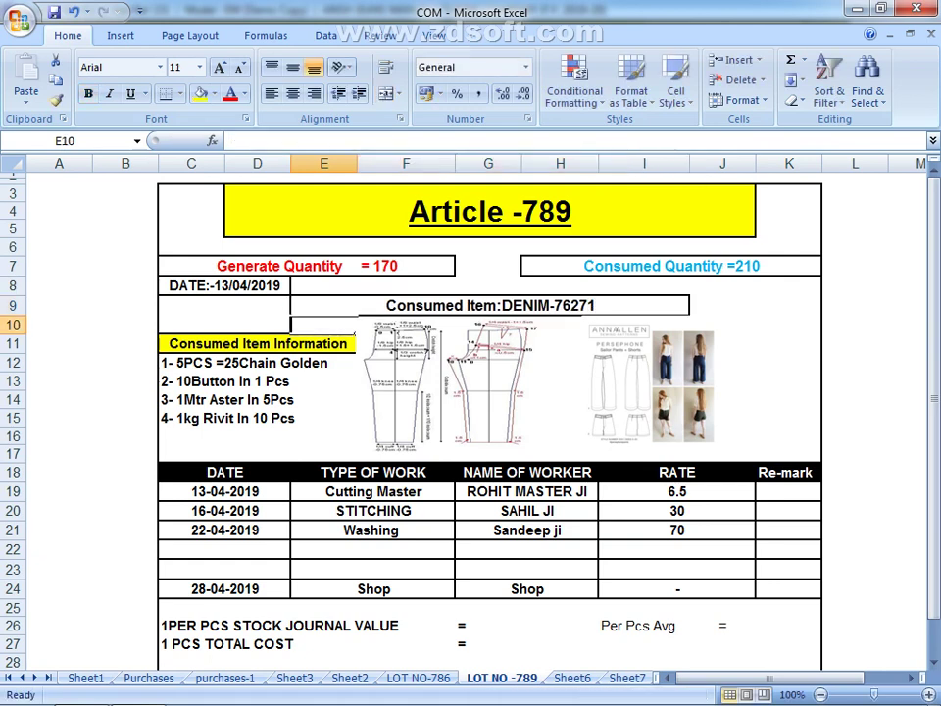
{"action": "key", "text": "alt+Tab"}
Enter DENIM-76271 as consumed row 1: 210 Metre at 105.64, amount 22,184.40.
{"action": "type", "text": "dE"}
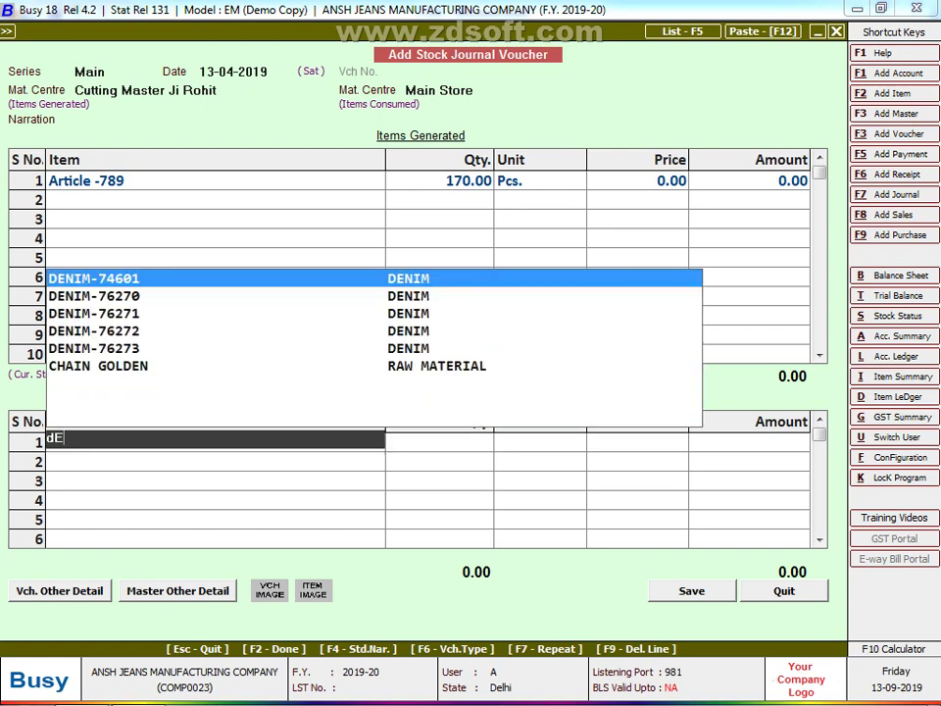
{"action": "key", "text": "Down"}
{"action": "key", "text": "Down"}
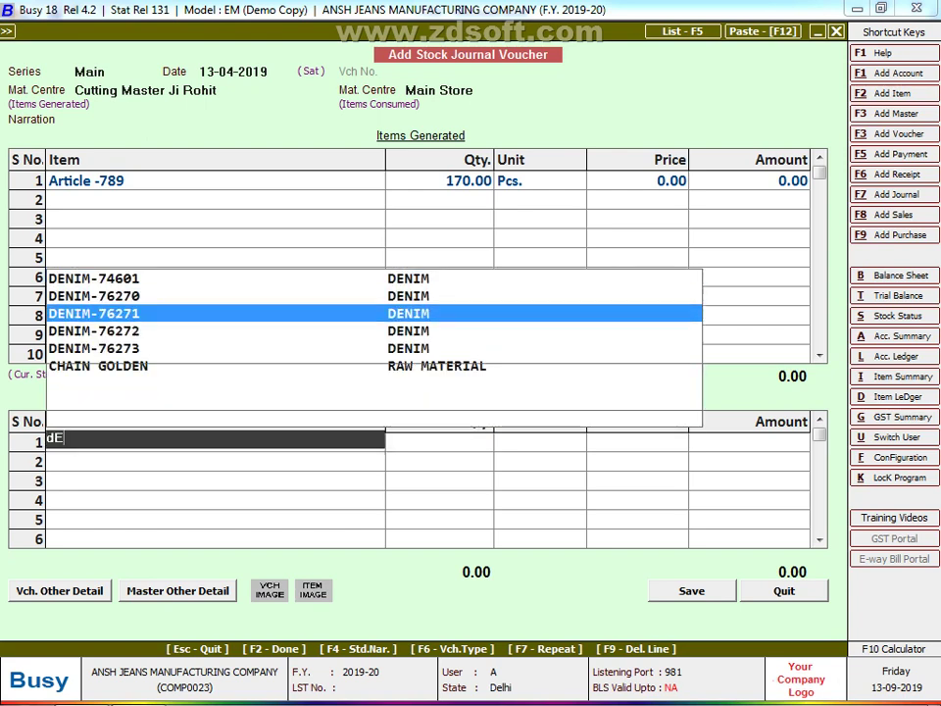
{"action": "key", "text": "Return"}
{"action": "key", "text": "alt+Tab"}
{"action": "key", "text": "alt+Tab"}
{"action": "type", "text": "2"}
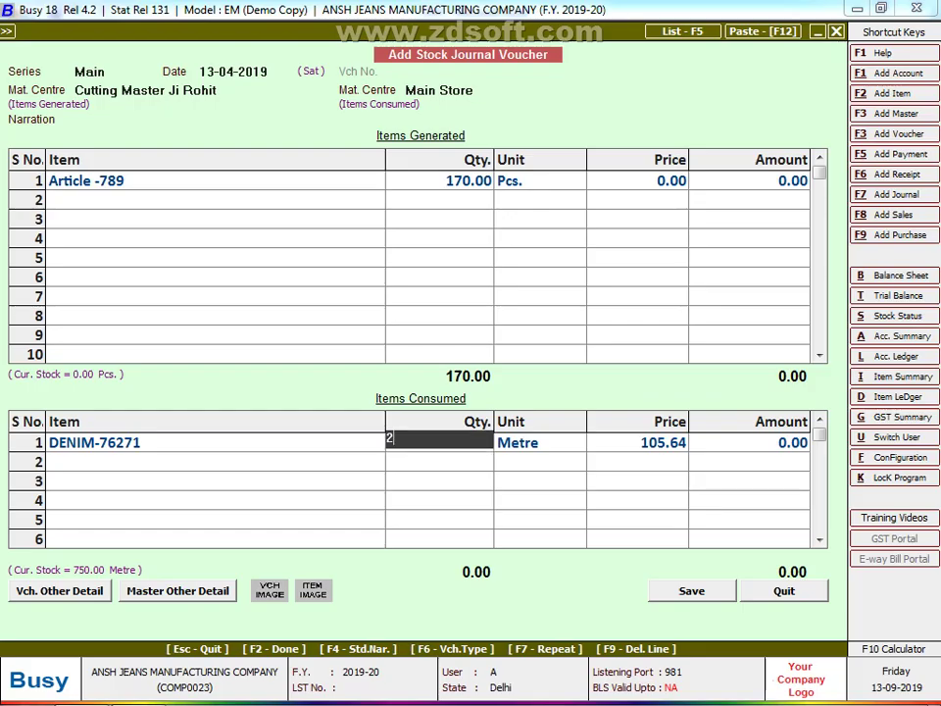
{"action": "type", "text": "10"}
{"action": "key", "text": "Return"}
{"action": "key", "text": "Return"}
{"action": "key", "text": "Return"}
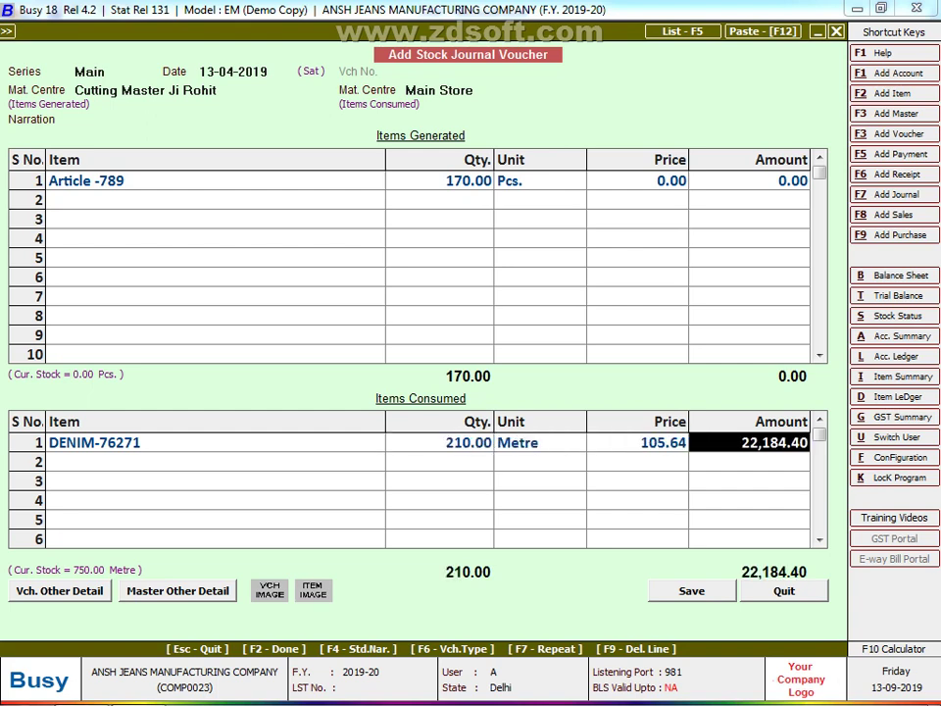
{"action": "key", "text": "Return"}
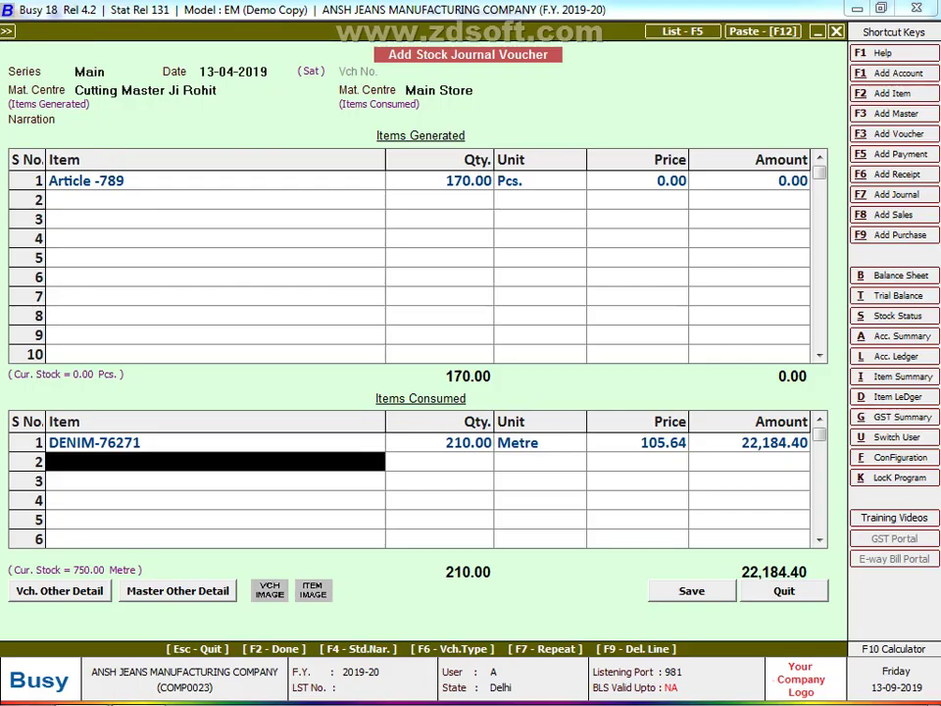
Select CHAIN GOLDEN as the second consumed item.
{"action": "type", "text": "cHA"}
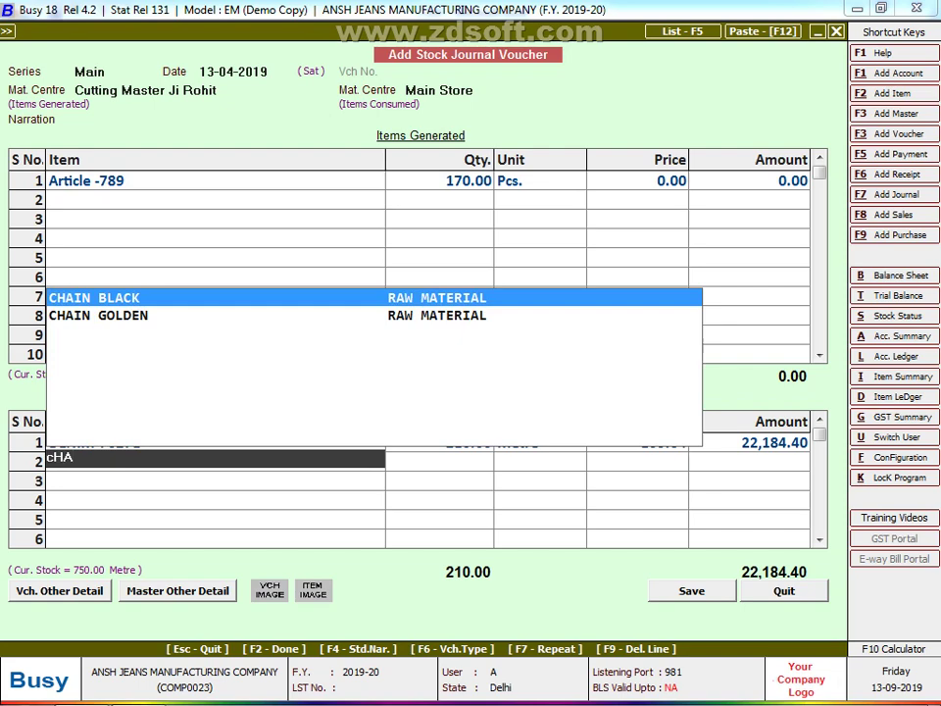
{"action": "key", "text": "Down"}
{"action": "key", "text": "Up"}
{"action": "key", "text": "alt+Tab"}
{"action": "key", "text": "alt+Tab"}
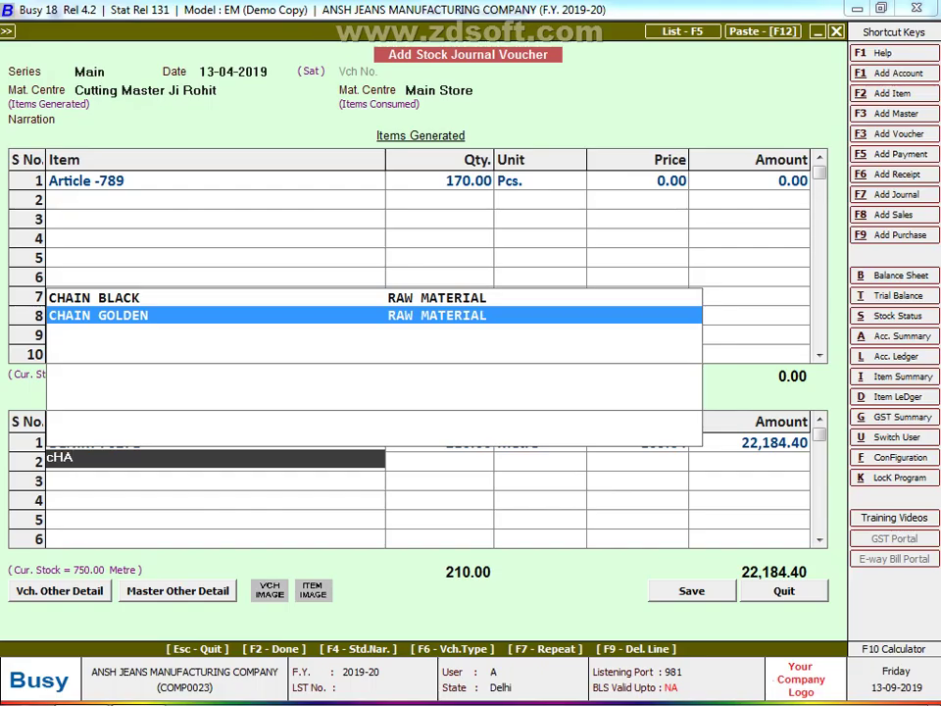
{"action": "key", "text": "Return"}
Calculate 170*5 and enter 850 Pcs of chain, accepting the negative stock warning.
{"action": "key", "text": "F10"}
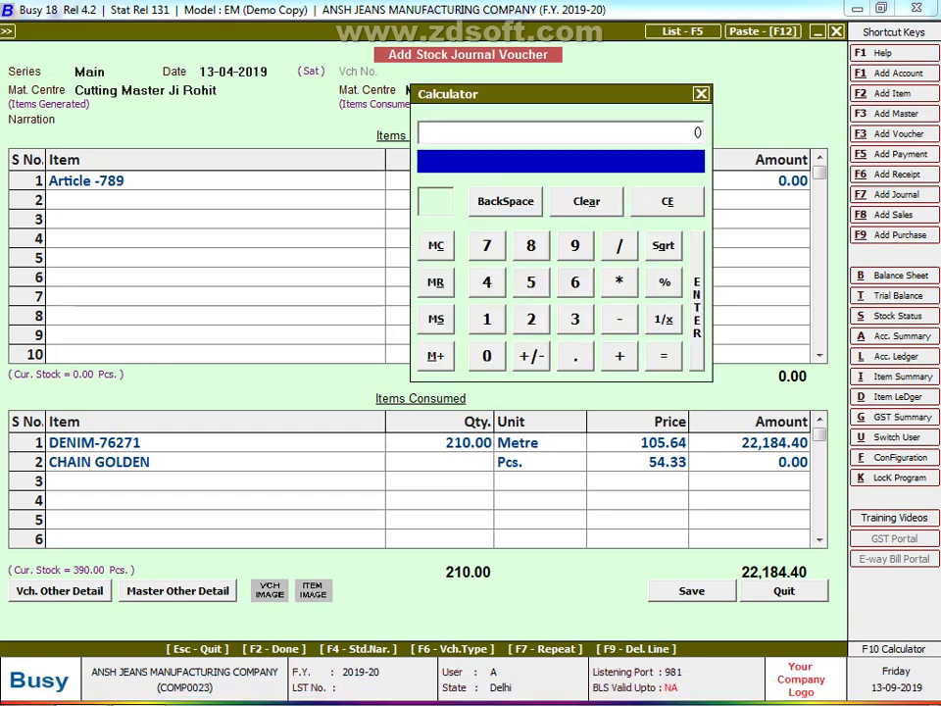
{"action": "type", "text": "17"}
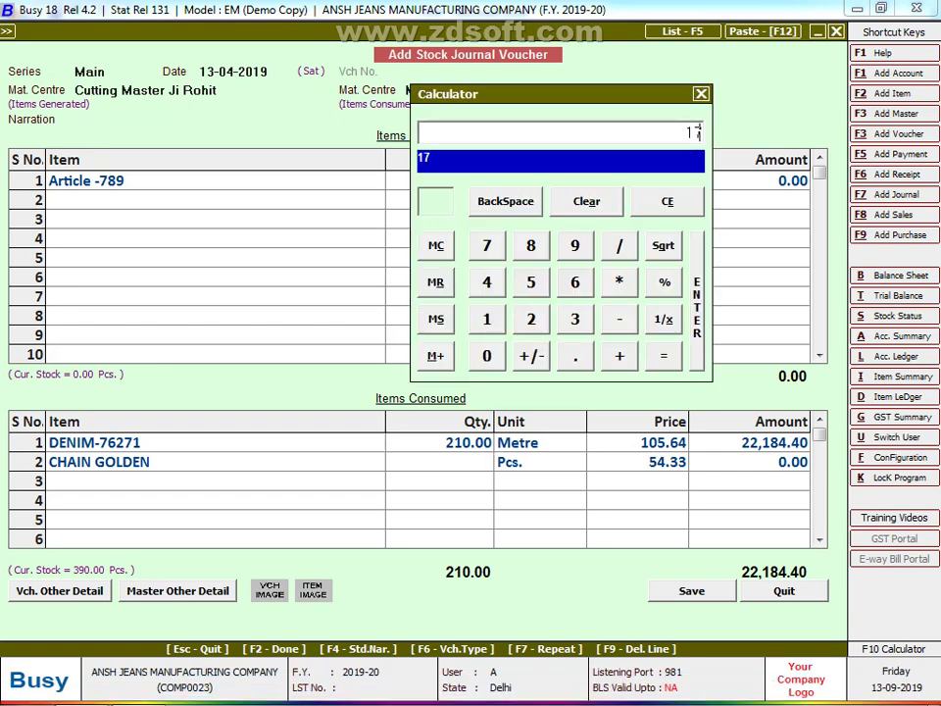
{"action": "type", "text": "0*5"}
{"action": "key", "text": "Return"}
{"action": "key", "text": "Escape"}
{"action": "type", "text": "85"}
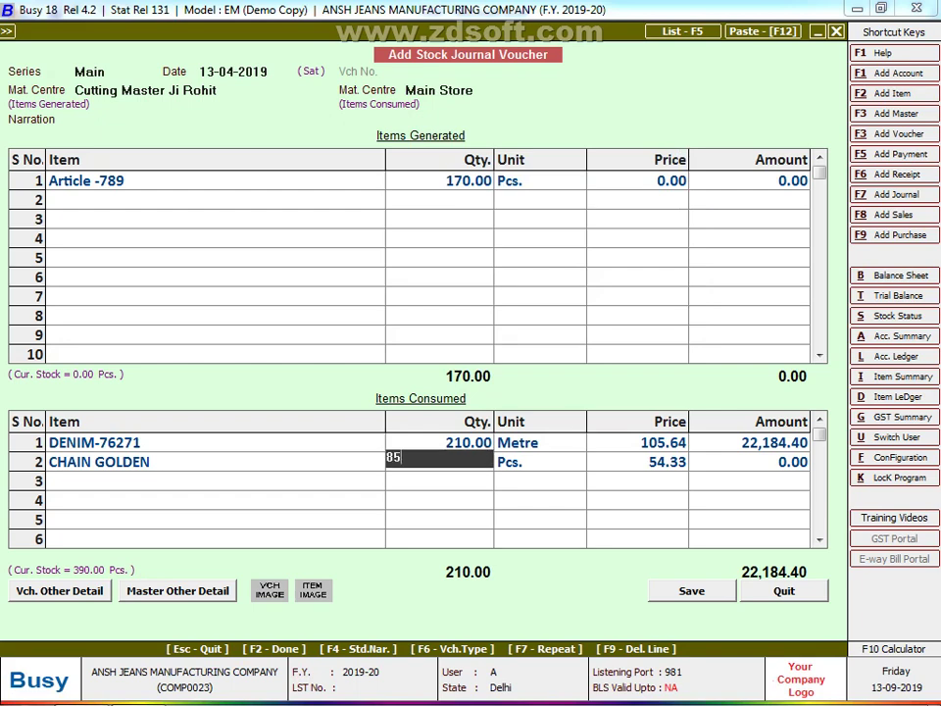
{"action": "type", "text": "0"}
{"action": "key", "text": "Return"}
{"action": "key", "text": "Left"}
{"action": "key", "text": "Return"}
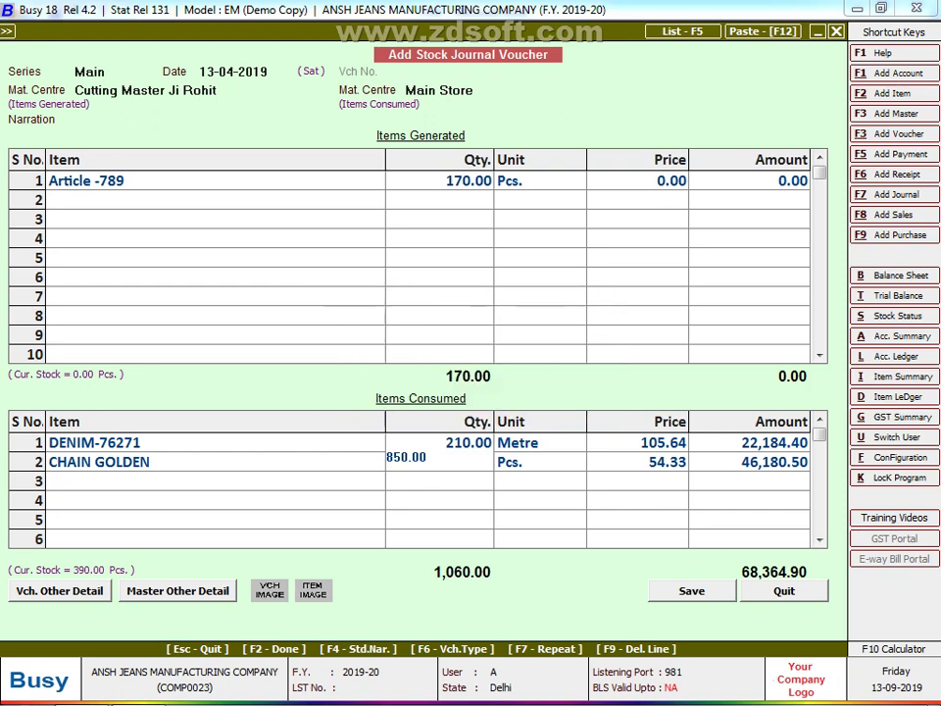
{"action": "key", "text": "Return"}
{"action": "key", "text": "alt+Tab"}
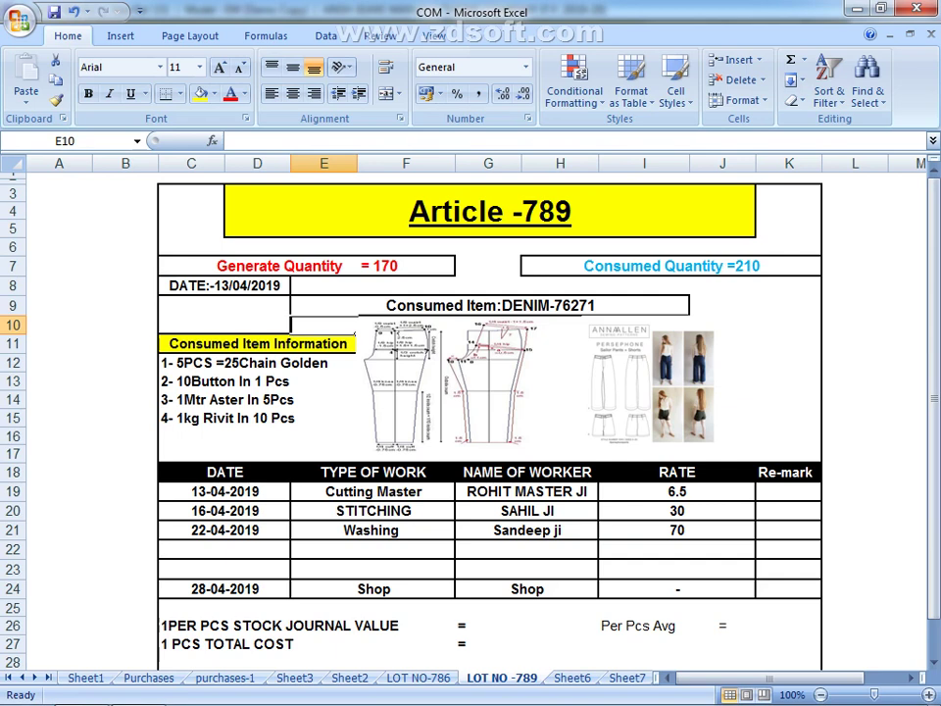
Check the row 13 button usage note and the generated quantity of 170 in C7.
{"action": "left_click", "coordinate": [256, 380]}
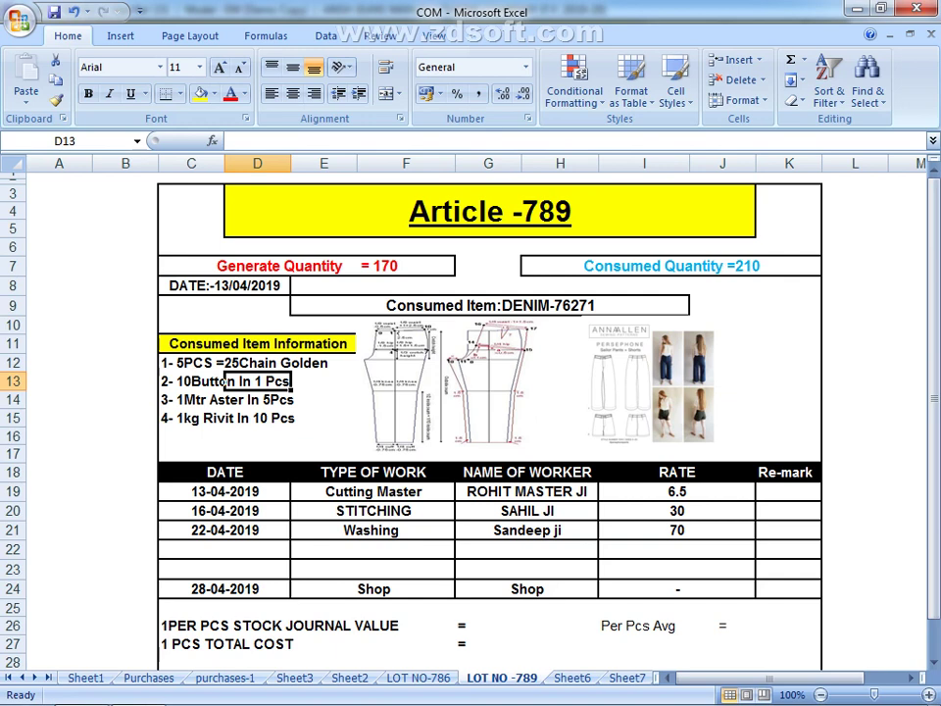
{"action": "left_click", "coordinate": [307, 265]}
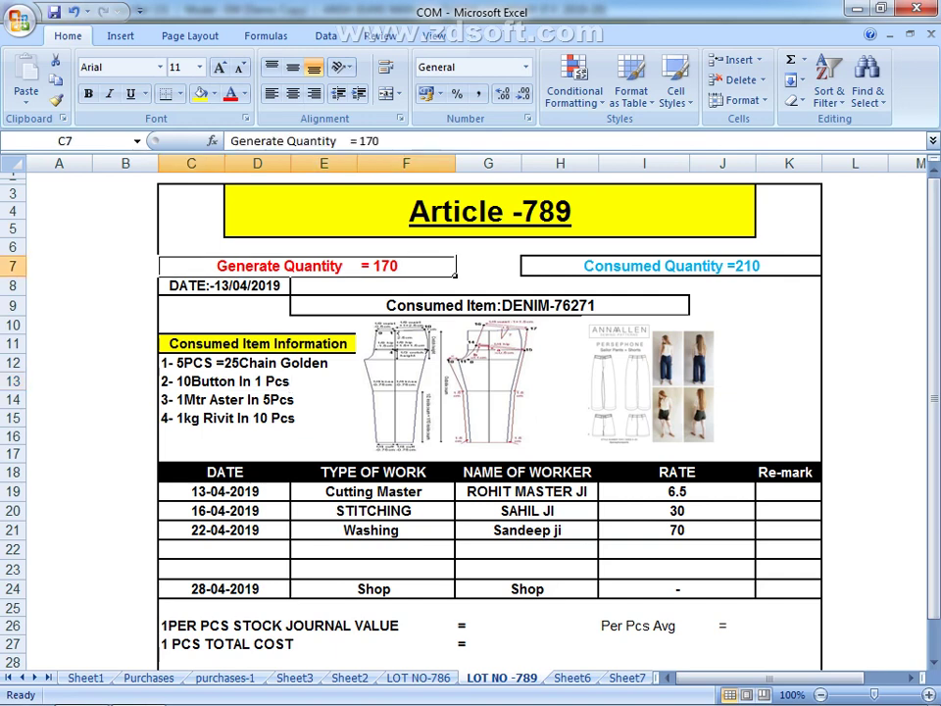
Enter Button with quantity 1700 in Items Consumed row 3, then go back to the Excel sheet.
{"action": "key", "text": "alt+Tab"}
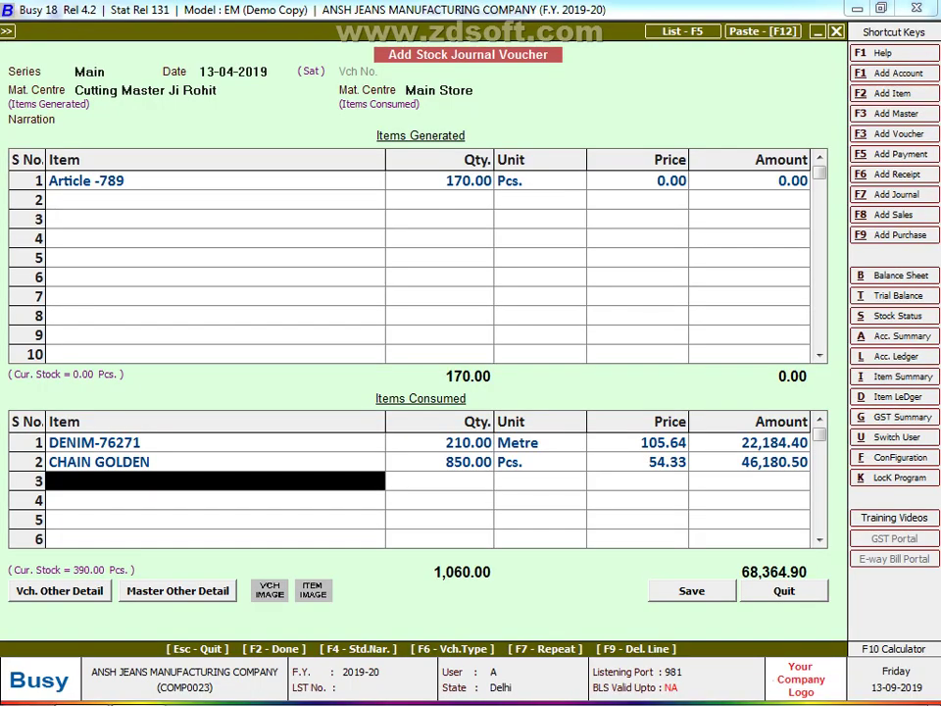
{"action": "type", "text": "but"}
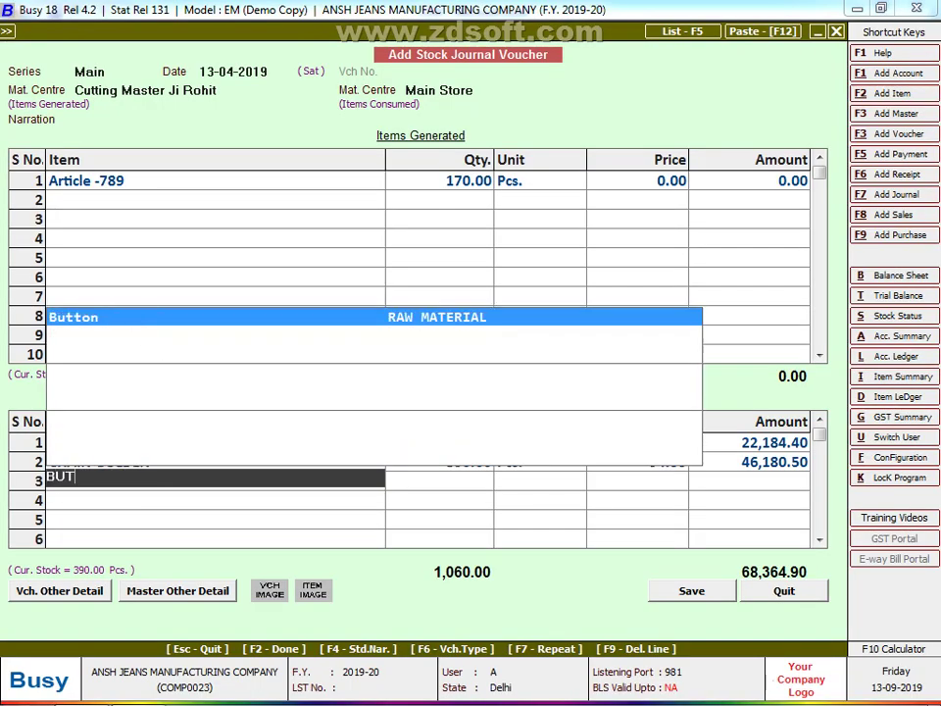
{"action": "key", "text": "Return"}
{"action": "type", "text": "1700"}
{"action": "key", "text": "Return"}
{"action": "key", "text": "Return"}
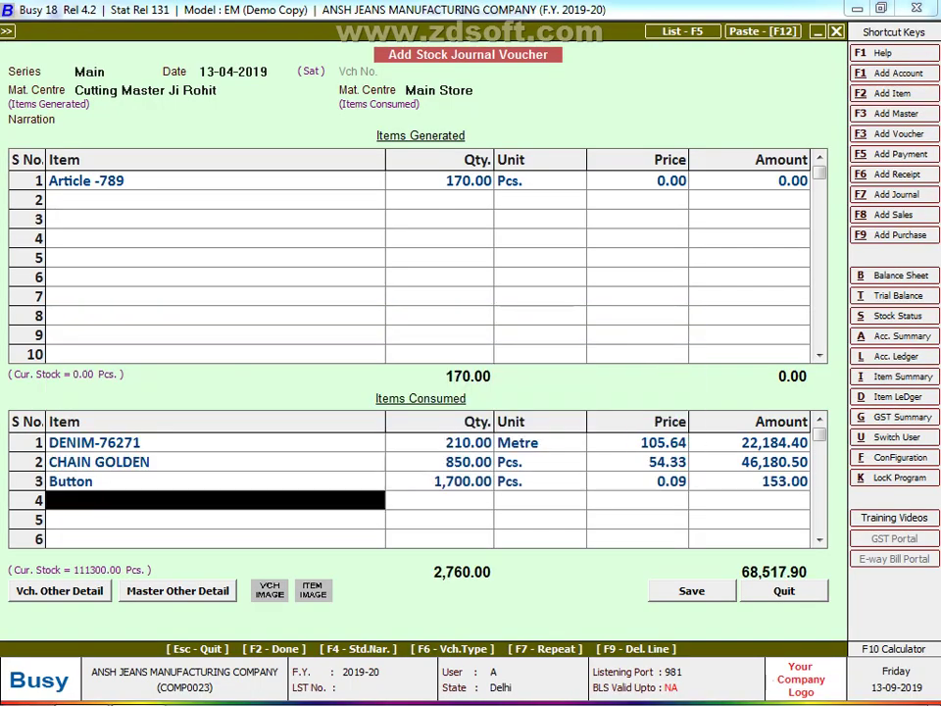
{"action": "key", "text": "alt+Tab"}
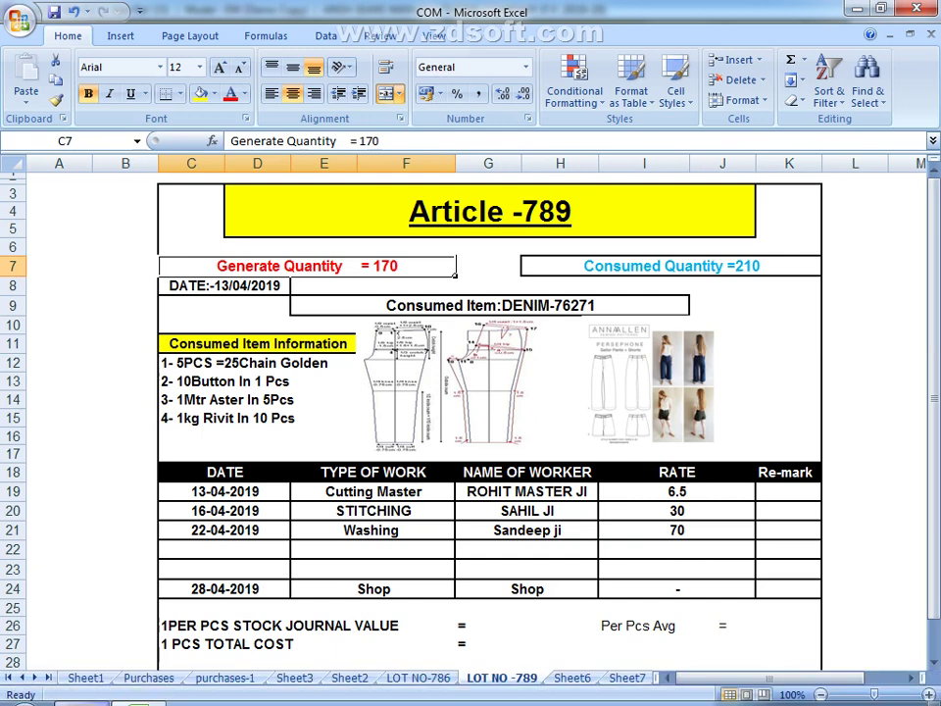
{"action": "left_click", "coordinate": [291, 400]}
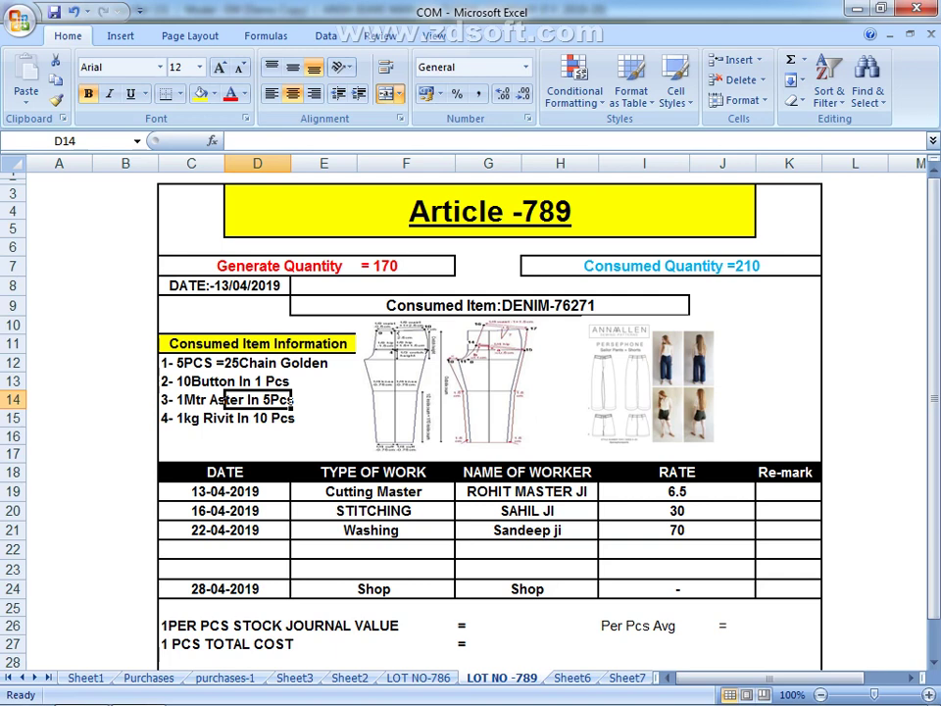
{"action": "left_click", "coordinate": [155, 405]}
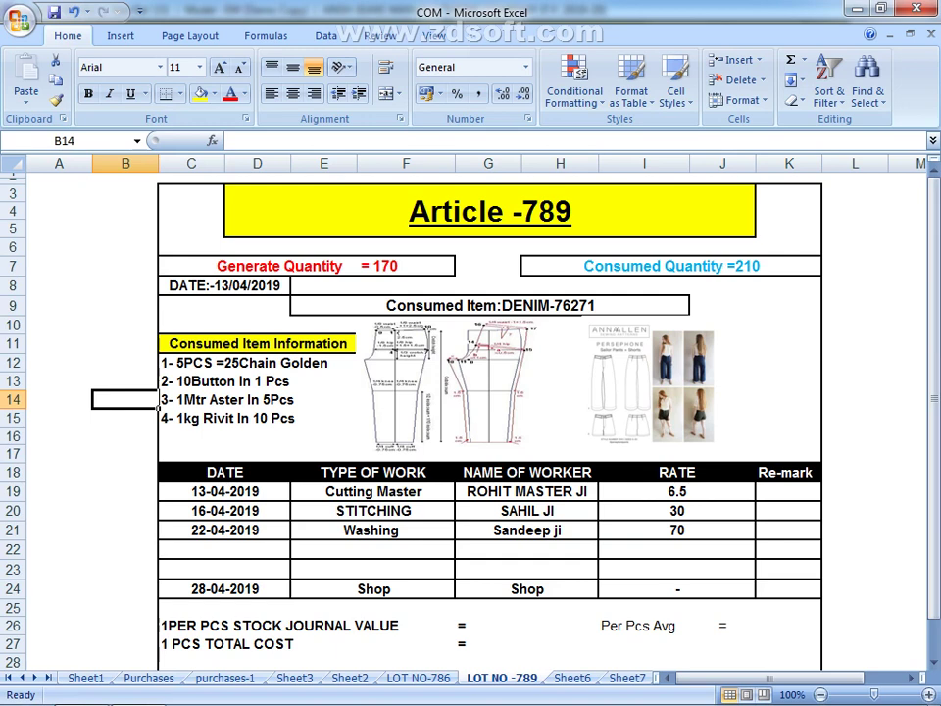
{"action": "left_click", "coordinate": [211, 399]}
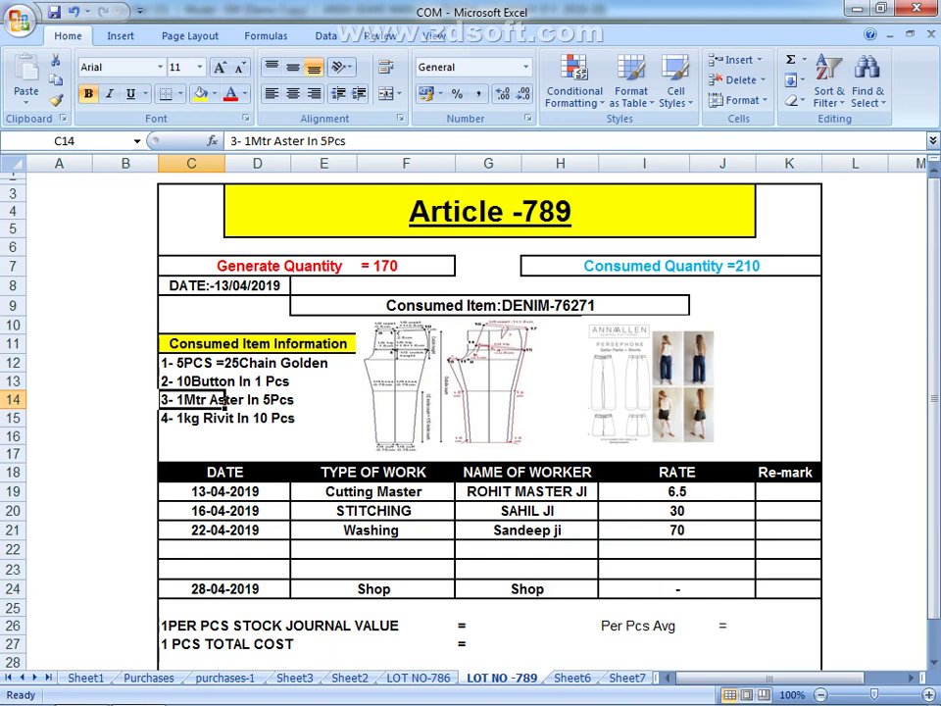
Write the working note 1MTR in A14 and 10000CM in B14.
{"action": "left_click", "coordinate": [58, 398]}
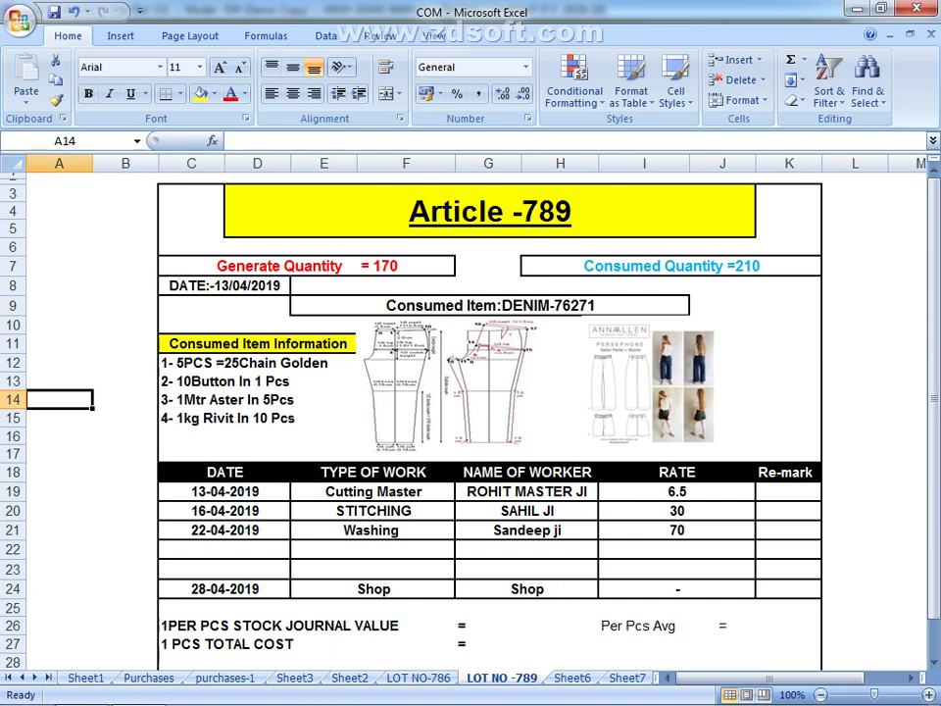
{"action": "type", "text": "1"}
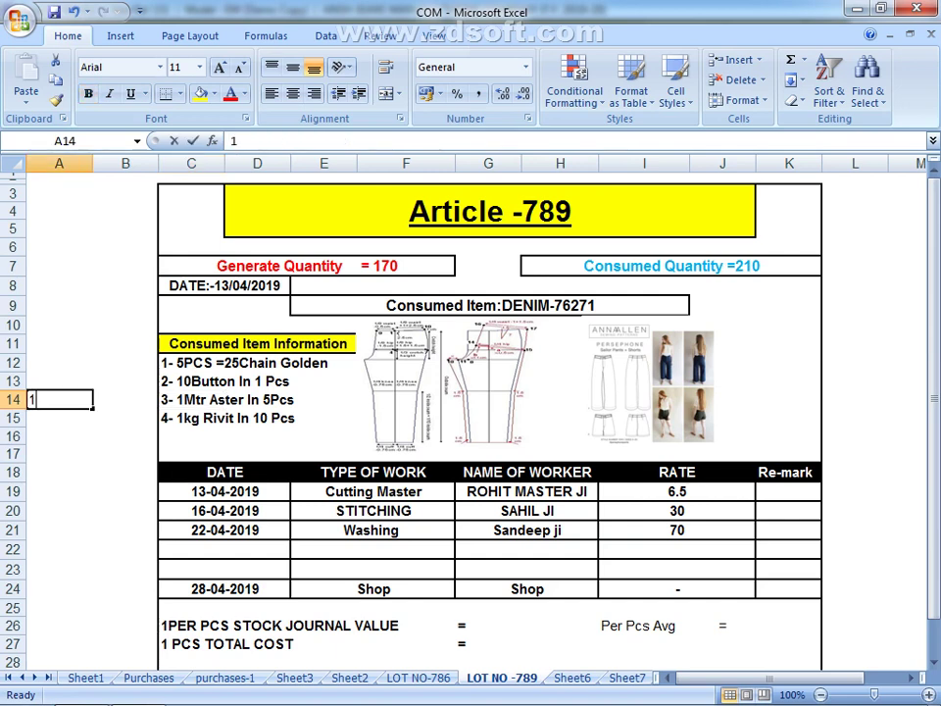
{"action": "type", "text": "MTR"}
{"action": "key", "text": "Return"}
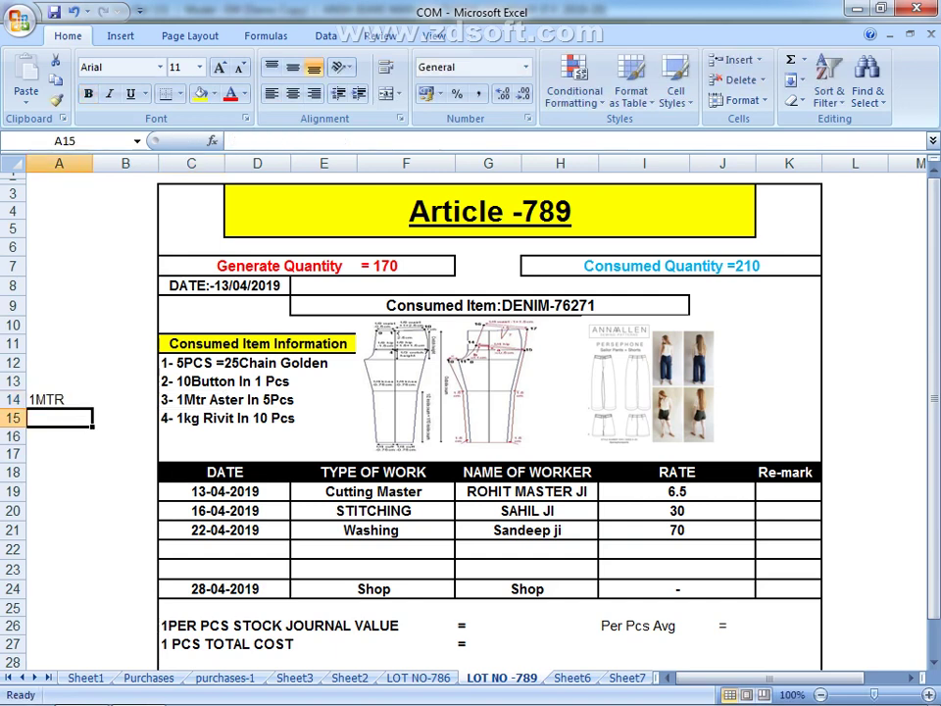
{"action": "left_click", "coordinate": [125, 399]}
{"action": "type", "text": "1000"}
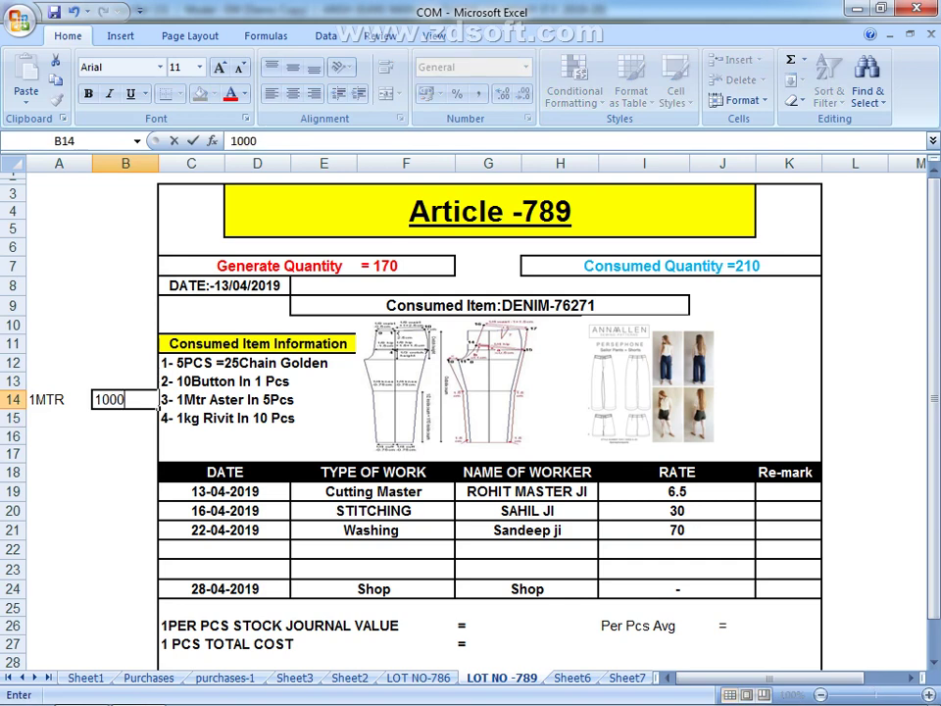
{"action": "type", "text": "0CM"}
{"action": "key", "text": "ctrl+Return"}
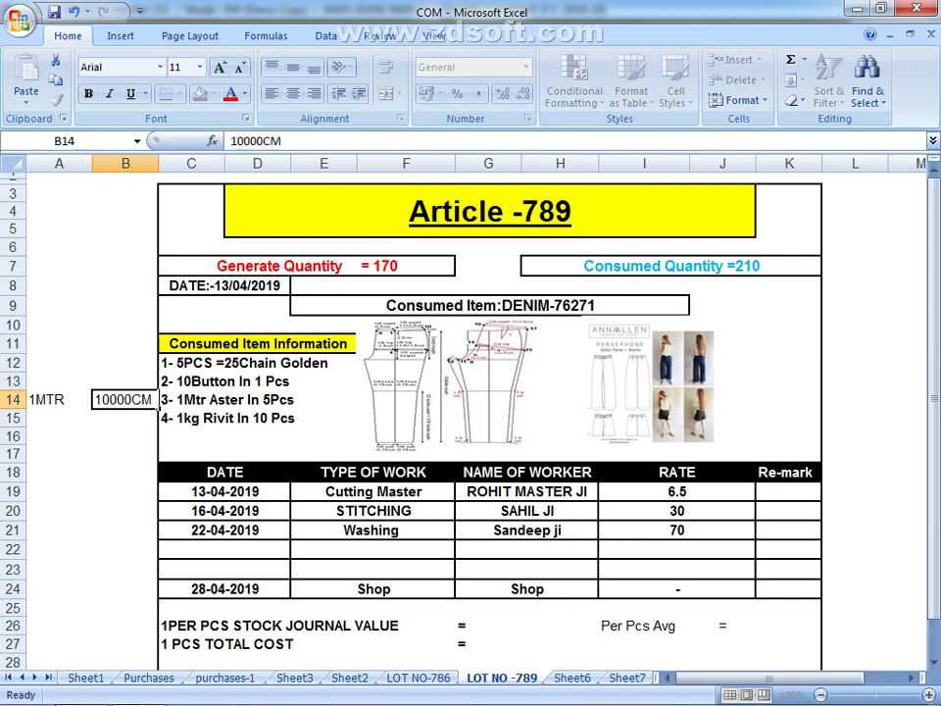
Correct B14 so it reads 100CM.
{"action": "key", "text": "F2"}
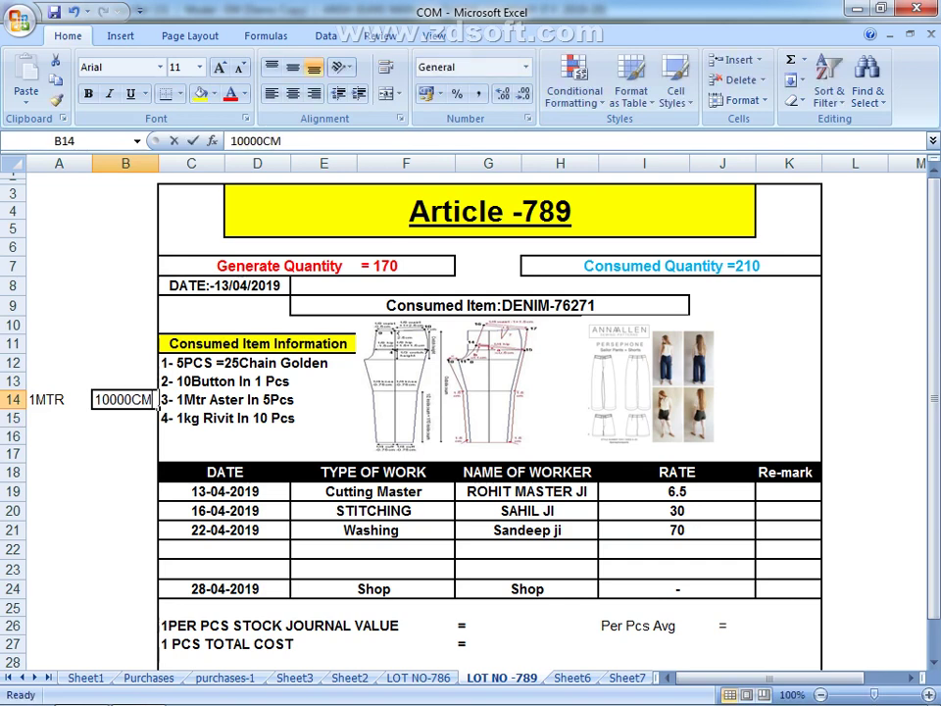
{"action": "key", "text": "Left"}
{"action": "key", "text": "Left"}
{"action": "key", "text": "BackSpace"}
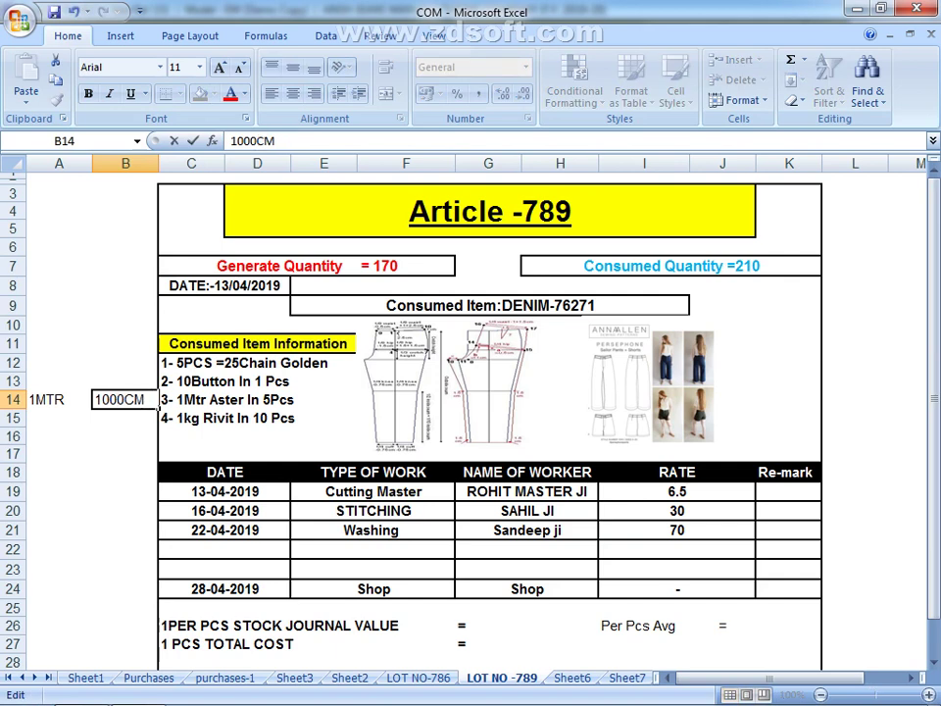
{"action": "key", "text": "BackSpace"}
{"action": "type", "text": "\\"}
{"action": "key", "text": "Return"}
{"action": "left_click", "coordinate": [125, 399]}
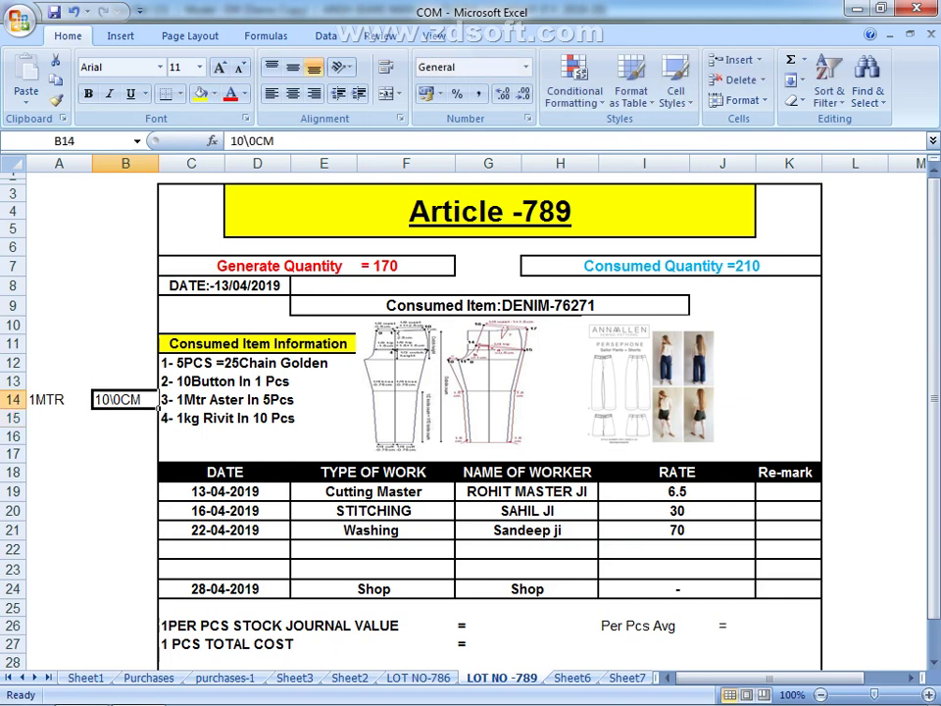
{"action": "key", "text": "F2"}
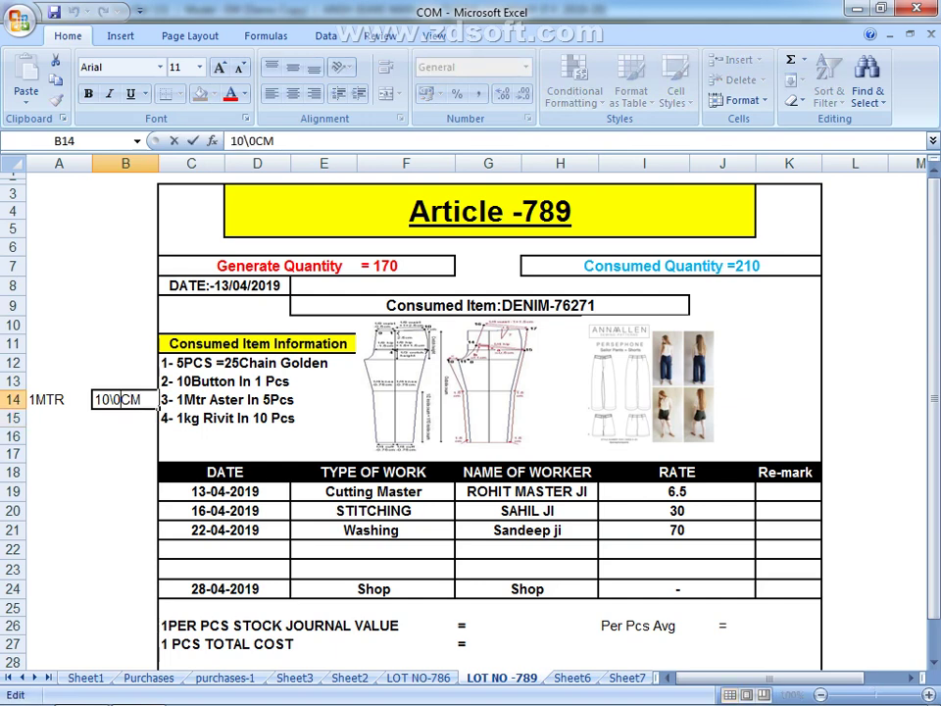
{"action": "key", "text": "Left"}
{"action": "key", "text": "Left"}
{"action": "key", "text": "Left"}
{"action": "key", "text": "BackSpace"}
{"action": "key", "text": "Return"}
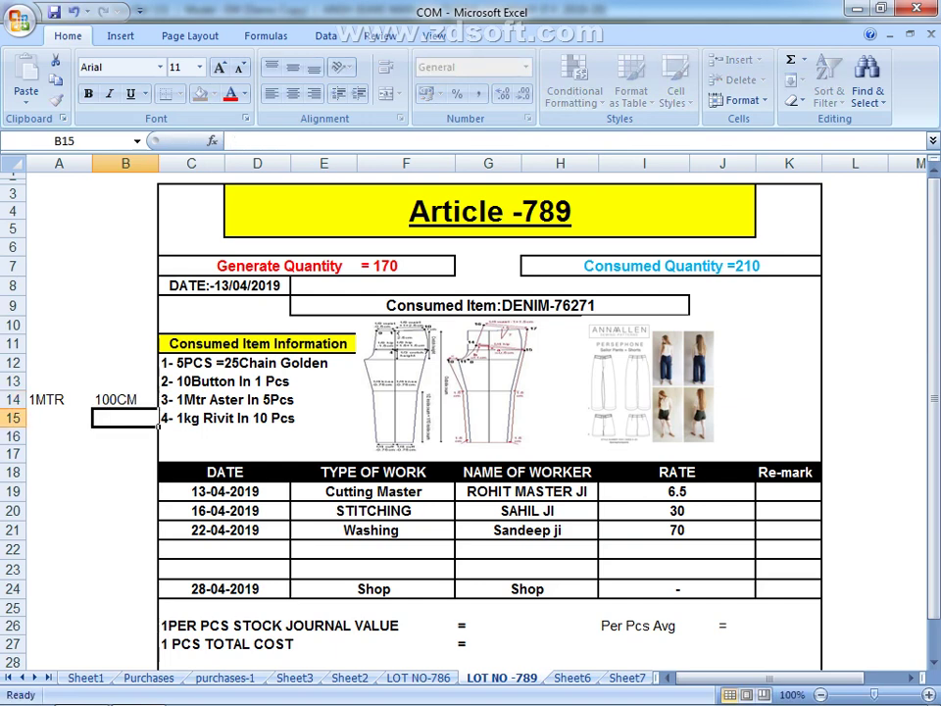
{"action": "left_click", "coordinate": [46, 398]}
{"action": "left_click", "coordinate": [124, 399]}
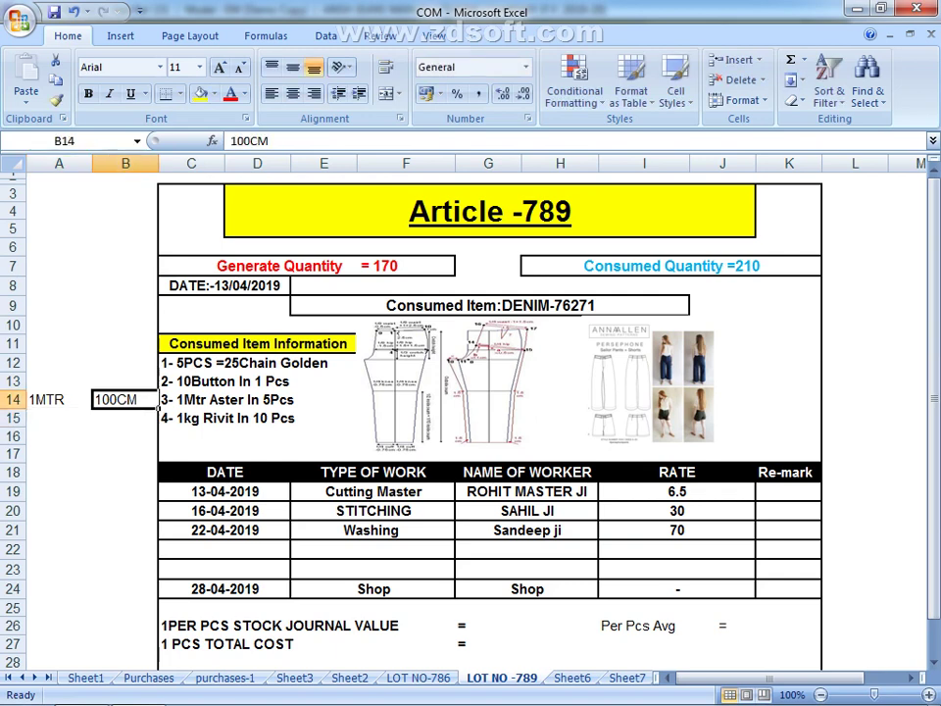
{"action": "key", "text": "Down"}
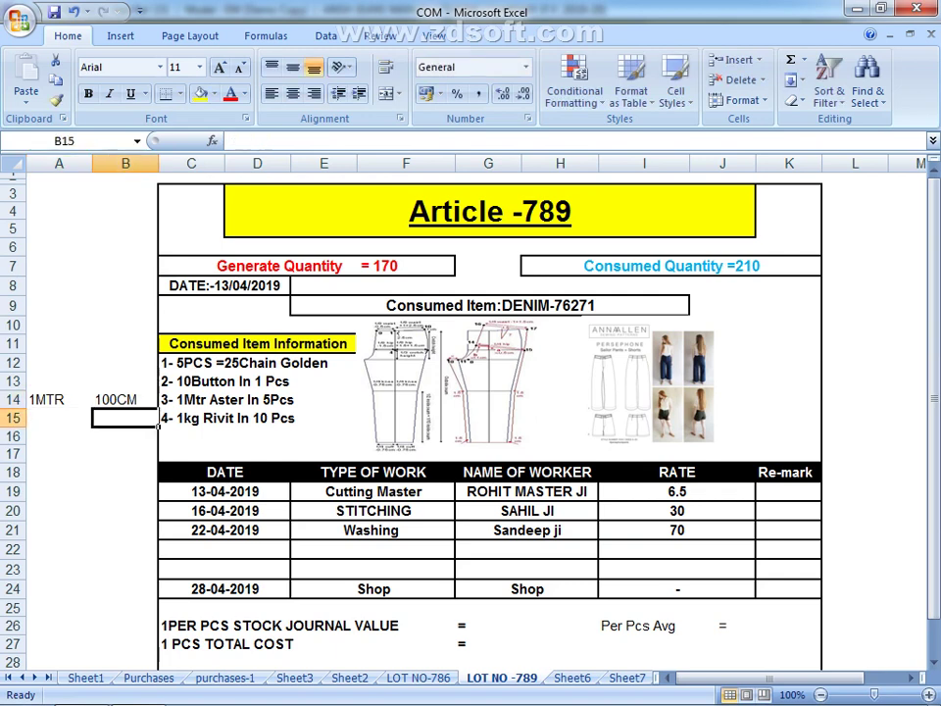
Add the note 5PCS / 1MTR / 100CM across A16:B17.
{"action": "left_click", "coordinate": [59, 436]}
{"action": "type", "text": "5"}
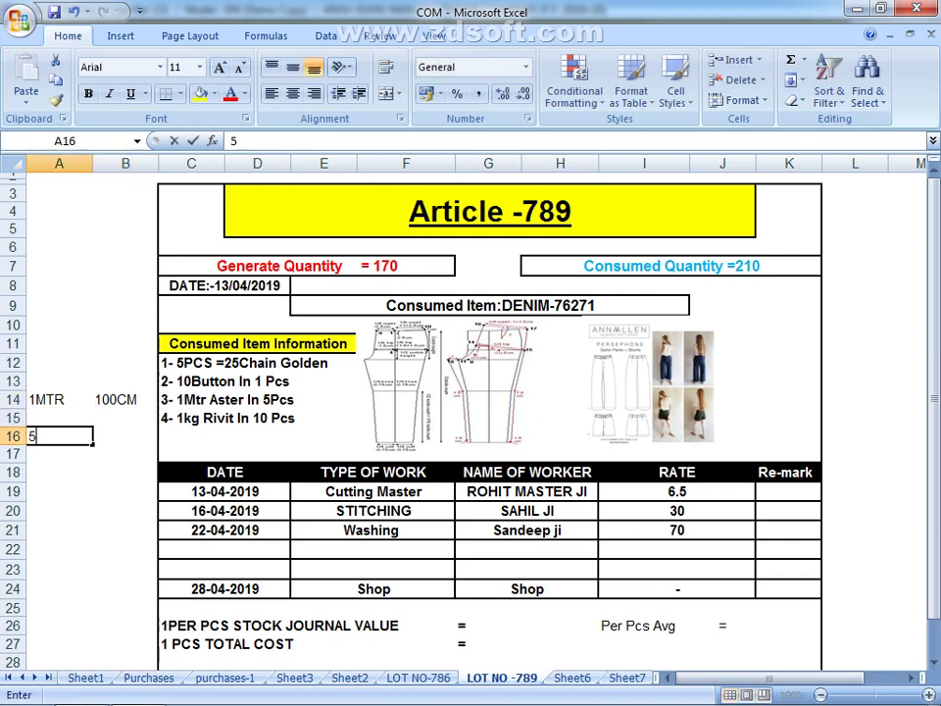
{"action": "type", "text": "PCS"}
{"action": "key", "text": "Tab"}
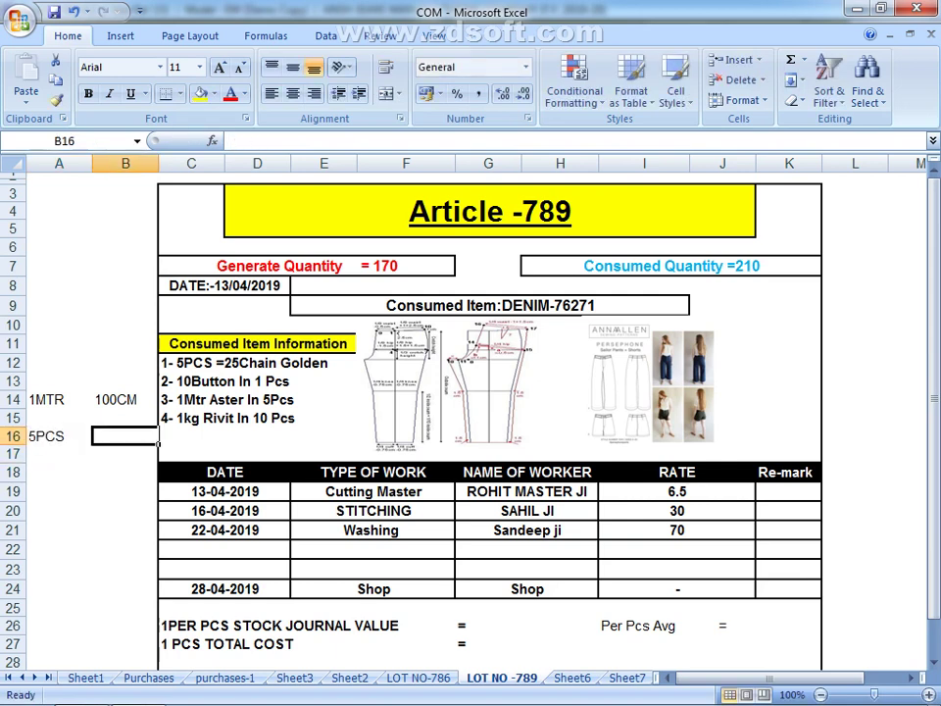
{"action": "type", "text": "1M"}
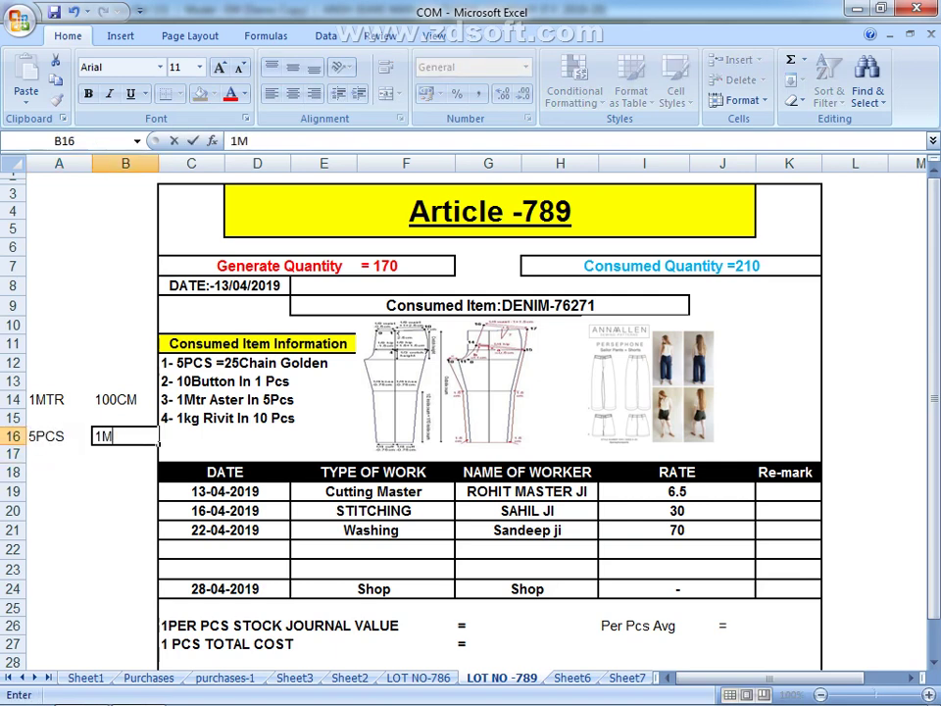
{"action": "type", "text": "TR"}
{"action": "key", "text": "Return"}
{"action": "type", "text": "100"}
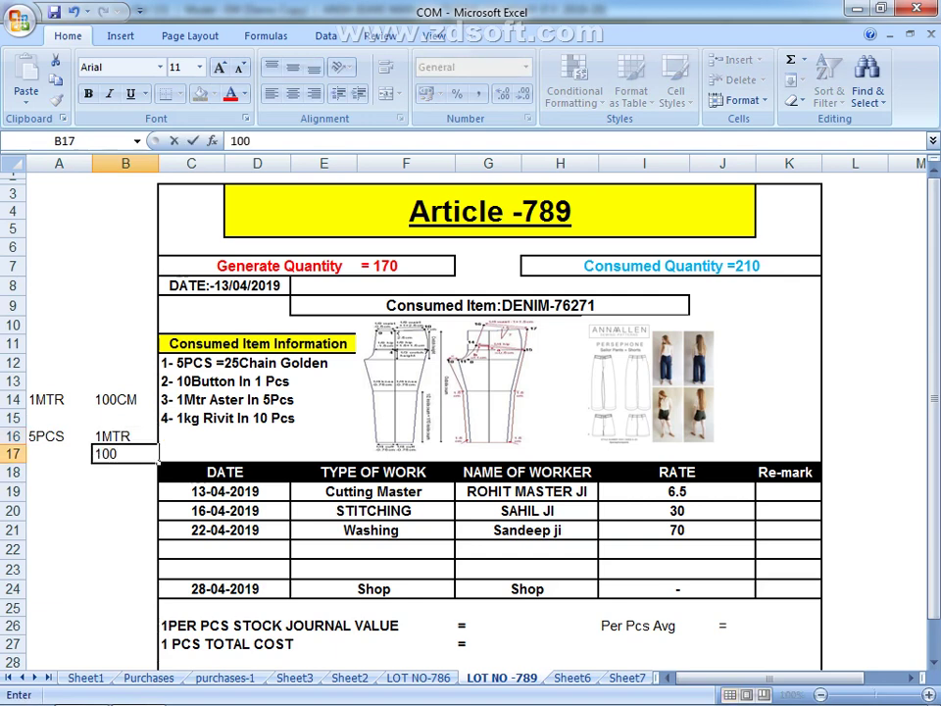
{"action": "type", "text": "CM"}
{"action": "key", "text": "Return"}
{"action": "key", "text": "Left"}
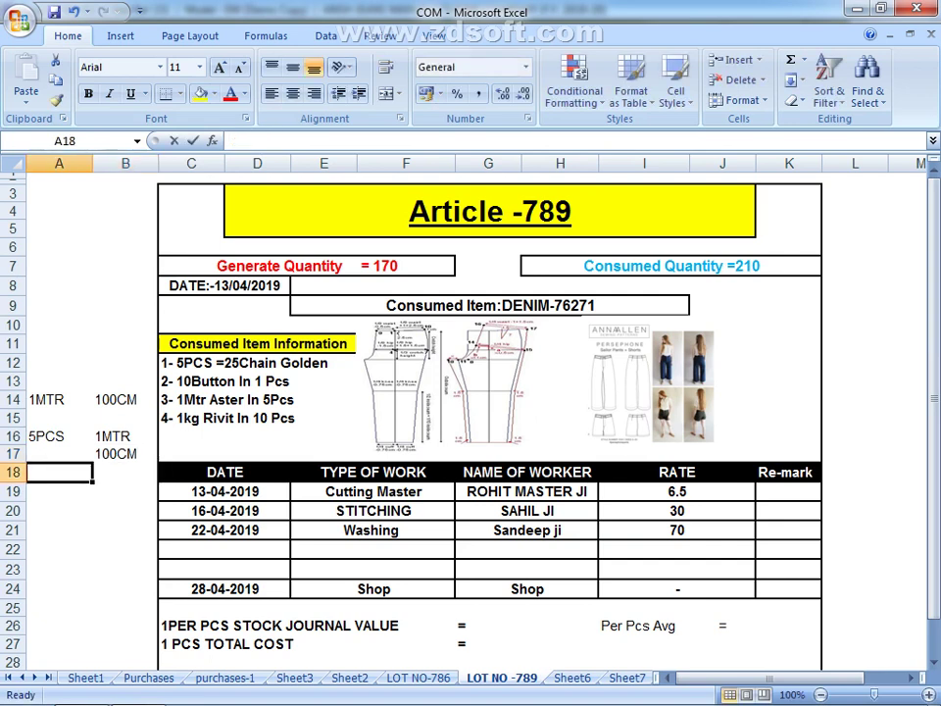
Enter 5 and 0.2 in B18:B19 and the formula =170*0.2 (giving 34) in B20.
{"action": "left_click", "coordinate": [125, 454]}
{"action": "left_click", "coordinate": [124, 472]}
{"action": "type", "text": "5"}
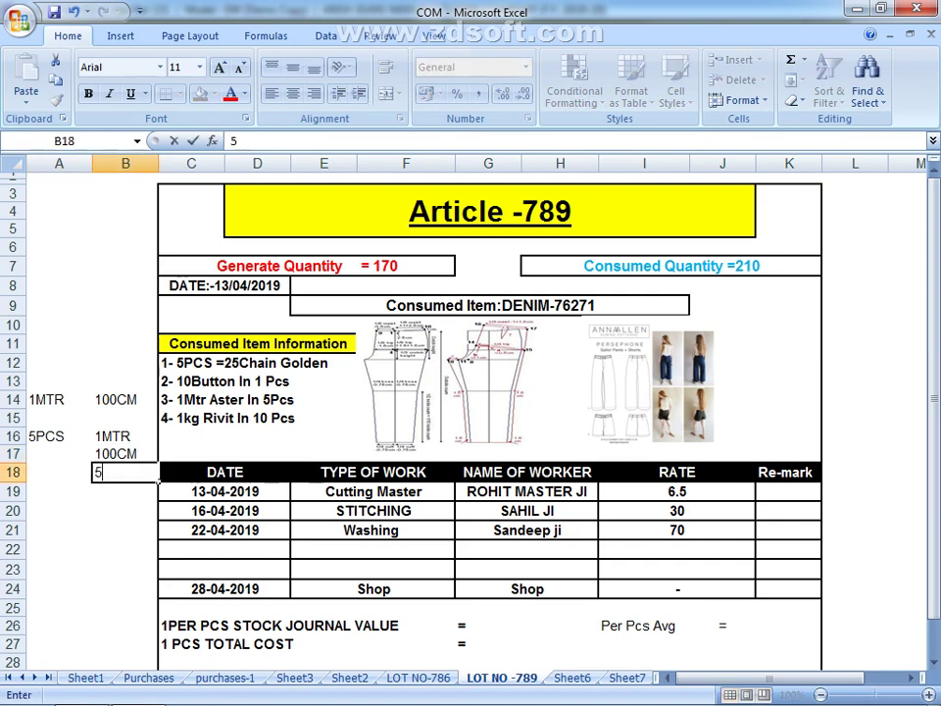
{"action": "key", "text": "Return"}
{"action": "type", "text": "0.20"}
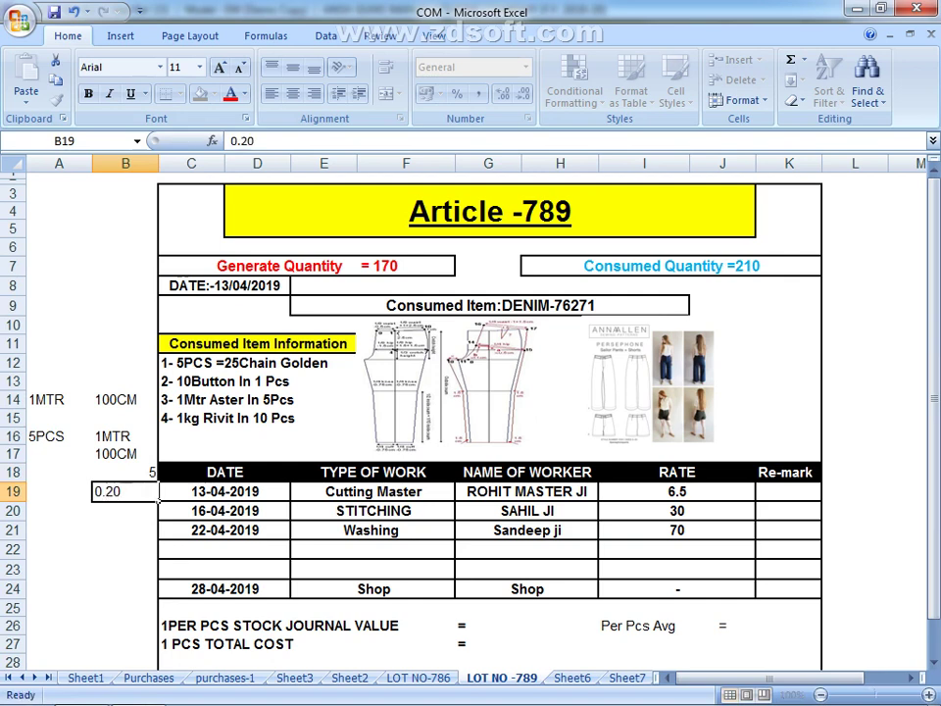
{"action": "key", "text": "Return"}
{"action": "type", "text": "=170*2"}
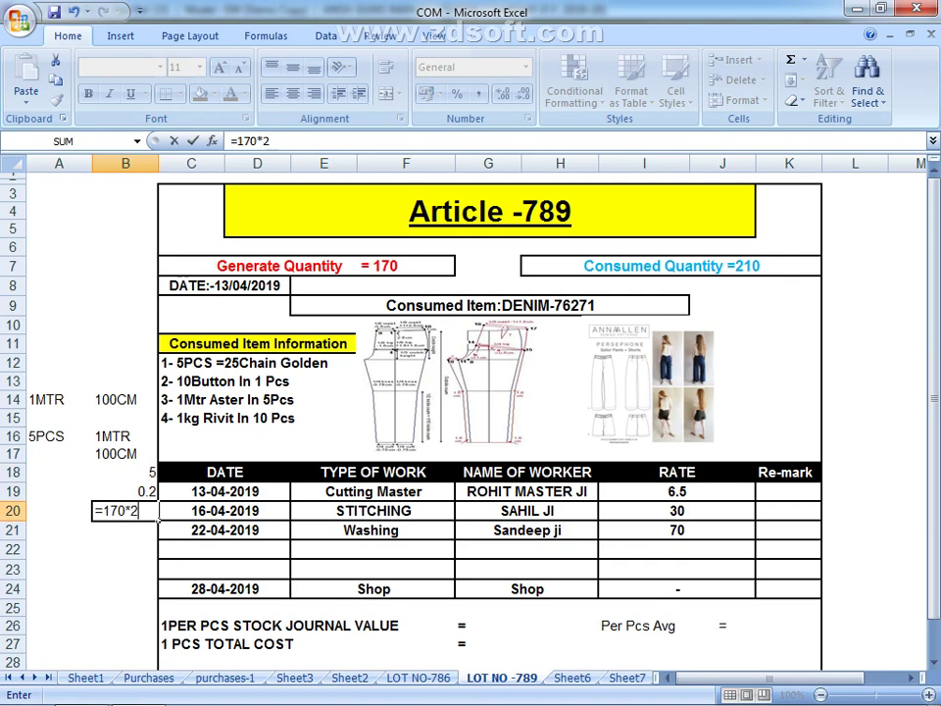
{"action": "key", "text": "BackSpace"}
{"action": "type", "text": "0.2"}
{"action": "key", "text": "Return"}
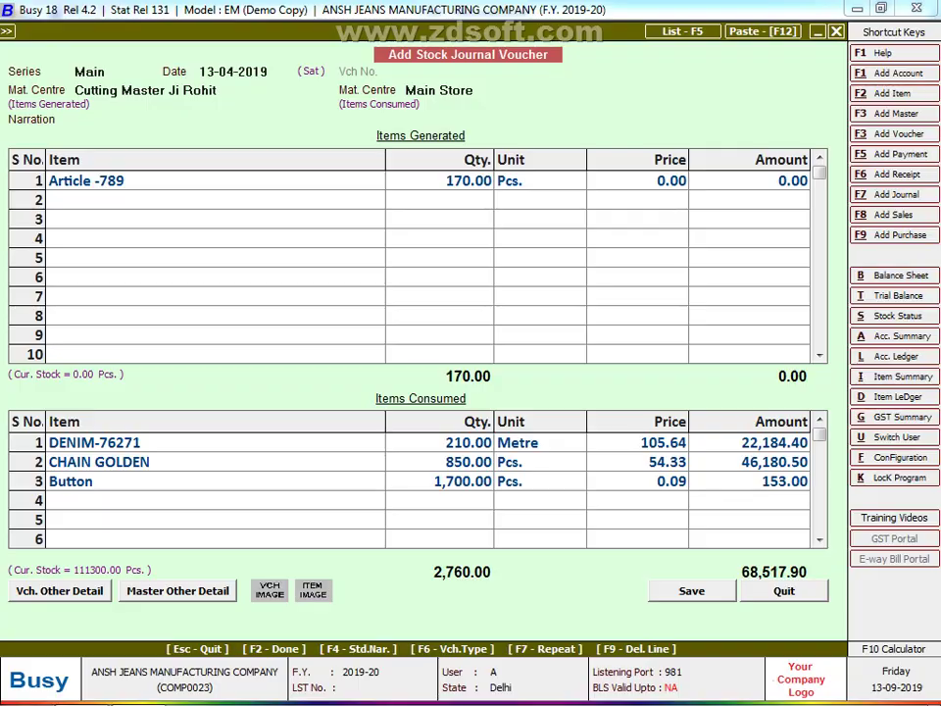
Add RIVIT with quantity 34 in the fourth Items Consumed row, then check the sheet's quantity notes.
{"action": "type", "text": "riv"}
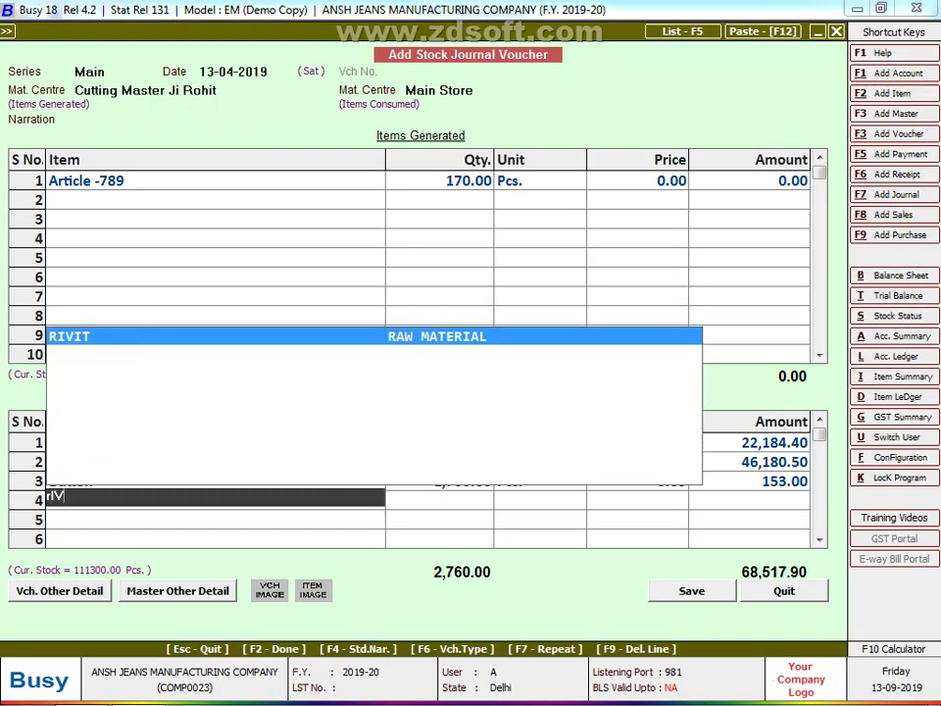
{"action": "key", "text": "Return"}
{"action": "type", "text": "34"}
{"action": "key", "text": "Return"}
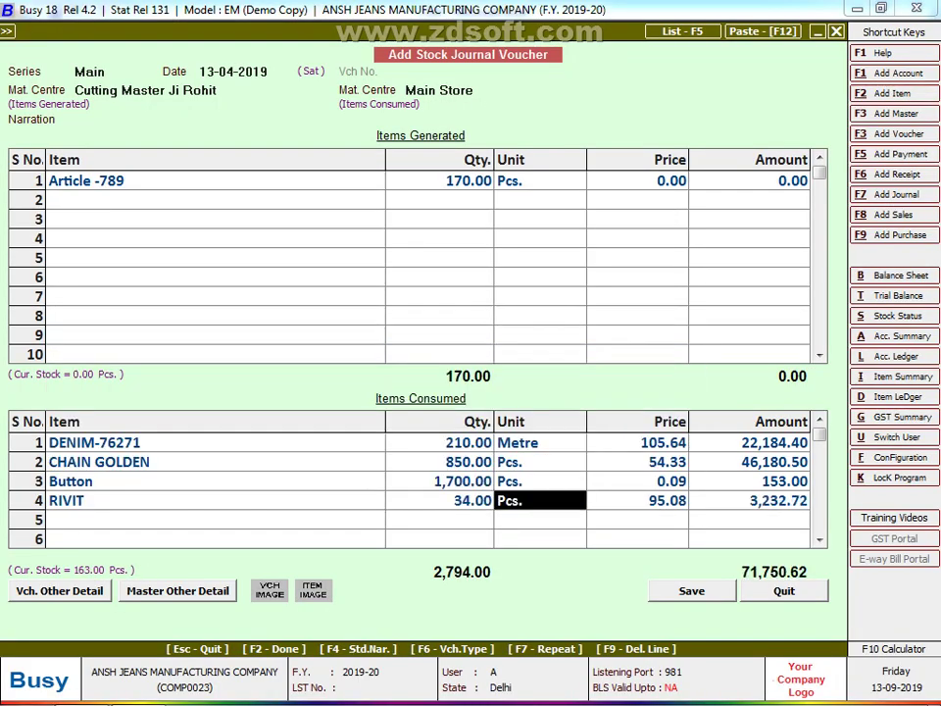
{"action": "key", "text": "Return"}
{"action": "key", "text": "Return"}
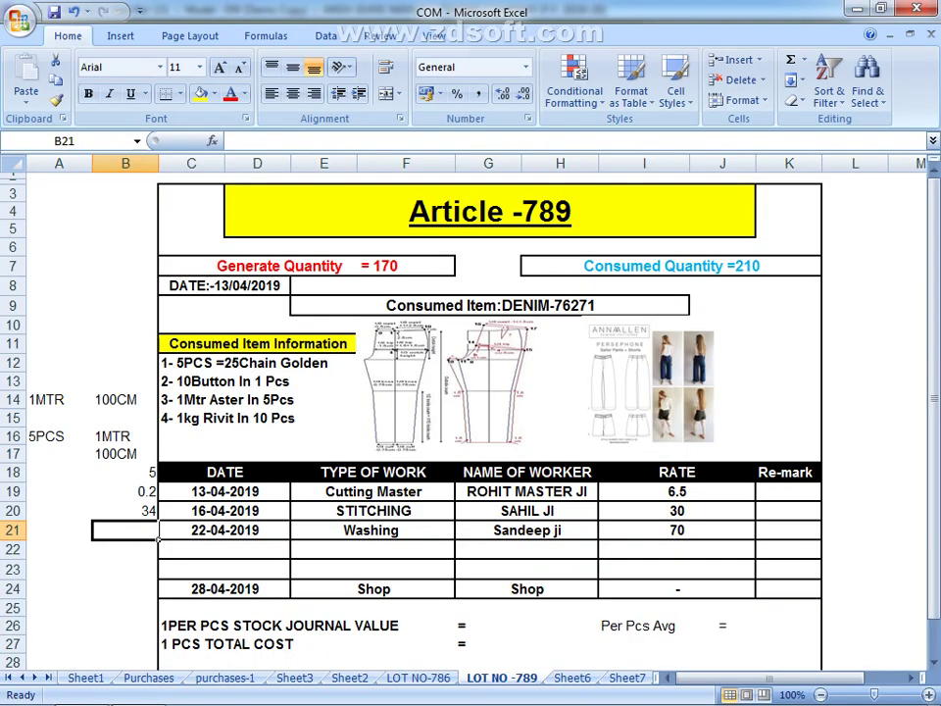
{"action": "key", "text": "Up"}
{"action": "key", "text": "Up"}
{"action": "key", "text": "Up"}
{"action": "key", "text": "Up"}
{"action": "key", "text": "Up"}
{"action": "key", "text": "Up"}
{"action": "key", "text": "Right"}
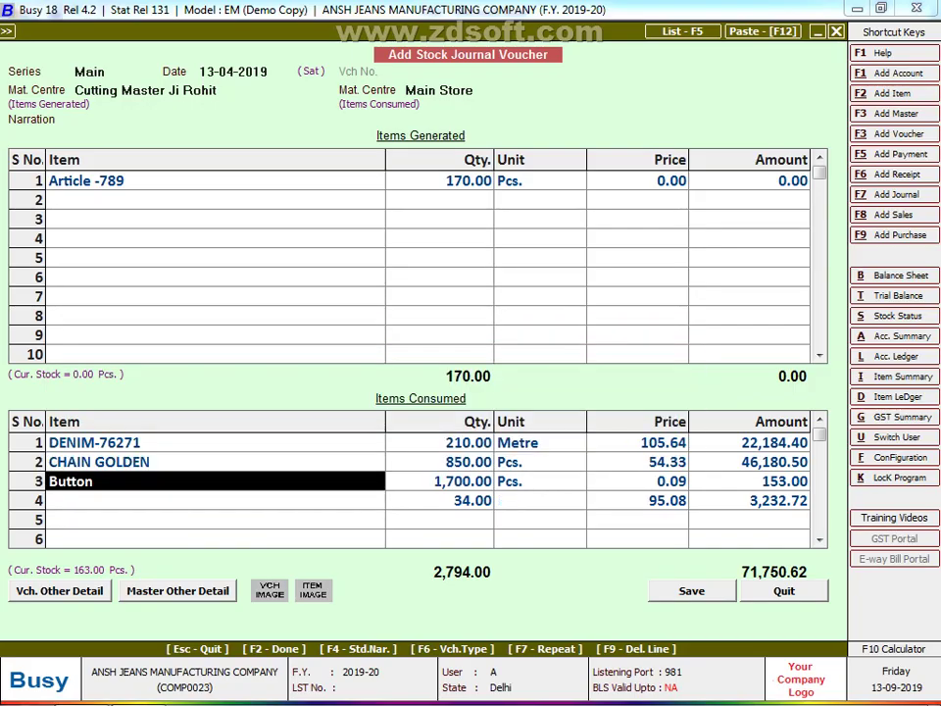
Restore Button as consumed row 3 after a pasted item raised a negative-stock warning.
{"action": "type", "text": "aS"}
{"action": "key", "text": "Return"}
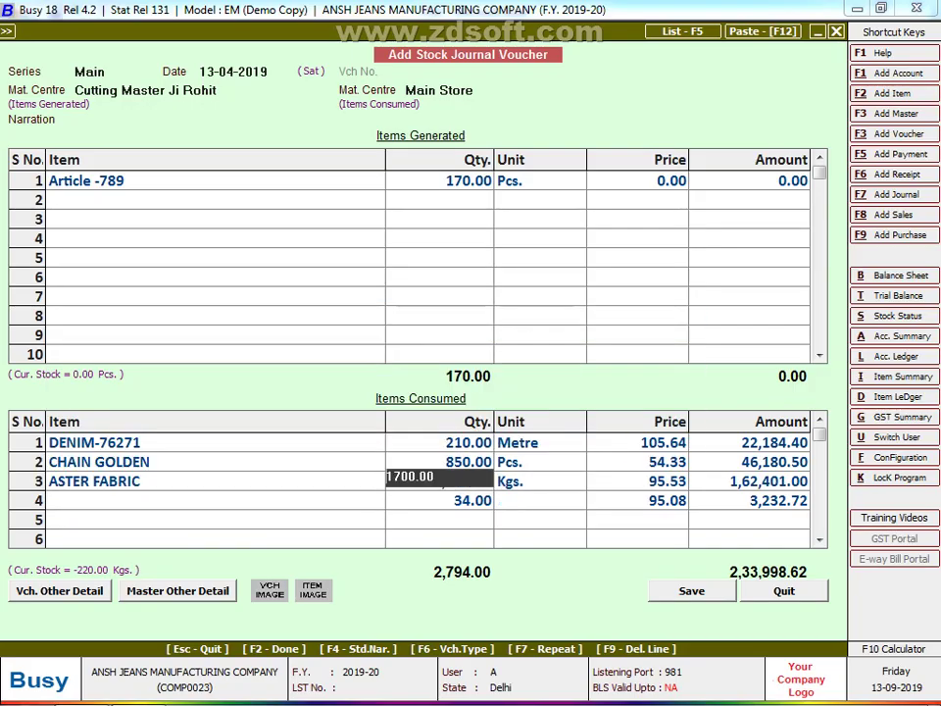
{"action": "key", "text": "Return"}
{"action": "key", "text": "Return"}
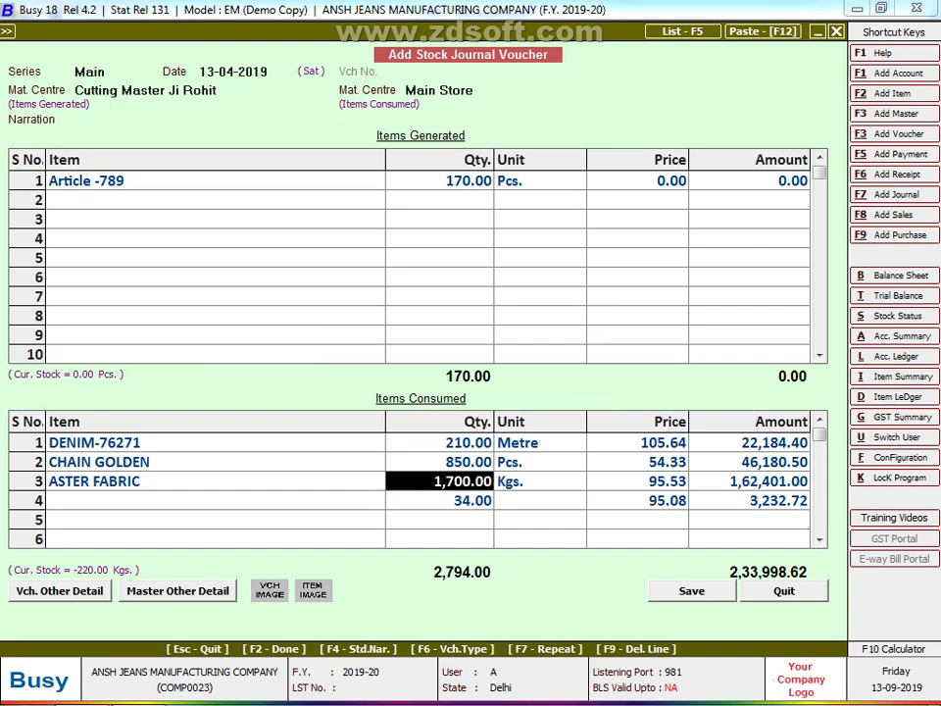
{"action": "left_click", "coordinate": [216, 481]}
{"action": "type", "text": "but"}
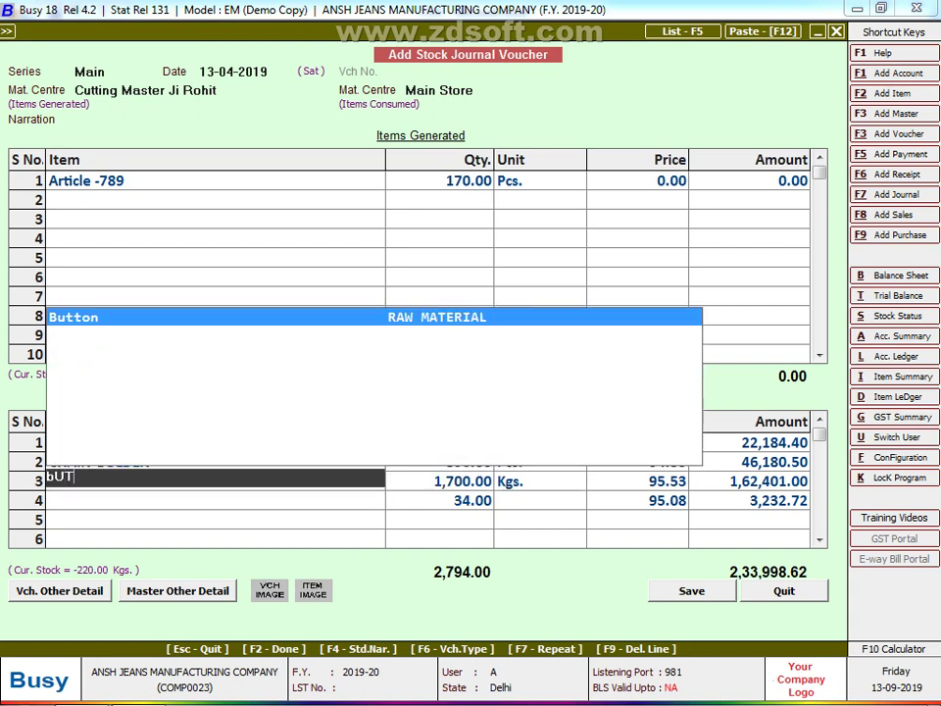
{"action": "key", "text": "Return"}
{"action": "key", "text": "Return"}
{"action": "key", "text": "Return"}
{"action": "key", "text": "Return"}
{"action": "key", "text": "Return"}
{"action": "type", "text": "a"}
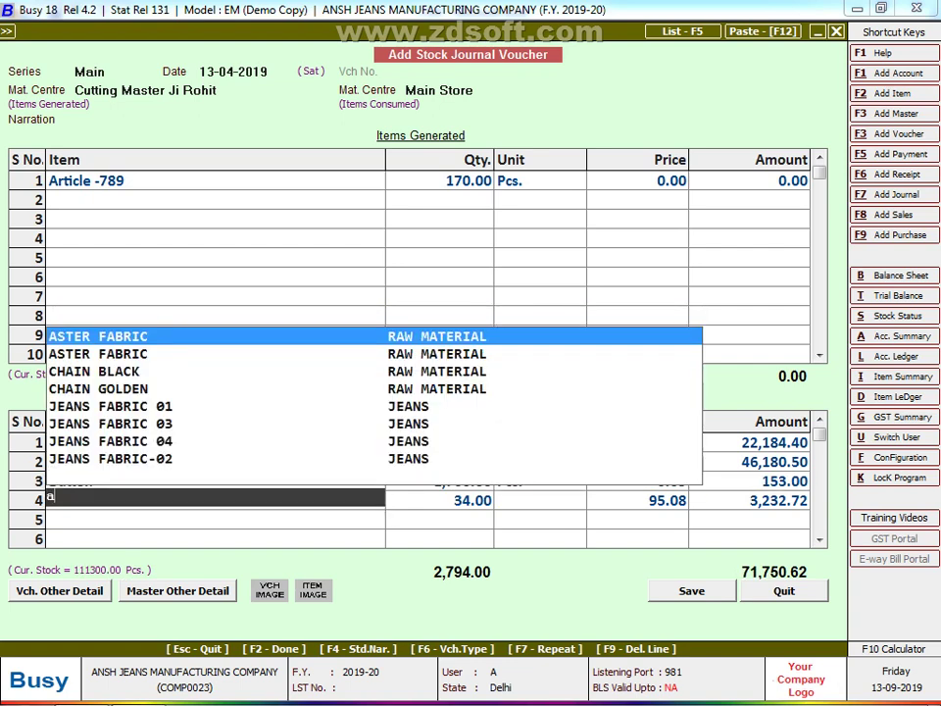
{"action": "key", "text": "Return"}
Make row 4 ASTER FABRIC and add RIVIT with quantity 17 as the fifth item.
{"action": "key", "text": "Return"}
{"action": "key", "text": "Return"}
{"action": "key", "text": "Return"}
{"action": "key", "text": "Return"}
{"action": "key", "text": "Return"}
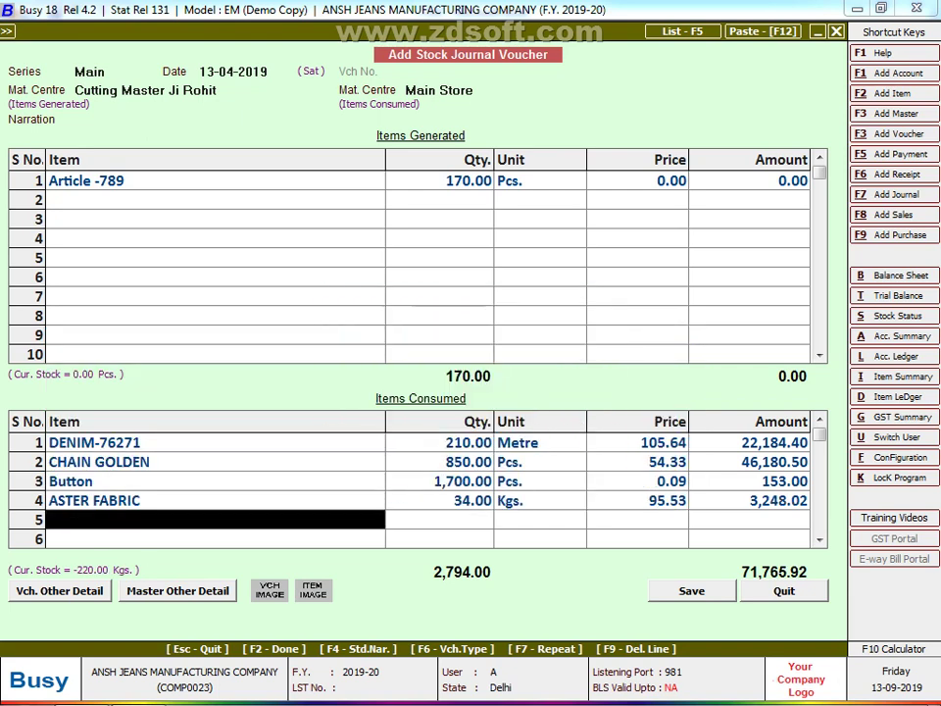
{"action": "type", "text": "riv"}
{"action": "key", "text": "Return"}
{"action": "type", "text": "17"}
{"action": "key", "text": "Return"}
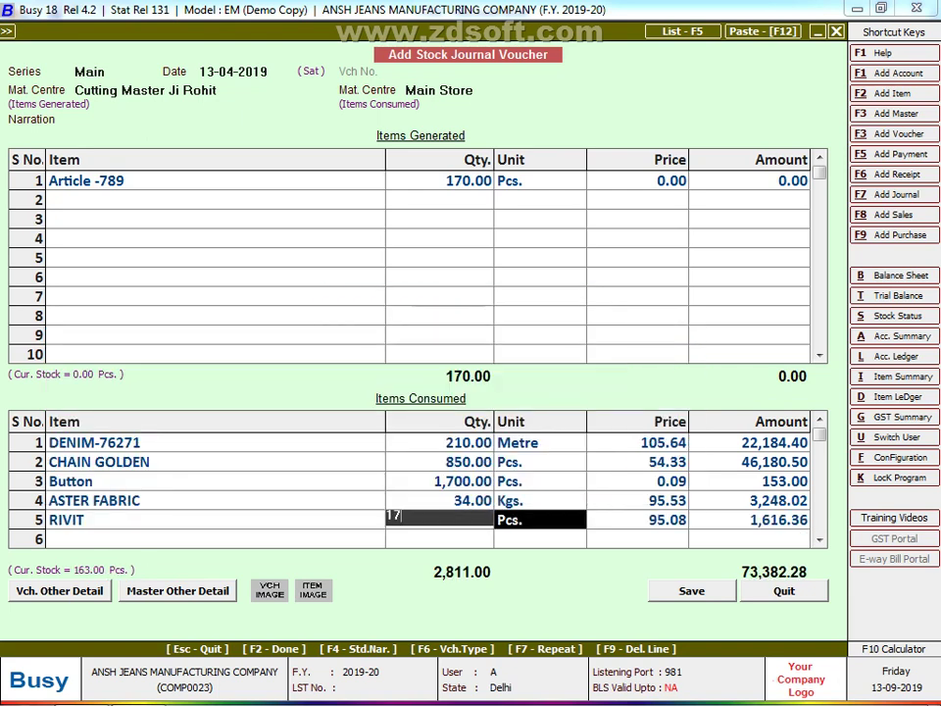
{"action": "key", "text": "Return"}
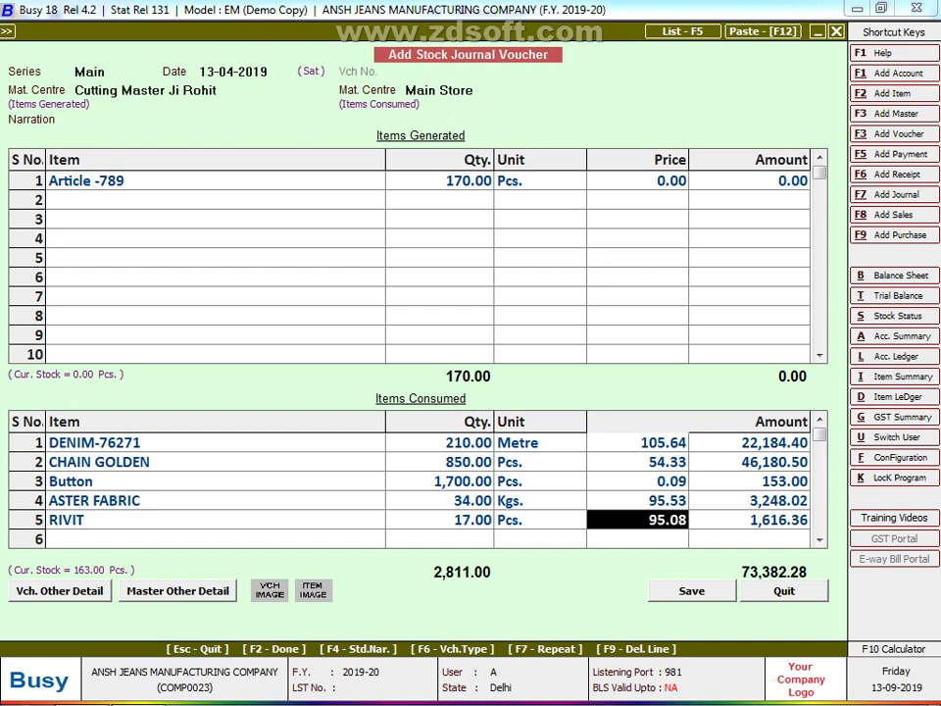
Review the consumed amounts and enter 73,382.28 as the Article -789 amount.
{"action": "left_click", "coordinate": [748, 442]}
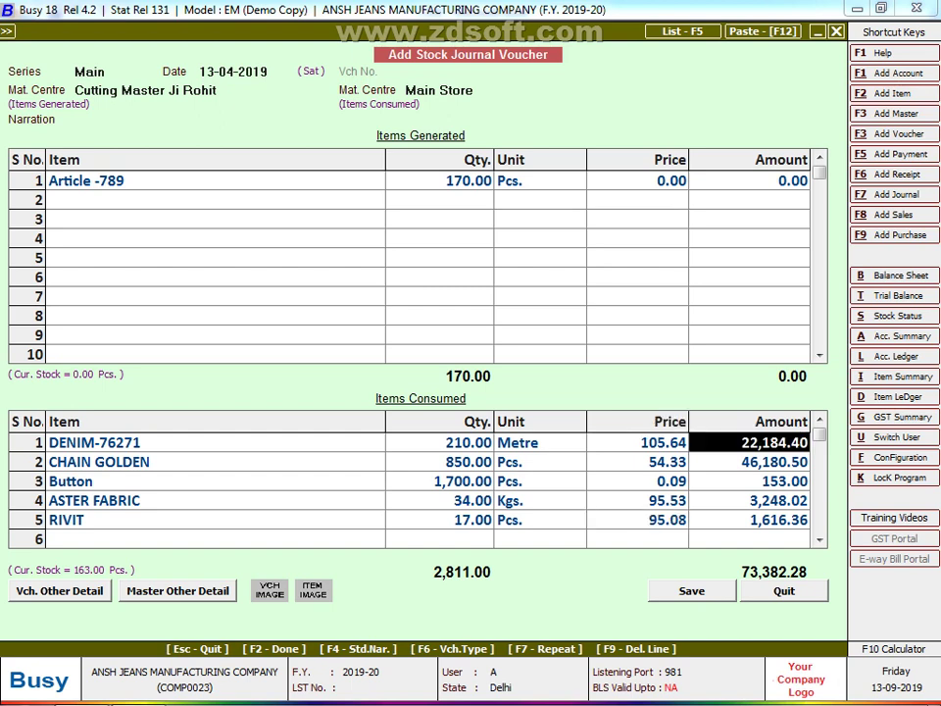
{"action": "left_click", "coordinate": [748, 520]}
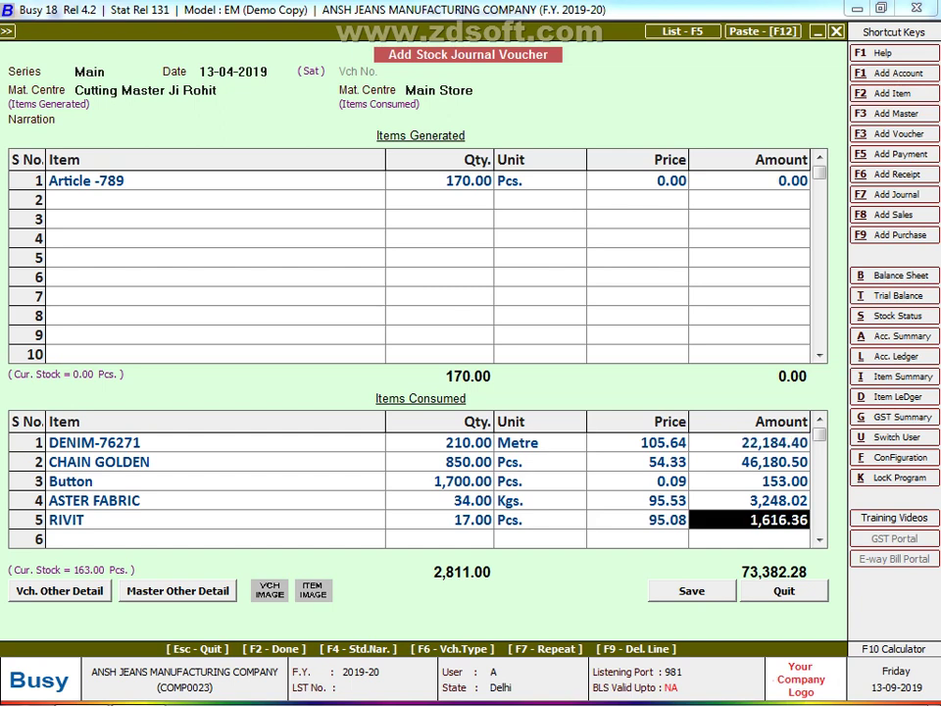
{"action": "left_click", "coordinate": [748, 181]}
{"action": "type", "text": "73"}
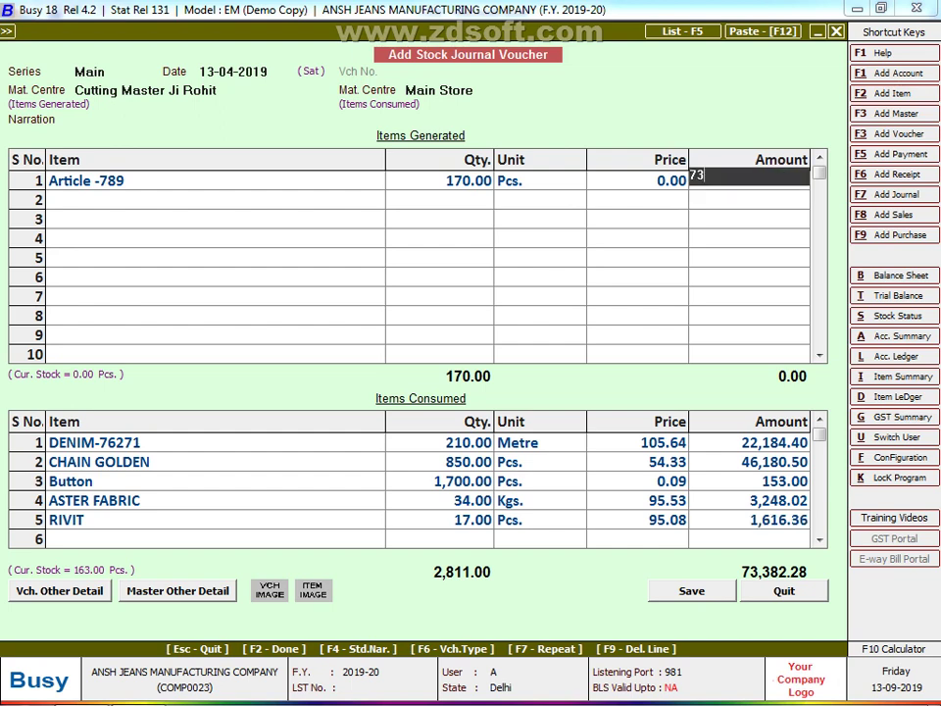
{"action": "type", "text": ",382"}
{"action": "type", "text": ".28"}
{"action": "key", "text": "Return"}
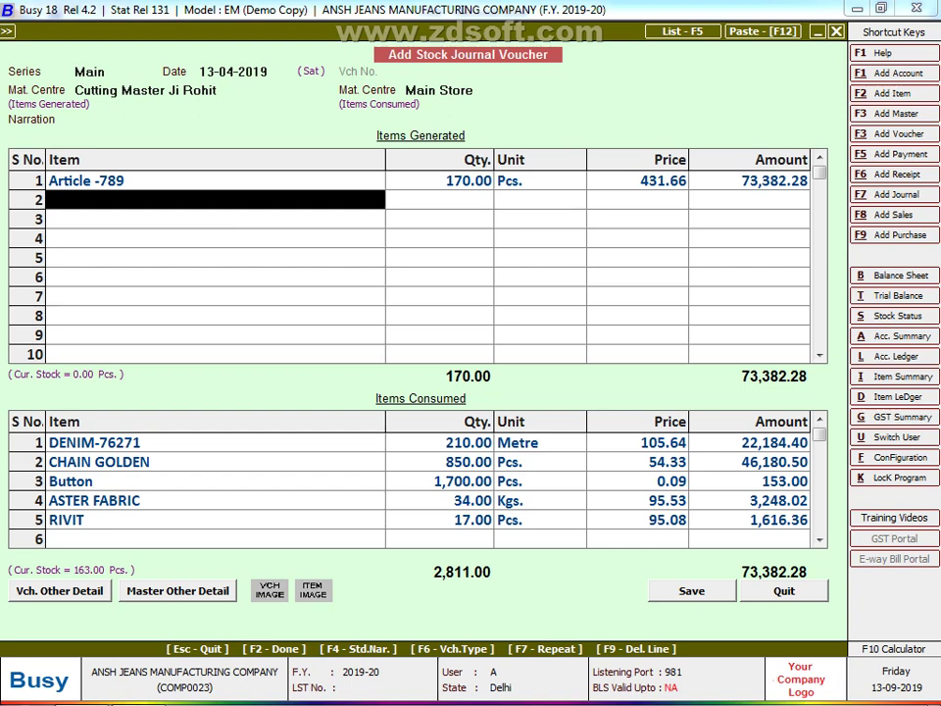
Begin the voucher narration with 'AVG= TOTAL CONSUMED QTY/TOTAL FE'.
{"action": "left_click", "coordinate": [216, 180]}
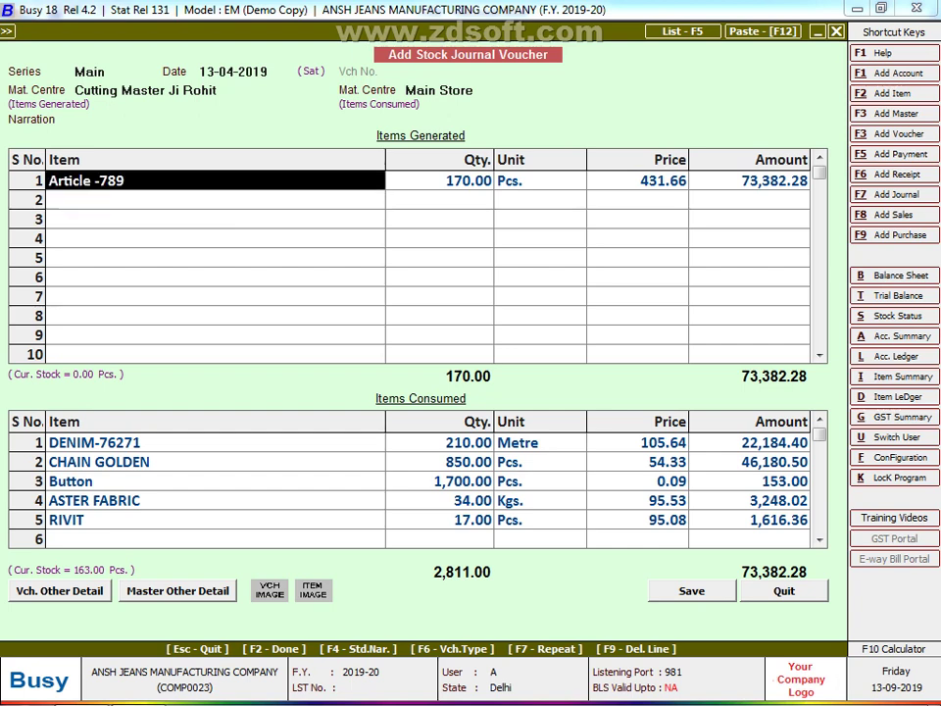
{"action": "left_click", "coordinate": [451, 118]}
{"action": "type", "text": "AVG"}
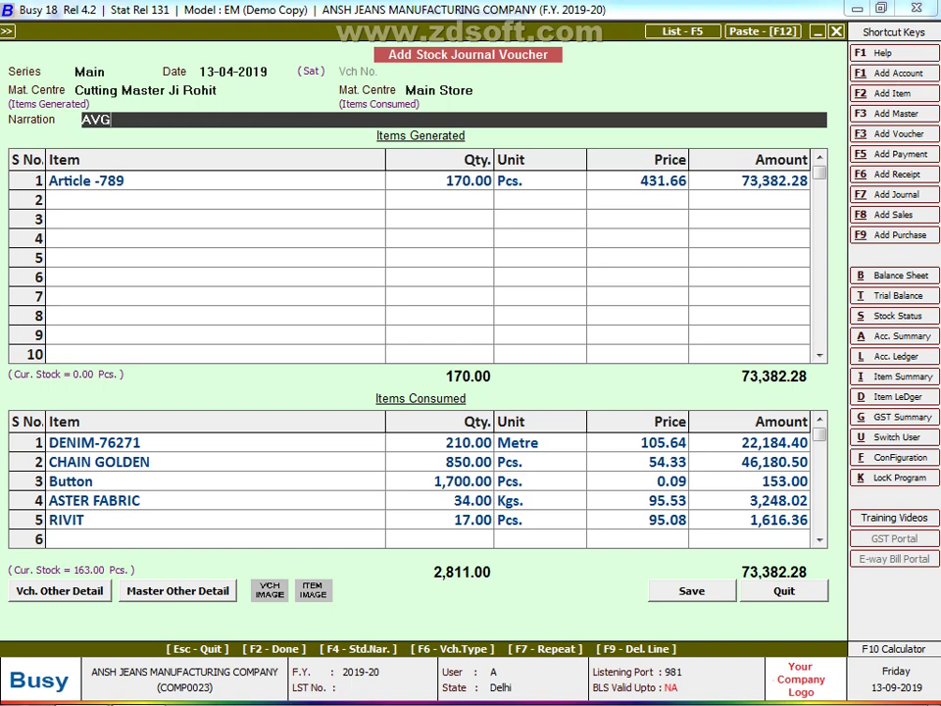
{"action": "type", "text": "="}
{"action": "type", "text": " TOTA"}
{"action": "type", "text": "L C"}
{"action": "type", "text": "ONSUMED"}
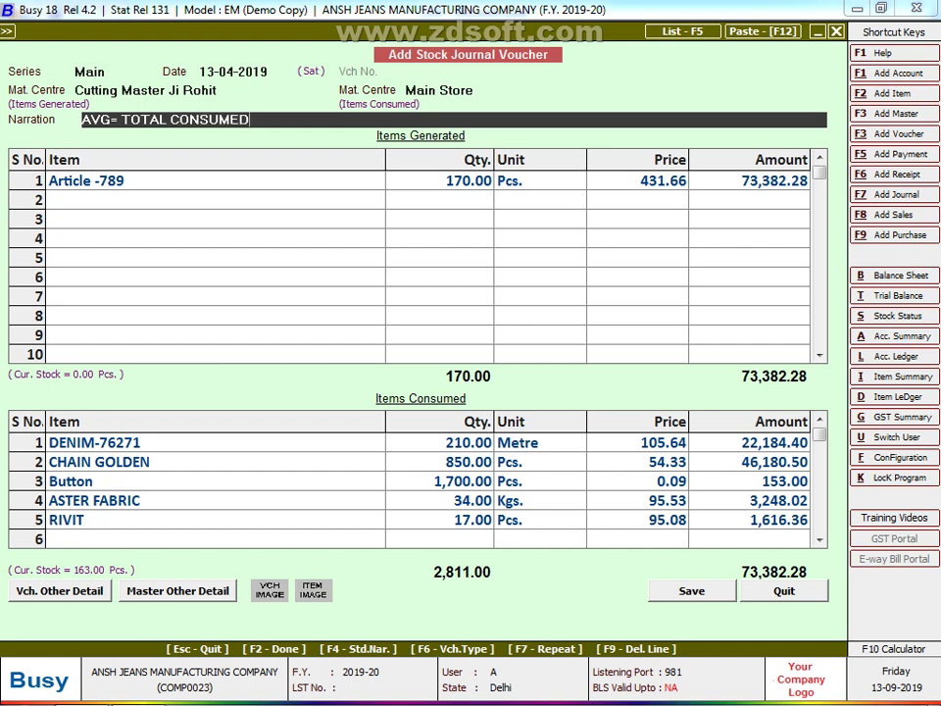
{"action": "type", "text": " QTY/"}
{"action": "type", "text": "TOTAL"}
{"action": "type", "text": " FE"}
Finish the narration as 'AVG= TOTAL CONSUMED QTY/TOTAL GENERATED QTY=210/170=1.23', using the F10 calculator.
{"action": "key", "text": "BackSpace"}
{"action": "type", "text": "G"}
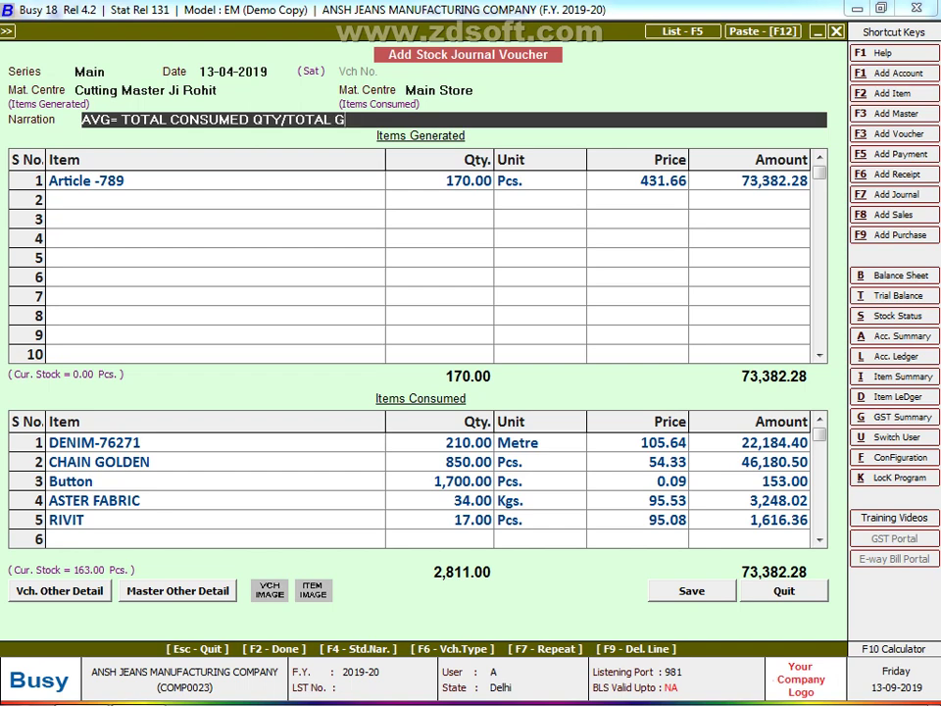
{"action": "type", "text": "ENERATED Q"}
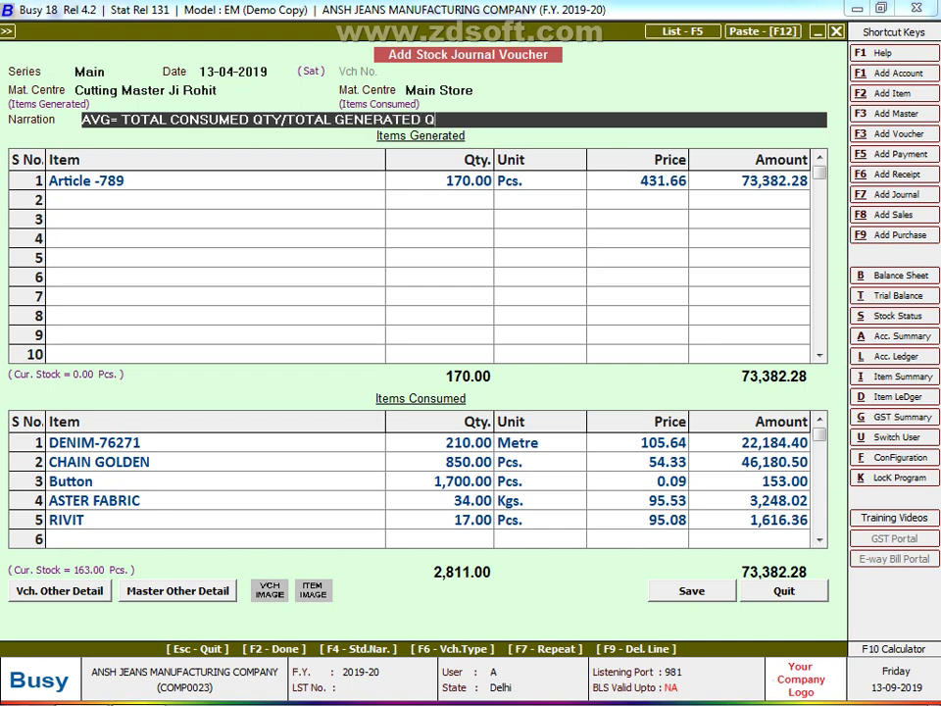
{"action": "type", "text": "TY="}
{"action": "type", "text": "210/170"}
{"action": "type", "text": "="}
{"action": "key", "text": "F10"}
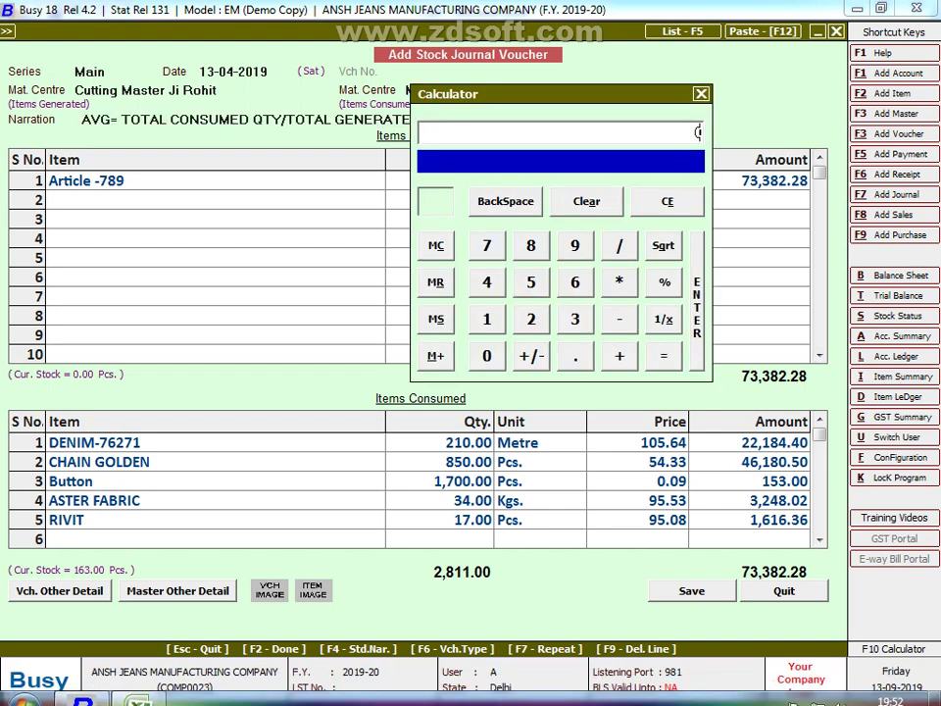
{"action": "type", "text": "210/17"}
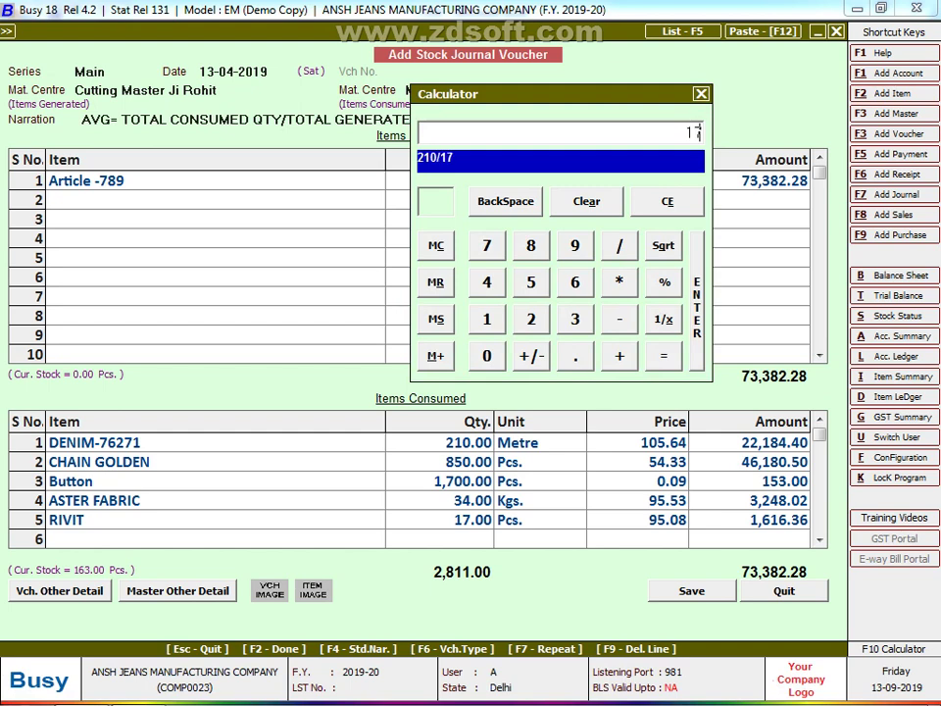
{"action": "type", "text": "0"}
{"action": "key", "text": "Return"}
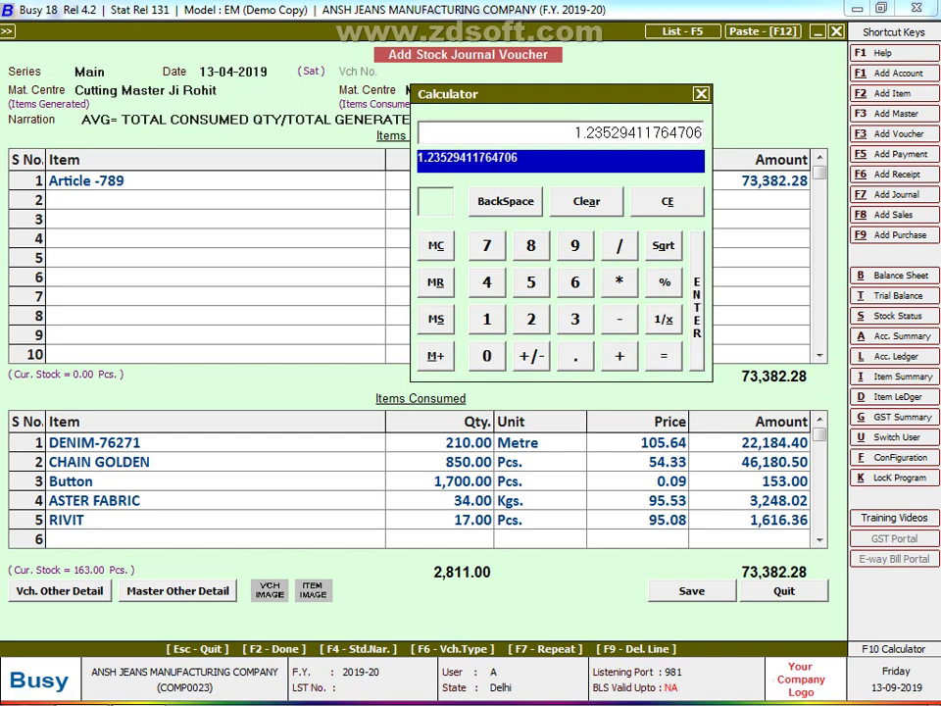
{"action": "key", "text": "Escape"}
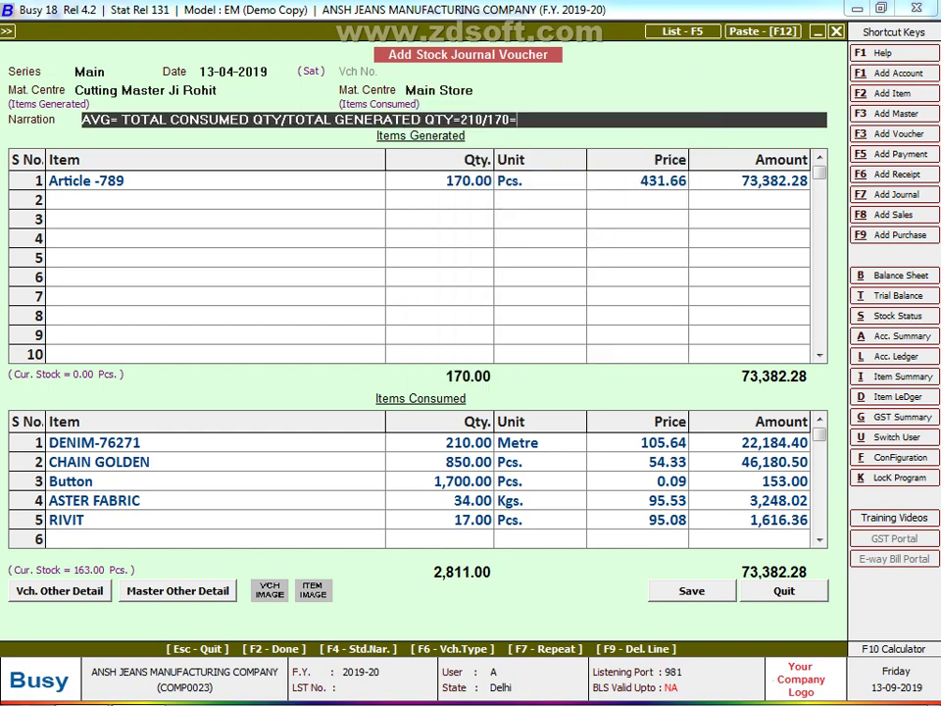
{"action": "type", "text": "1.23"}
Save the Article -789 stock journal voucher.
{"action": "key", "text": "F2"}
{"action": "key", "text": "Return"}
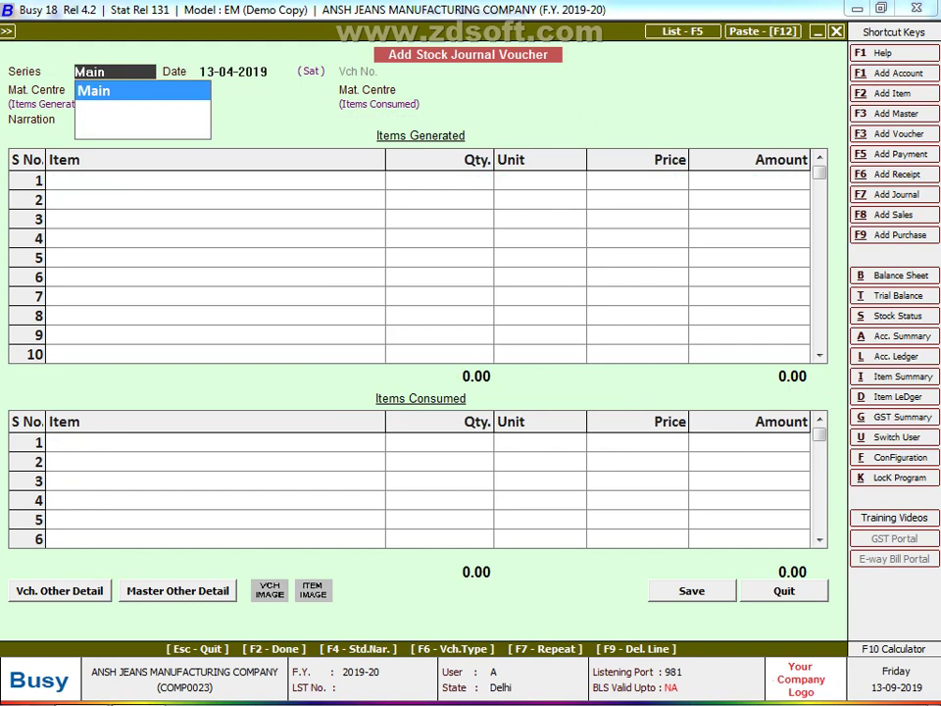
{"action": "key", "text": "Escape"}
{"action": "key", "text": "Escape"}
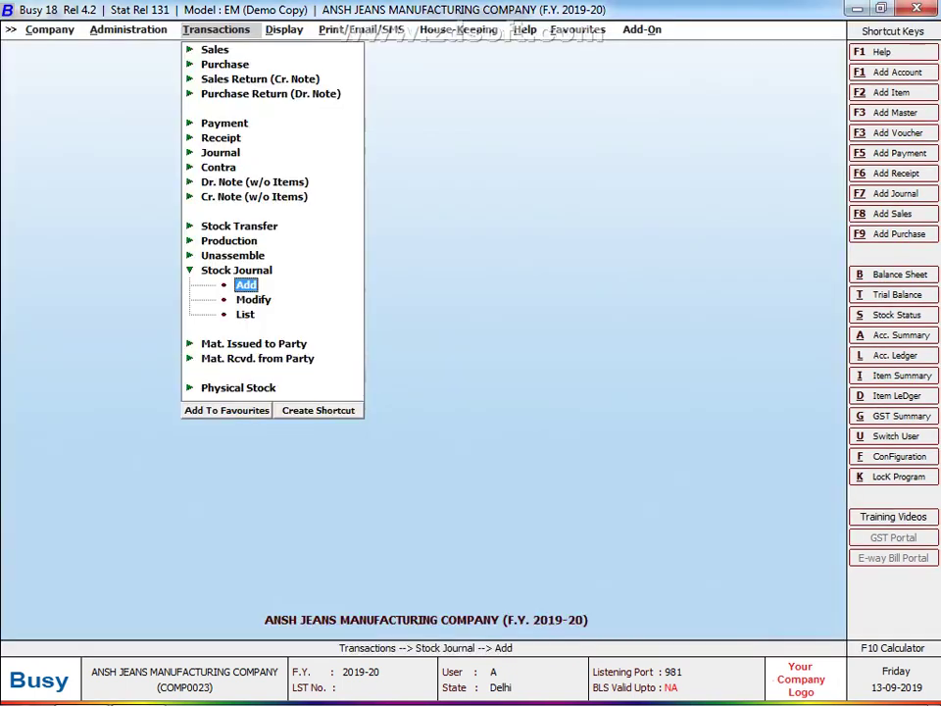
Reopen the 13-04-2019 Article -789 voucher for modification from the stock journal list.
{"action": "key", "text": "Down"}
{"action": "key", "text": "Down"}
{"action": "key", "text": "Return"}
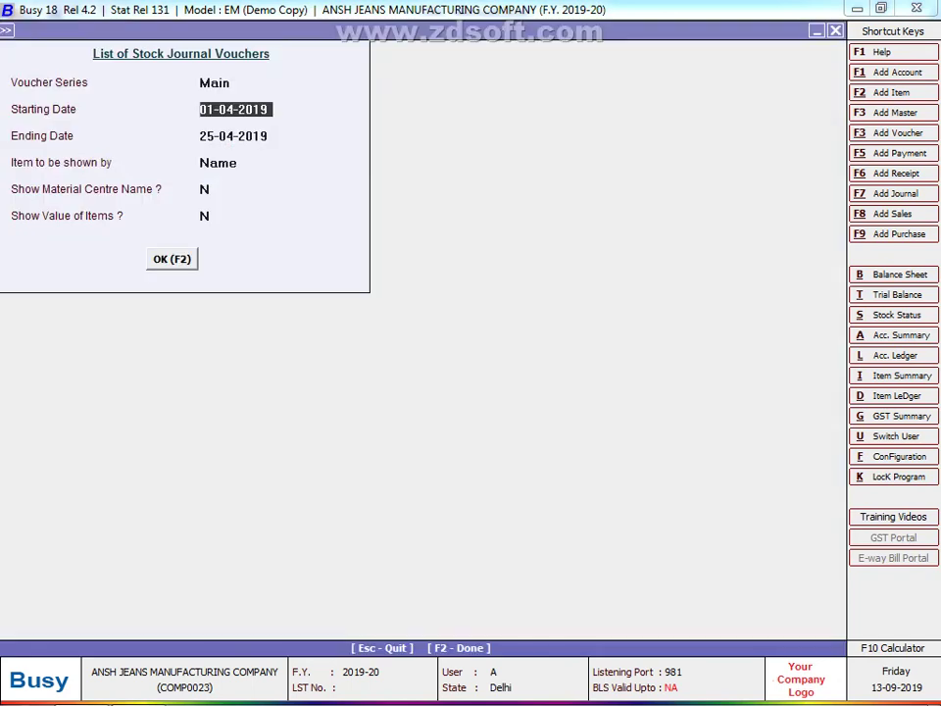
{"action": "key", "text": "Return"}
{"action": "key", "text": "F2"}
{"action": "key", "text": "Down"}
{"action": "key", "text": "Down"}
{"action": "key", "text": "Down"}
{"action": "key", "text": "Down"}
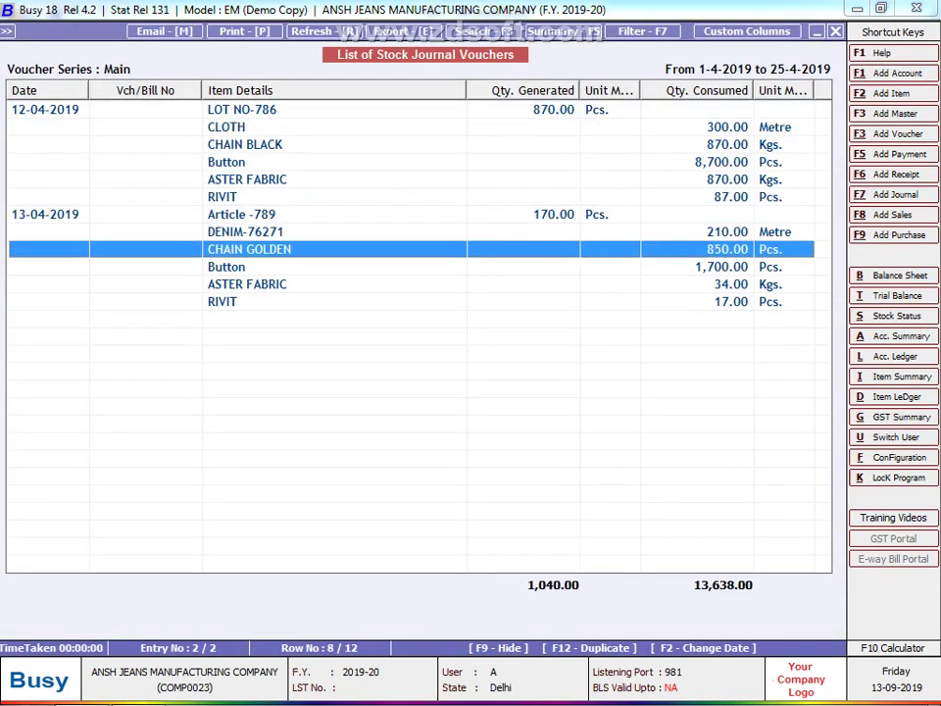
{"action": "key", "text": "Down"}
{"action": "key", "text": "Return"}
{"action": "key", "text": "Return"}
{"action": "key", "text": "Return"}
{"action": "key", "text": "Return"}
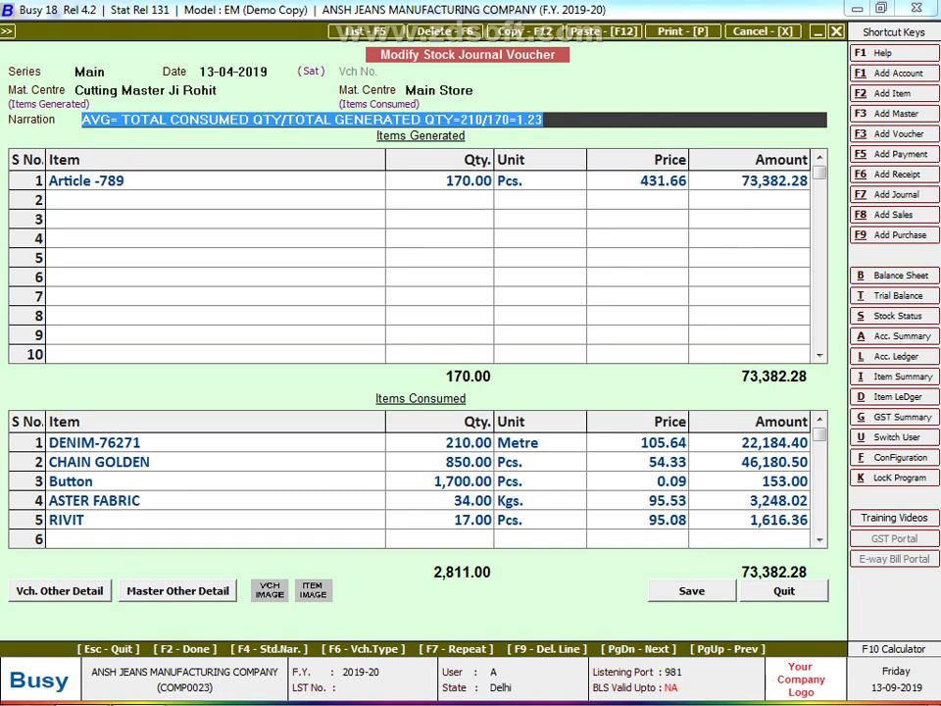
Delete the formula wording from the start of the narration.
{"action": "left_click_drag", "start_coordinate": [460, 119], "coordinate": [122, 119]}
{"action": "key", "text": "BackSpace"}
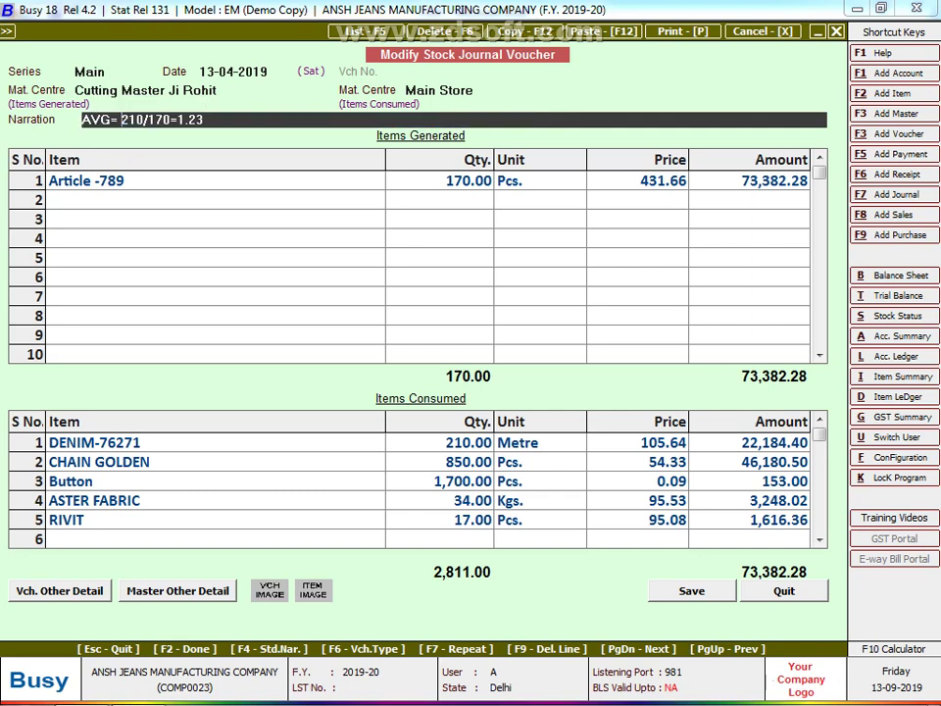
{"action": "key", "text": "Return"}
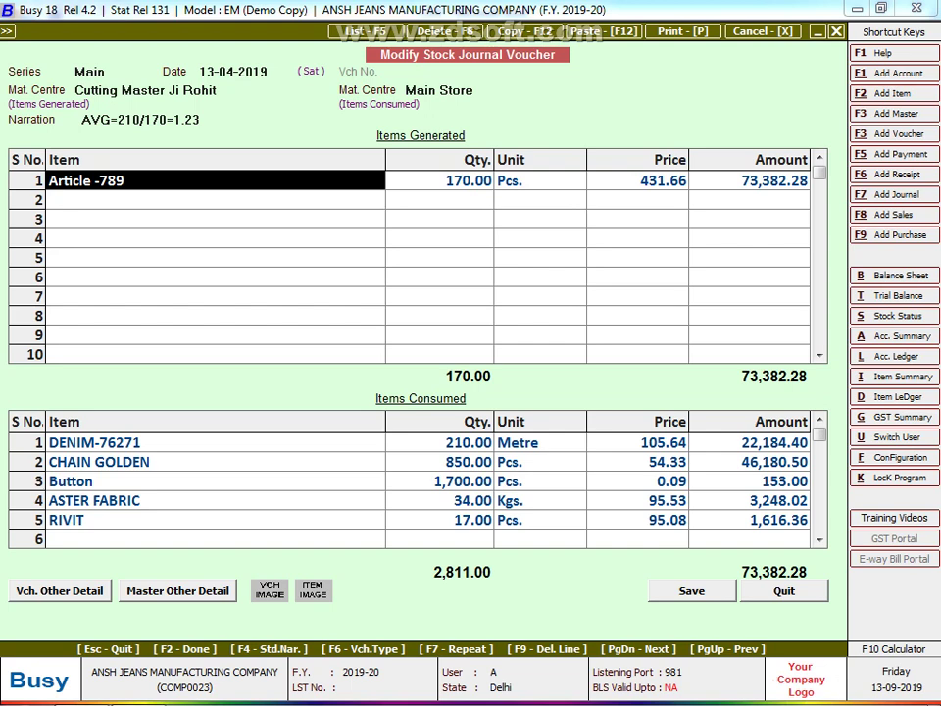
Save the voucher past the CHAIN GOLDEN and ASTER FABRIC negative-stock warnings, then close the list.
{"action": "key", "text": "F2"}
{"action": "key", "text": "Left"}
{"action": "key", "text": "Return"}
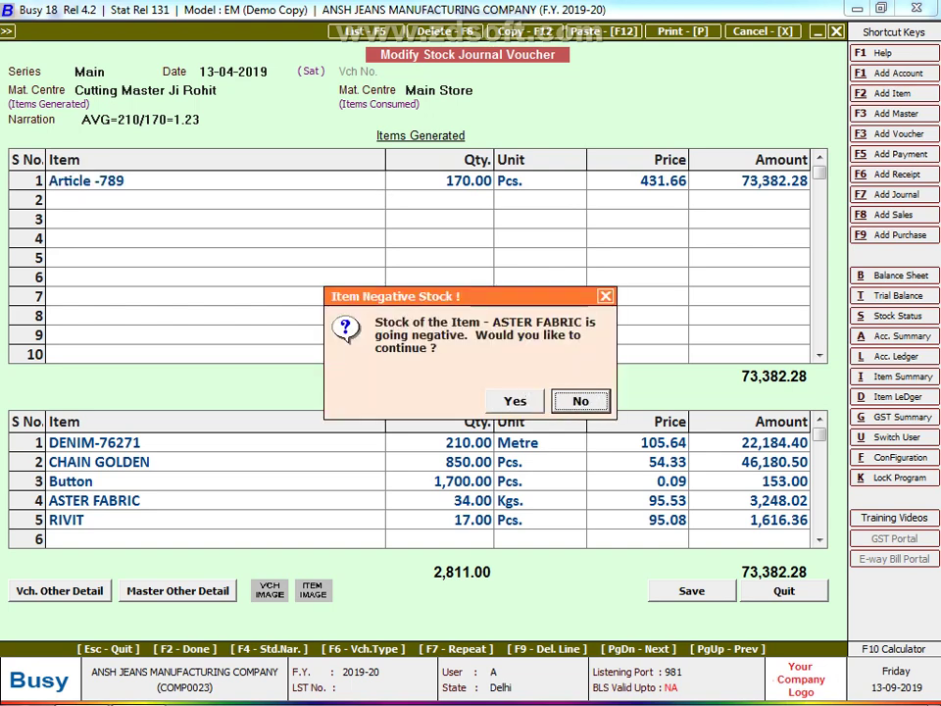
{"action": "key", "text": "Left"}
{"action": "key", "text": "Return"}
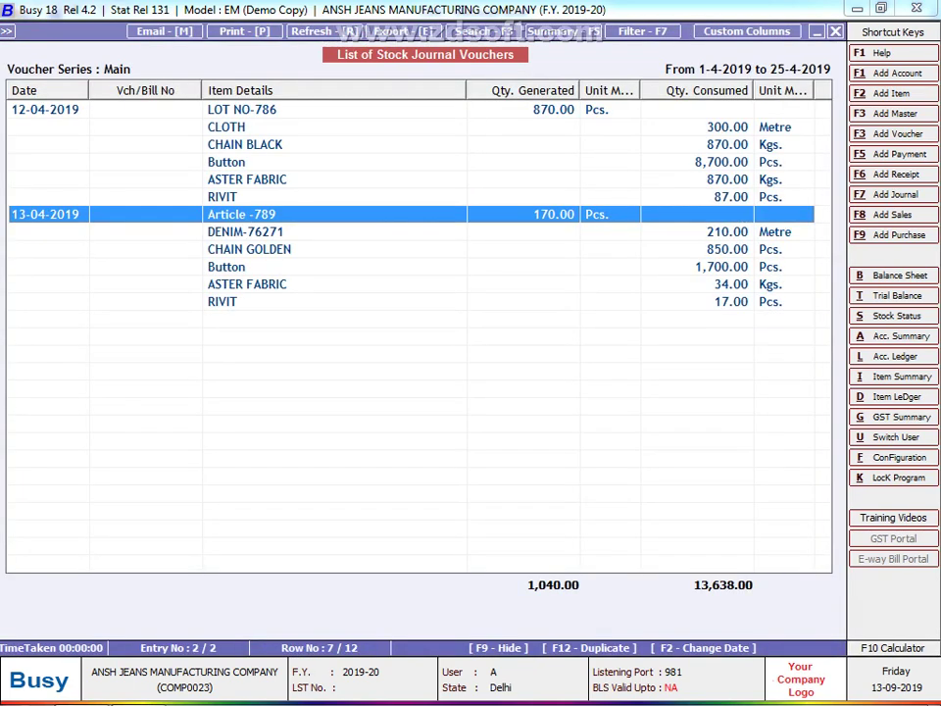
{"action": "key", "text": "Escape"}
Check the STITCHING job's date 16-04-2019 and its worker in the worksheet.
{"action": "key", "text": "Escape"}
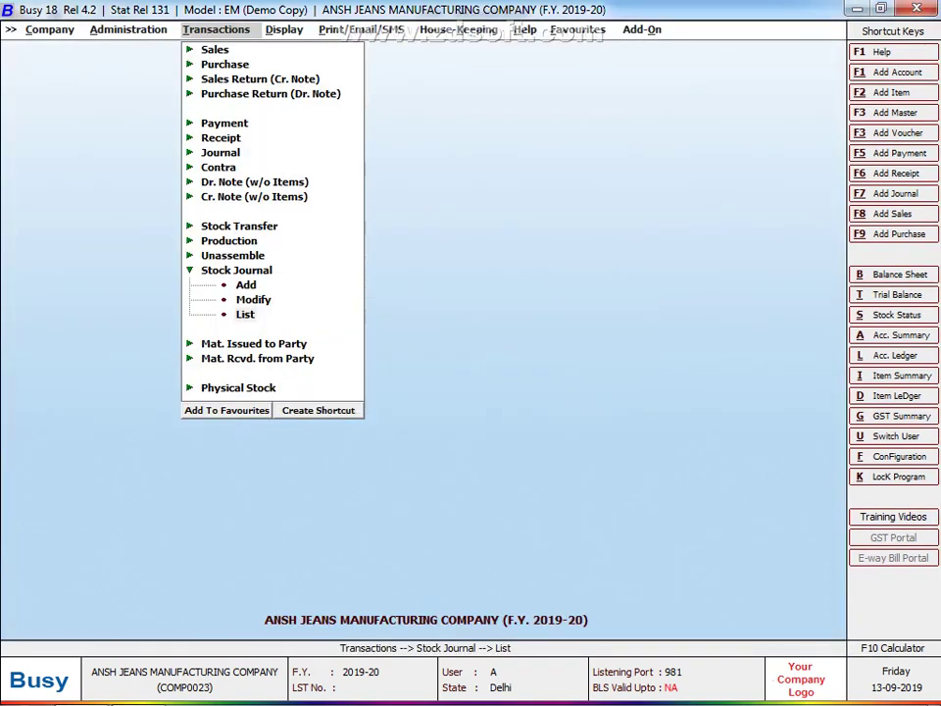
{"action": "key", "text": "Escape"}
{"action": "key", "text": "alt+Tab"}
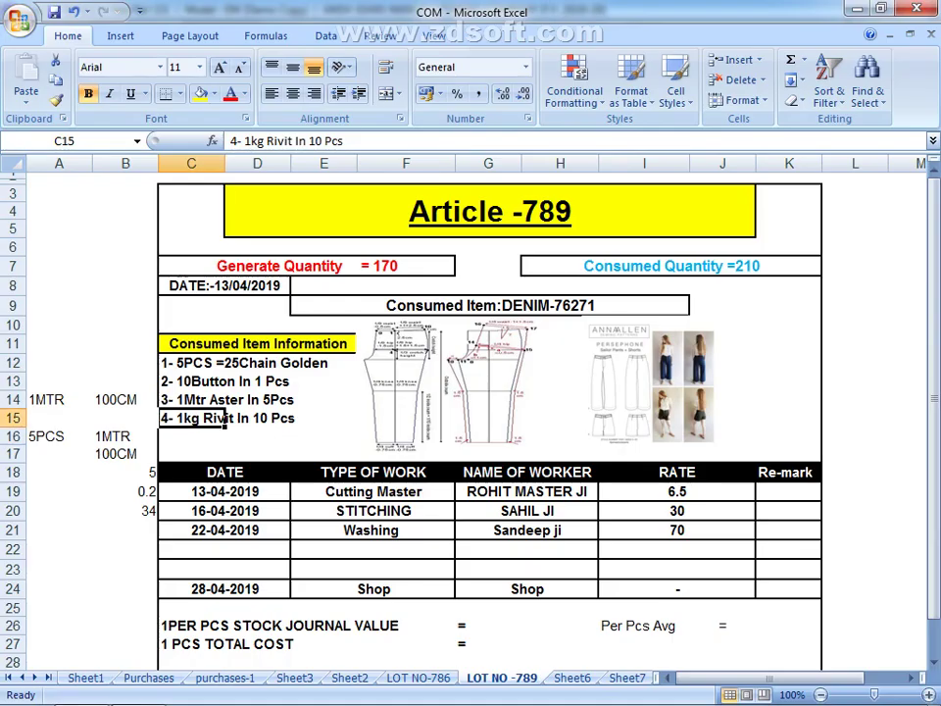
{"action": "left_click", "coordinate": [224, 509]}
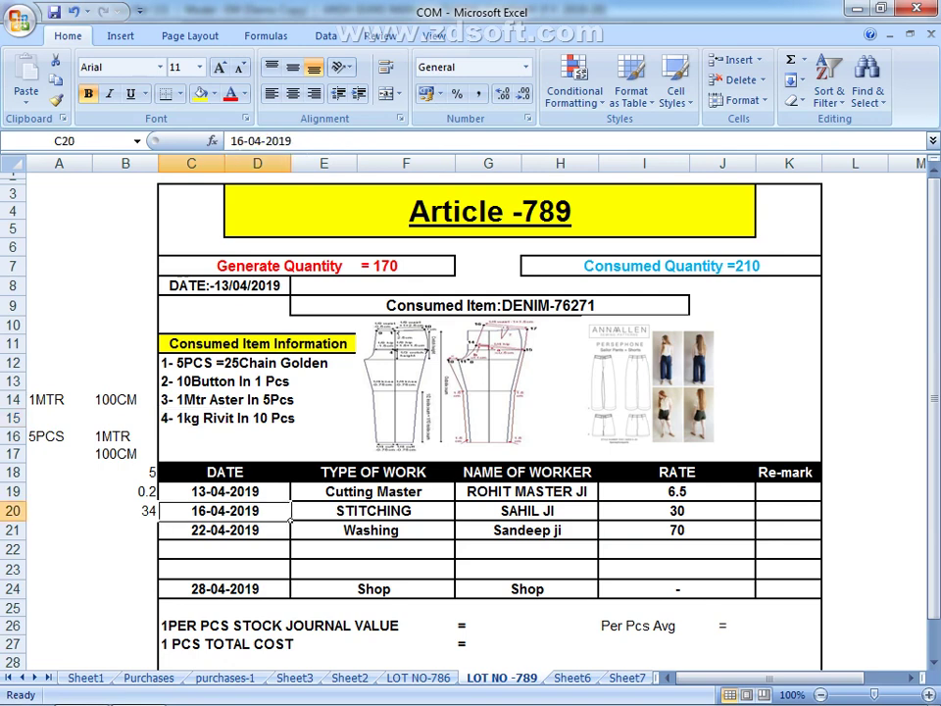
{"action": "left_click", "coordinate": [448, 517]}
{"action": "left_click", "coordinate": [594, 517]}
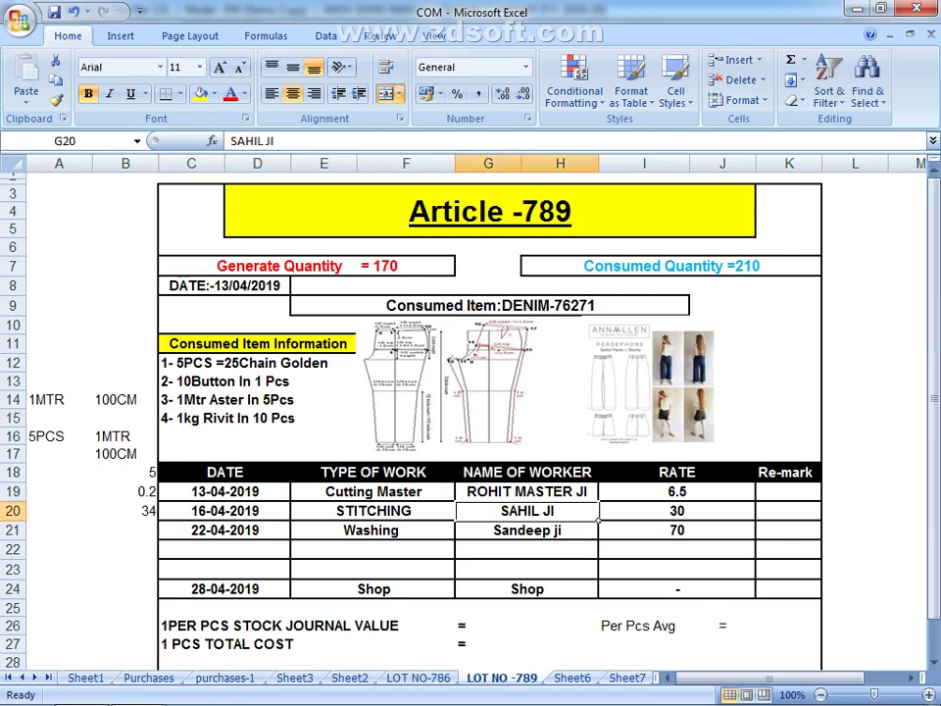
{"action": "left_click", "coordinate": [526, 491]}
{"action": "left_click", "coordinate": [526, 511]}
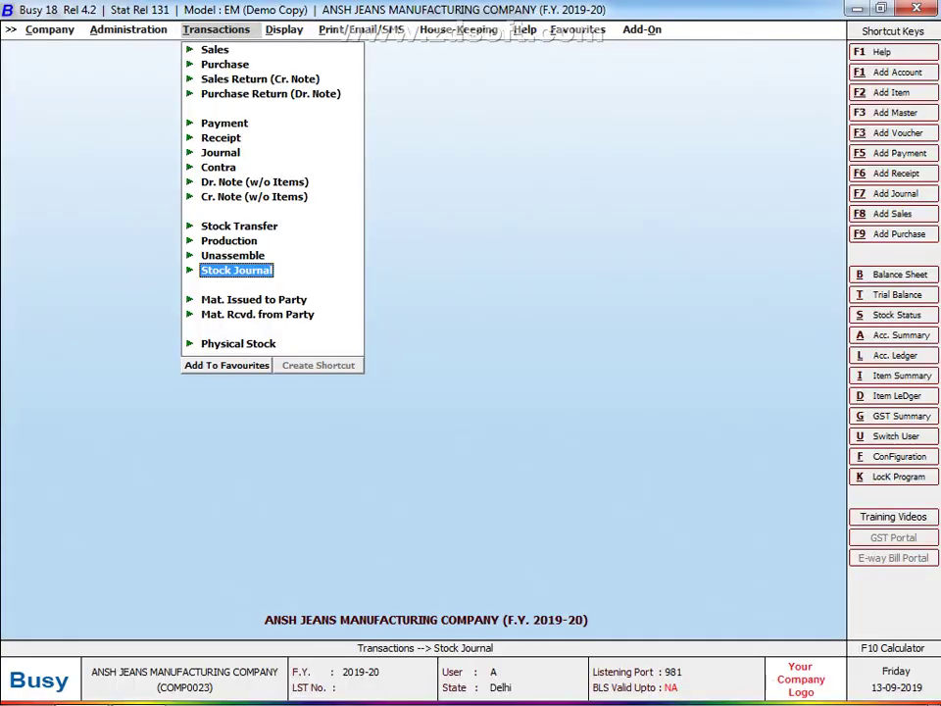
Open a new stock transfer voucher dated 16-04-2019.
{"action": "key", "text": "Up"}
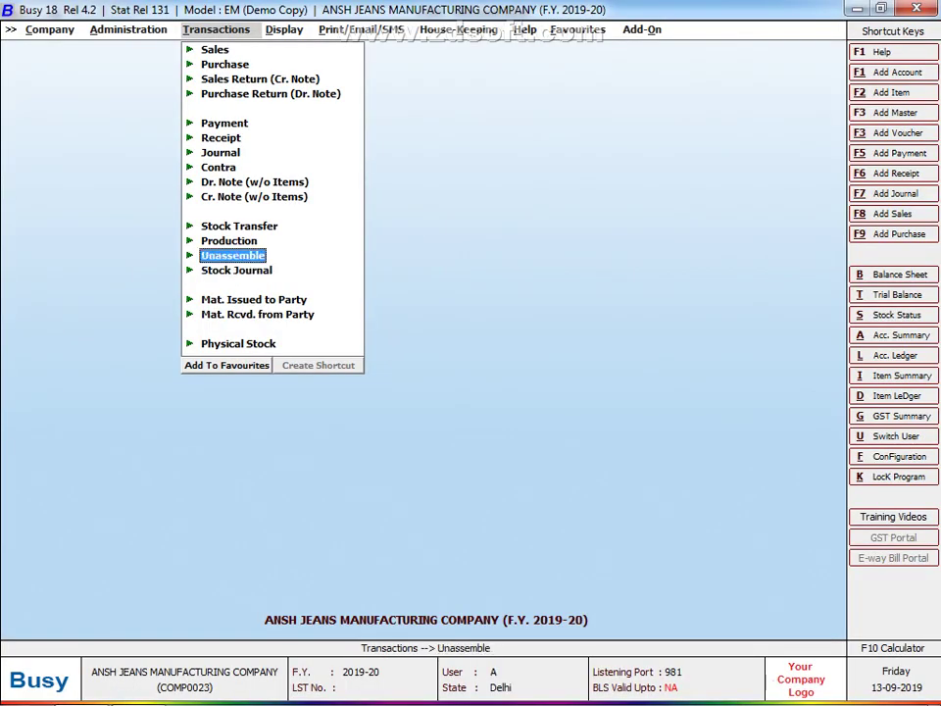
{"action": "key", "text": "Up"}
{"action": "key", "text": "Up"}
{"action": "key", "text": "Return"}
{"action": "key", "text": "Down"}
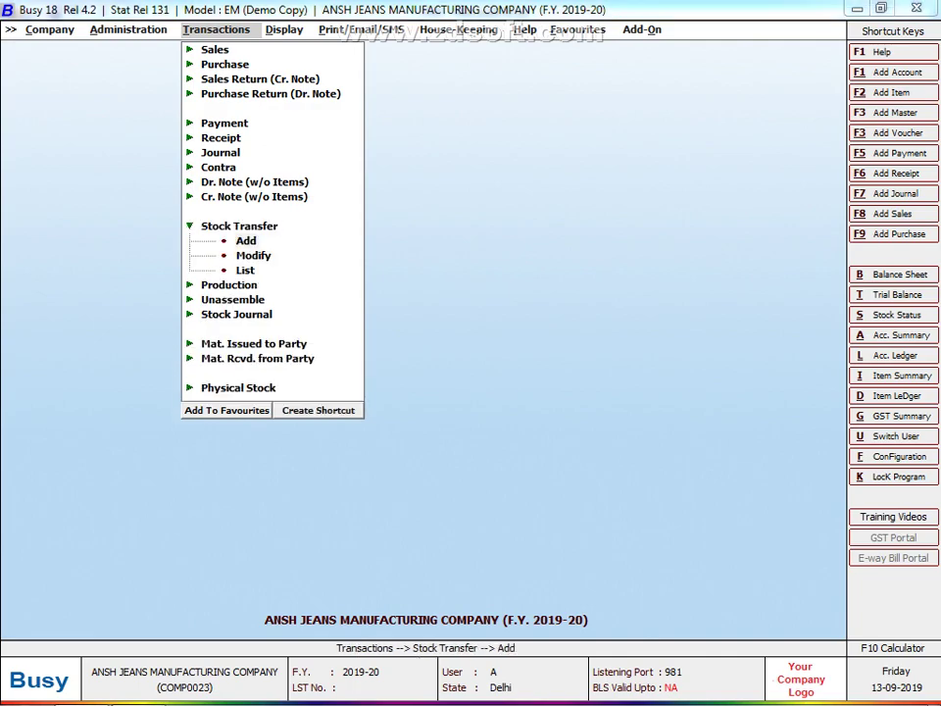
{"action": "key", "text": "Return"}
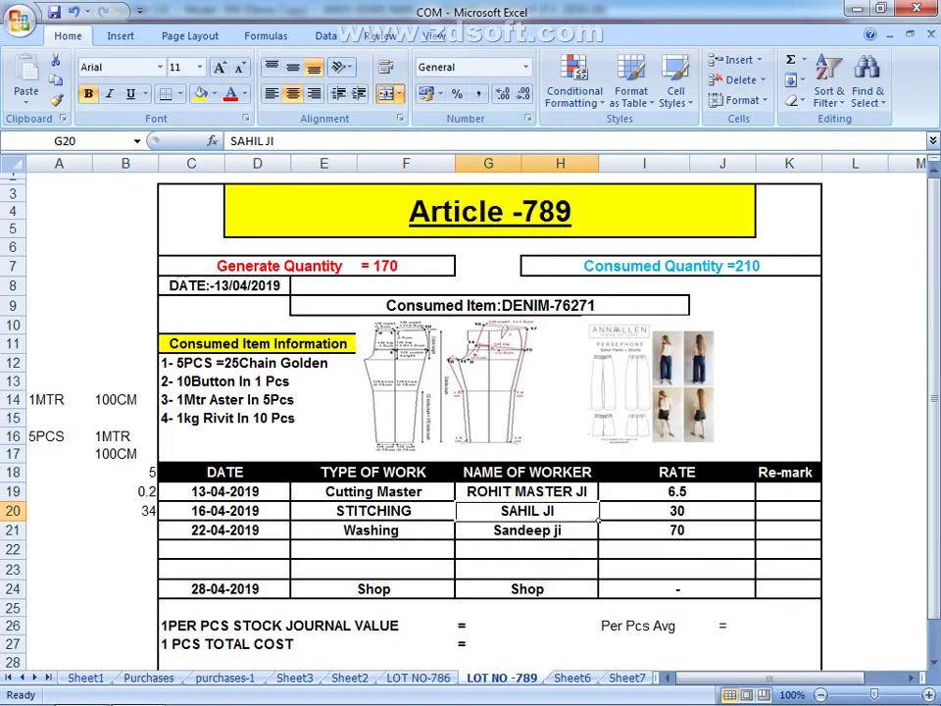
{"action": "type", "text": "16-04-2019"}
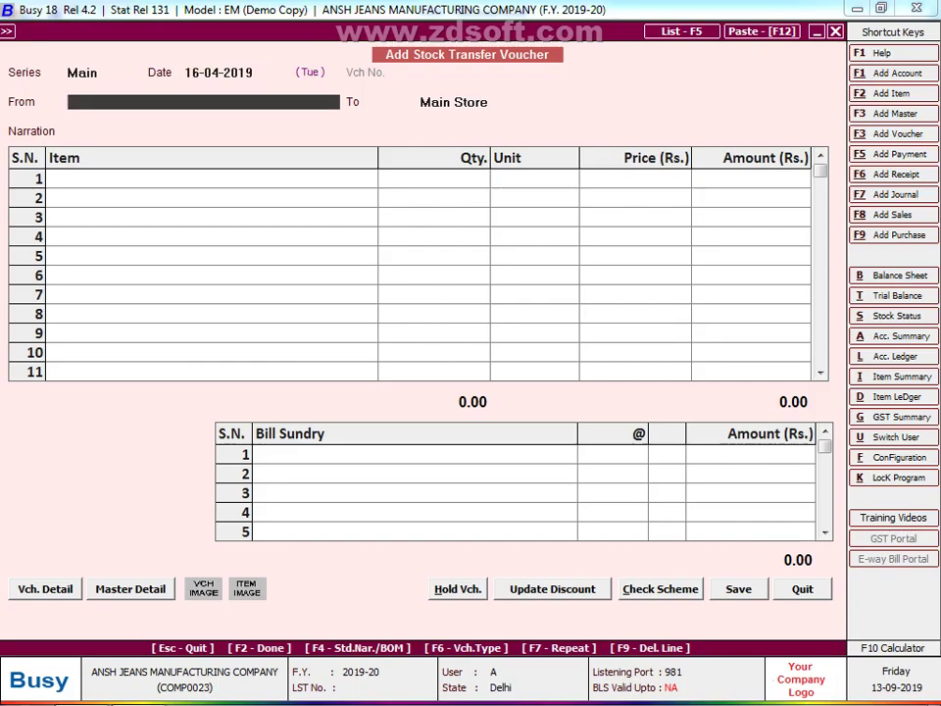
{"action": "key", "text": "Return"}
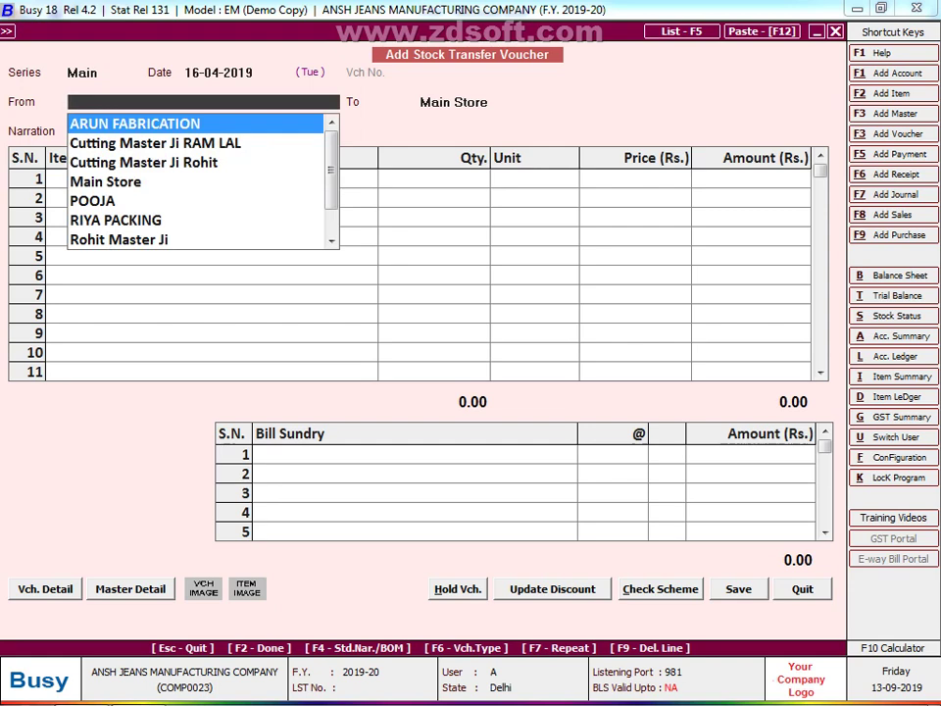
Set the transfer source to the second cutting master centre and start a new destination material centre.
{"action": "type", "text": "CUT"}
{"action": "key", "text": "Down"}
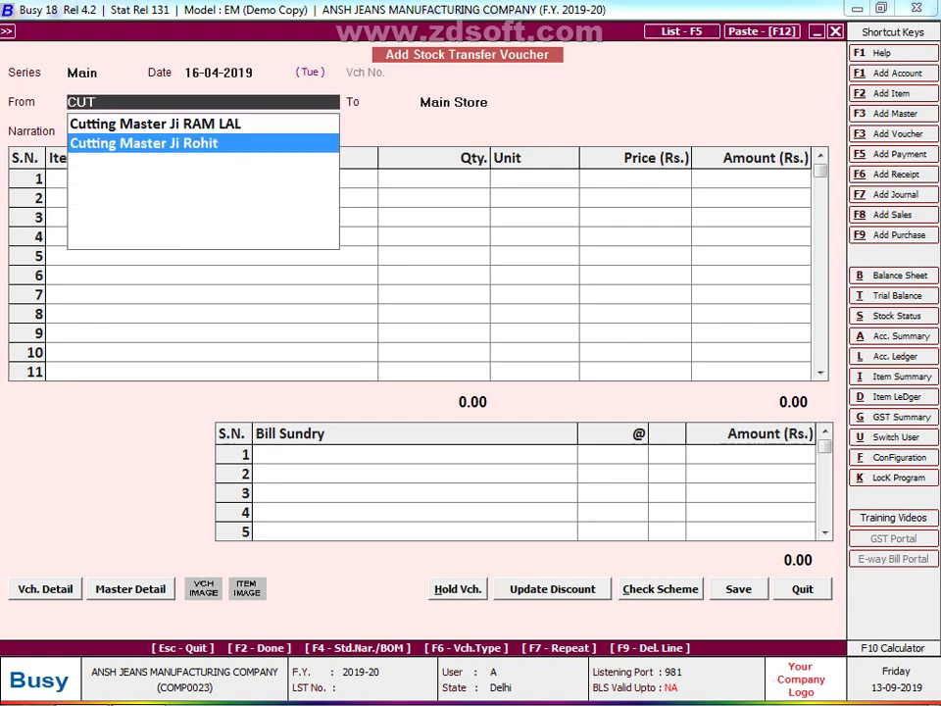
{"action": "key", "text": "Return"}
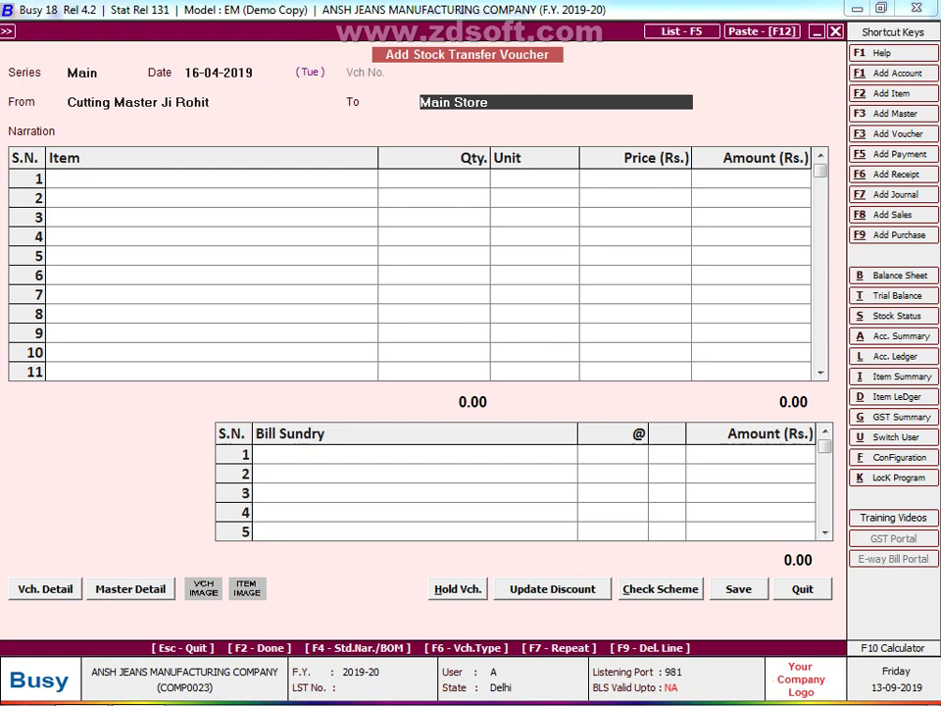
{"action": "key", "text": "F3"}
{"action": "type", "text": "SAHIL J"}
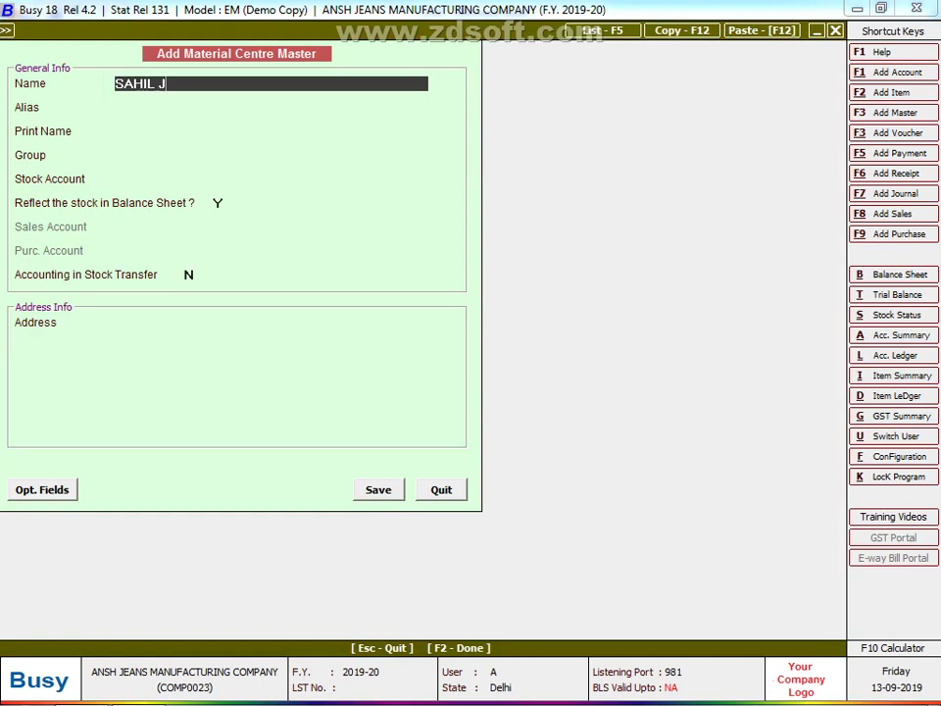
{"action": "type", "text": "I"}
Place the new material centre under Production Floors with stock-transfer accounting set to Y and Stock as the stock account.
{"action": "key", "text": "Return"}
{"action": "key", "text": "Return"}
{"action": "key", "text": "Down"}
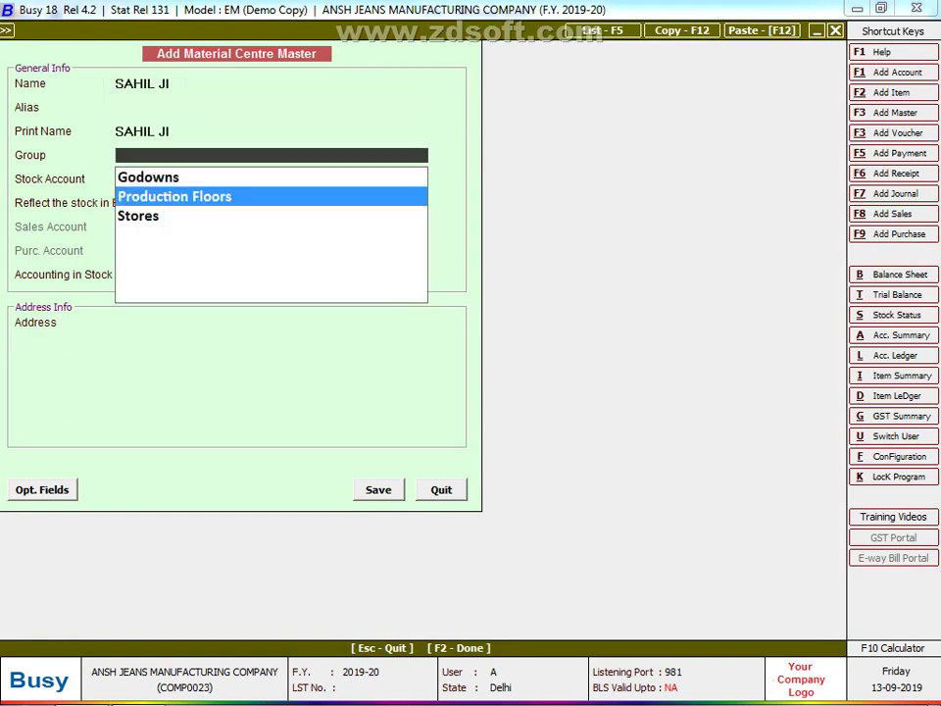
{"action": "key", "text": "Return"}
{"action": "key", "text": "Return"}
{"action": "key", "text": "Return"}
{"action": "type", "text": "y"}
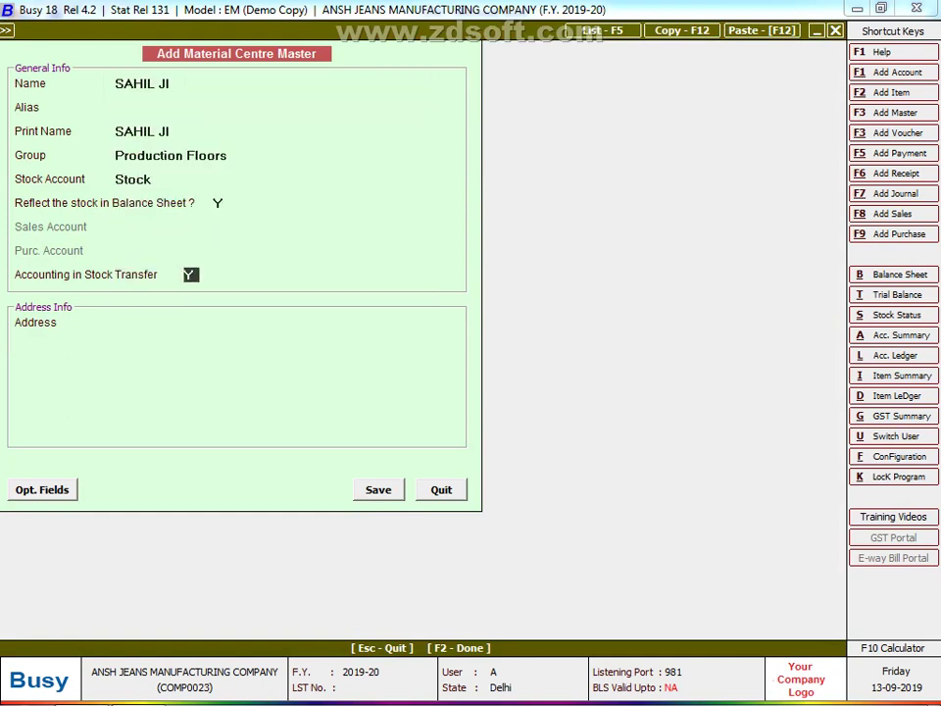
{"action": "key", "text": "Return"}
Create a linked account in the worker's name under Sundry Creditors with bill-by-bill N, then save the centre.
{"action": "key", "text": "F3"}
{"action": "type", "text": "SAHIL"}
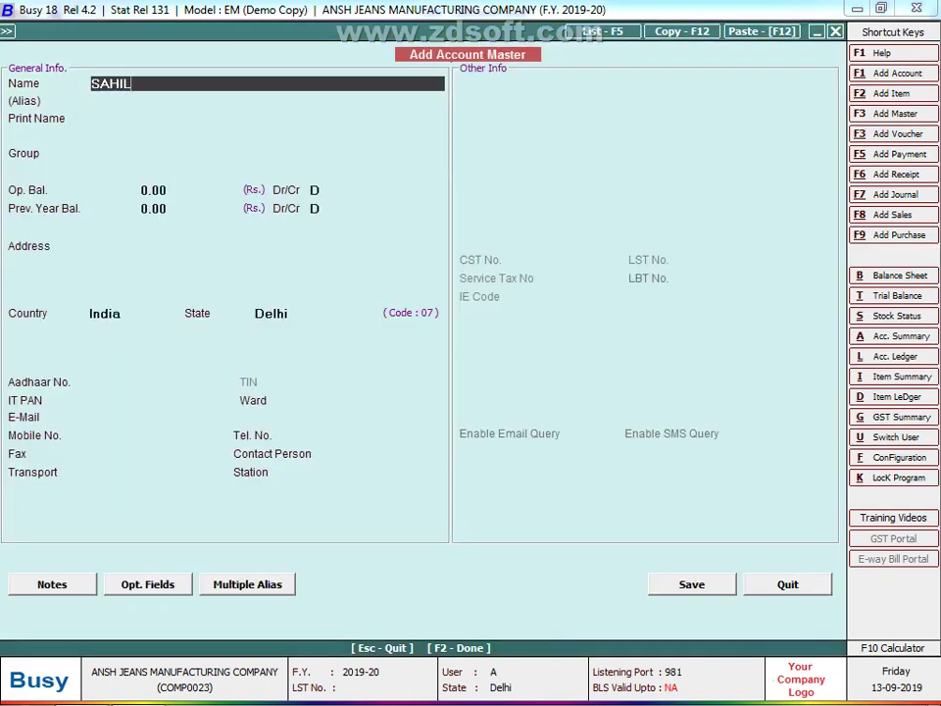
{"action": "type", "text": " JI"}
{"action": "key", "text": "Return"}
{"action": "key", "text": "Return"}
{"action": "type", "text": "SUN"}
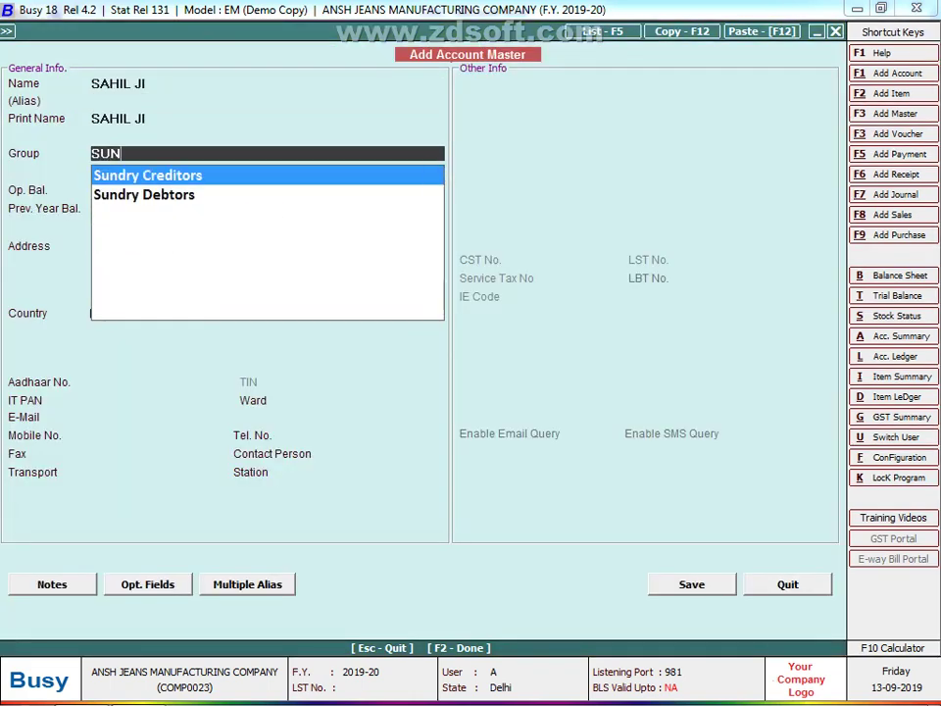
{"action": "key", "text": "Return"}
{"action": "key", "text": "Return"}
{"action": "key", "text": "Return"}
{"action": "key", "text": "Return"}
{"action": "key", "text": "Return"}
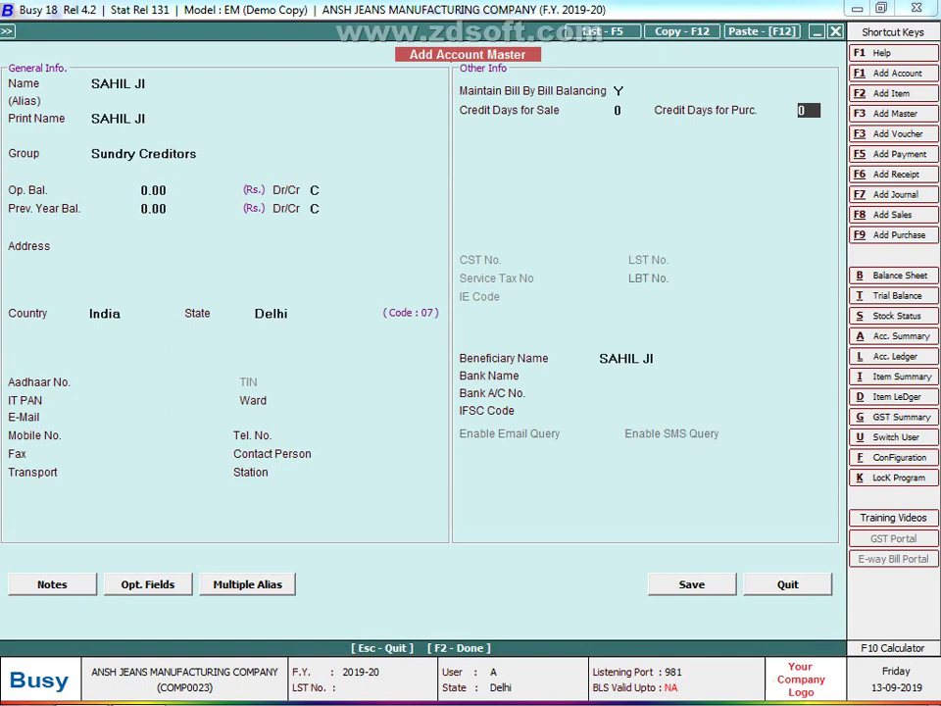
{"action": "key", "text": "Up"}
{"action": "key", "text": "Up"}
{"action": "type", "text": "n"}
{"action": "key", "text": "Return"}
{"action": "key", "text": "Return"}
{"action": "key", "text": "Return"}
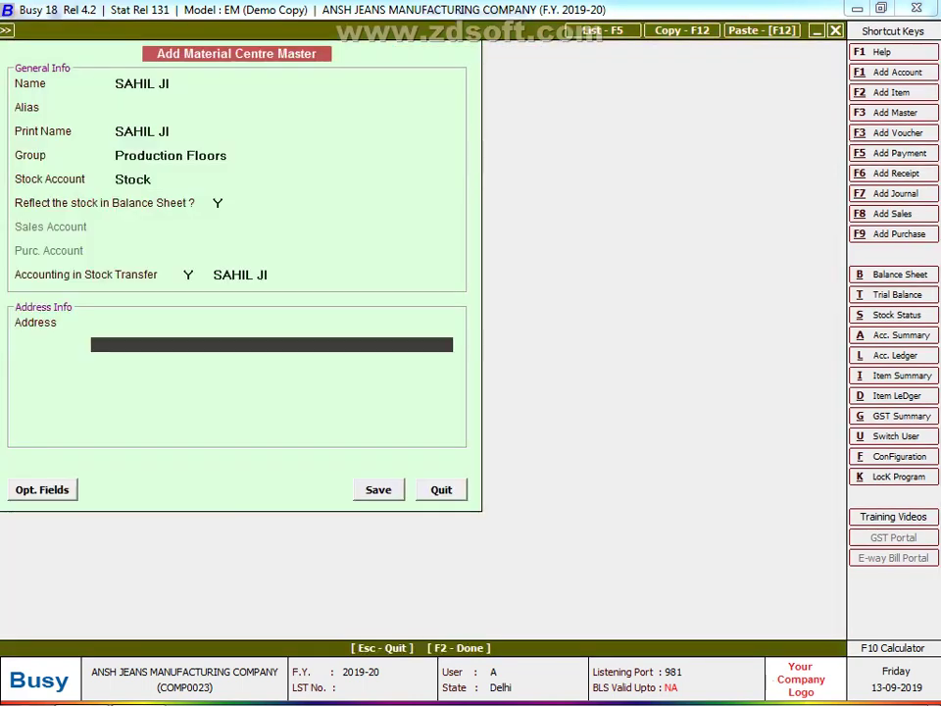
{"action": "key", "text": "Return"}
{"action": "key", "text": "Return"}
{"action": "key", "text": "Return"}
{"action": "key", "text": "Return"}
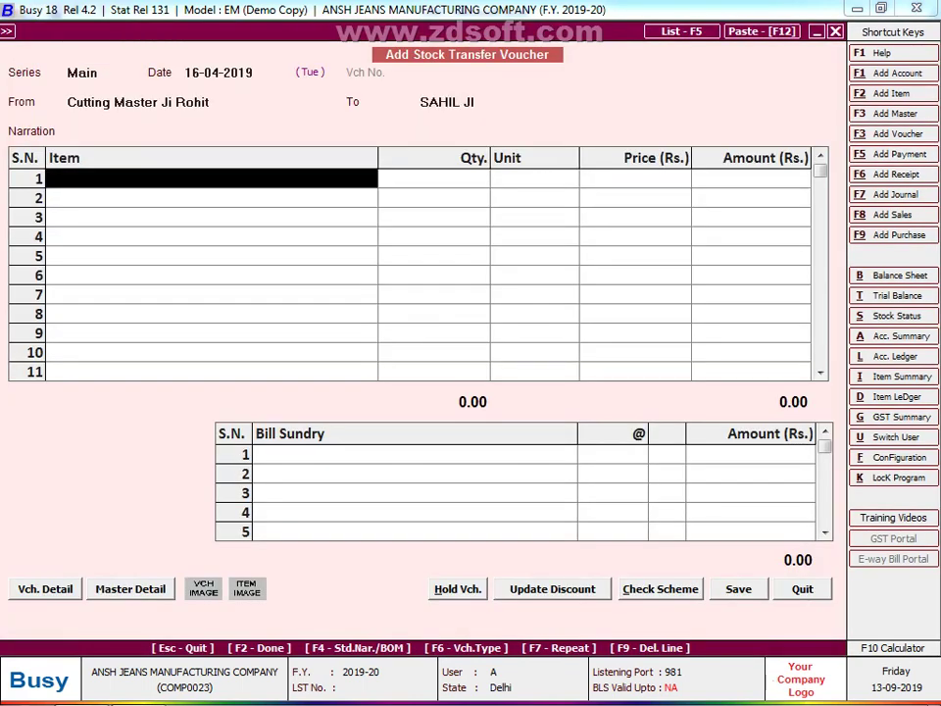
Add 170 Pcs of Article -789 at 431.66 to item row 1, totalling 73,382.20.
{"action": "type", "text": "aR"}
{"action": "key", "text": "Return"}
{"action": "type", "text": "17"}
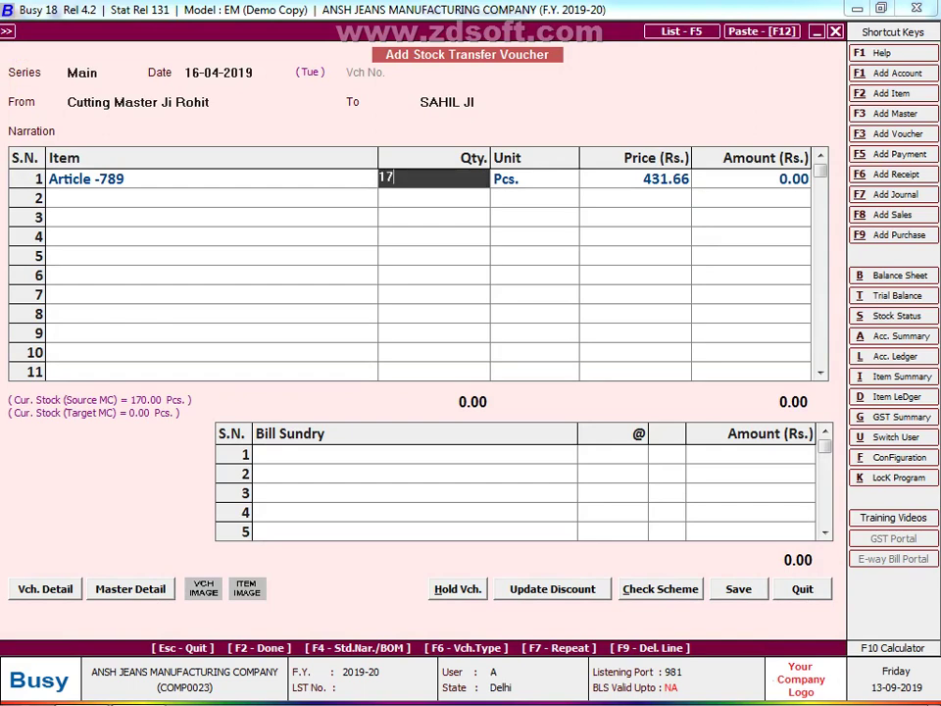
{"action": "type", "text": "0"}
{"action": "key", "text": "Return"}
{"action": "key", "text": "Return"}
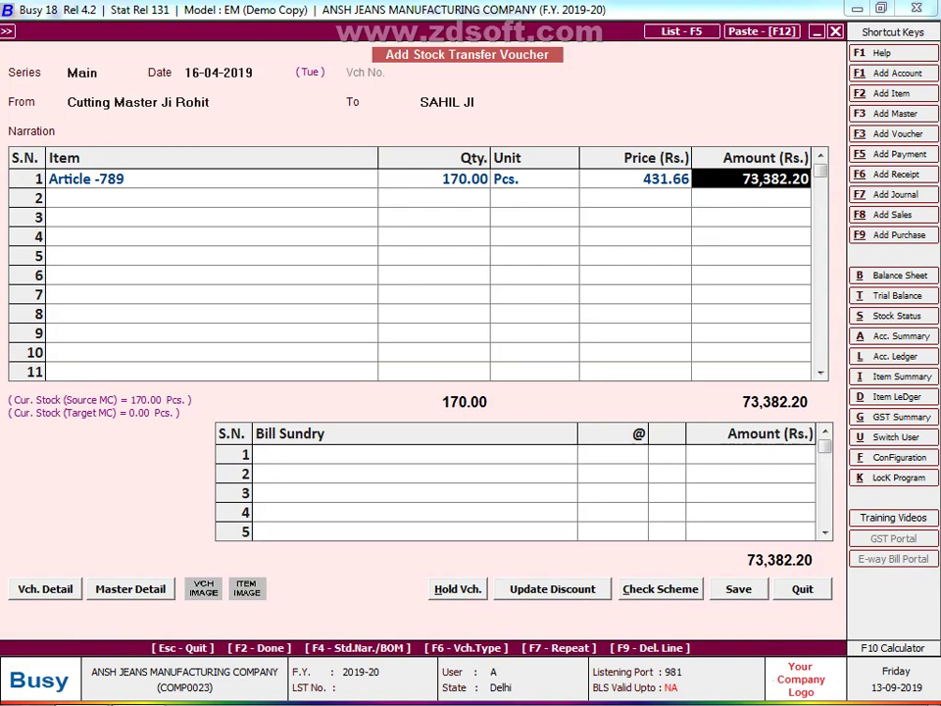
{"action": "key", "text": "Return"}
Search the bill sundry list, then clear the search to show all sundries.
{"action": "type", "text": "M"}
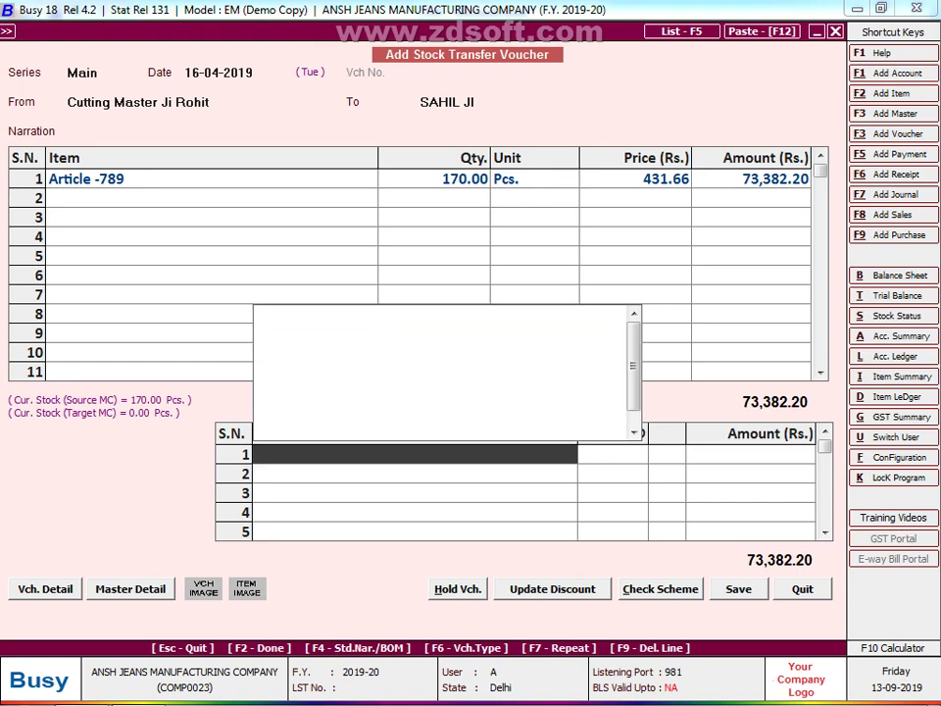
{"action": "key", "text": "BackSpace"}
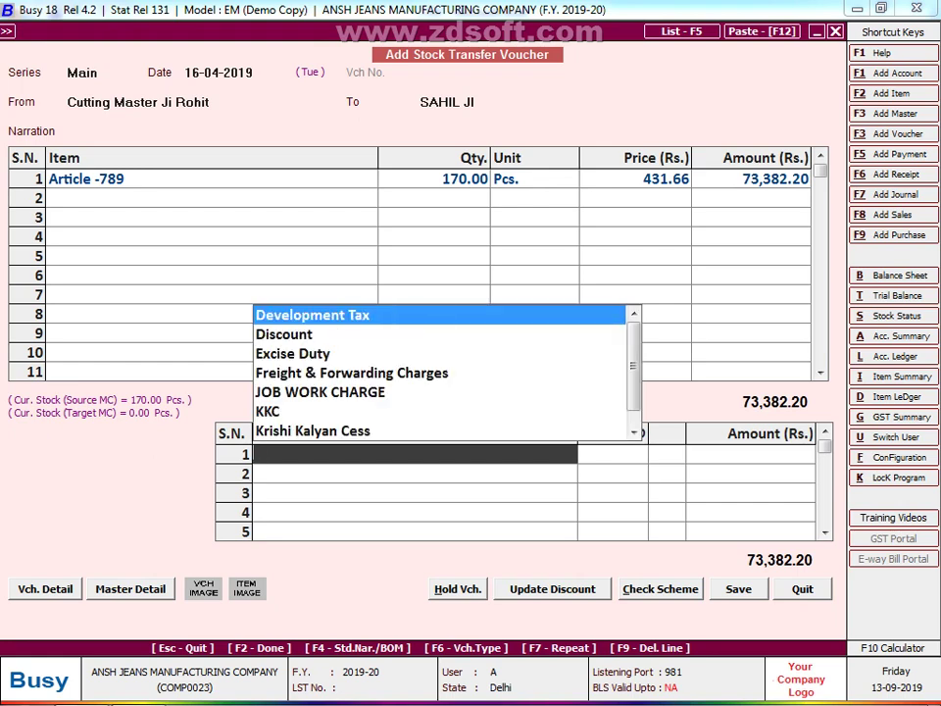
{"action": "type", "text": "F"}
{"action": "key", "text": "BackSpace"}
Create bill sundry MFG CHARGES with nature Others and Stock Transfer cost set to Y.
{"action": "key", "text": "F3"}
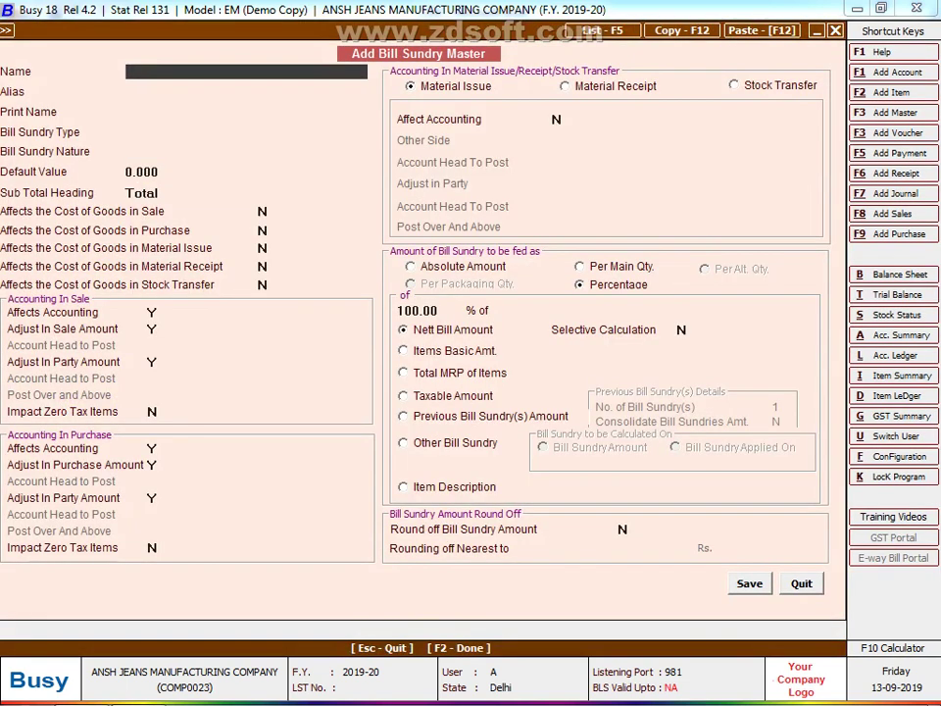
{"action": "type", "text": "MFG CHAR"}
{"action": "type", "text": "GES"}
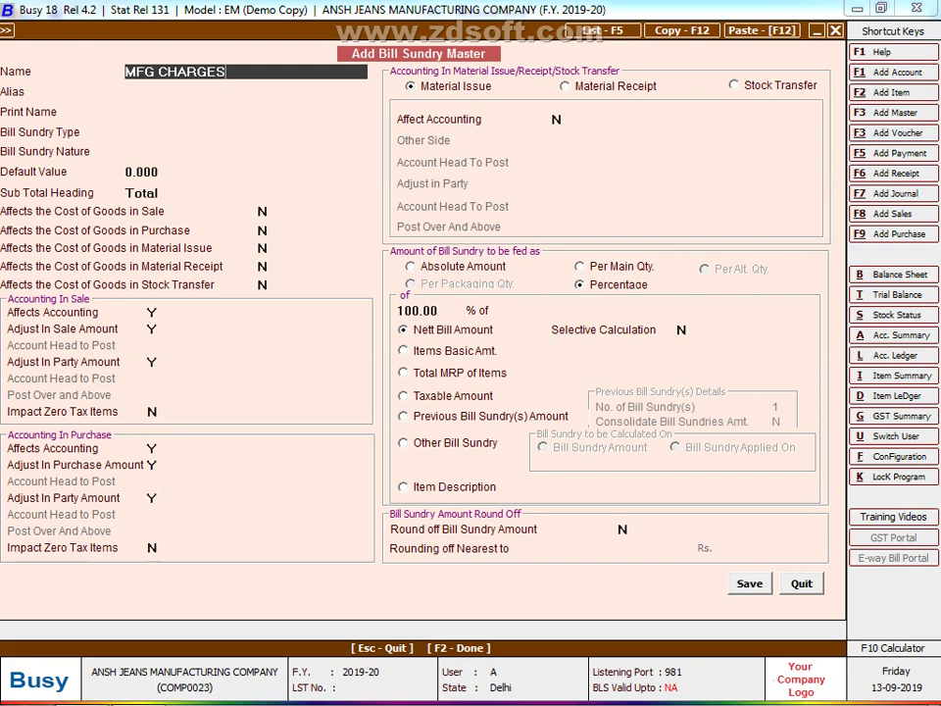
{"action": "key", "text": "Return"}
{"action": "key", "text": "Return"}
{"action": "key", "text": "Return"}
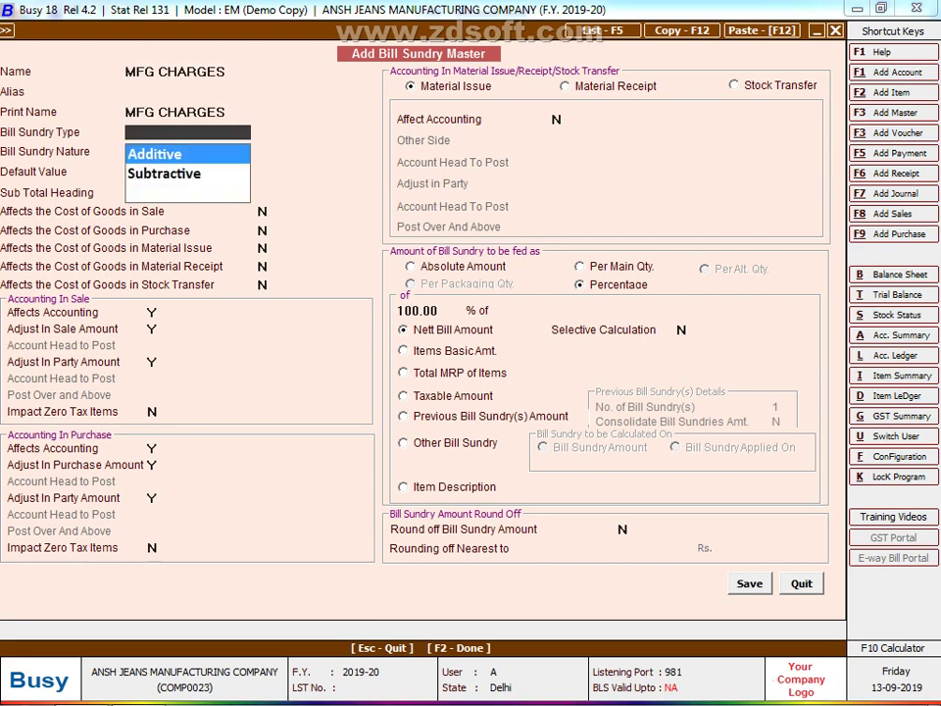
{"action": "key", "text": "Return"}
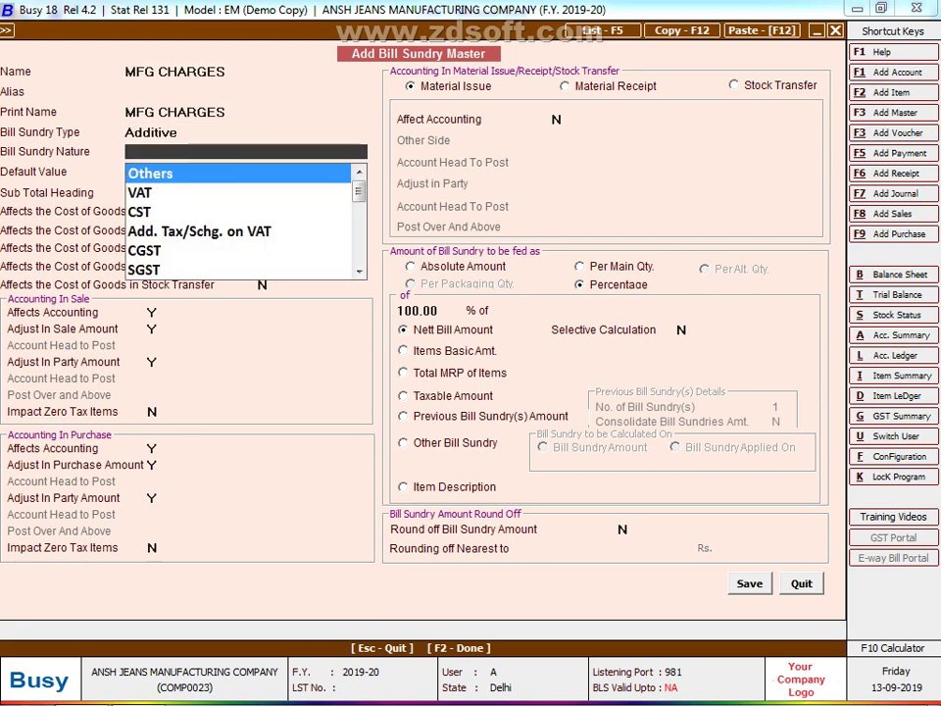
{"action": "key", "text": "Return"}
{"action": "key", "text": "Return"}
{"action": "key", "text": "Return"}
{"action": "key", "text": "Return"}
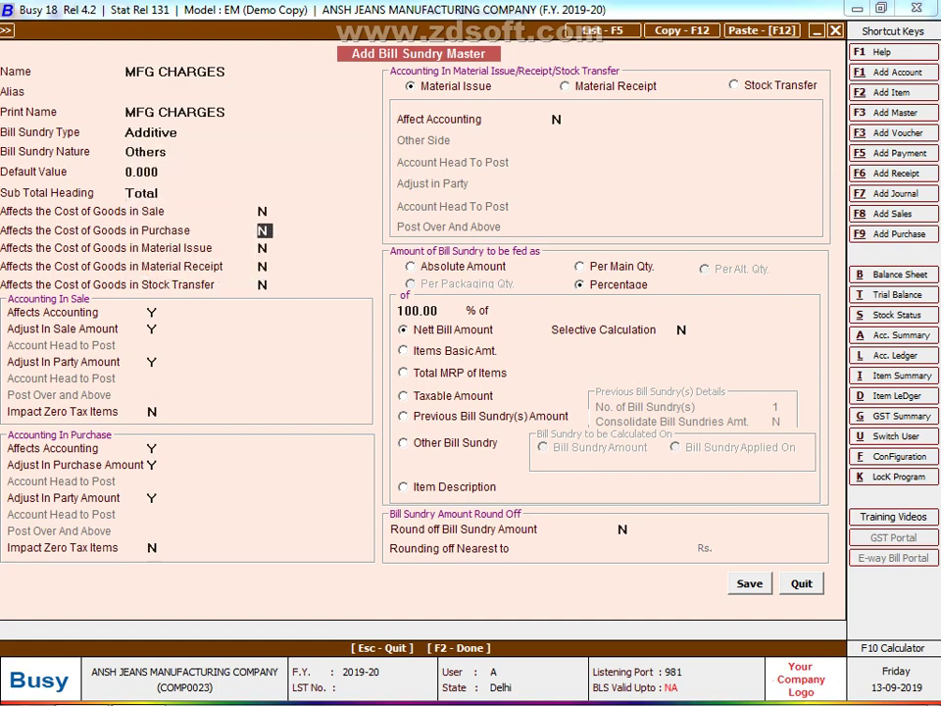
{"action": "key", "text": "Return"}
{"action": "key", "text": "Return"}
{"action": "key", "text": "Return"}
{"action": "type", "text": "y"}
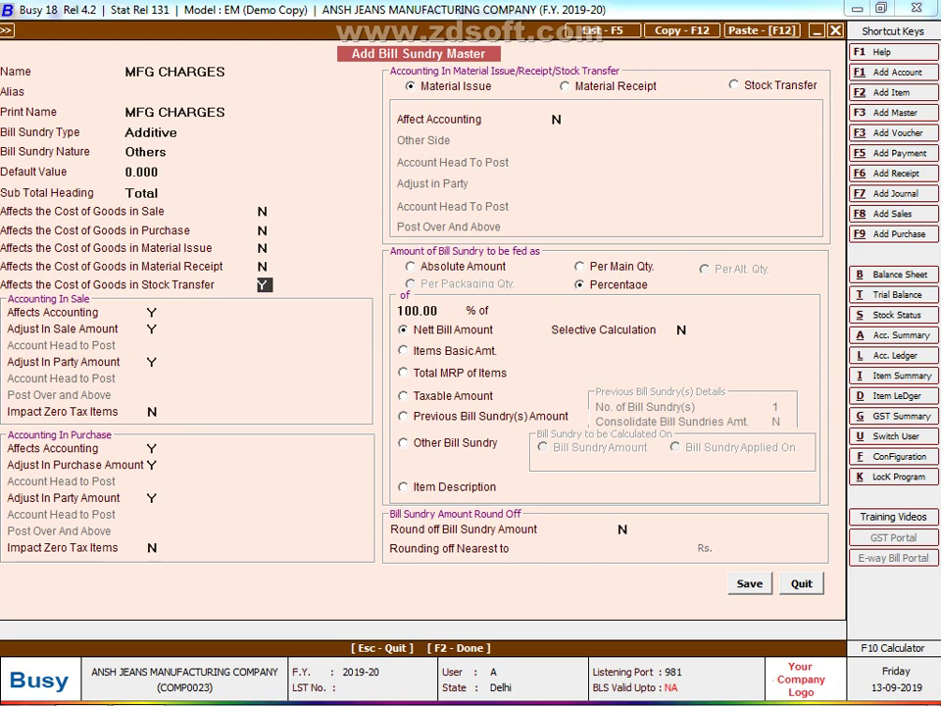
{"action": "key", "text": "Return"}
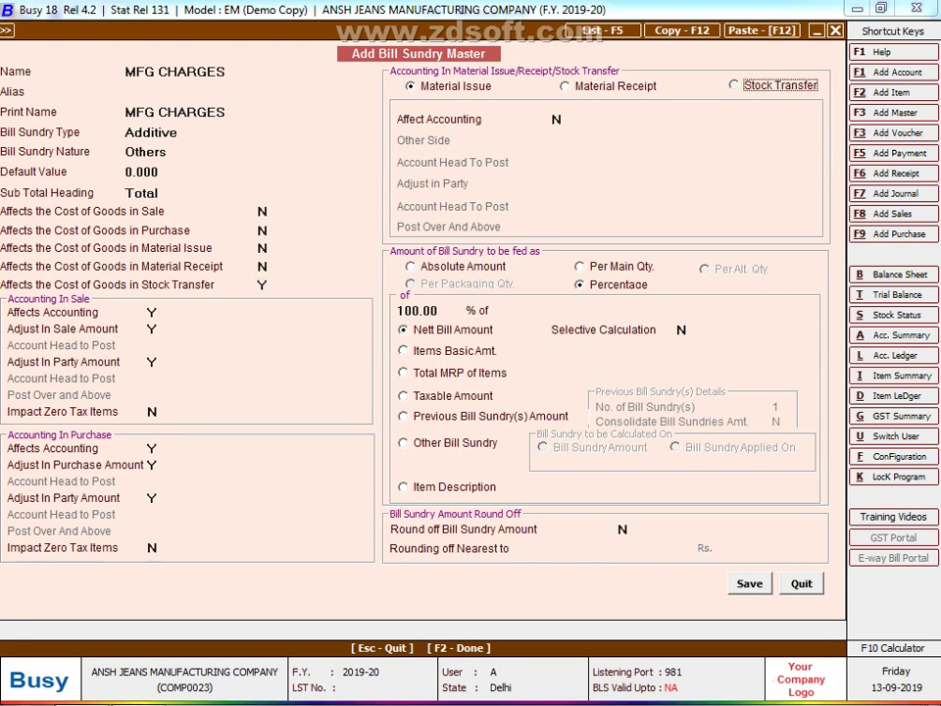
Select Stock Transfer, set Affect Accounting to Y and Specify Acc. Here, and start account 'JOB WORK.......'.
{"action": "key", "text": "space"}
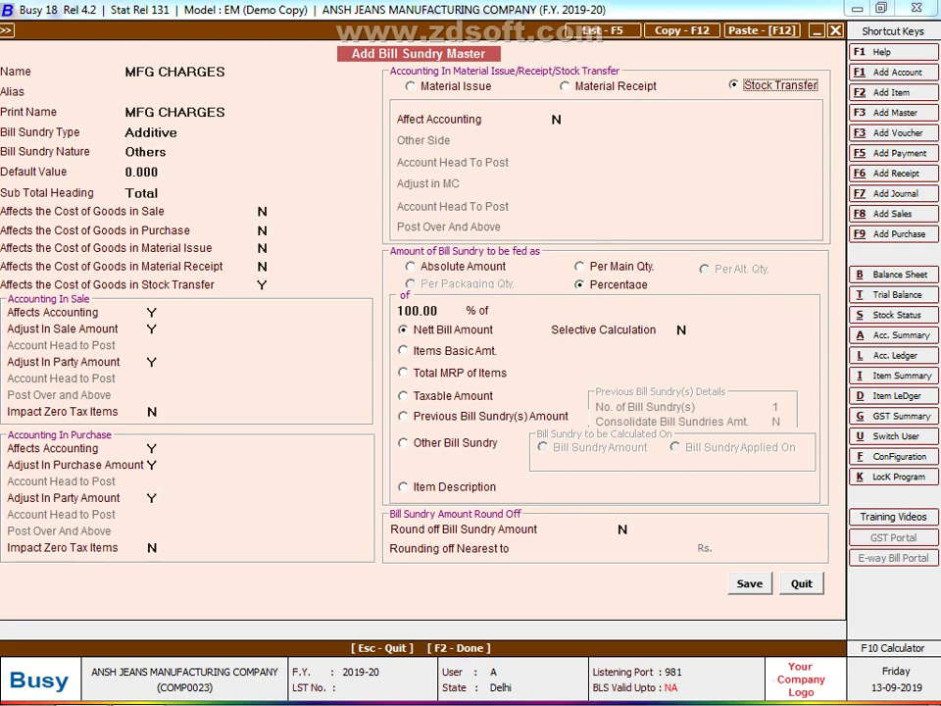
{"action": "key", "text": "Return"}
{"action": "key", "text": "Escape"}
{"action": "type", "text": "y"}
{"action": "key", "text": "Return"}
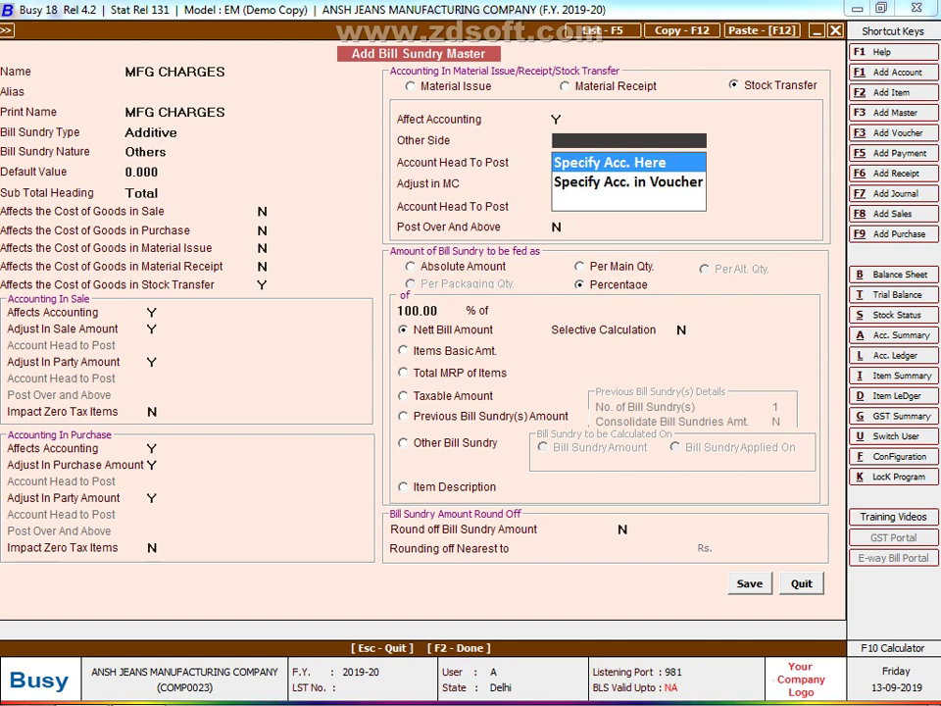
{"action": "key", "text": "Return"}
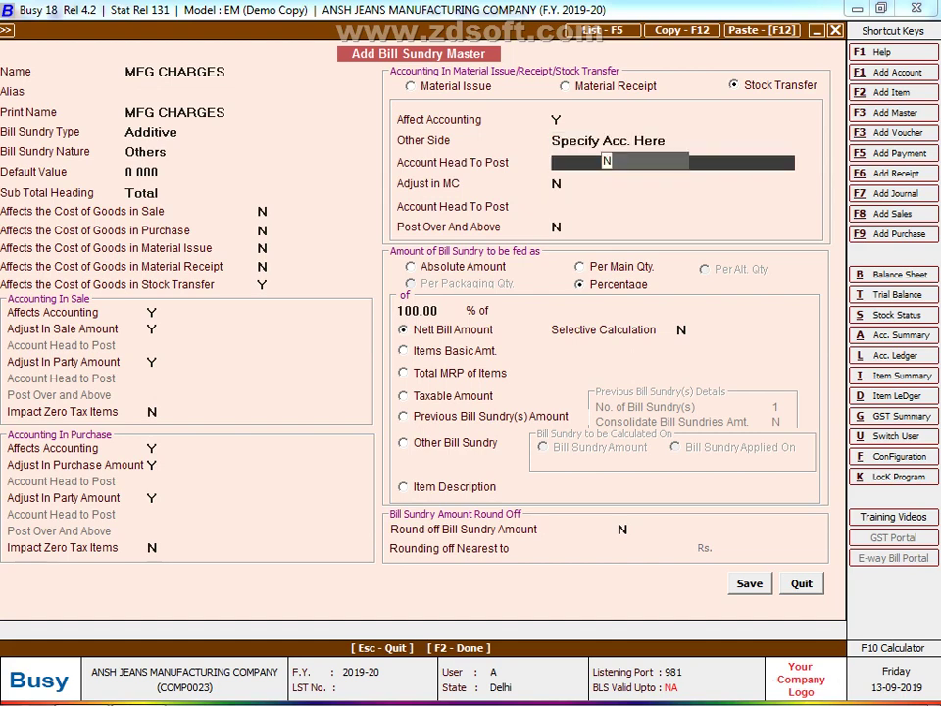
{"action": "key", "text": "F3"}
{"action": "type", "text": "JOB W"}
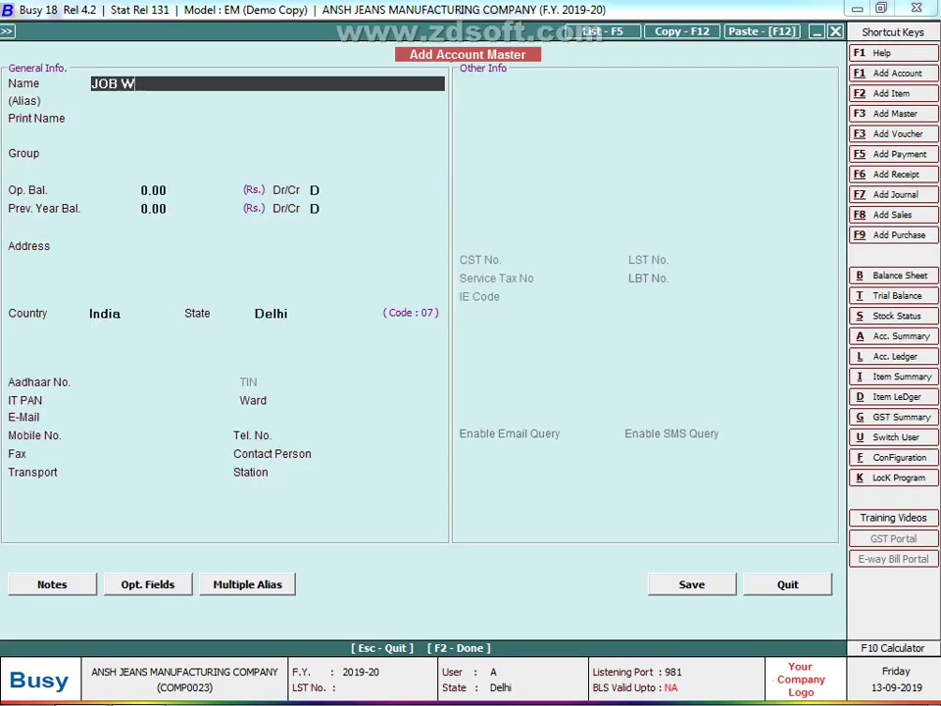
{"action": "type", "text": "ORK......."}
Set the new account's group to Expenses (Direct/Mfg.).
{"action": "key", "text": "Return"}
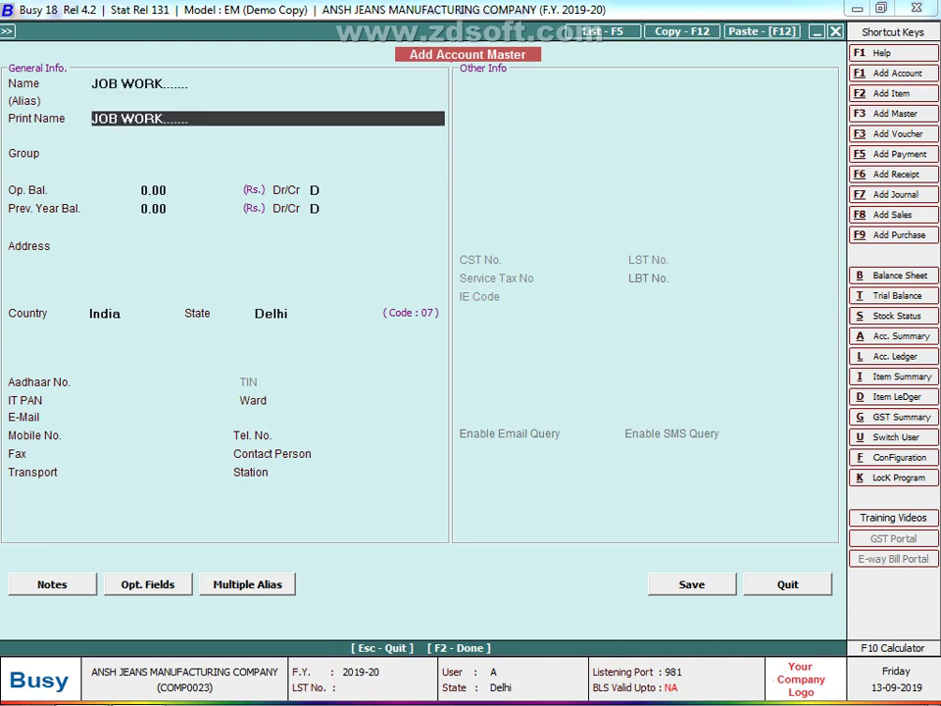
{"action": "key", "text": "Return"}
{"action": "type", "text": "EX"}
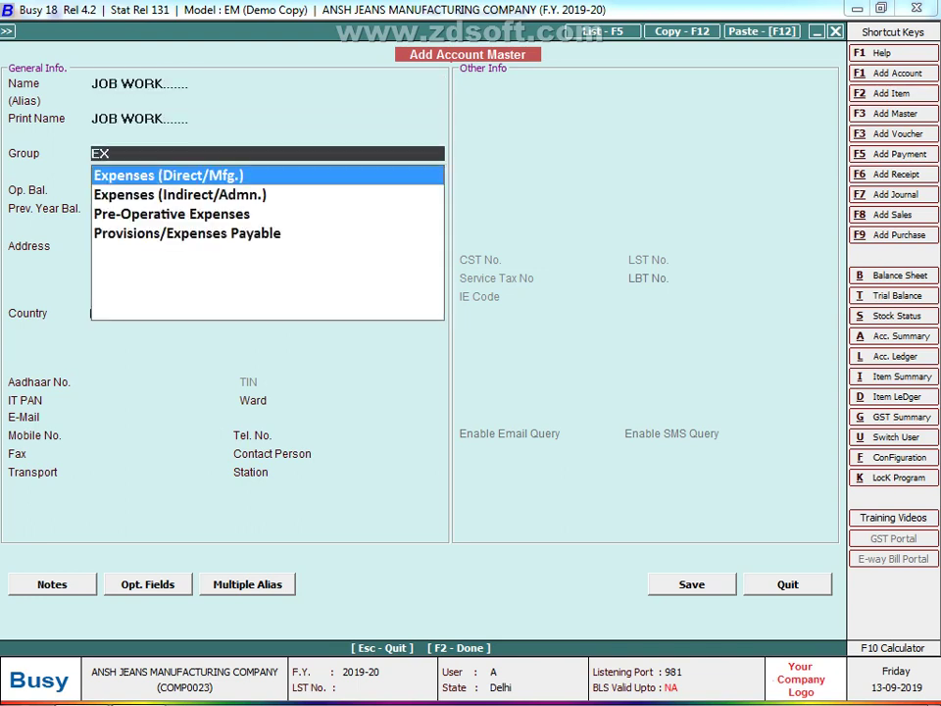
{"action": "key", "text": "Return"}
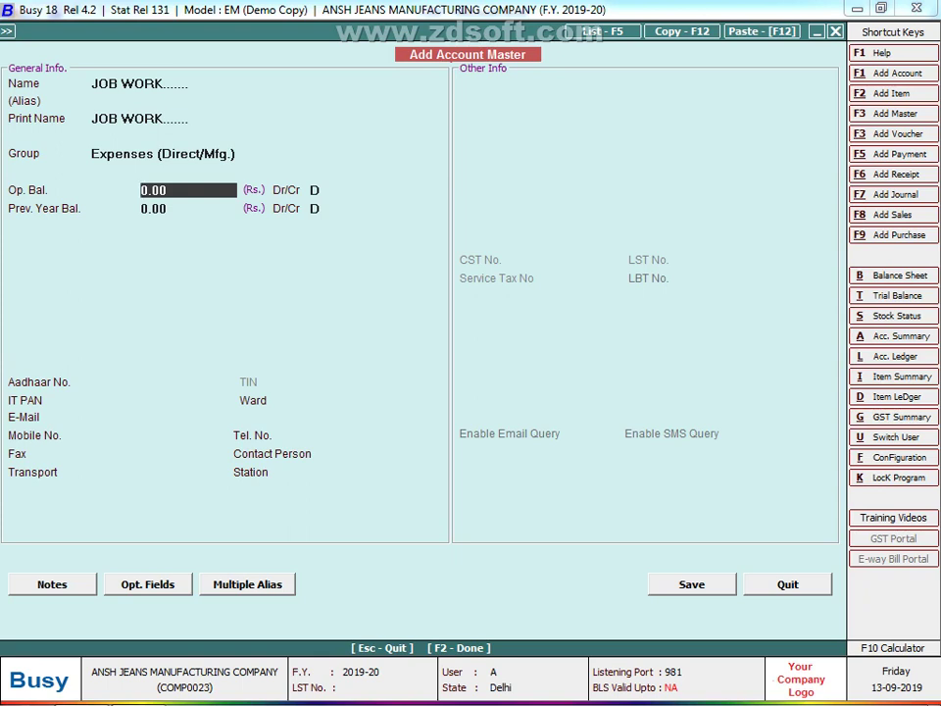
Correct the account name back to 'JOB WORK.......' and finish the remaining fields for saving.
{"action": "left_click", "coordinate": [264, 83]}
{"action": "key", "text": "BackSpace"}
{"action": "key", "text": "BackSpace"}
{"action": "key", "text": "BackSpace"}
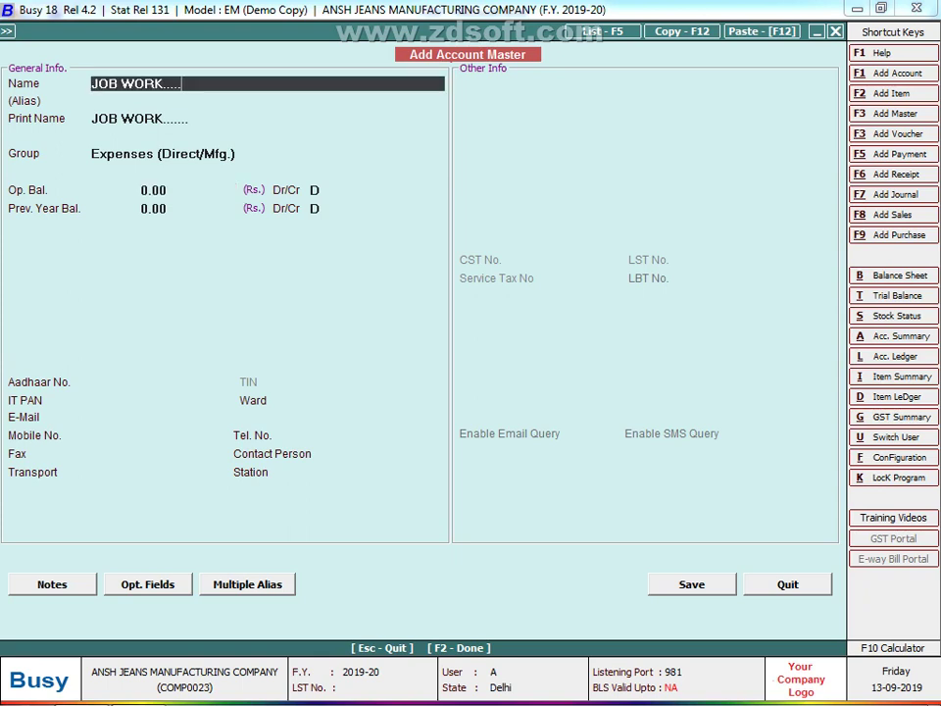
{"action": "key", "text": "BackSpace"}
{"action": "key", "text": "BackSpace"}
{"action": "key", "text": "BackSpace"}
{"action": "key", "text": "BackSpace"}
{"action": "key", "text": "Return"}
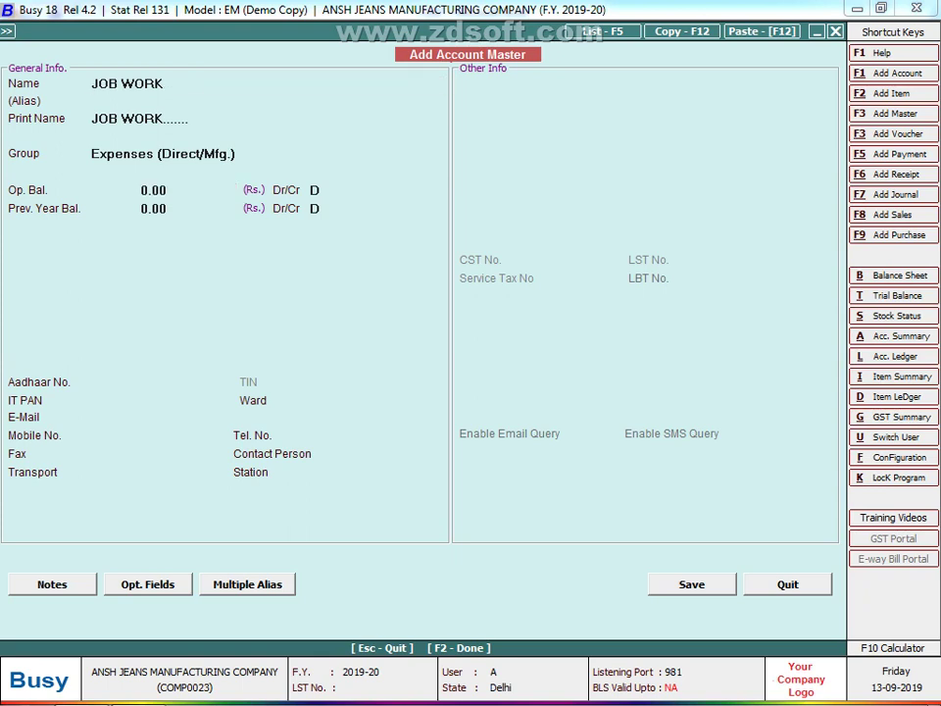
{"action": "left_click", "coordinate": [265, 84]}
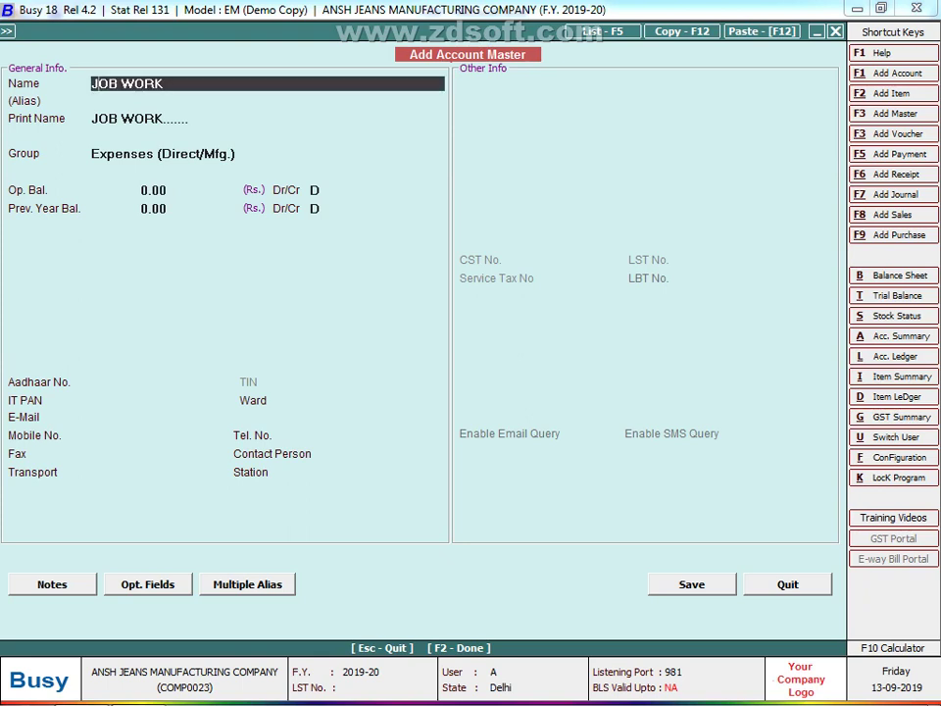
{"action": "type", "text": "....."}
{"action": "type", "text": ".."}
{"action": "key", "text": "Return"}
{"action": "key", "text": "Return"}
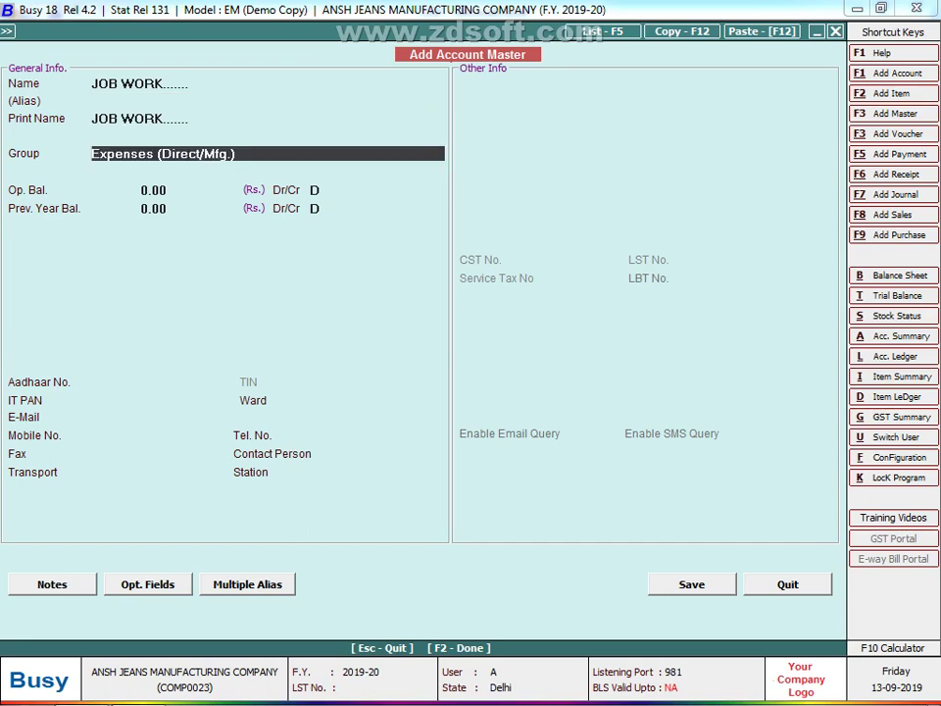
{"action": "key", "text": "Return"}
{"action": "key", "text": "Return"}
{"action": "key", "text": "Return"}
{"action": "key", "text": "Return"}
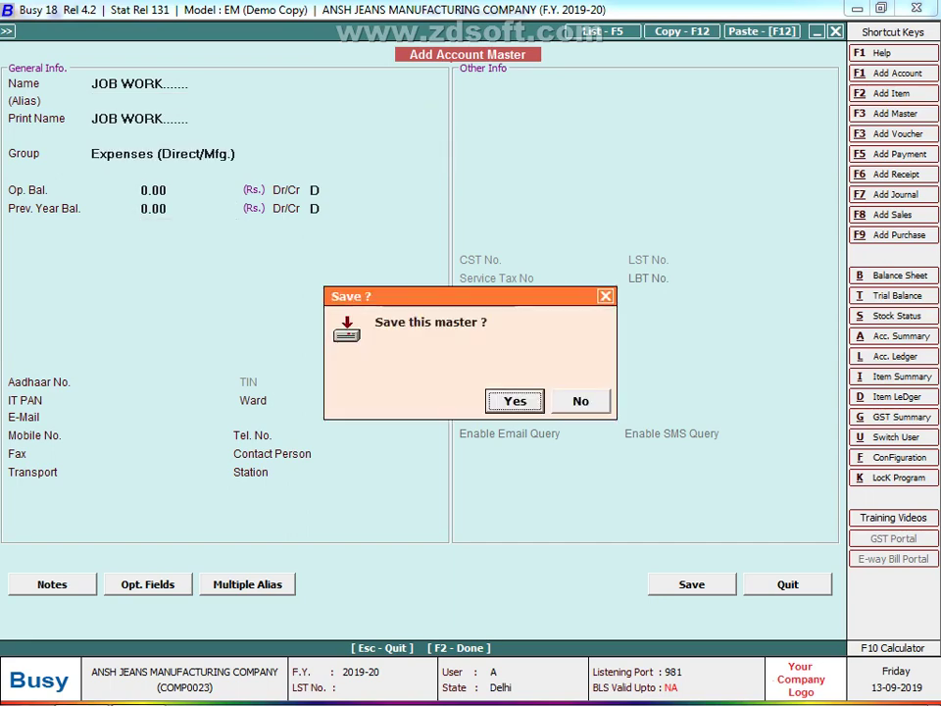
{"action": "key", "text": "Return"}
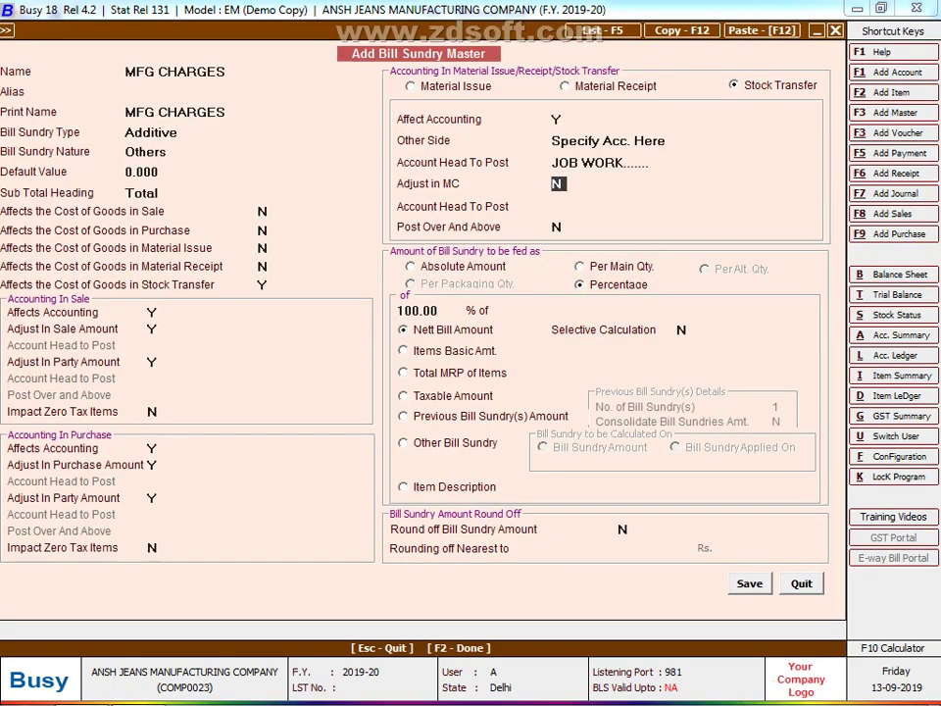
Set Adjust in MC and Post Over And Above to Y, charge Per Main Qty., and check JOB WORK as account head.
{"action": "key", "text": "y"}
{"action": "key", "text": "y"}
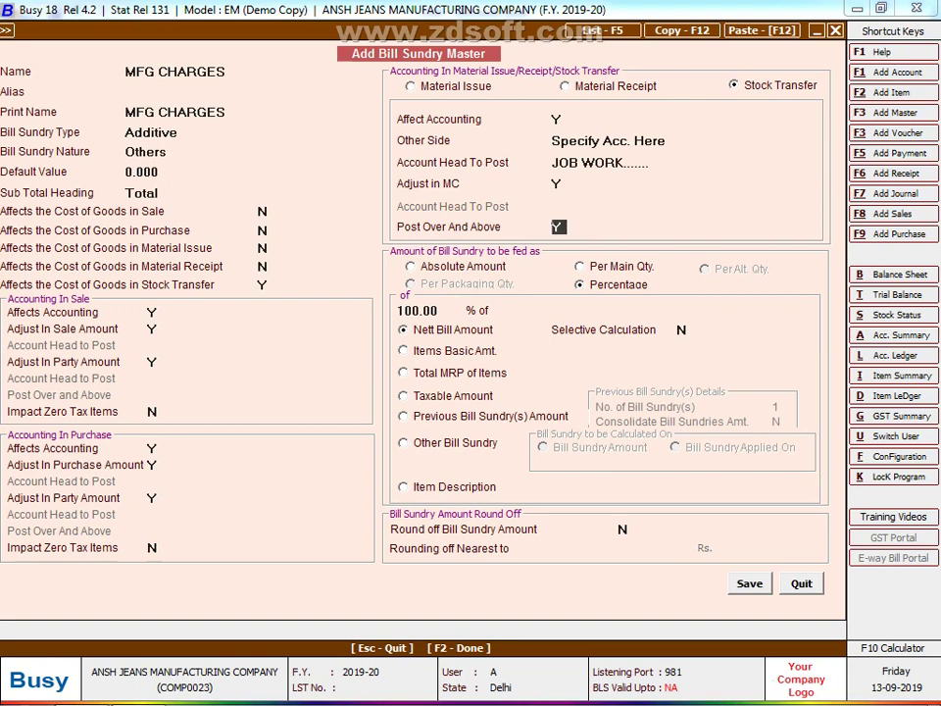
{"action": "key", "text": "Return"}
{"action": "key", "text": "Up"}
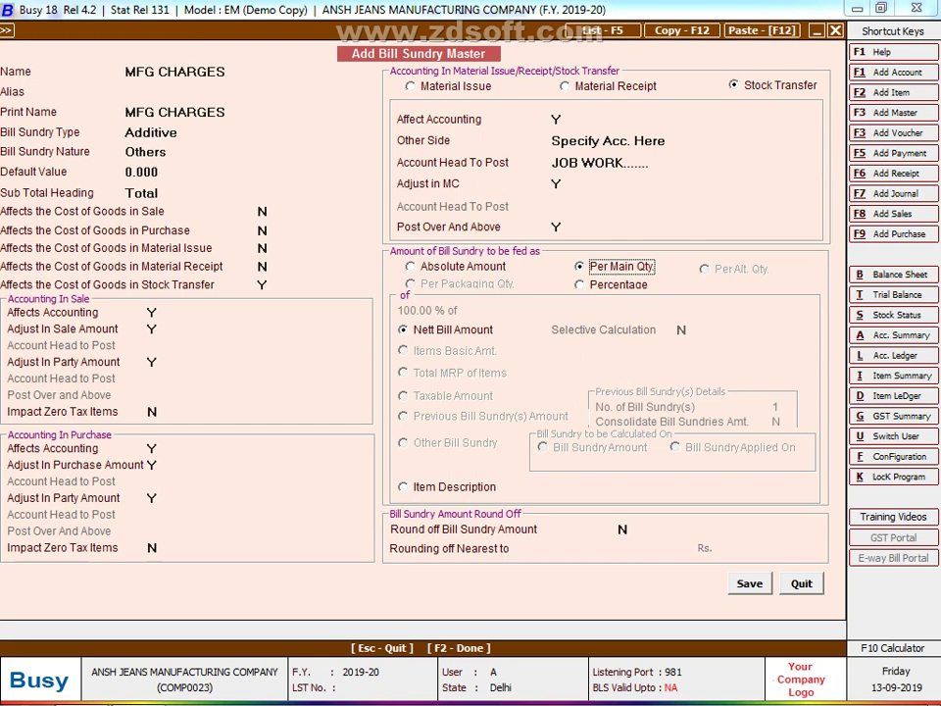
{"action": "left_click", "coordinate": [176, 72]}
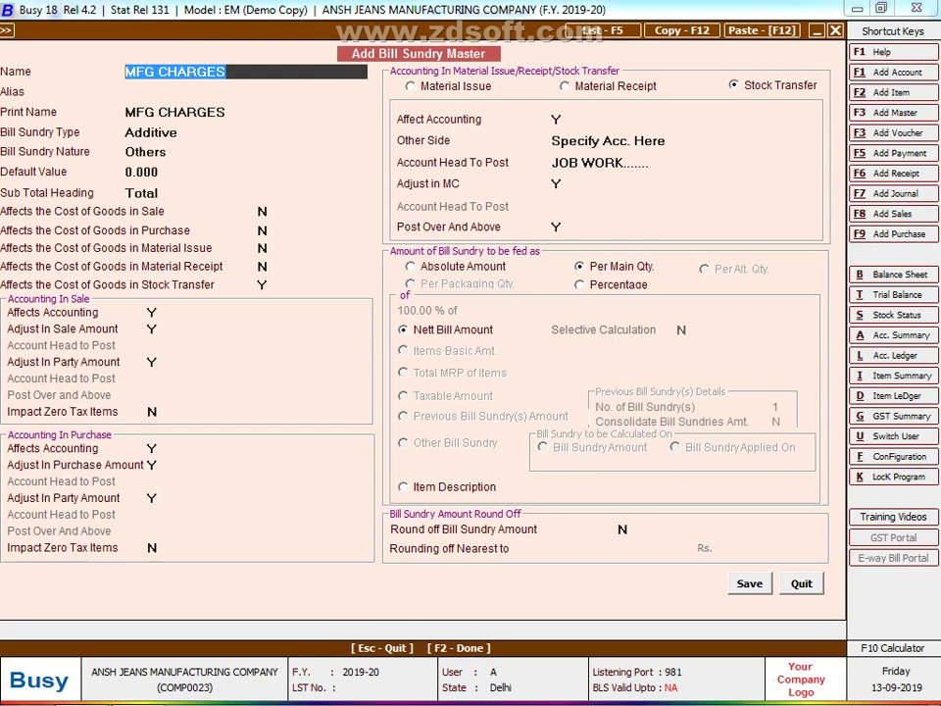
{"action": "left_click", "coordinate": [600, 162]}
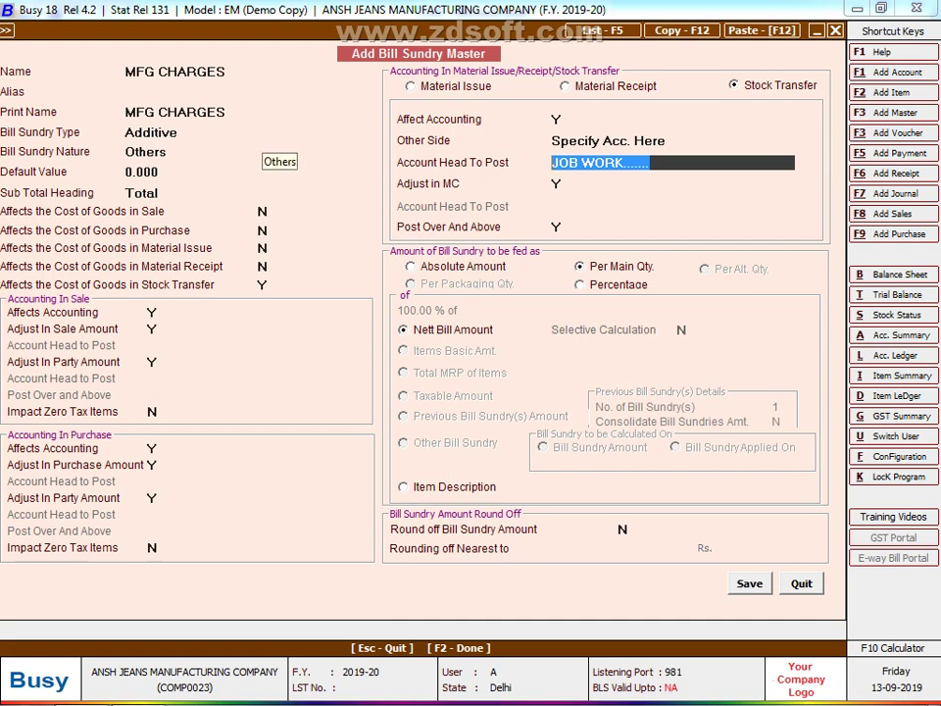
{"action": "left_click", "coordinate": [176, 72]}
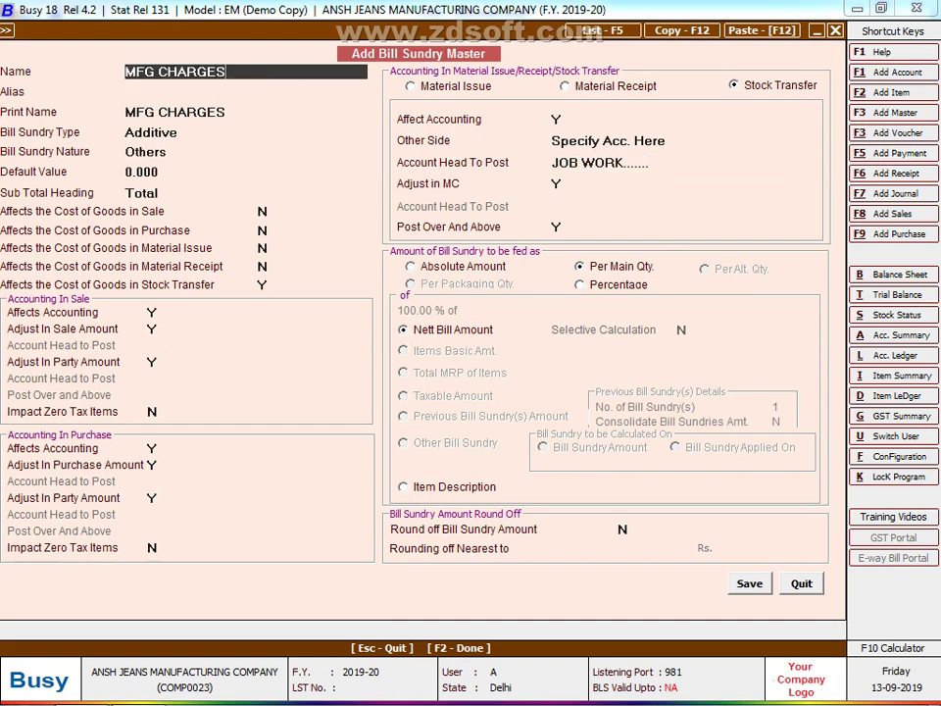
{"action": "type", "text": "SDFCZV"}
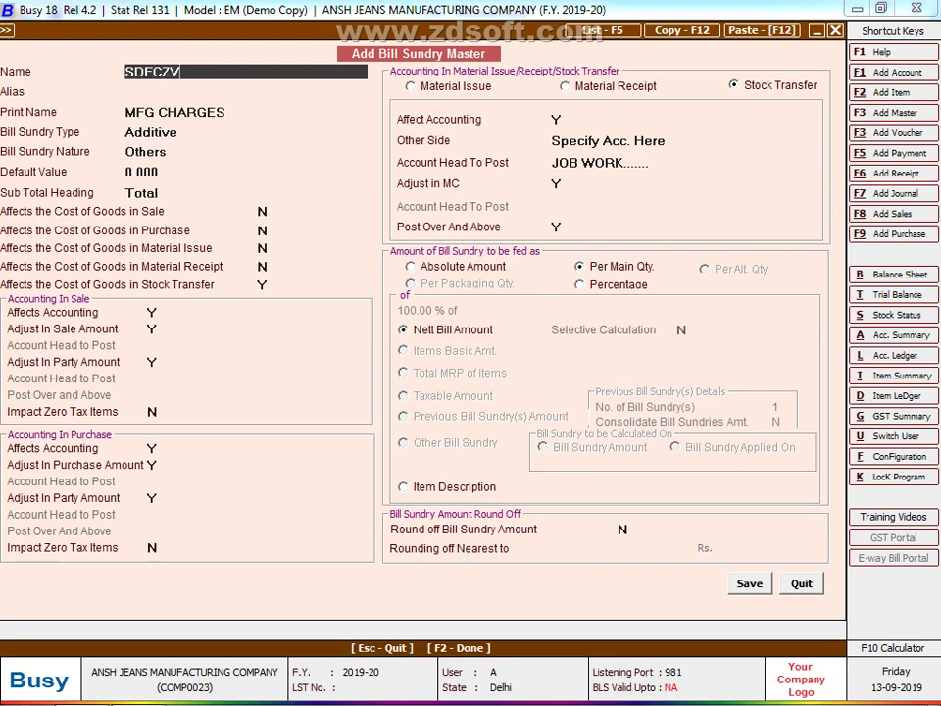
{"action": "type", "text": "ZV"}
{"action": "key", "text": "Return"}
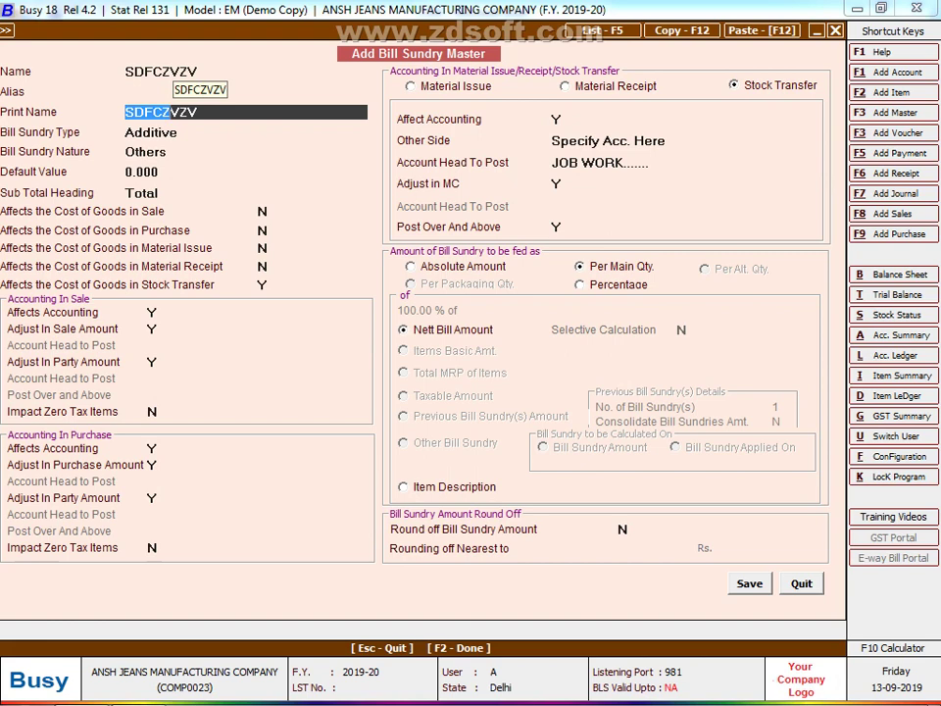
{"action": "left_click", "coordinate": [162, 72]}
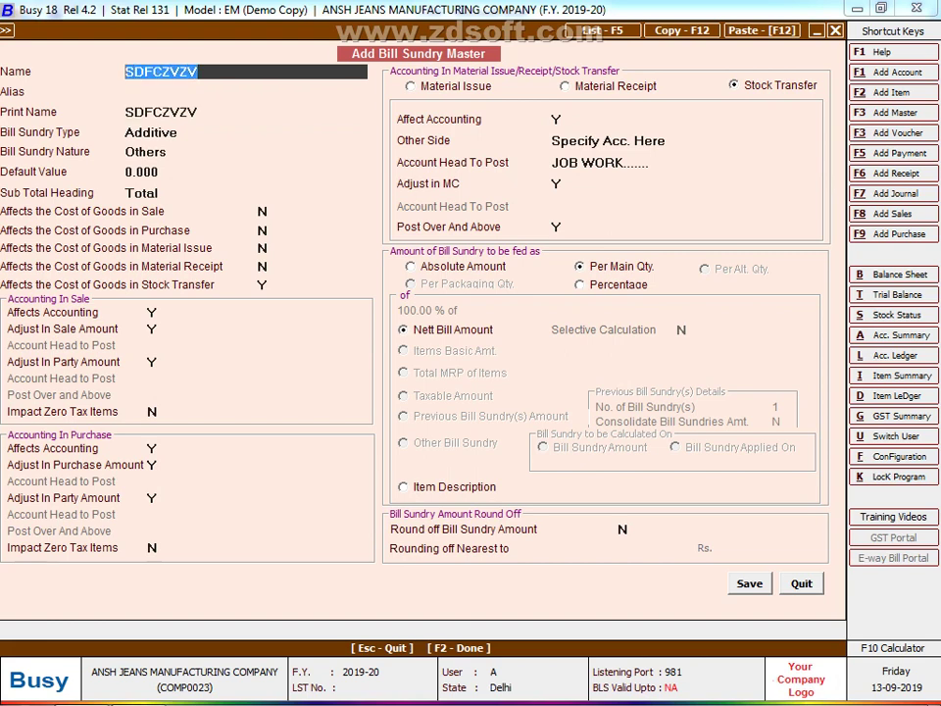
{"action": "type", "text": "MFG"}
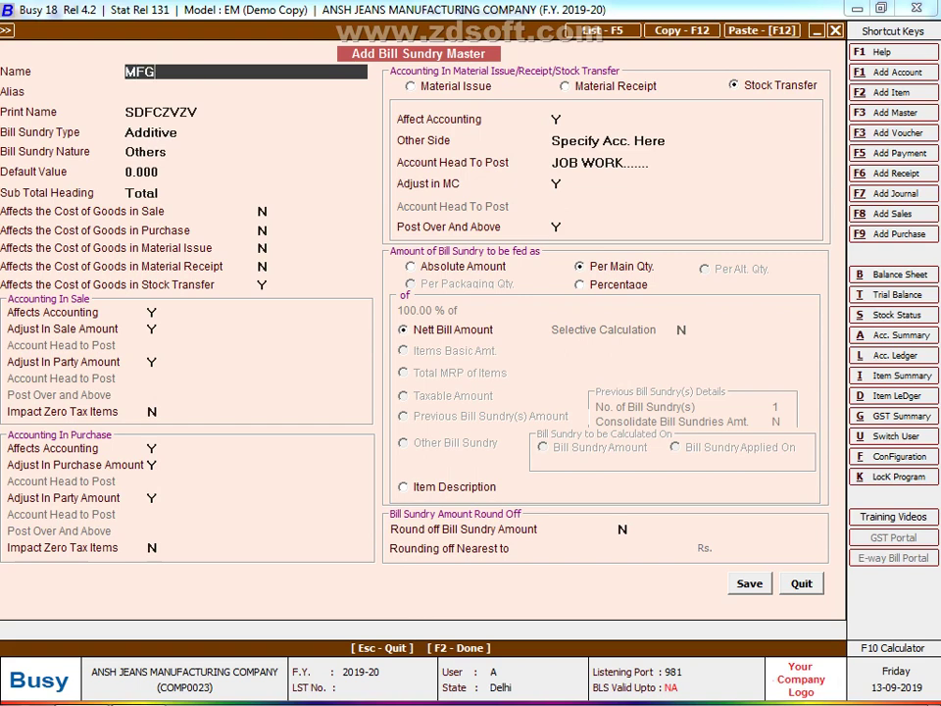
{"action": "type", "text": " CHARGES"}
{"action": "key", "text": "Return"}
{"action": "key", "text": "Return"}
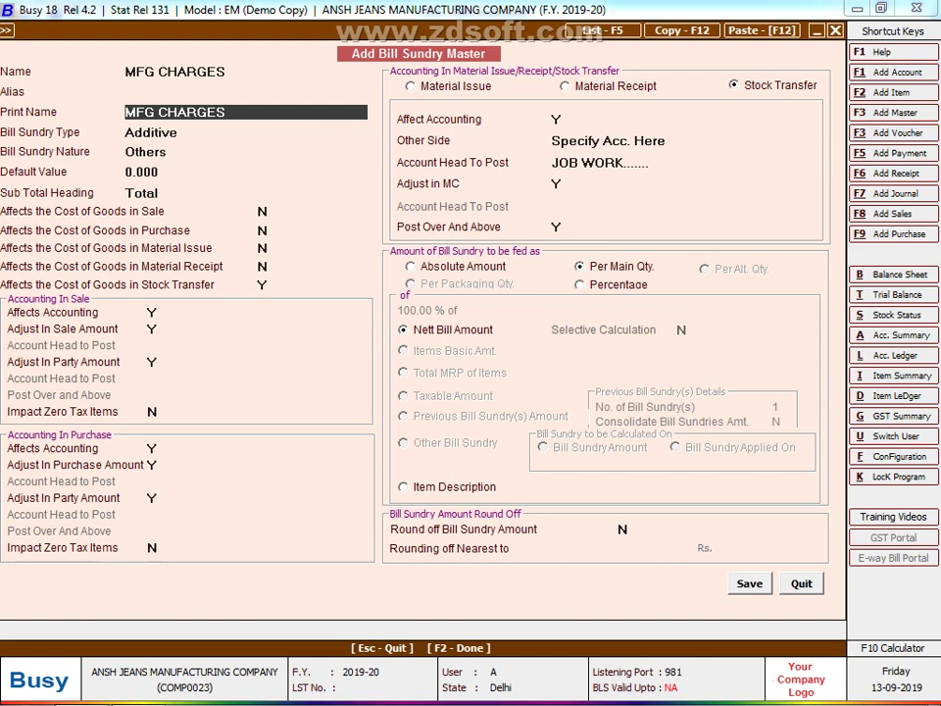
Delete the MFG CHARGES bill sundry master and return to the Article -789 transfer voucher.
{"action": "left_click", "coordinate": [174, 72]}
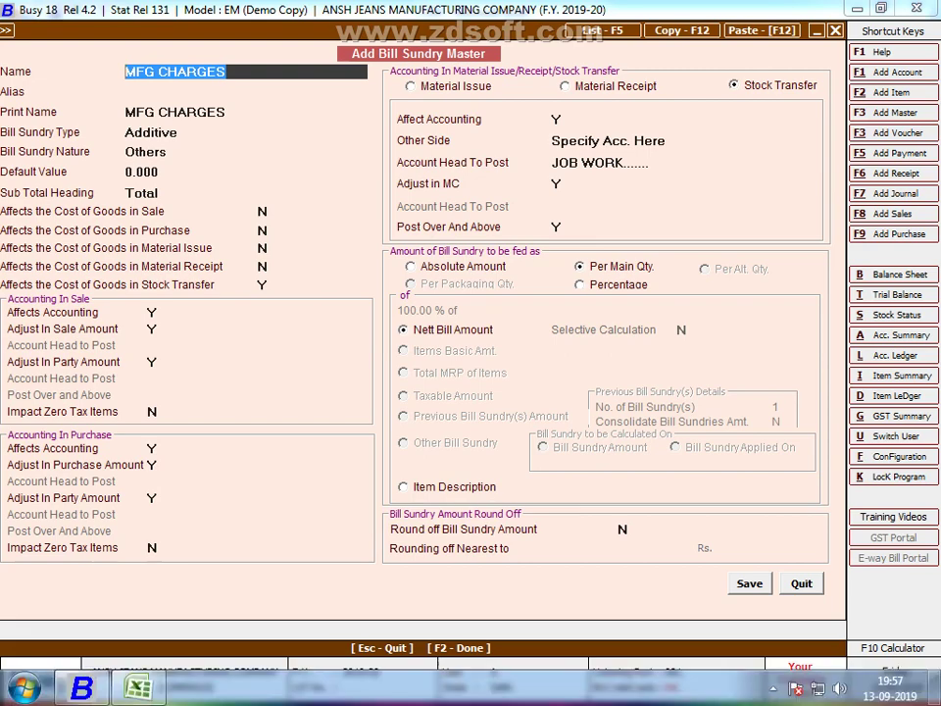
{"action": "key", "text": "F2"}
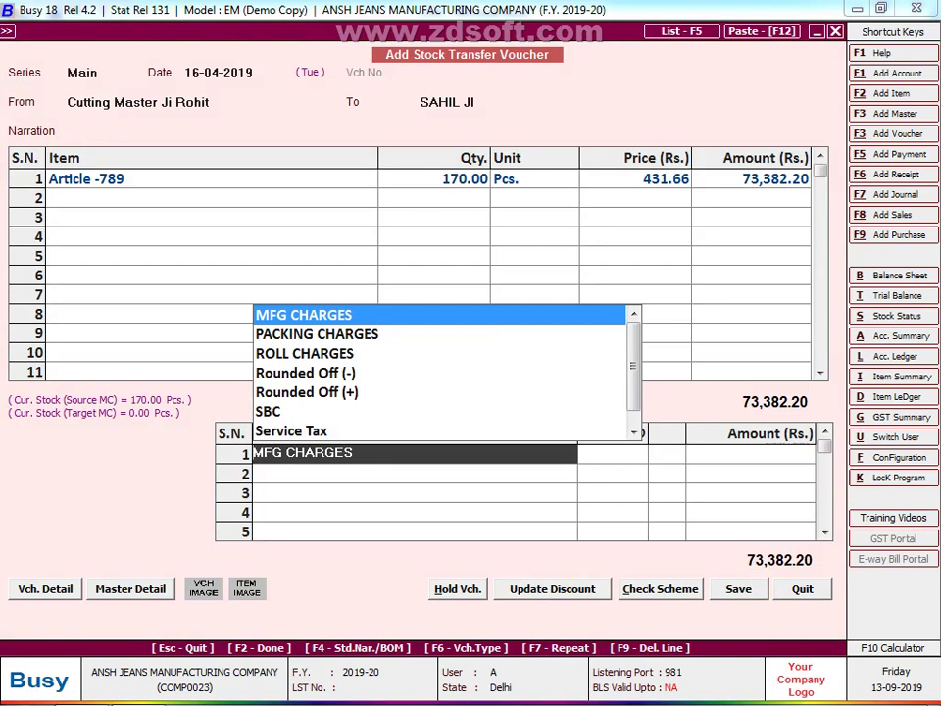
{"action": "key", "text": "Return"}
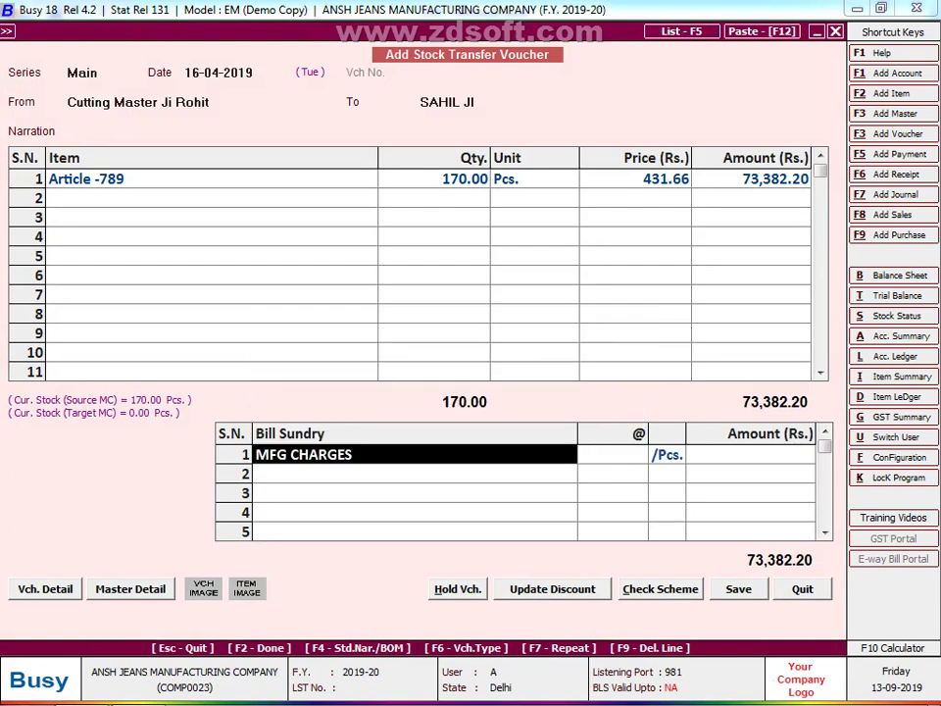
{"action": "key", "text": "ctrl+Return"}
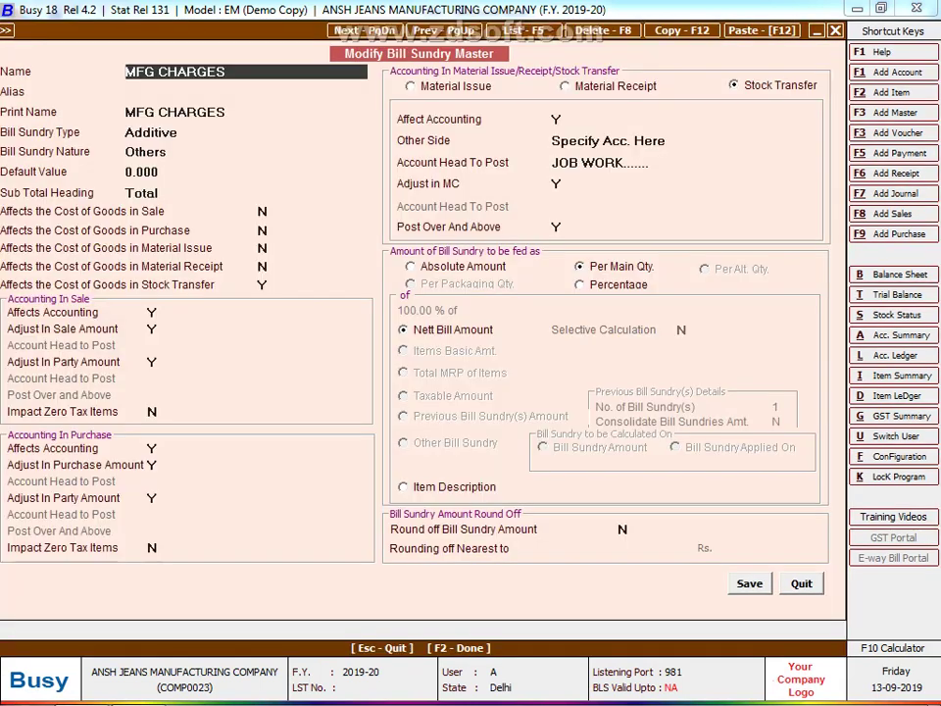
{"action": "key", "text": "F8"}
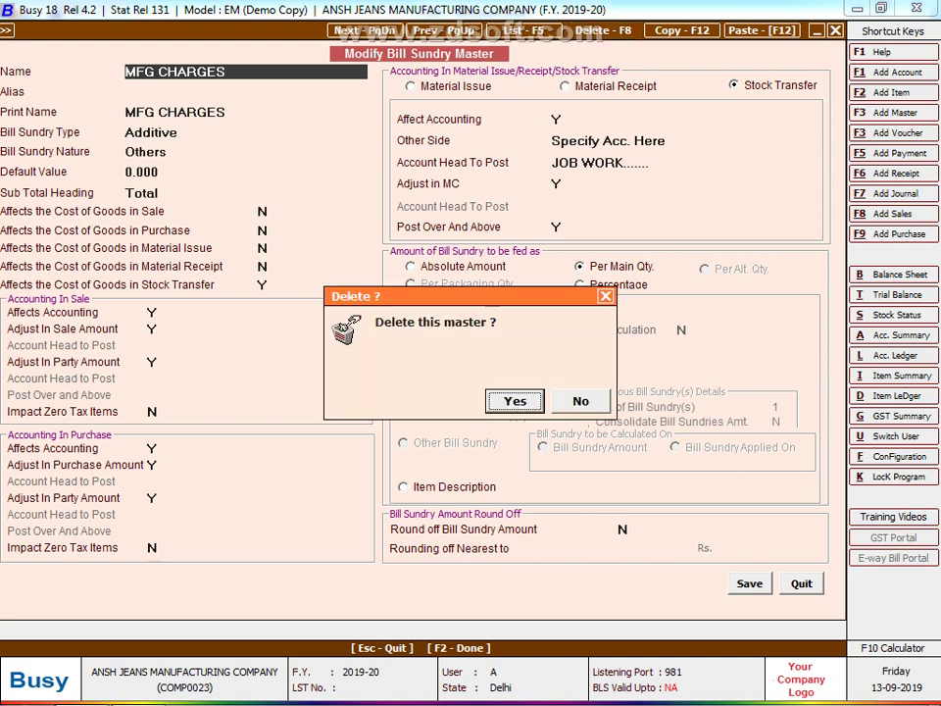
{"action": "key", "text": "Return"}
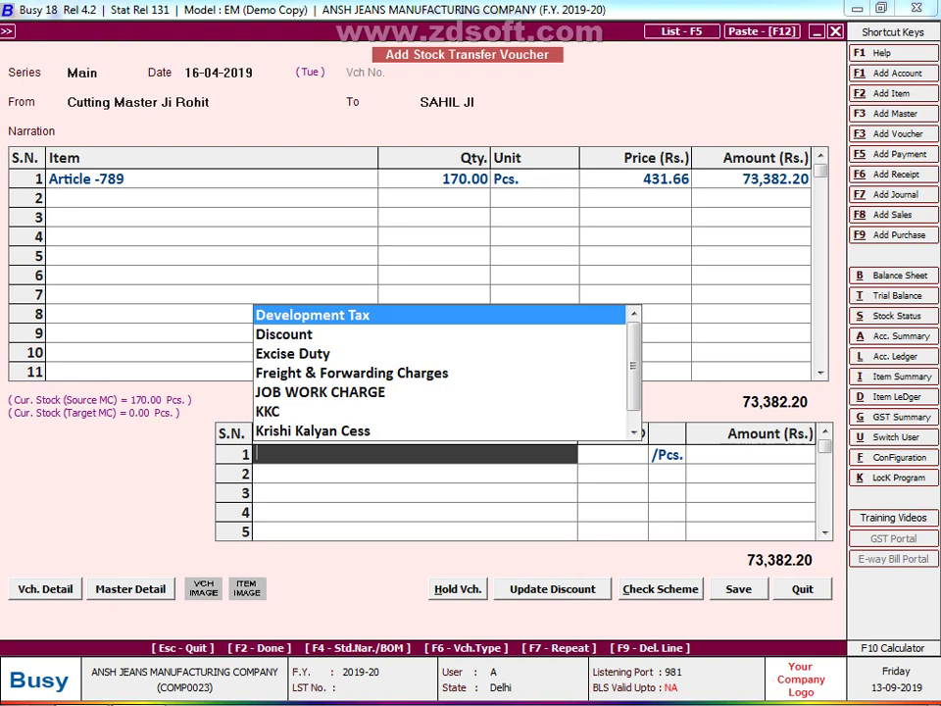
Create a new Additive bill sundry named MFG CHARGES and switch to its Stock Transfer settings.
{"action": "key", "text": "F3"}
{"action": "type", "text": "M"}
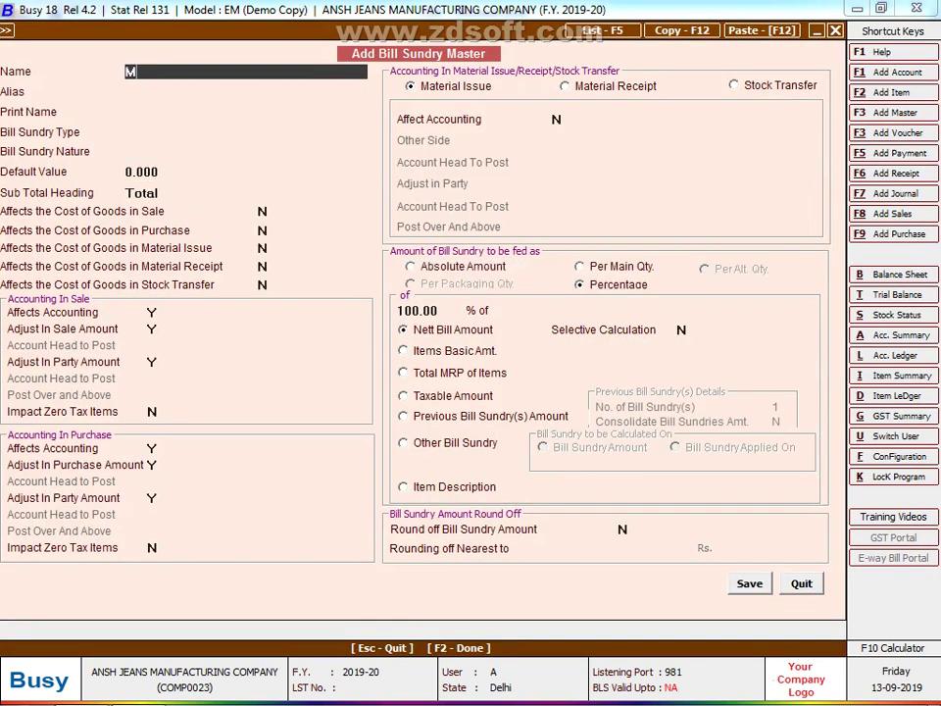
{"action": "type", "text": "FG CHA"}
{"action": "type", "text": "RGES"}
{"action": "key", "text": "Return"}
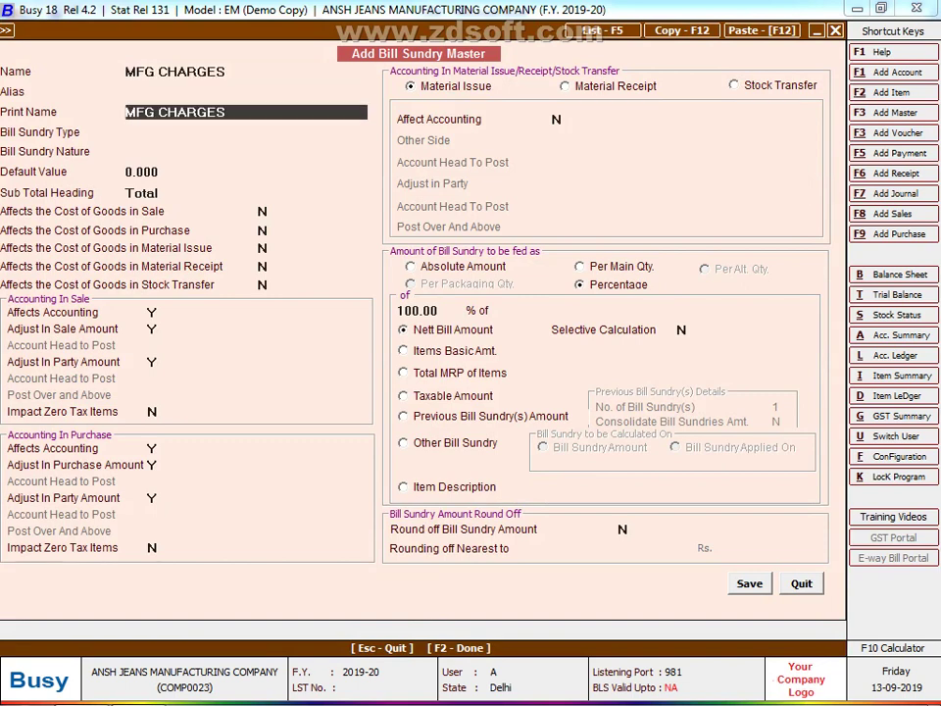
{"action": "key", "text": "Return"}
{"action": "key", "text": "Return"}
{"action": "key", "text": "Return"}
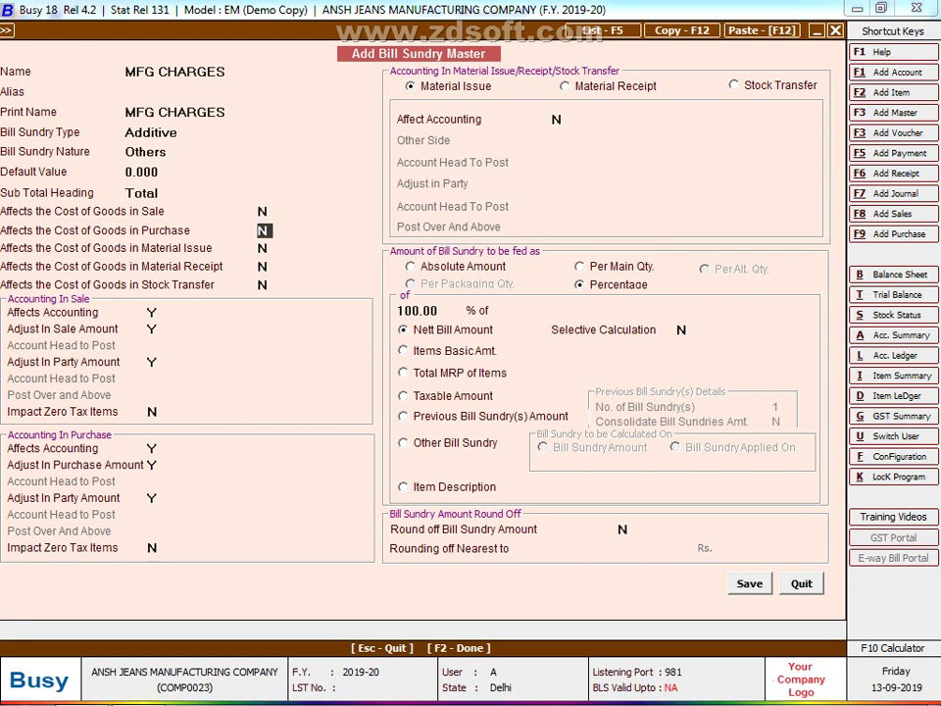
Turn on the cost-of-goods and Affect Accounting options, posting to the JOB WORK account.
{"action": "key", "text": "Return"}
{"action": "key", "text": "Return"}
{"action": "key", "text": "Return"}
{"action": "type", "text": "y"}
{"action": "left_click", "coordinate": [779, 85]}
{"action": "key", "text": "Return"}
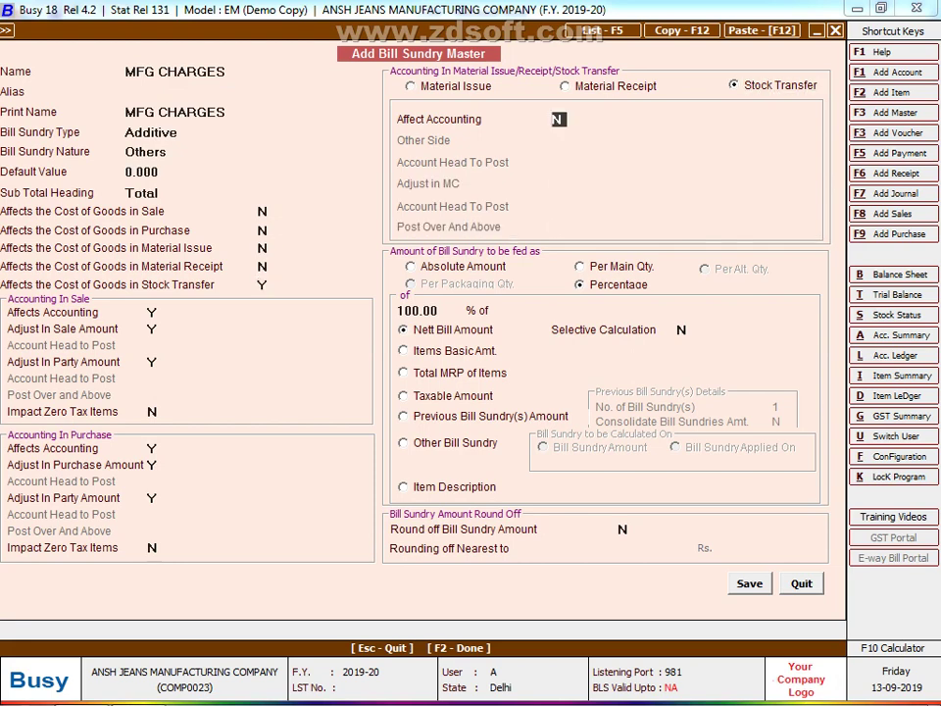
{"action": "type", "text": "y"}
{"action": "key", "text": "Return"}
Set the remaining options to Y, calculate per main quantity, and save the MFG CHARGES master.
{"action": "key", "text": "Return"}
{"action": "type", "text": "Jo"}
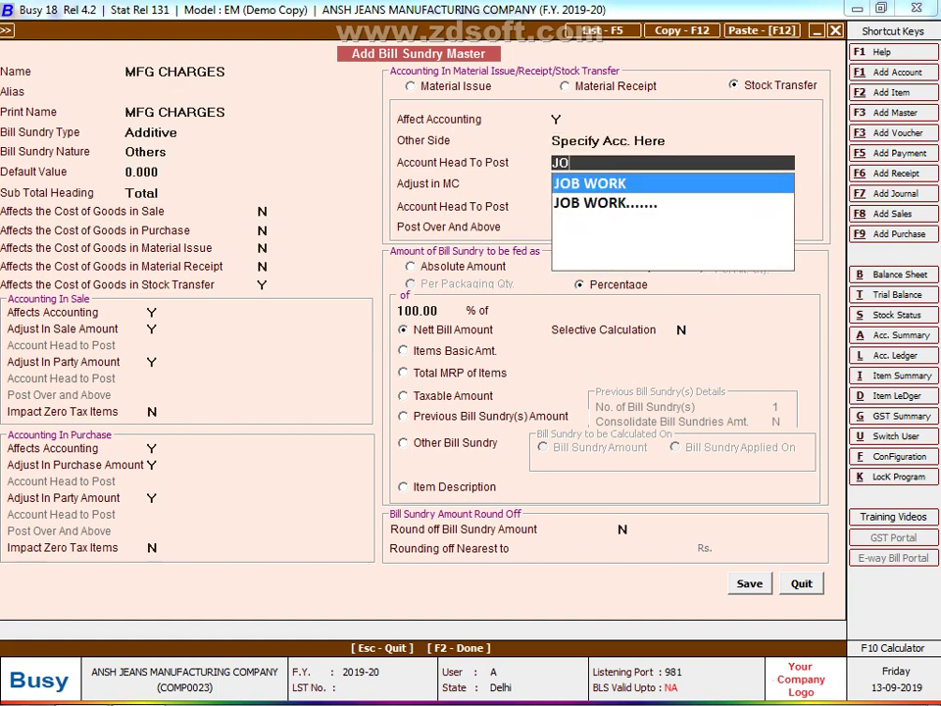
{"action": "key", "text": "Down"}
{"action": "key", "text": "Return"}
{"action": "type", "text": "y"}
{"action": "key", "text": "Return"}
{"action": "type", "text": "y"}
{"action": "key", "text": "Return"}
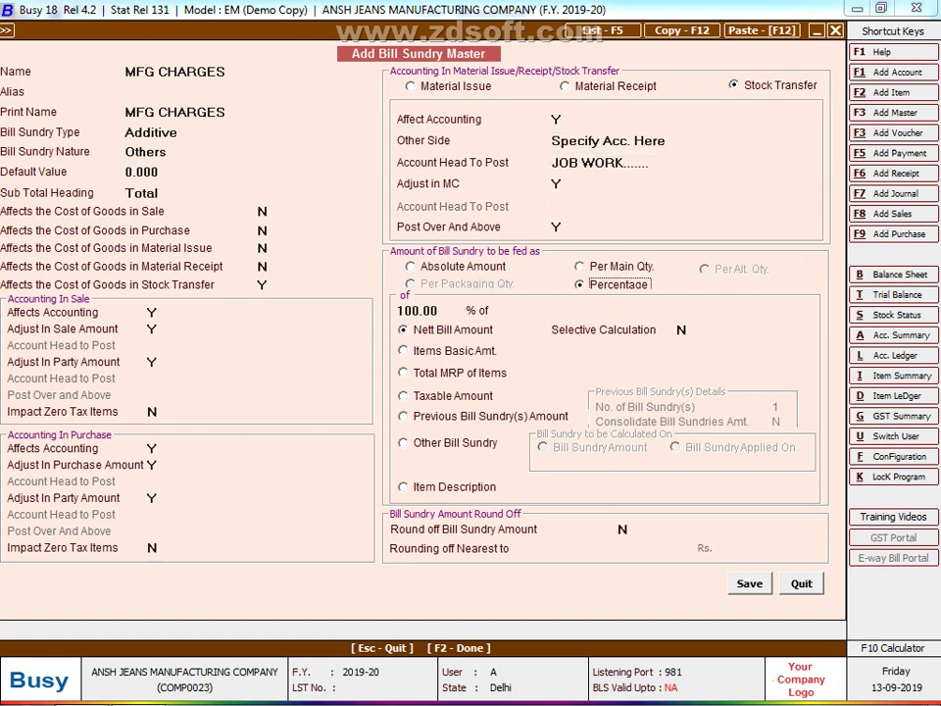
{"action": "key", "text": "Up"}
{"action": "key", "text": "Return"}
{"action": "key", "text": "F2"}
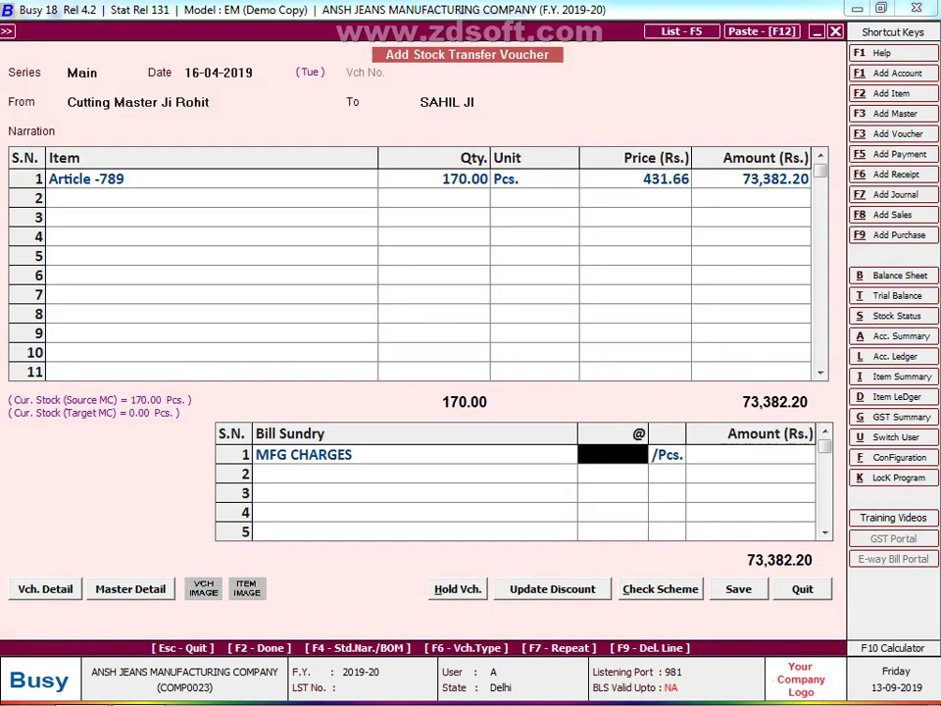
Enter the Excel-checked 6.5/Pcs MFG CHARGES rate, giving 1,105.00, and save the voucher.
{"action": "key", "text": "alt+Tab"}
{"action": "key", "text": "alt+Tab"}
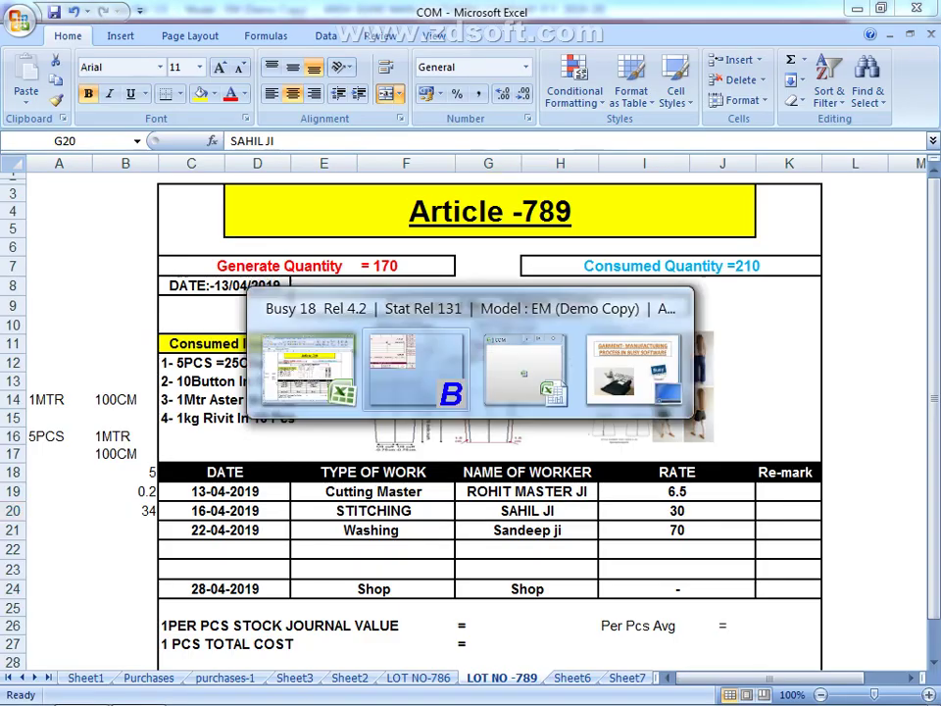
{"action": "type", "text": "6.5"}
{"action": "key", "text": "Return"}
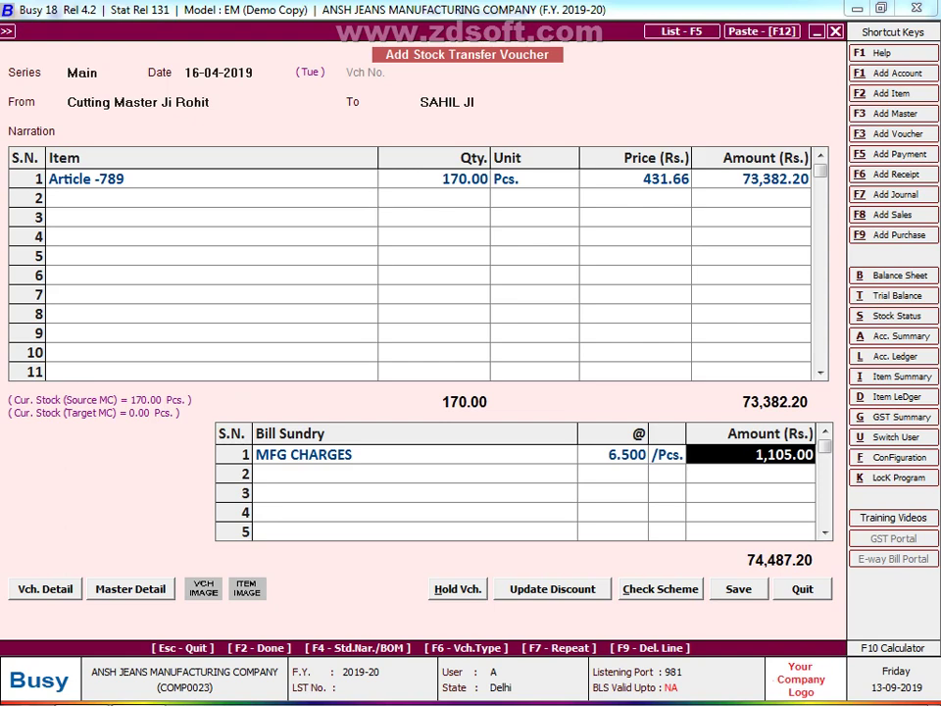
{"action": "key", "text": "Return"}
{"action": "key", "text": "F2"}
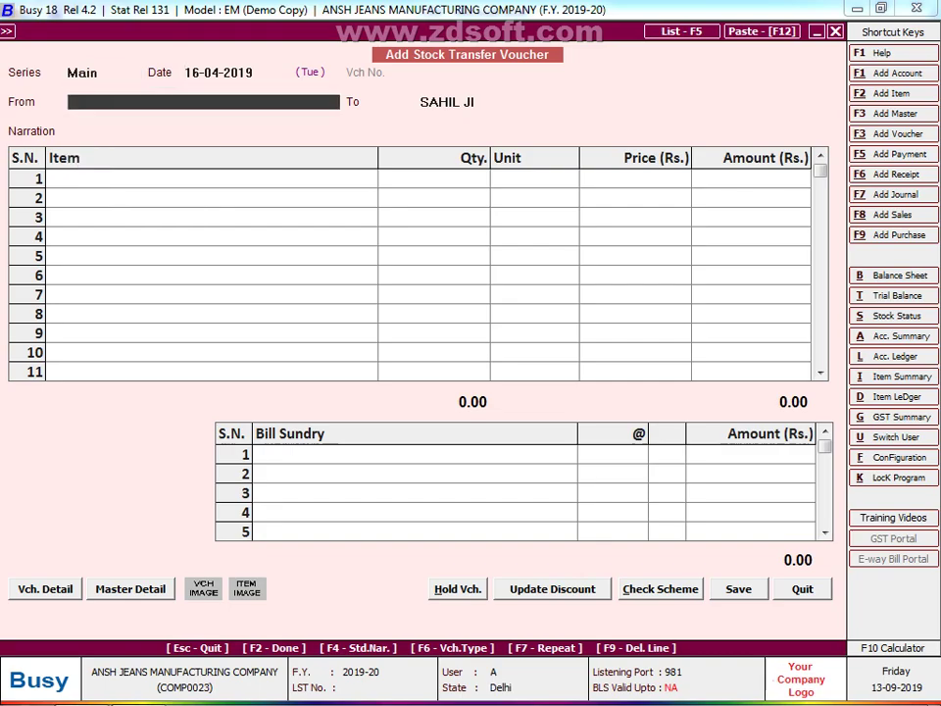
Enter a transfer of 170 Pcs of Article -789 from the stitching centre to washing.
{"action": "key", "text": "alt+Tab"}
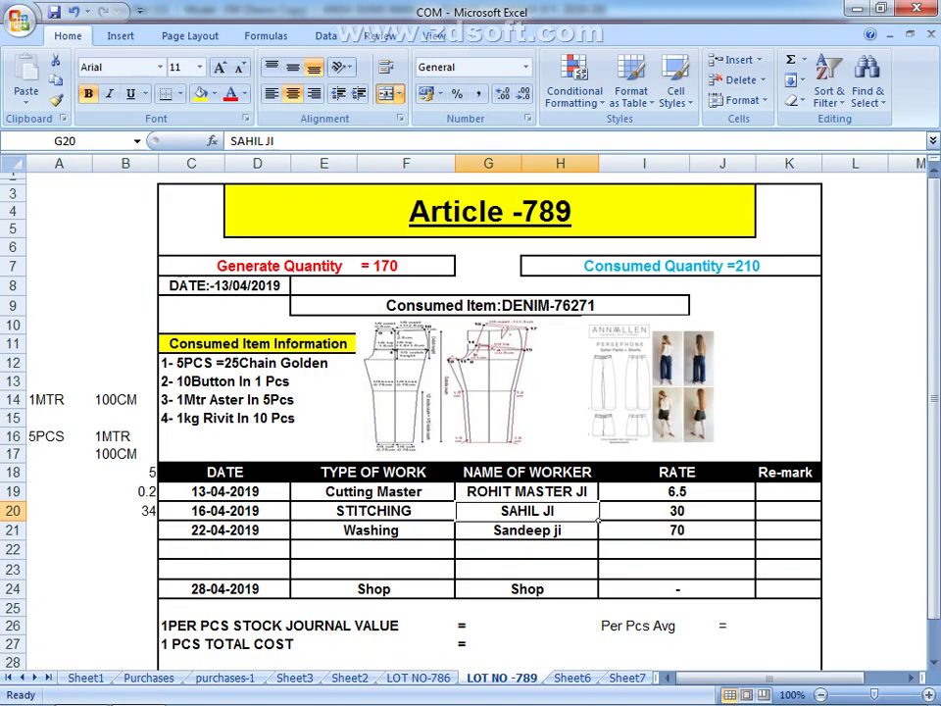
{"action": "key", "text": "alt+Tab"}
{"action": "type", "text": "SAN"}
{"action": "key", "text": "BackSpace"}
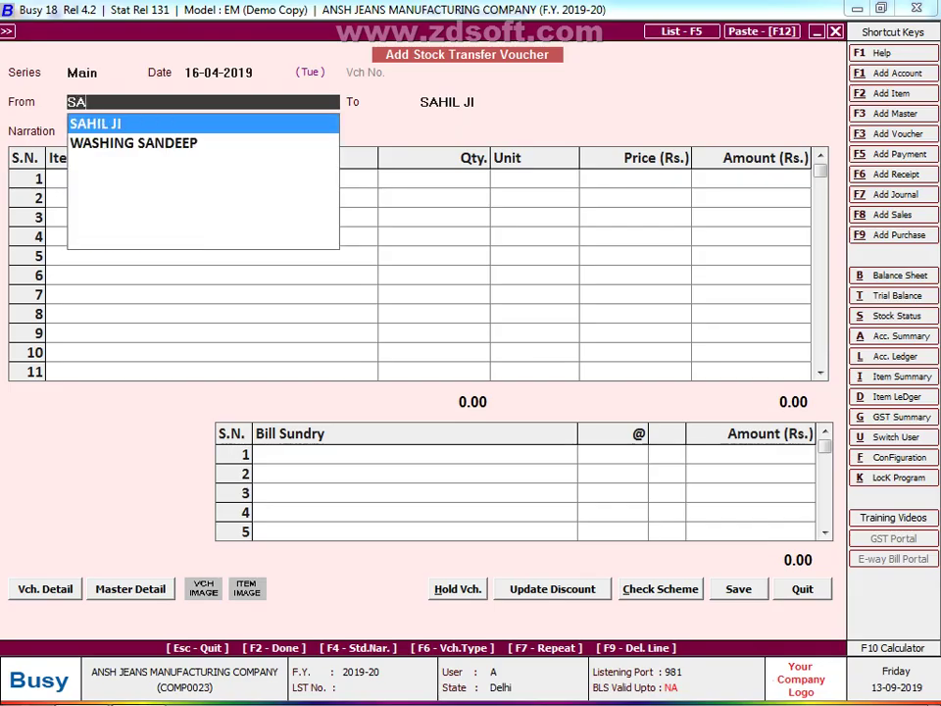
{"action": "key", "text": "BackSpace"}
{"action": "type", "text": "AH"}
{"action": "key", "text": "Return"}
{"action": "type", "text": "SAN"}
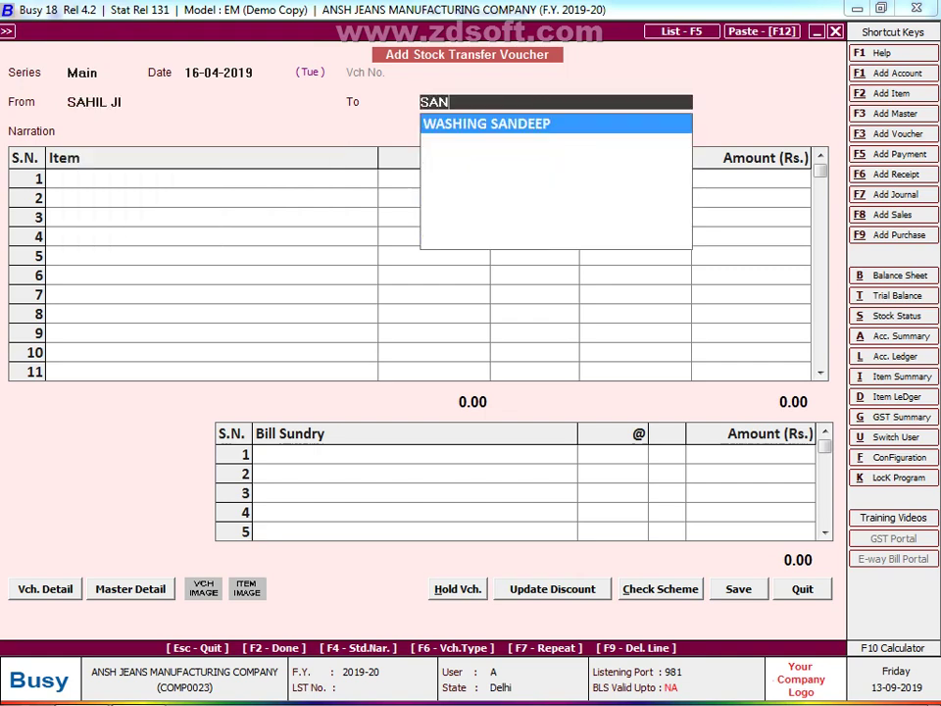
{"action": "key", "text": "Return"}
{"action": "key", "text": "Return"}
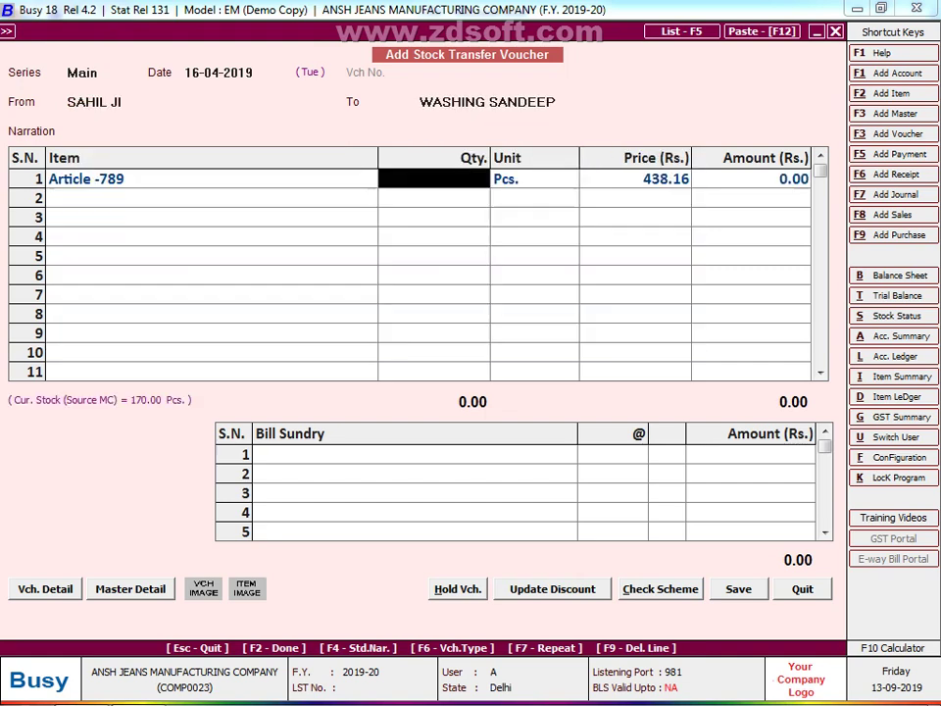
{"action": "type", "text": "170"}
{"action": "key", "text": "Return"}
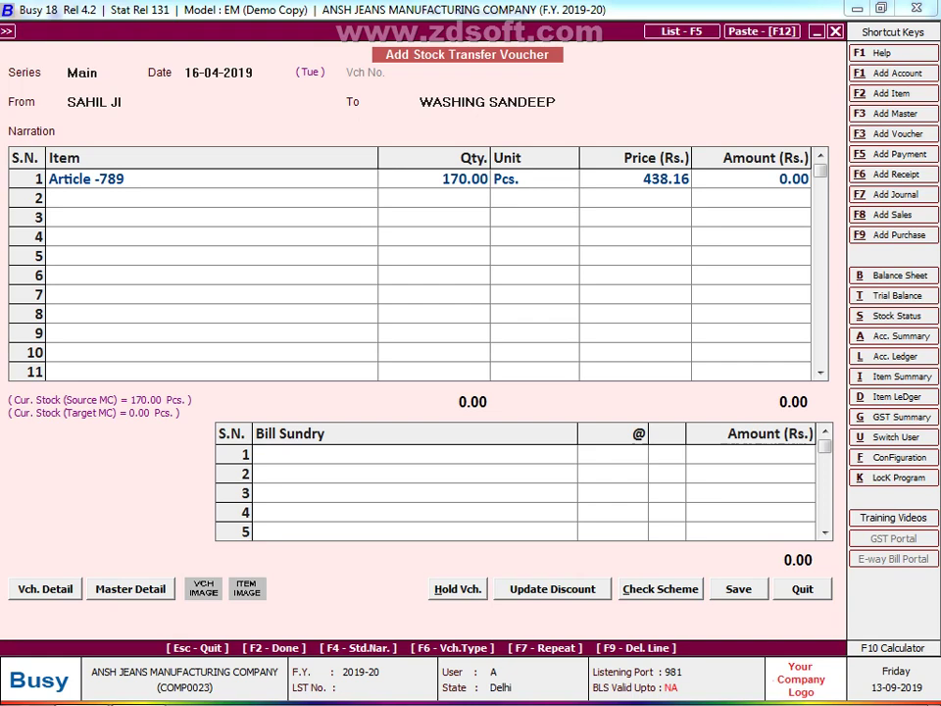
{"action": "key", "text": "Return"}
{"action": "key", "text": "Return"}
{"action": "key", "text": "Return"}
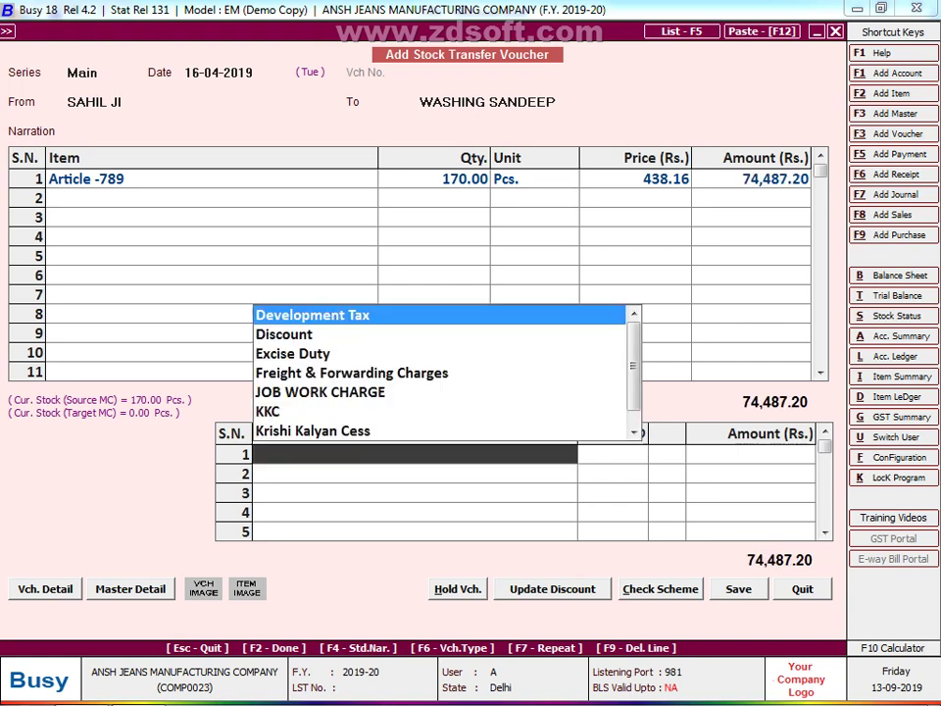
Add MFG CHARGES at 30 per piece and finish the voucher.
{"action": "type", "text": "M"}
{"action": "key", "text": "Down"}
{"action": "key", "text": "Return"}
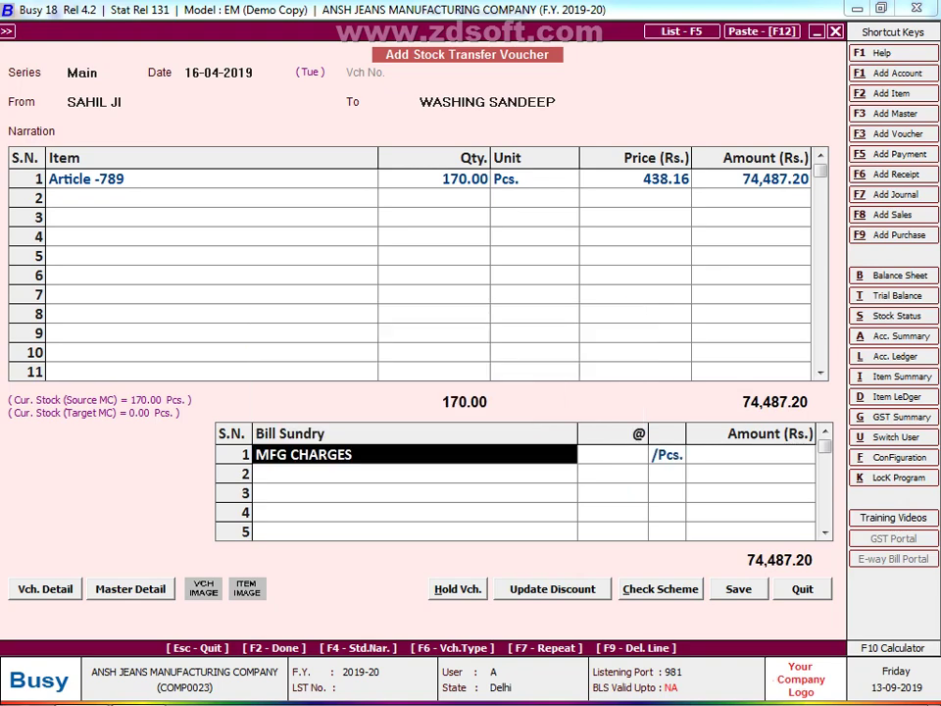
{"action": "key", "text": "Return"}
{"action": "key", "text": "alt+Tab"}
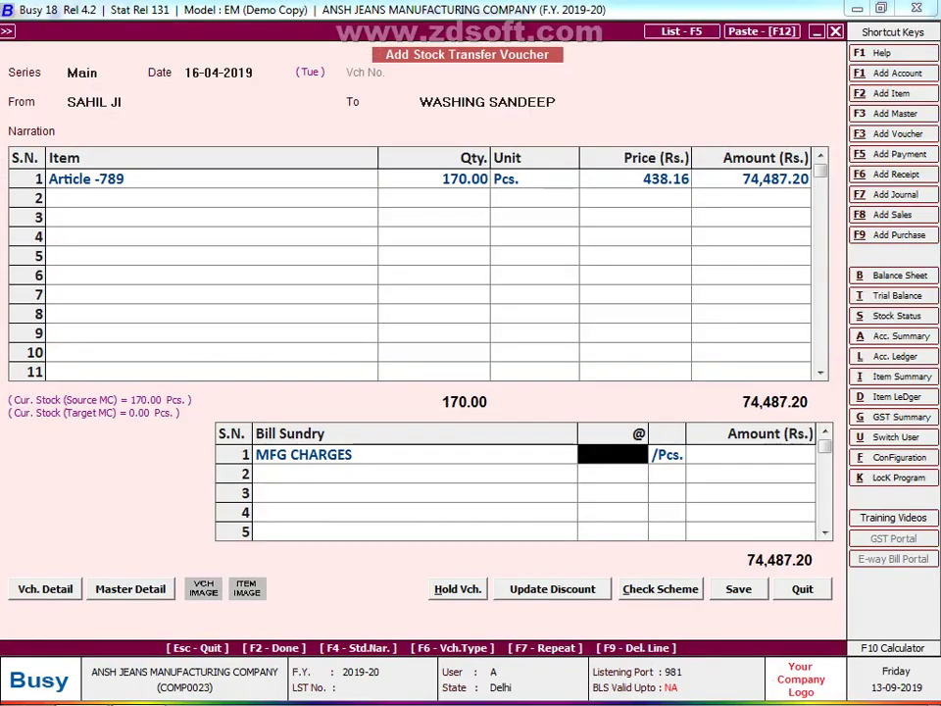
{"action": "type", "text": "30"}
{"action": "key", "text": "Return"}
{"action": "key", "text": "F2"}
Save the previous voucher and start a new Main-series transfer from washing to SHOP.
{"action": "key", "text": "Return"}
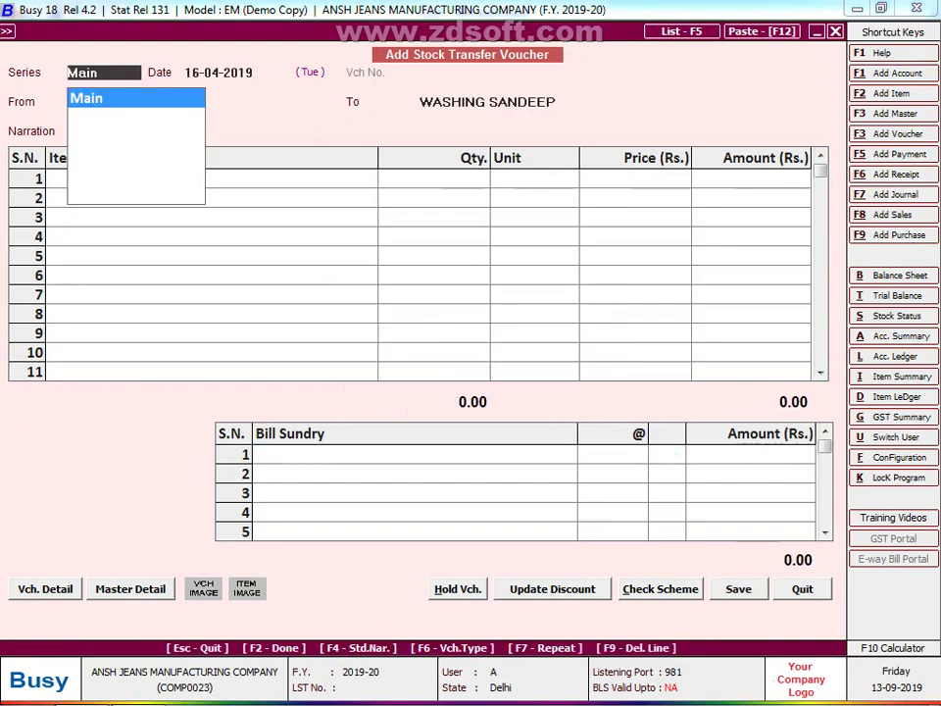
{"action": "key", "text": "Return"}
{"action": "type", "text": "WA"}
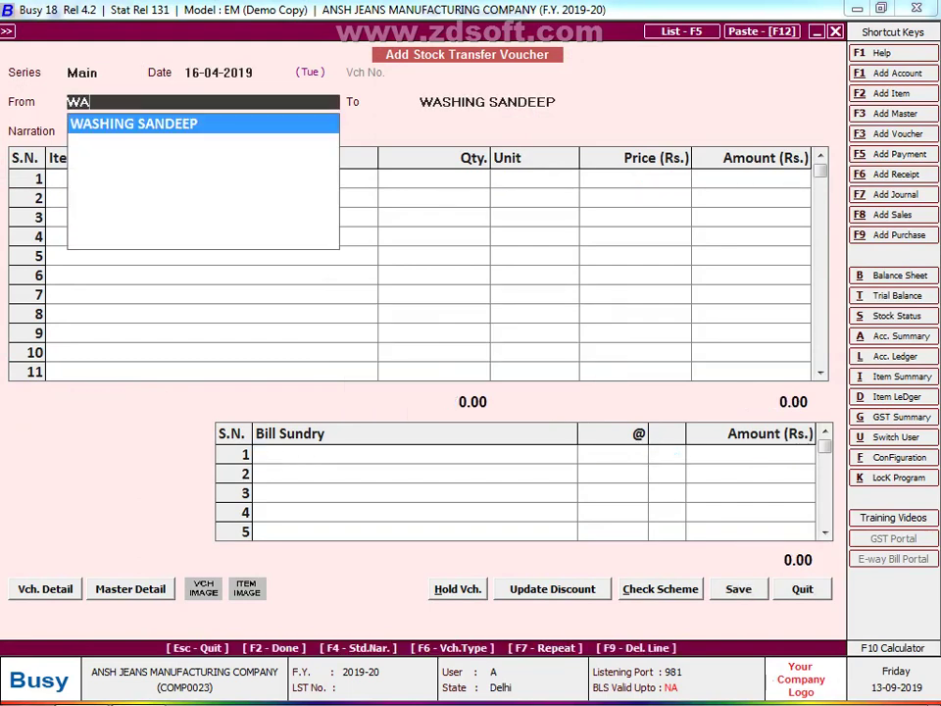
{"action": "key", "text": "Return"}
{"action": "type", "text": "SH"}
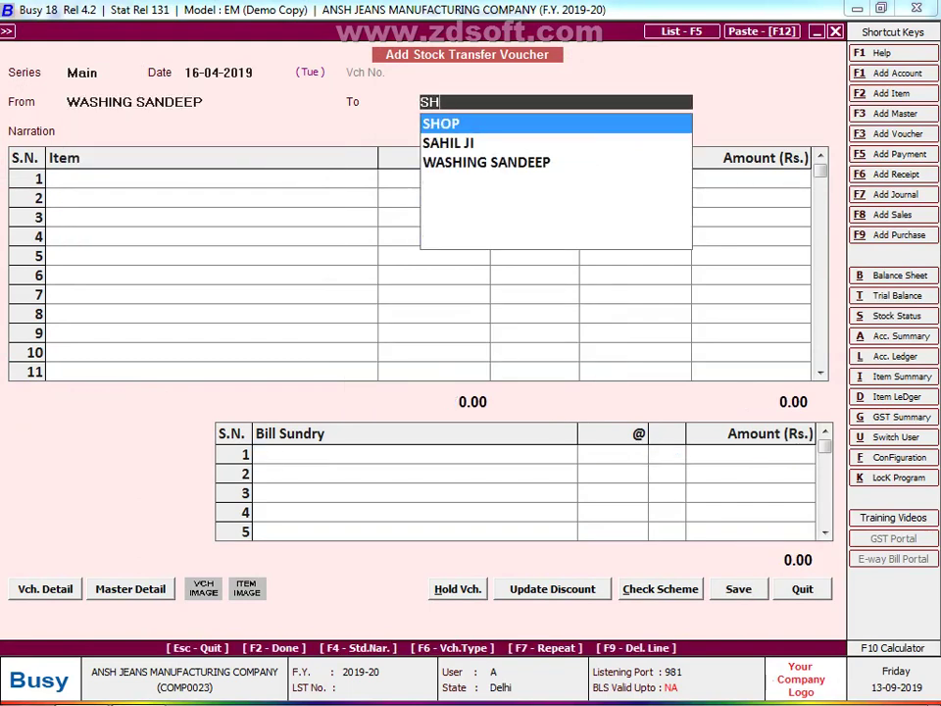
{"action": "key", "text": "Return"}
Open the SHOP material centre master and keep its group as Godowns.
{"action": "key", "text": "shift+Tab"}
{"action": "key", "text": "ctrl+Return"}
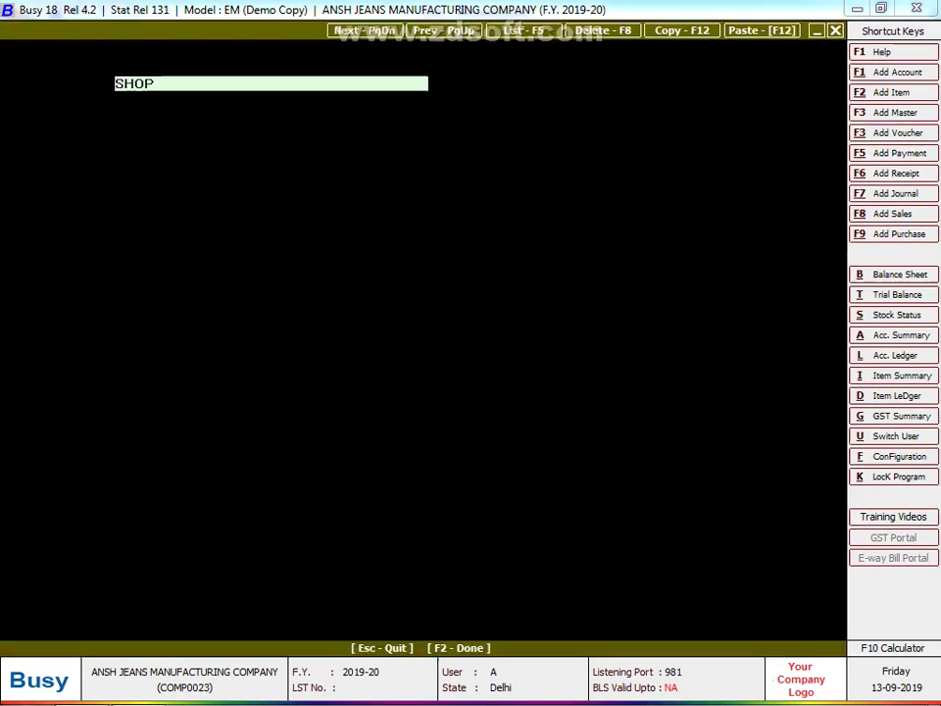
{"action": "key", "text": "Return"}
{"action": "key", "text": "Return"}
{"action": "key", "text": "Return"}
{"action": "key", "text": "Return"}
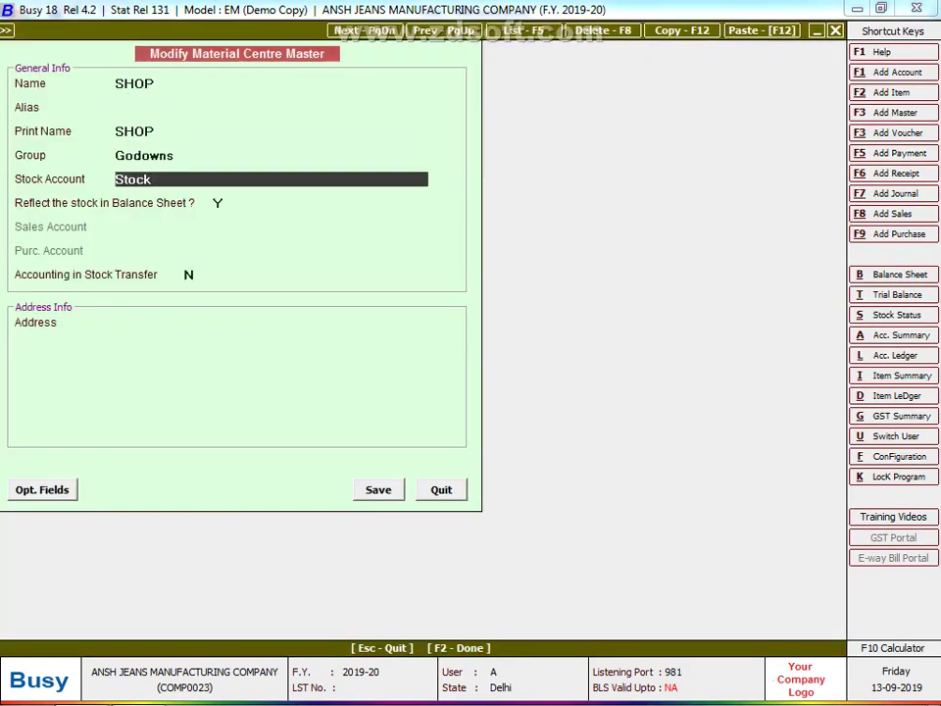
{"action": "key", "text": "Return"}
{"action": "key", "text": "Return"}
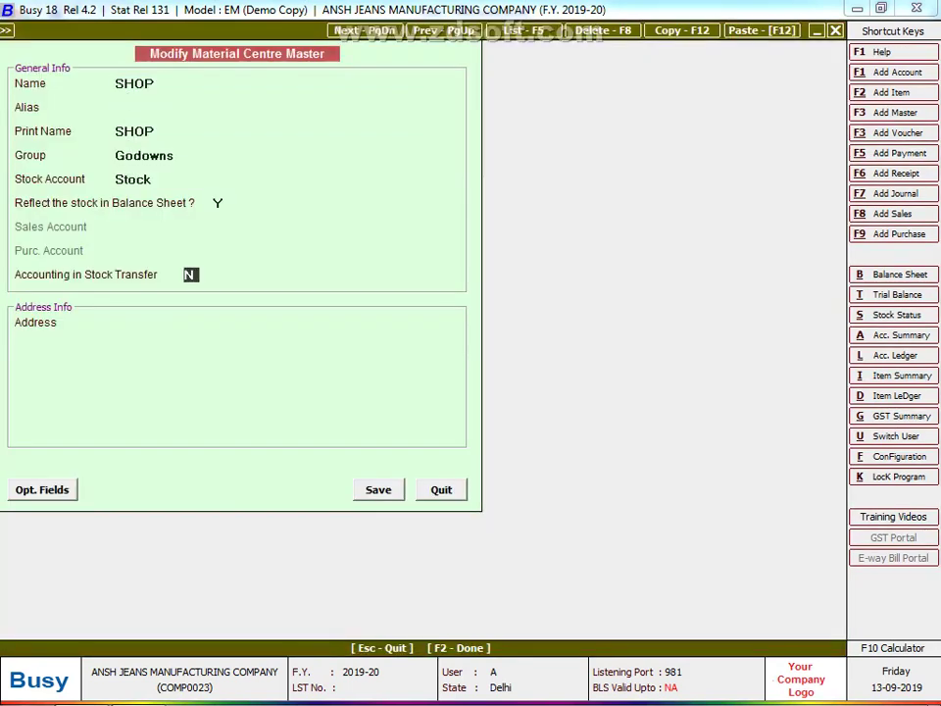
{"action": "left_click", "coordinate": [144, 155]}
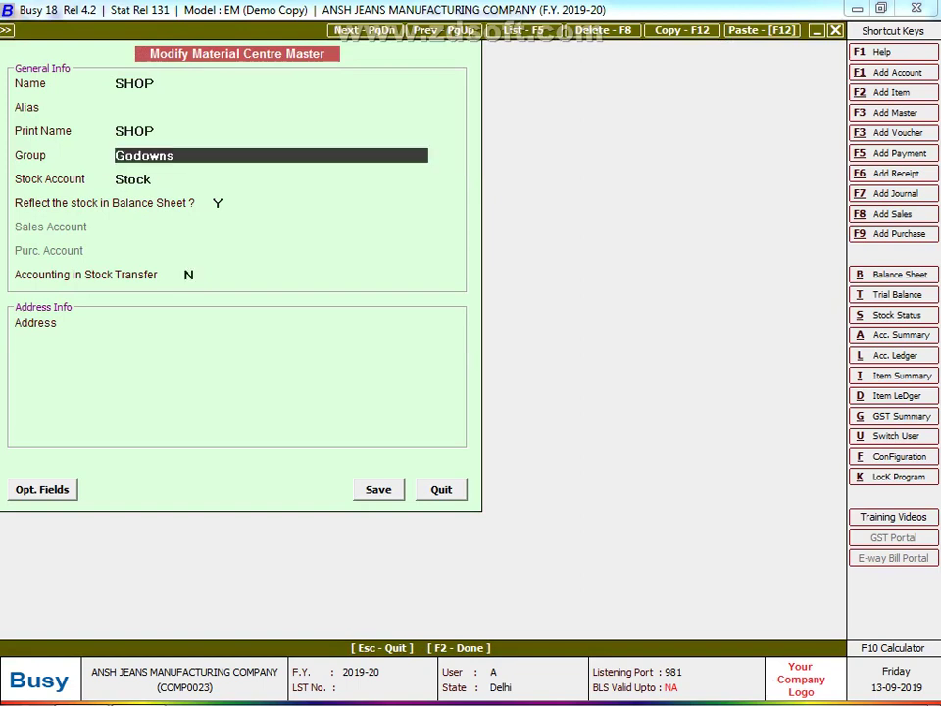
{"action": "key", "text": "space"}
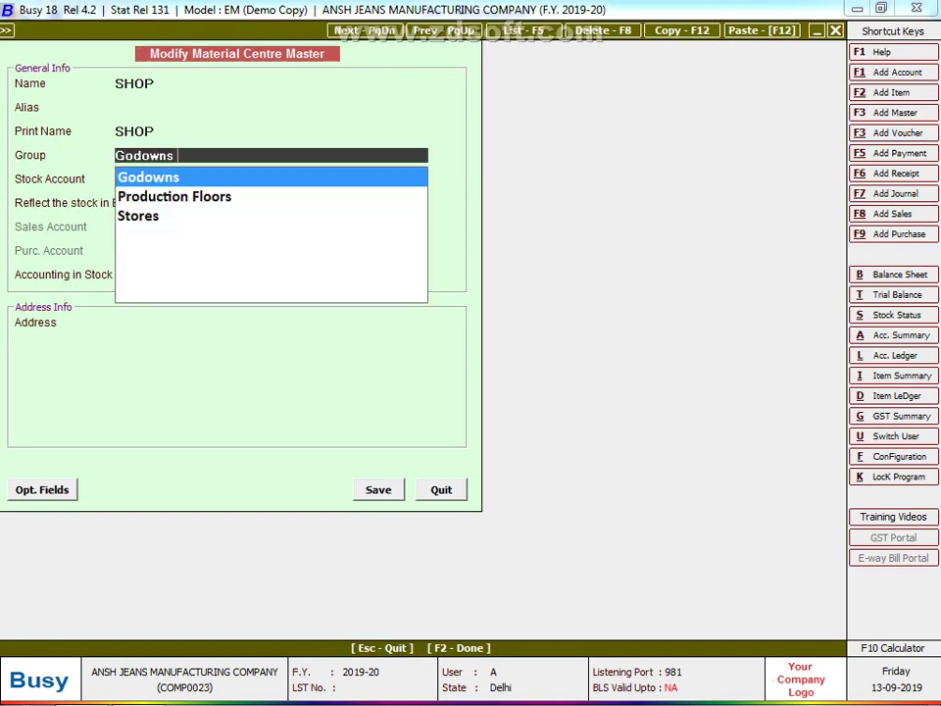
{"action": "key", "text": "Return"}
Save the SHOP centre and enter 170 Pcs of Article -789 at the default price.
{"action": "key", "text": "F2"}
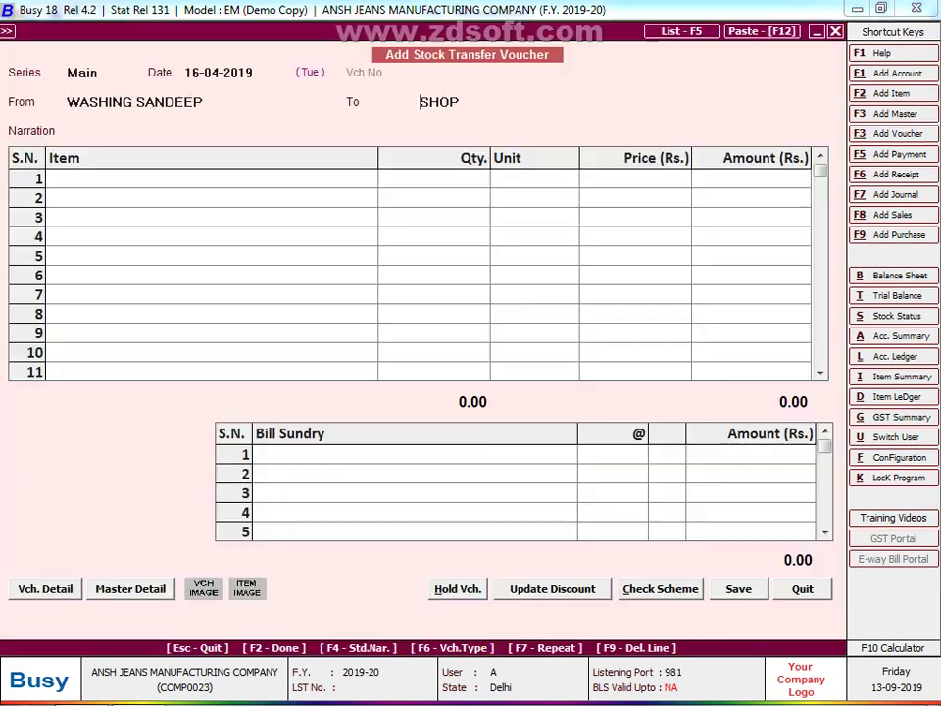
{"action": "key", "text": "Return"}
{"action": "type", "text": "A"}
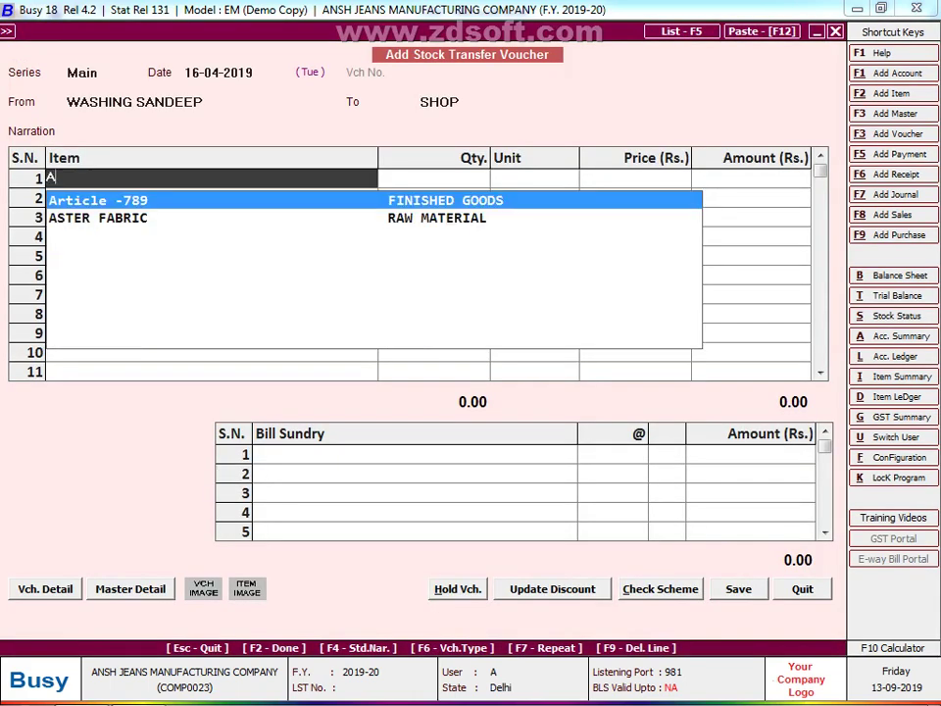
{"action": "key", "text": "Return"}
{"action": "type", "text": "170"}
{"action": "key", "text": "Return"}
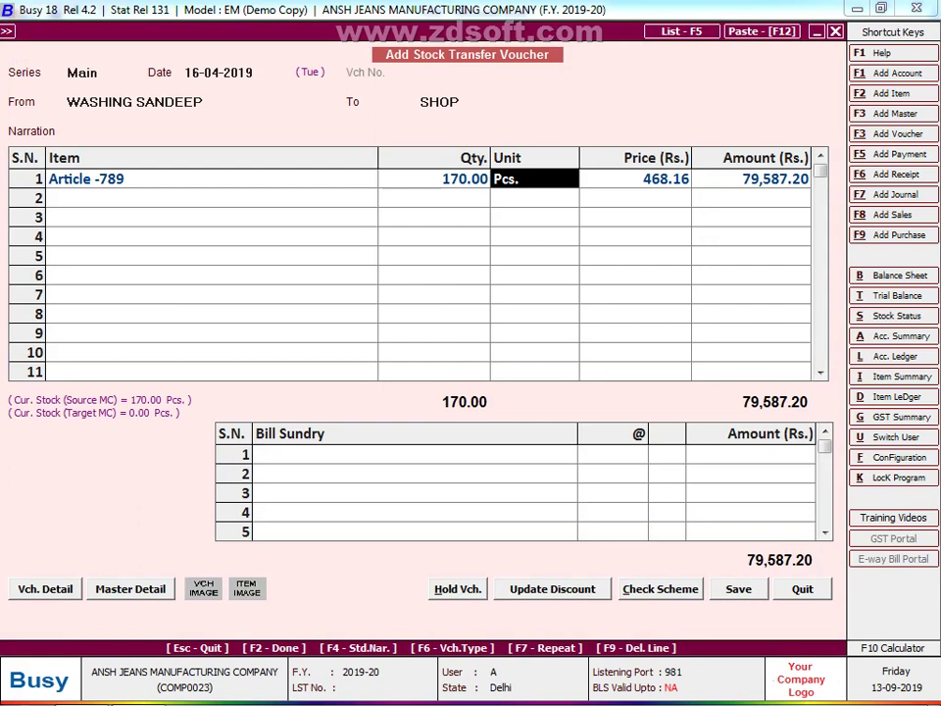
{"action": "key", "text": "Return"}
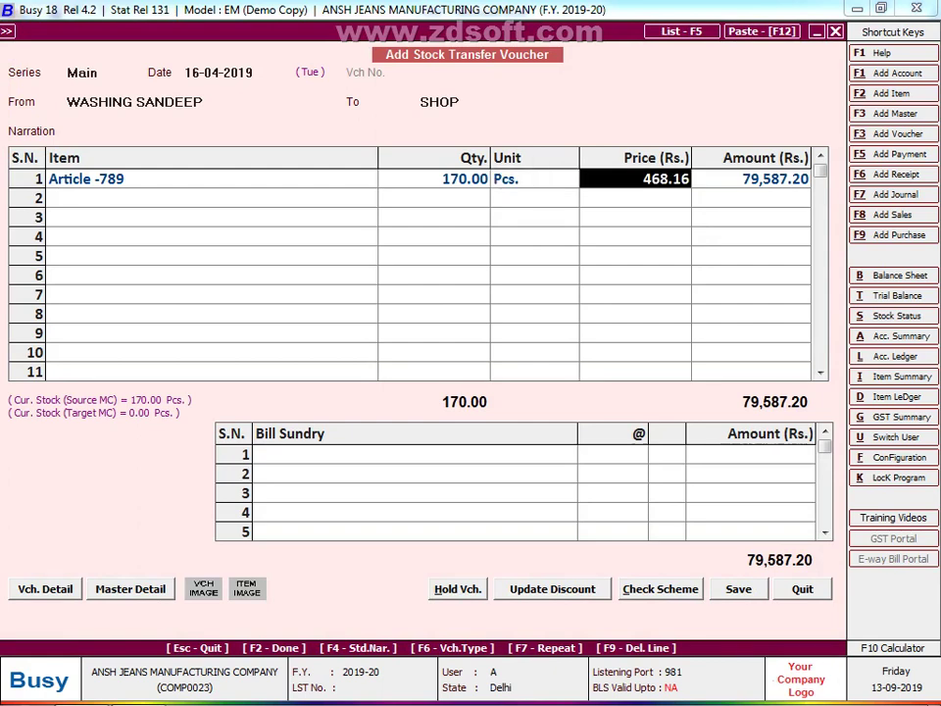
{"action": "key", "text": "Return"}
{"action": "key", "text": "Return"}
{"action": "key", "text": "Return"}
Add MFG CHARGES at 70 per piece, the rate checked in Excel.
{"action": "type", "text": "j"}
{"action": "key", "text": "BackSpace"}
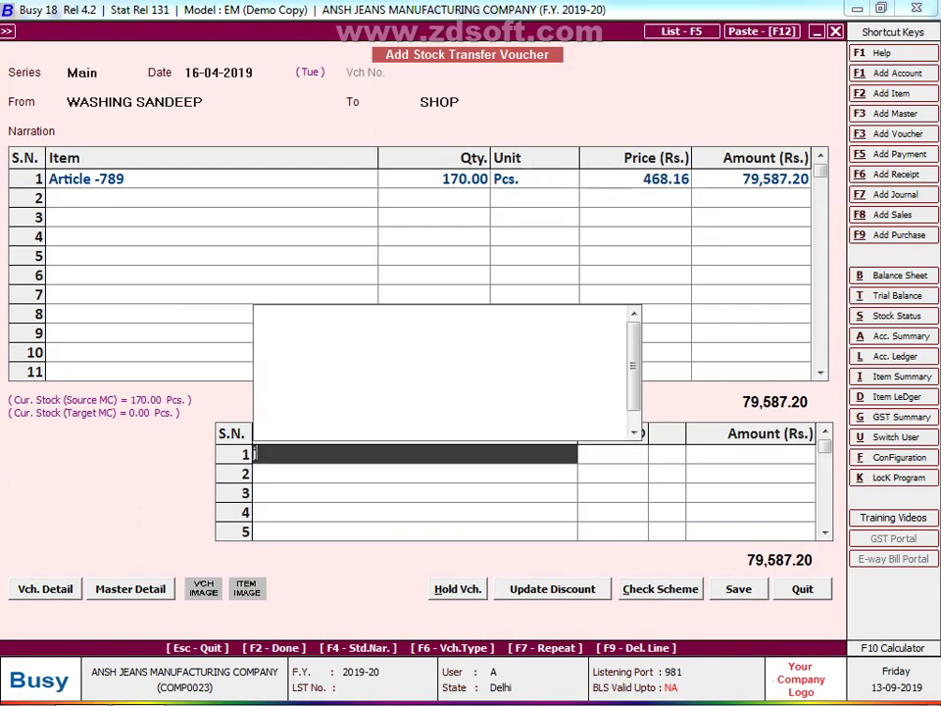
{"action": "type", "text": "MFG"}
{"action": "key", "text": "Return"}
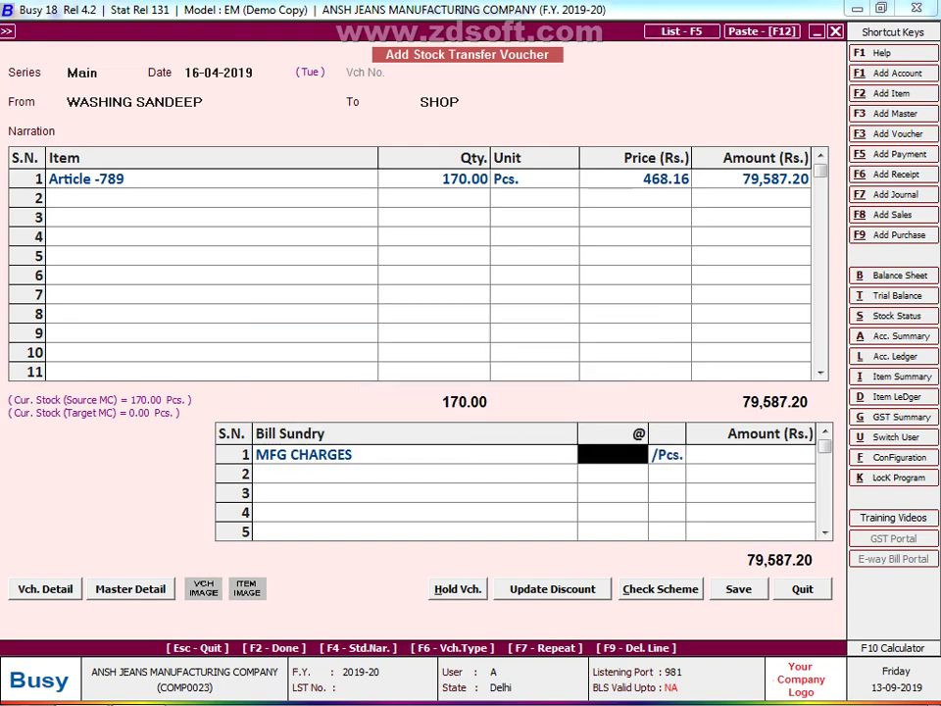
{"action": "key", "text": "alt+Tab"}
{"action": "key", "text": "alt+Tab"}
{"action": "type", "text": "70"}
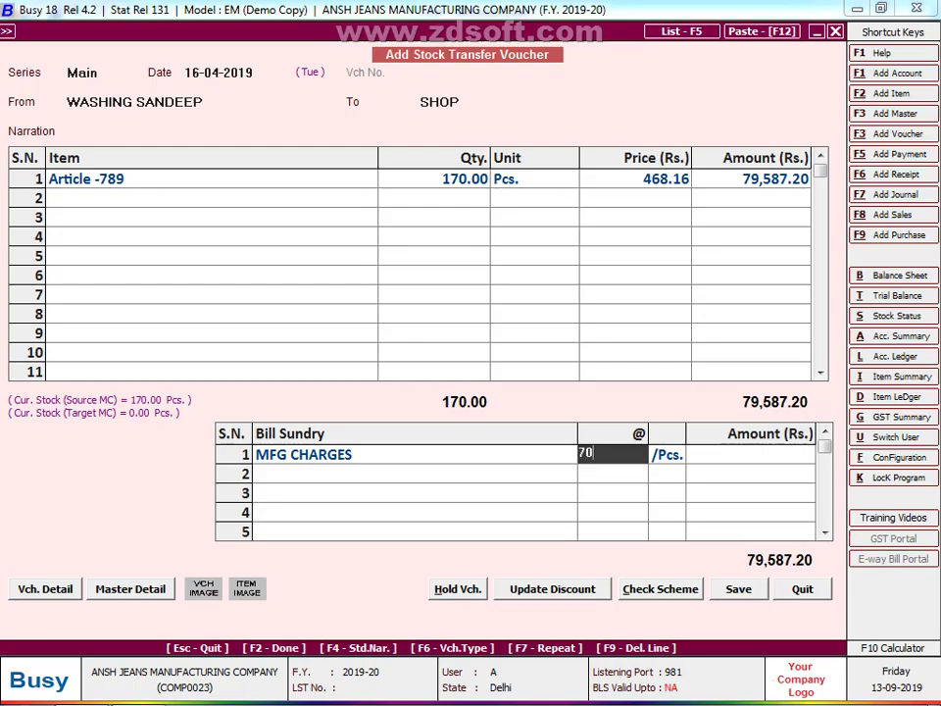
{"action": "key", "text": "Return"}
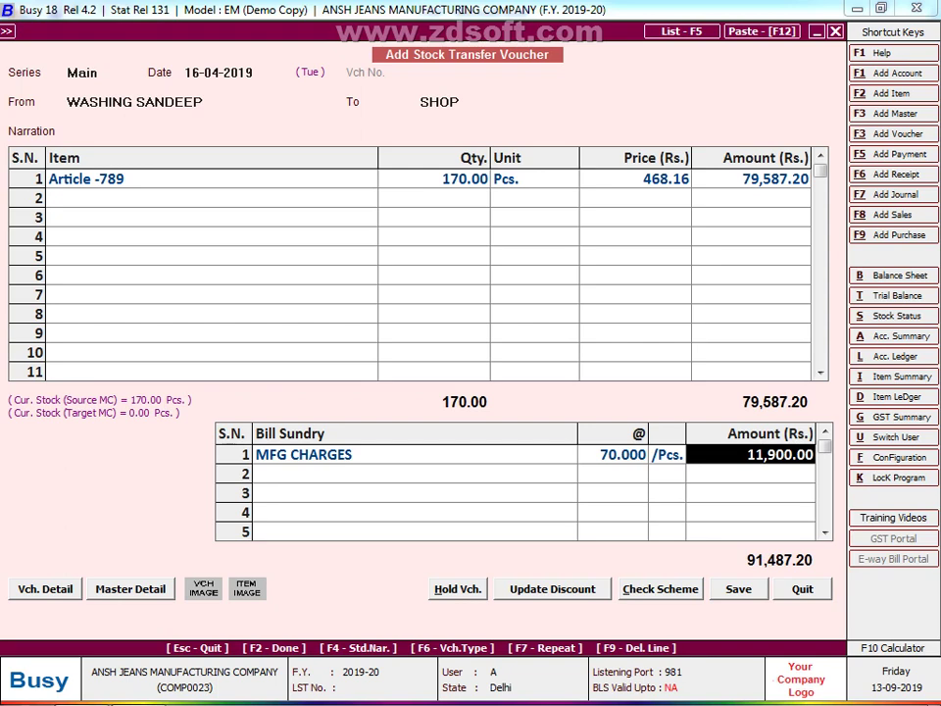
{"action": "left_click", "coordinate": [667, 178]}
Start the narration 'COSTING=468.16+70' and calculate 468.16+70 = 538.16 in the calculator.
{"action": "left_click", "coordinate": [441, 131]}
{"action": "type", "text": "COST"}
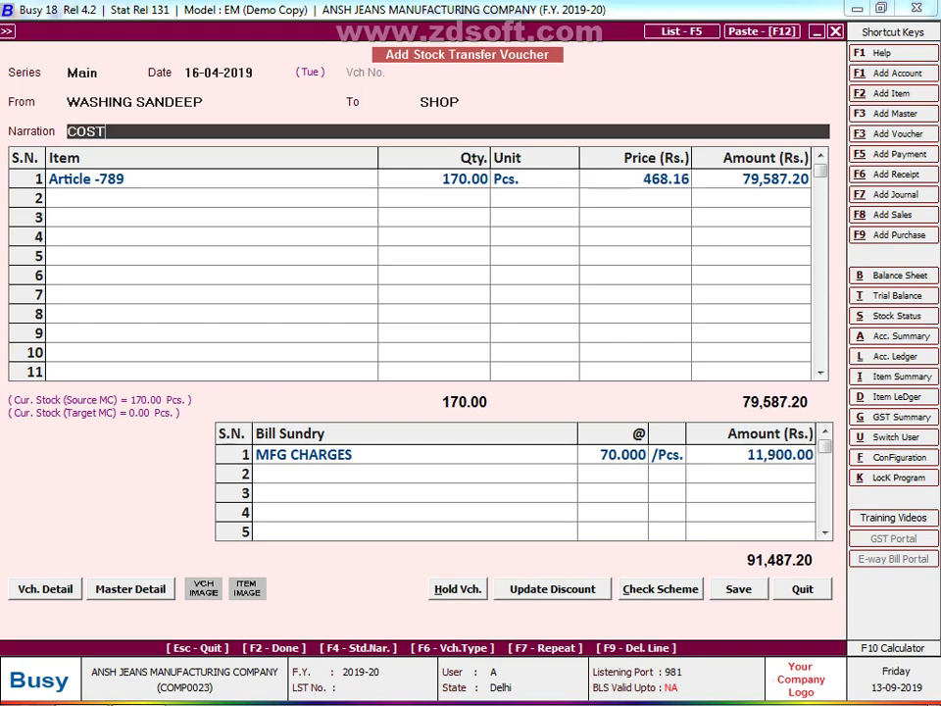
{"action": "type", "text": "ING"}
{"action": "type", "text": "="}
{"action": "type", "text": "46"}
{"action": "type", "text": "8.16+"}
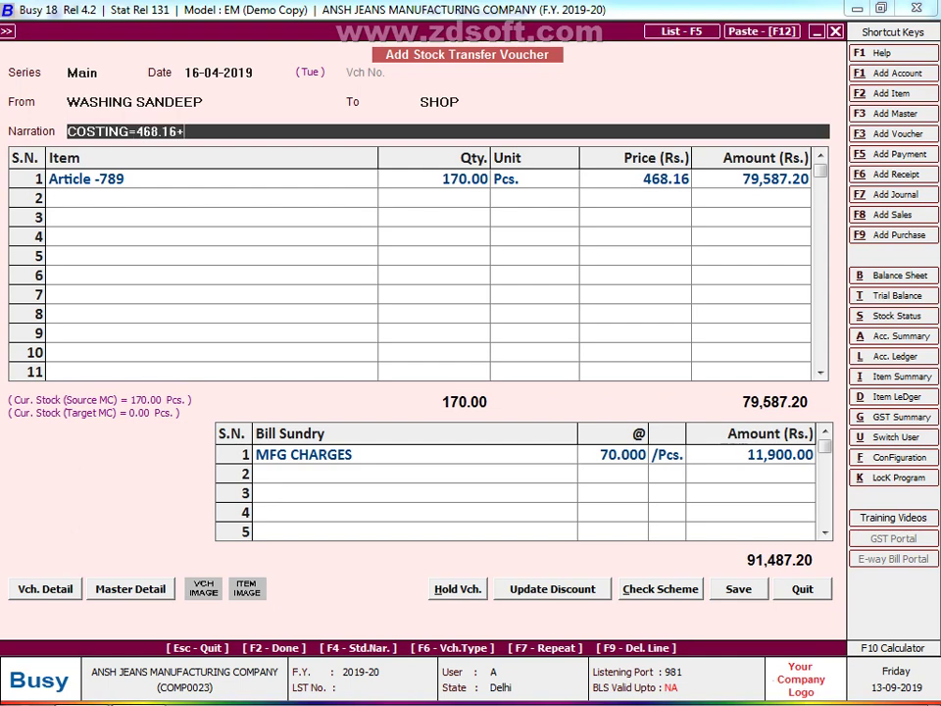
{"action": "type", "text": "70"}
{"action": "key", "text": "F10"}
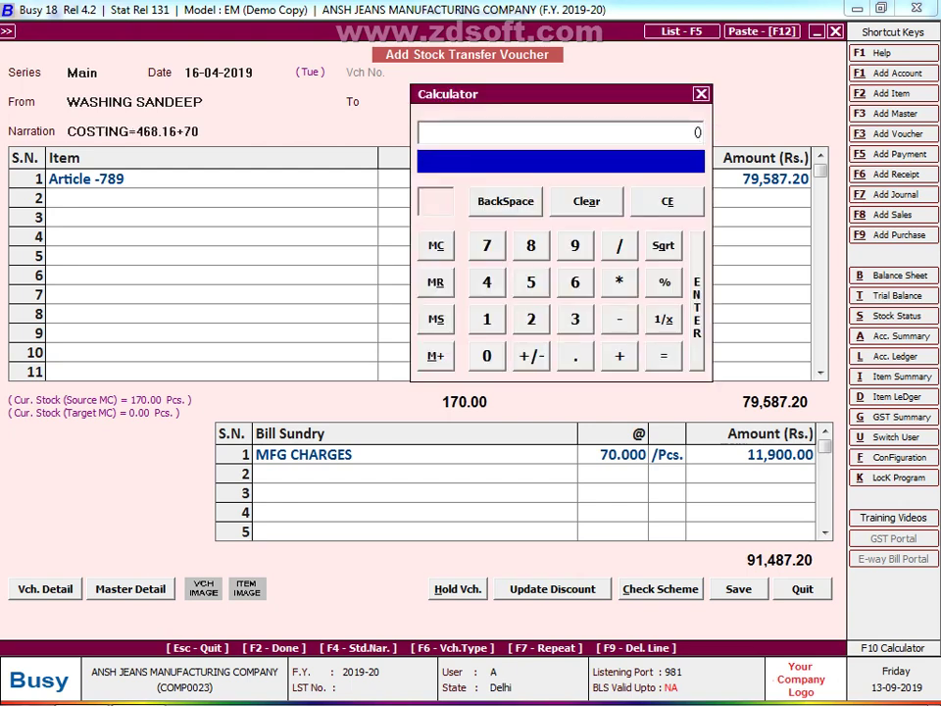
{"action": "type", "text": "468.1"}
{"action": "type", "text": "6+70"}
{"action": "key", "text": "Return"}
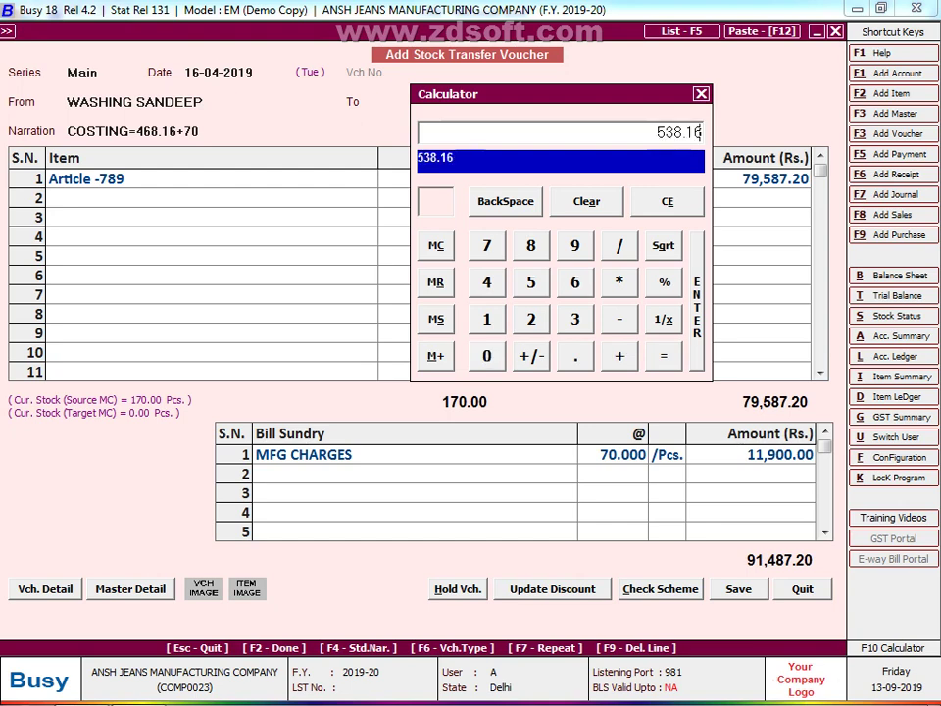
{"action": "key", "text": "Escape"}
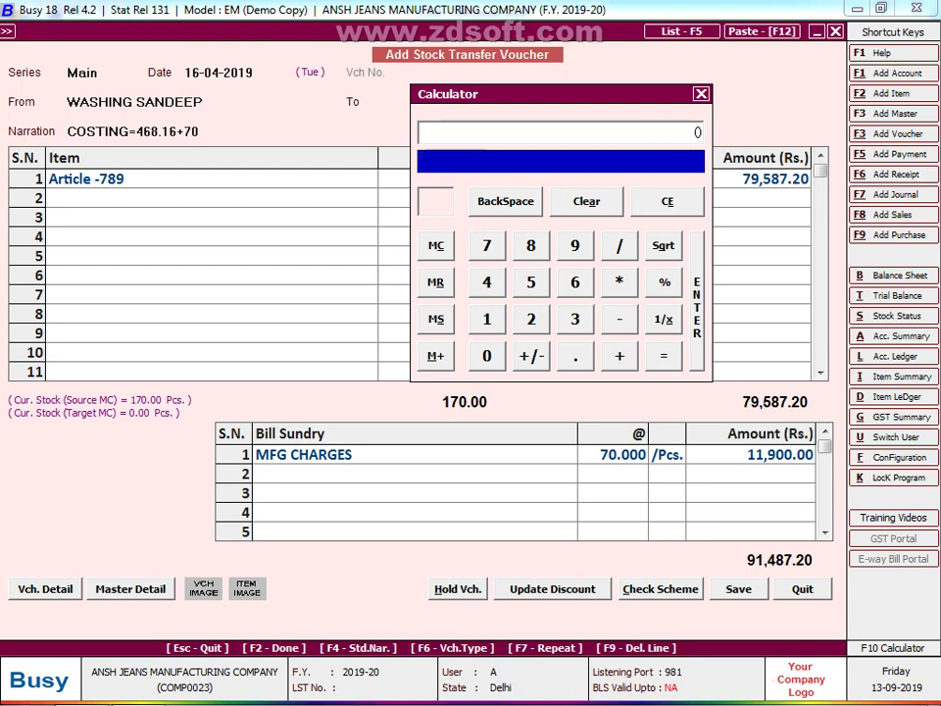
{"action": "key", "text": "Escape"}
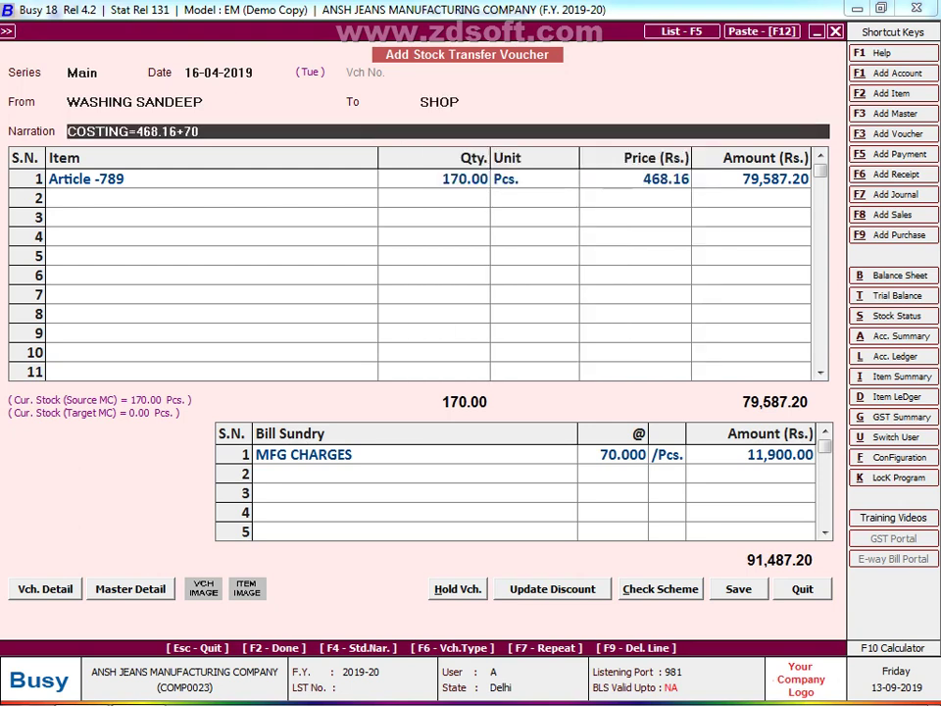
Complete the narration with '=538.16 OR TOTAL AMT/TOTAL QTY=91487.20/170=538.16' and save the voucher.
{"action": "type", "text": "=53"}
{"action": "type", "text": "8.16"}
{"action": "type", "text": " OR"}
{"action": "type", "text": " TOTAL"}
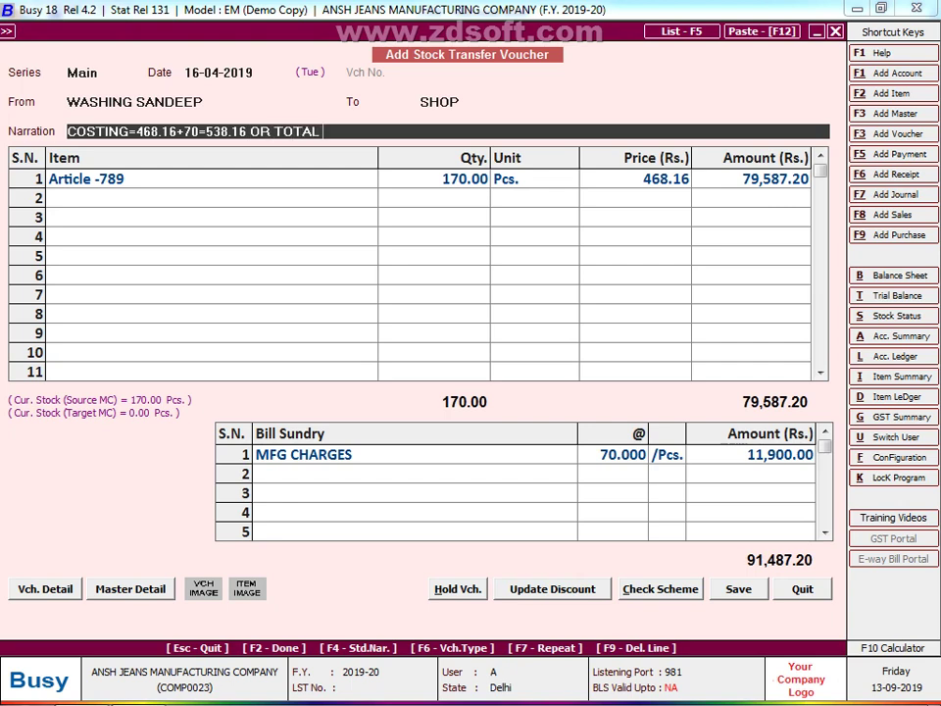
{"action": "type", "text": " AMT/T"}
{"action": "type", "text": "OTAL QTY"}
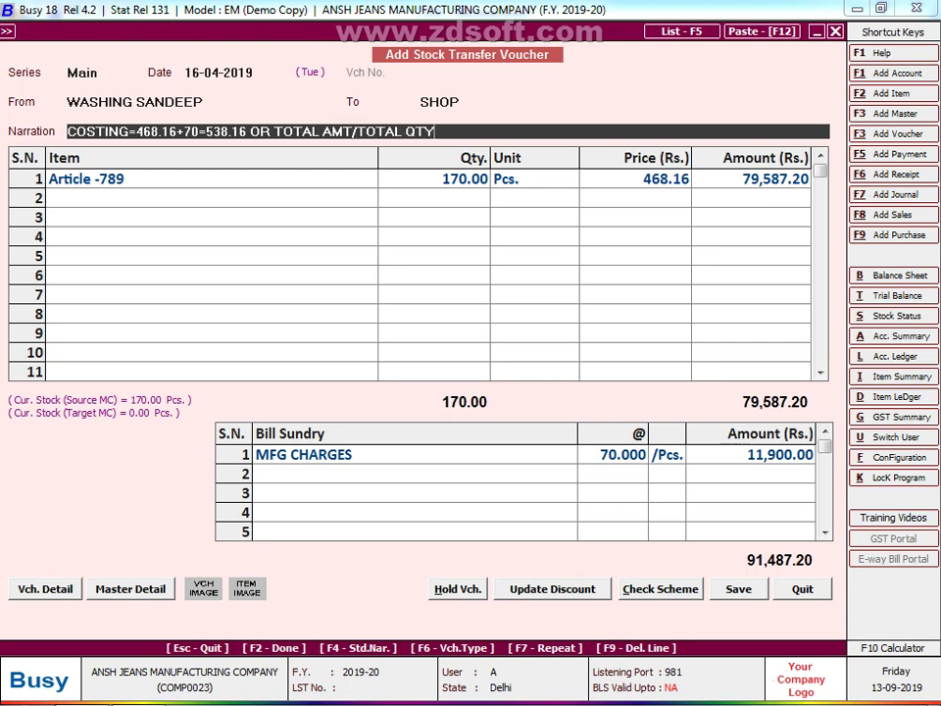
{"action": "type", "text": "=9"}
{"action": "type", "text": "1487.20/"}
{"action": "type", "text": "170"}
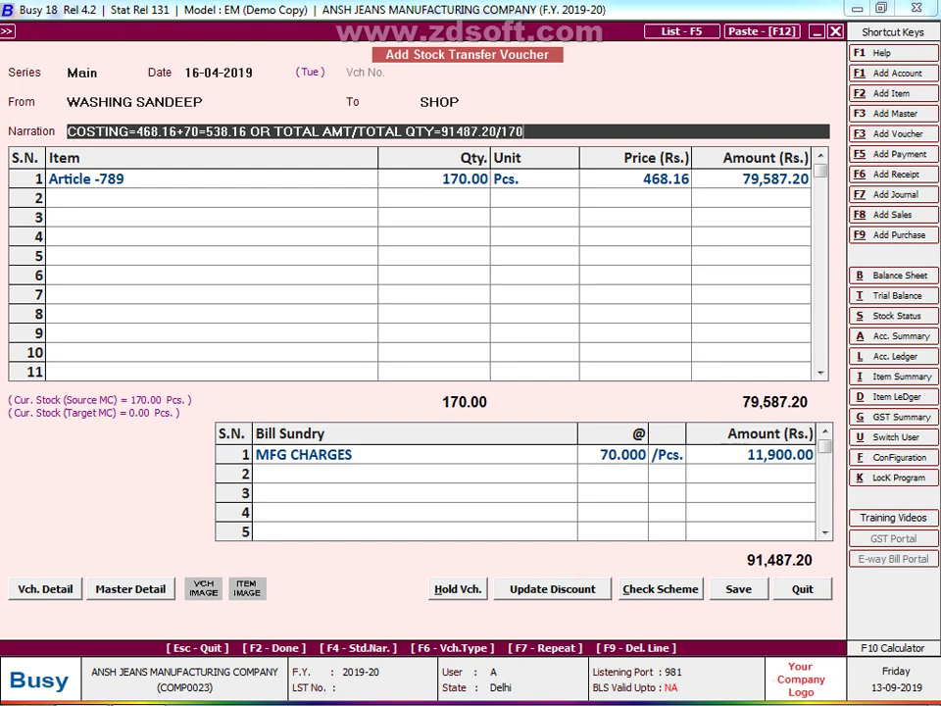
{"action": "type", "text": "=538."}
{"action": "type", "text": "16"}
{"action": "key", "text": "Return"}
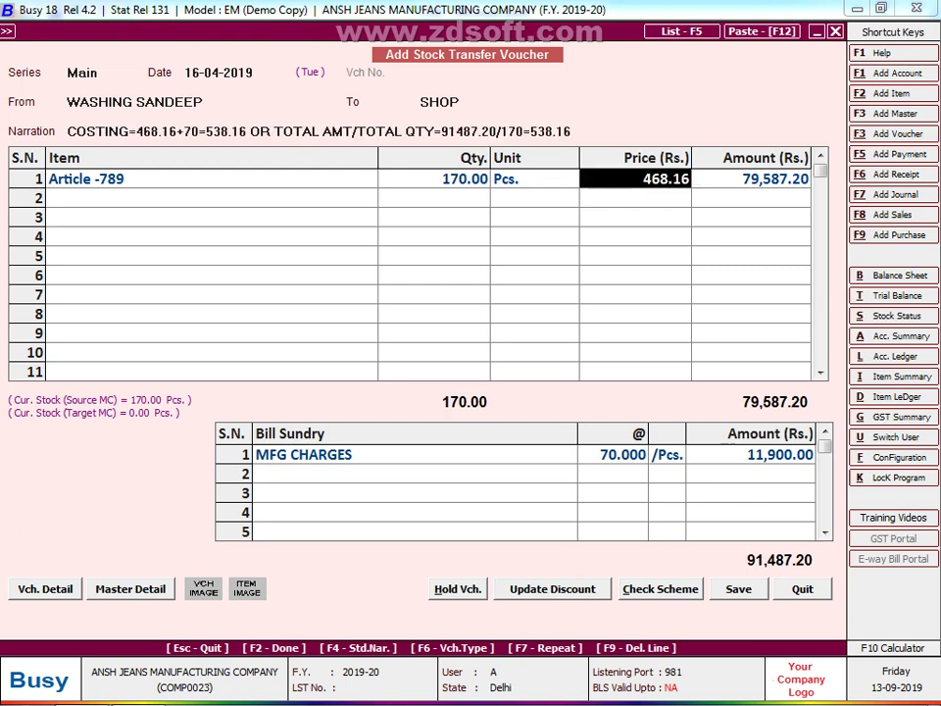
{"action": "key", "text": "F2"}
{"action": "key", "text": "Return"}
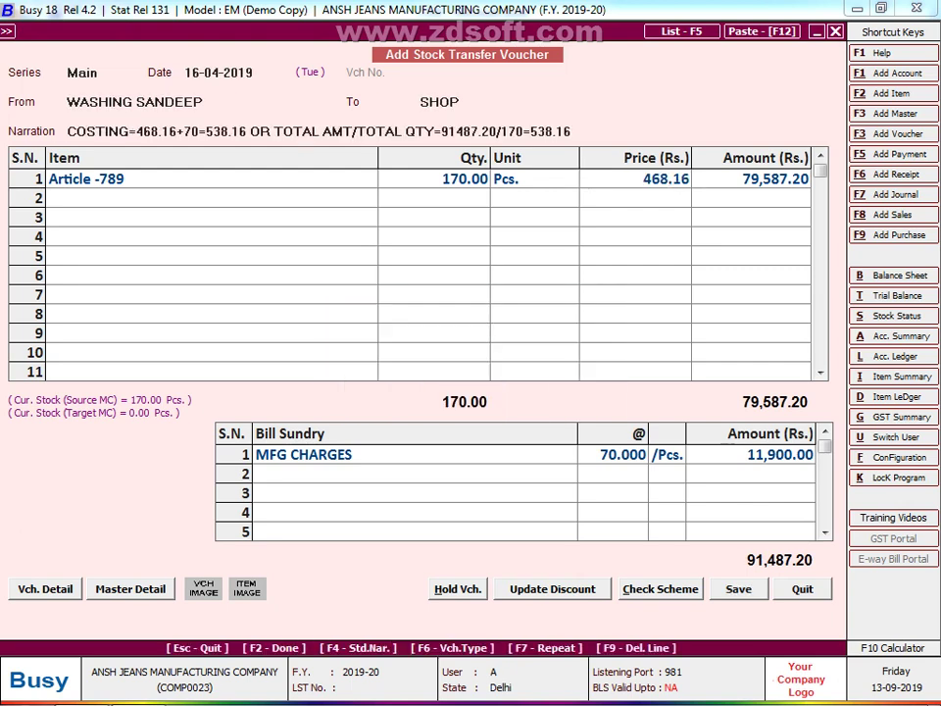
{"action": "key", "text": "Escape"}
{"action": "key", "text": "Escape"}
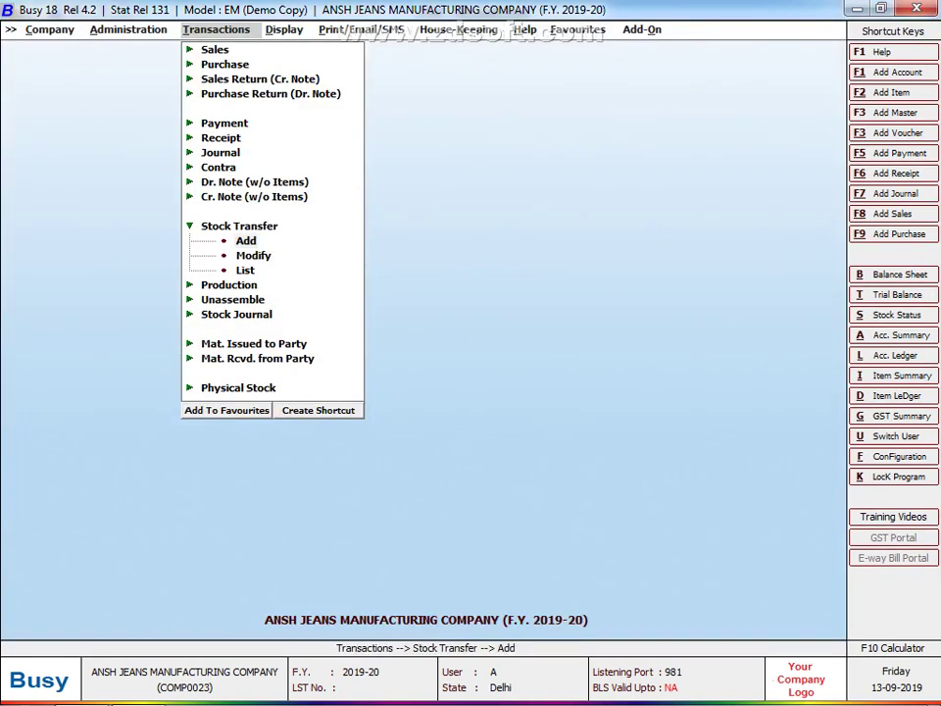
{"action": "key", "text": "l"}
{"action": "key", "text": "Return"}
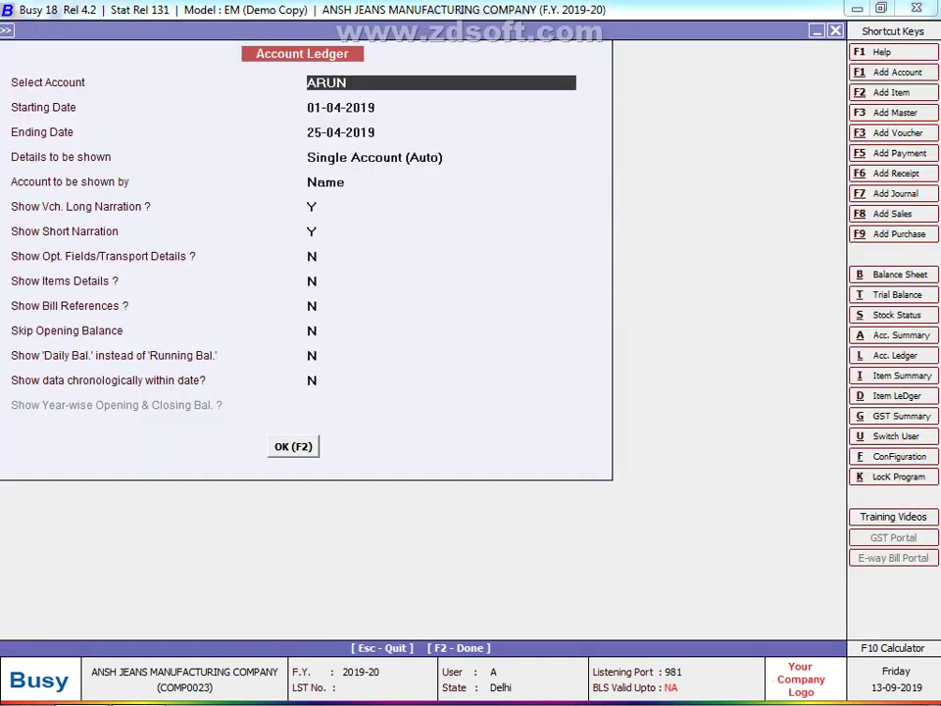
{"action": "type", "text": "R"}
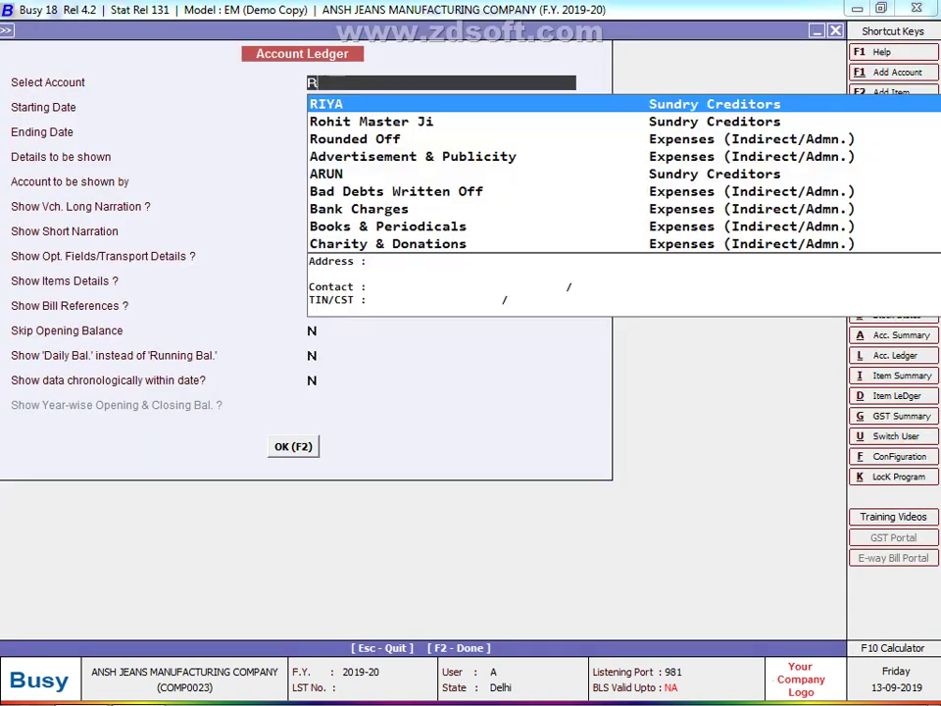
{"action": "type", "text": "OH"}
{"action": "key", "text": "F2"}
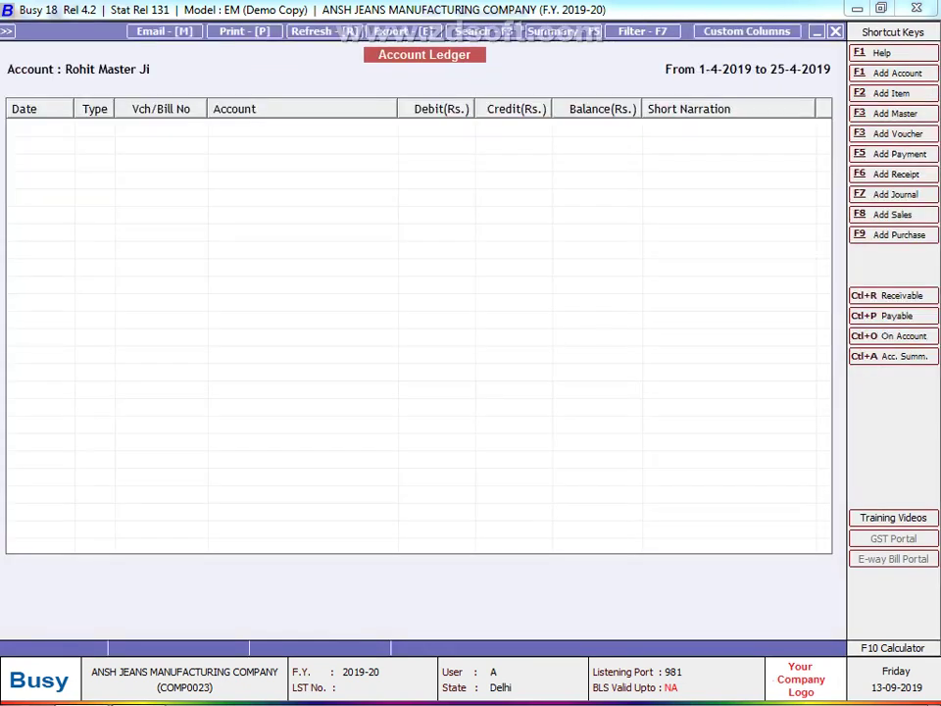
{"action": "key", "text": "Escape"}
{"action": "type", "text": "CUT"}
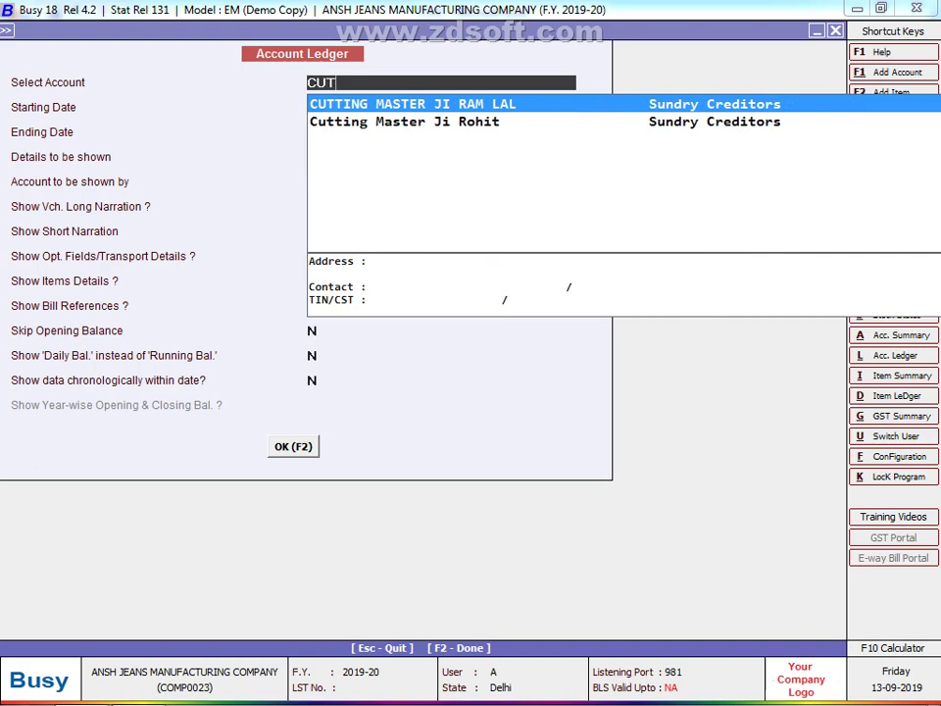
{"action": "key", "text": "Down"}
{"action": "key", "text": "Return"}
{"action": "key", "text": "F2"}
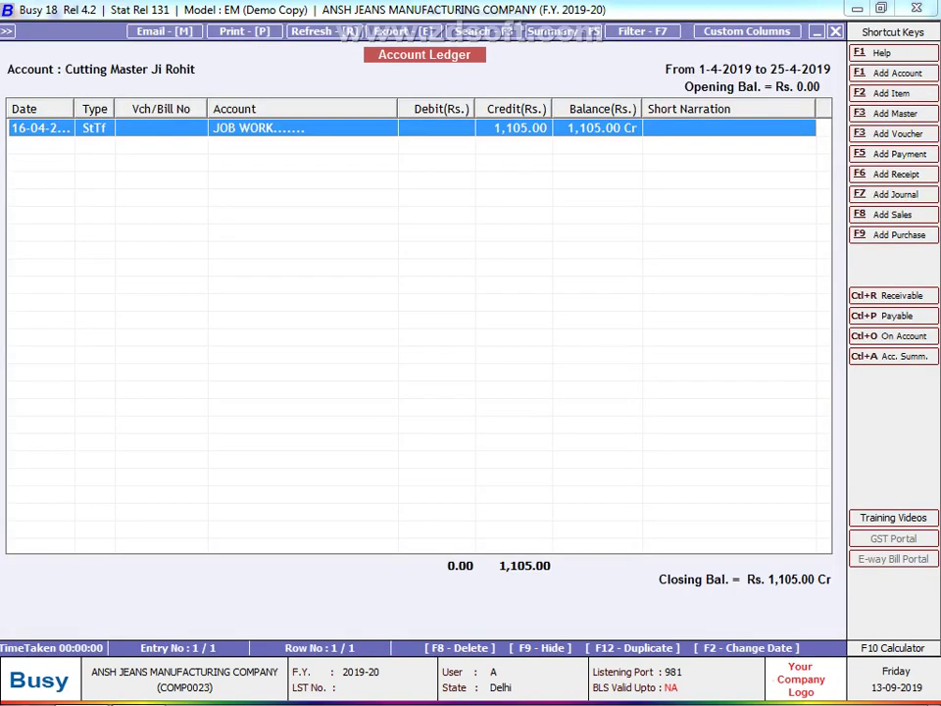
{"action": "key", "text": "Escape"}
{"action": "type", "text": "SAN"}
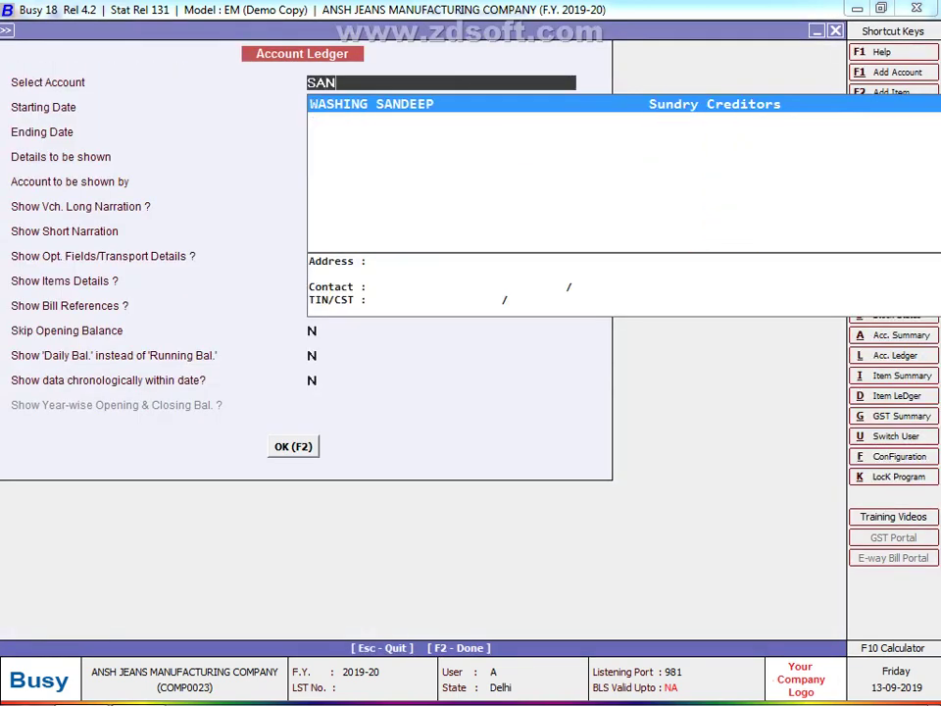
{"action": "key", "text": "Return"}
{"action": "key", "text": "F2"}
{"action": "key", "text": "Down"}
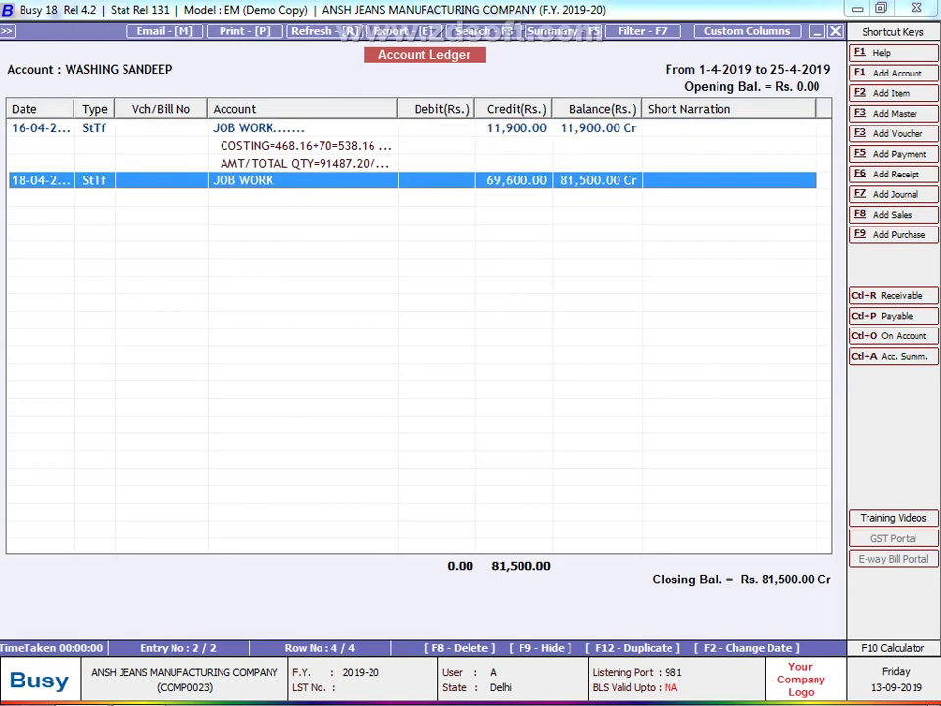
{"action": "key", "text": "Up"}
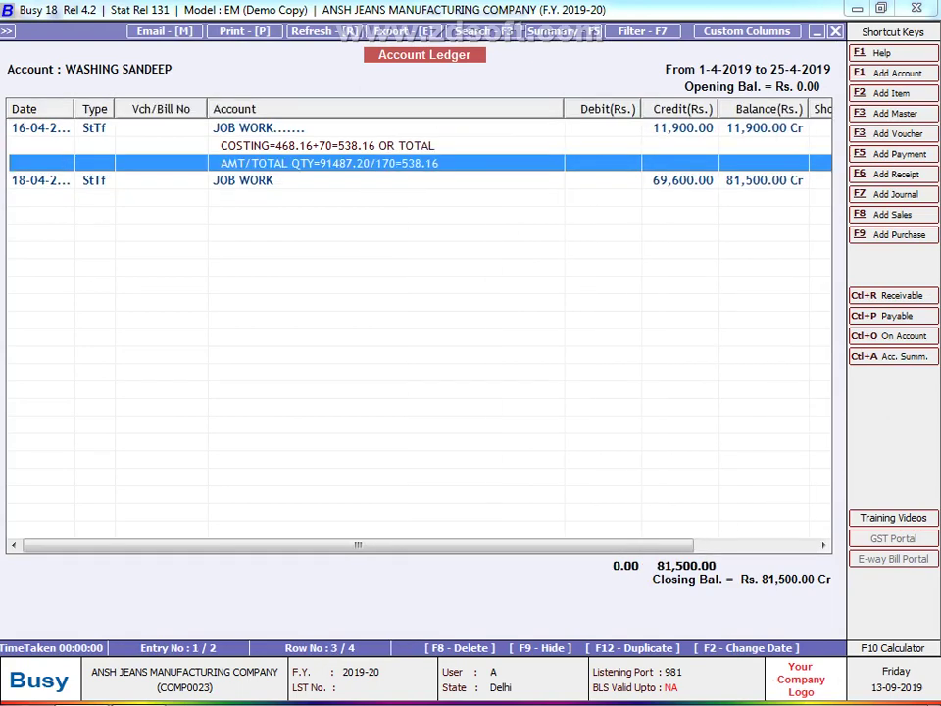
{"action": "key", "text": "Escape"}
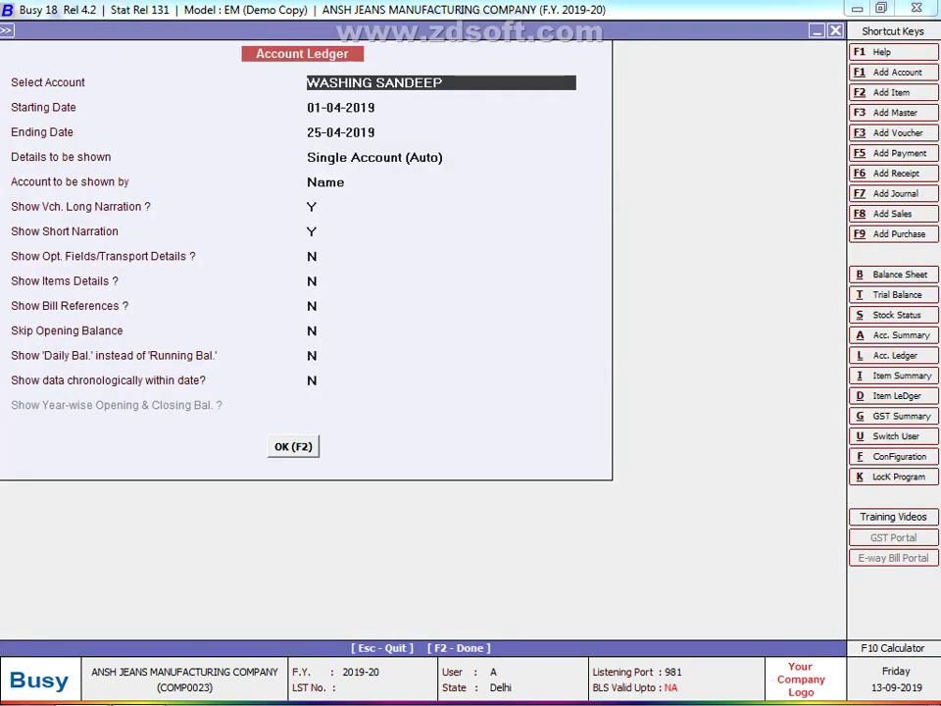
{"action": "type", "text": "SAHI"}
{"action": "key", "text": "Return"}
{"action": "key", "text": "F2"}
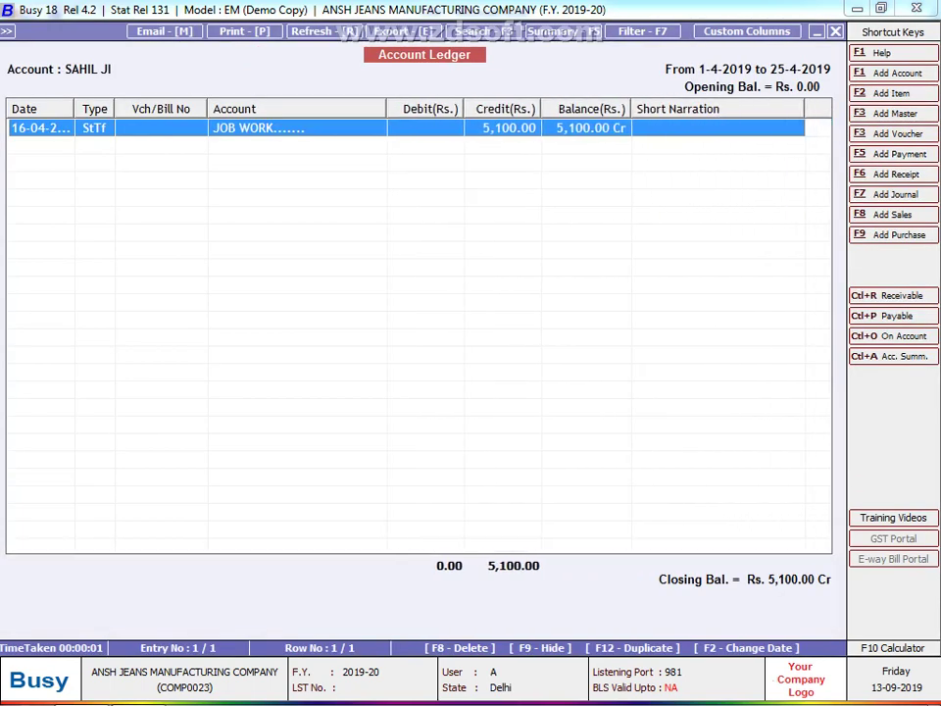
{"action": "key", "text": "Escape"}
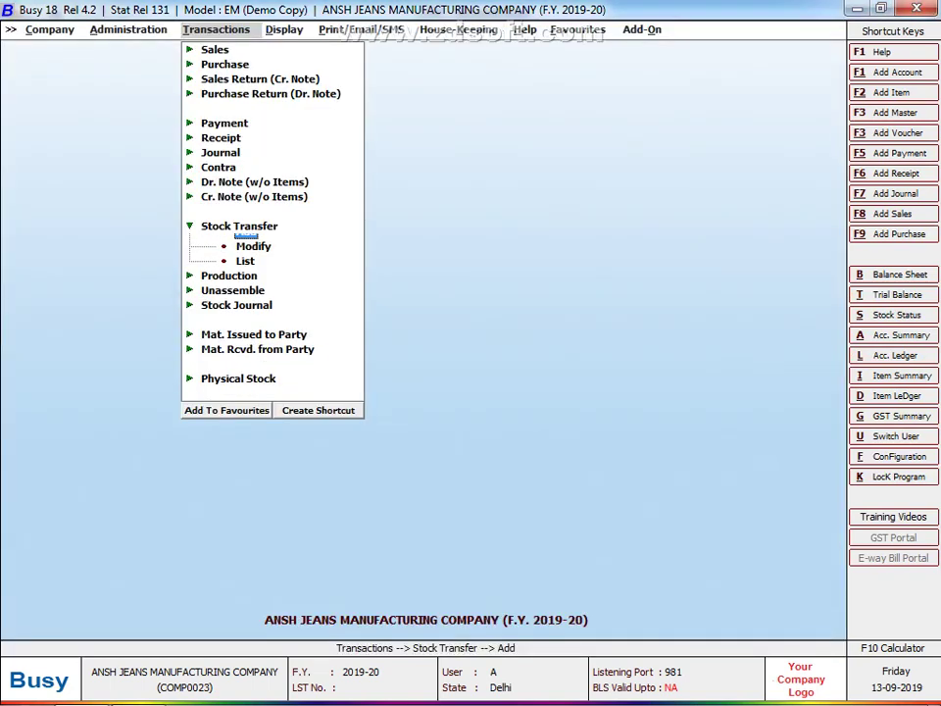
{"action": "left_click", "coordinate": [254, 181]}
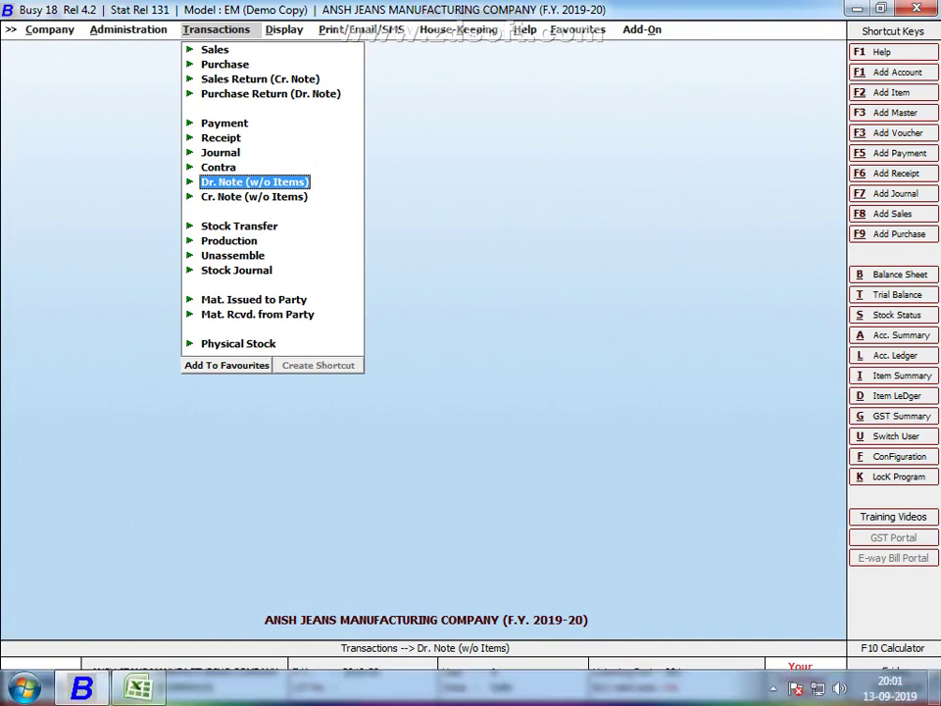
Go to the tax invoice on Sheet7 in Excel and hide column C.
{"action": "left_click", "coordinate": [131, 685]}
{"action": "key", "text": "ctrl+Page_Down"}
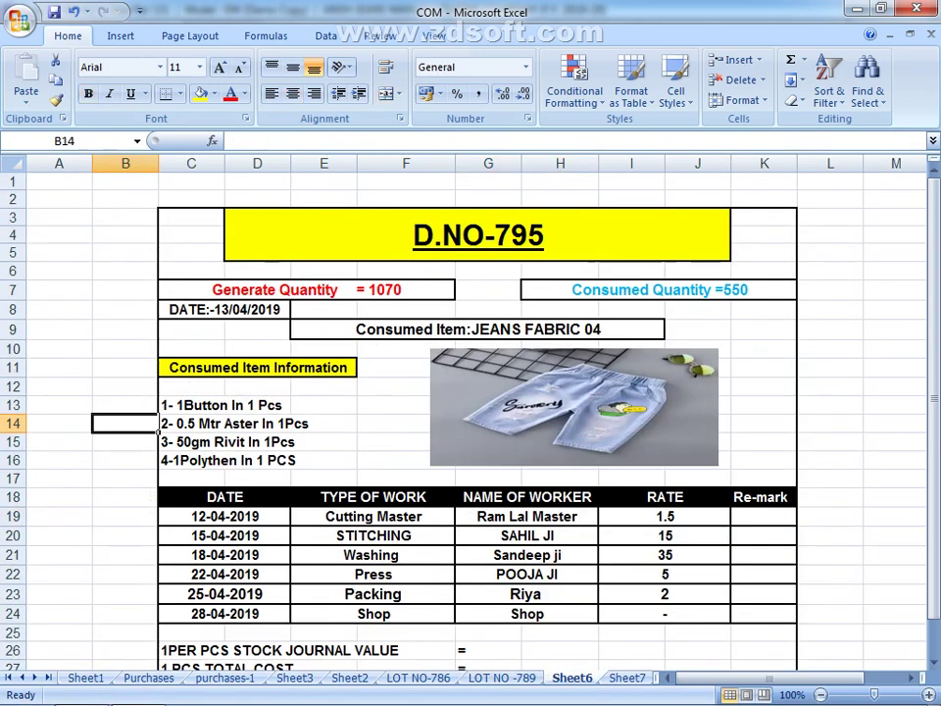
{"action": "key", "text": "ctrl+Page_Down"}
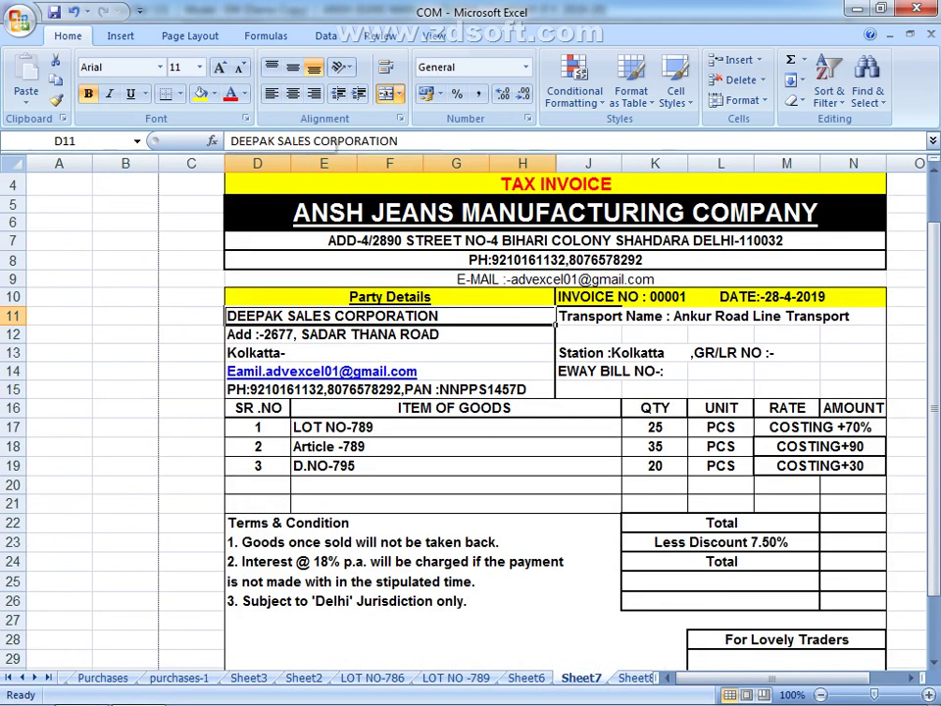
{"action": "left_click_drag", "start_coordinate": [223, 163], "coordinate": [92, 163]}
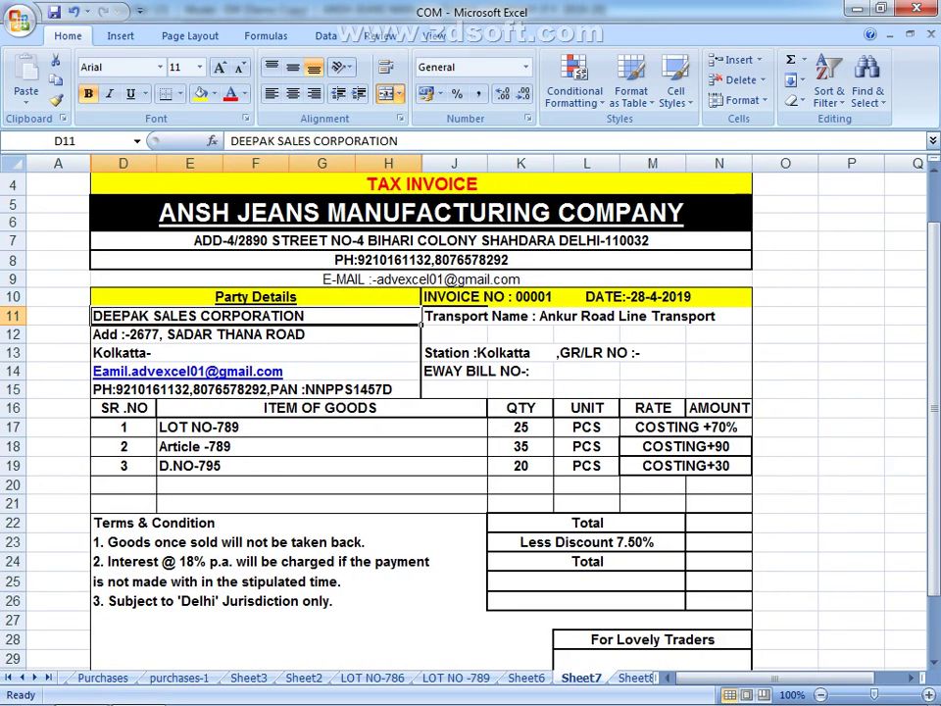
Expand the Sales transaction entries and select DEEPAK SALES CORPORATION as the party.
{"action": "scroll", "coordinate": [319, 441], "scroll_direction": "up", "scroll_amount": 1}
{"action": "right_click", "coordinate": [318, 441]}
{"action": "left_click", "coordinate": [58, 198]}
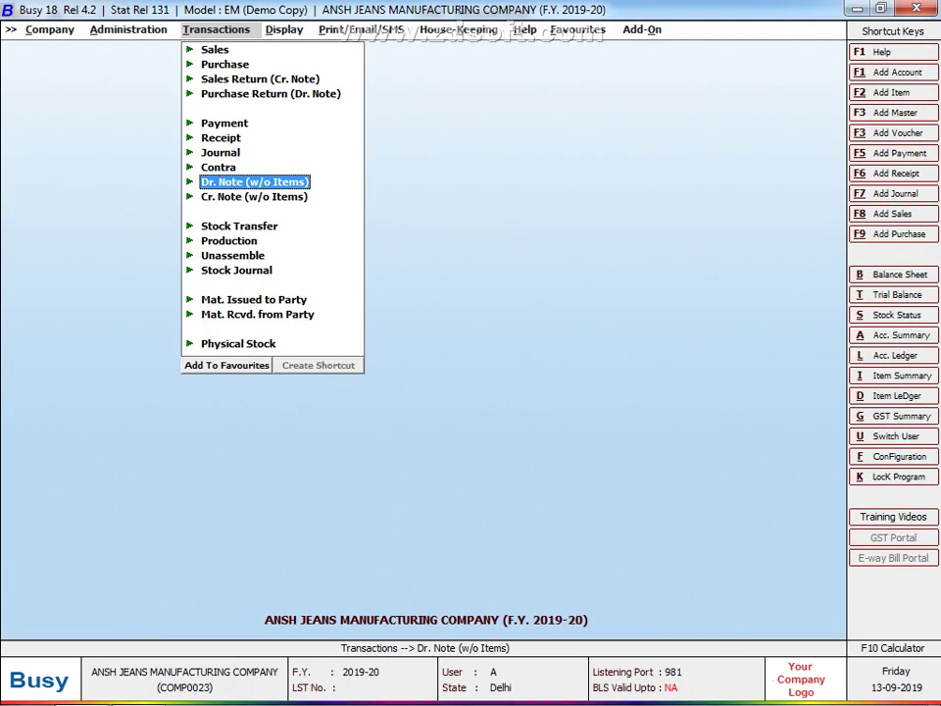
{"action": "left_click", "coordinate": [215, 49]}
{"action": "key", "text": "Return"}
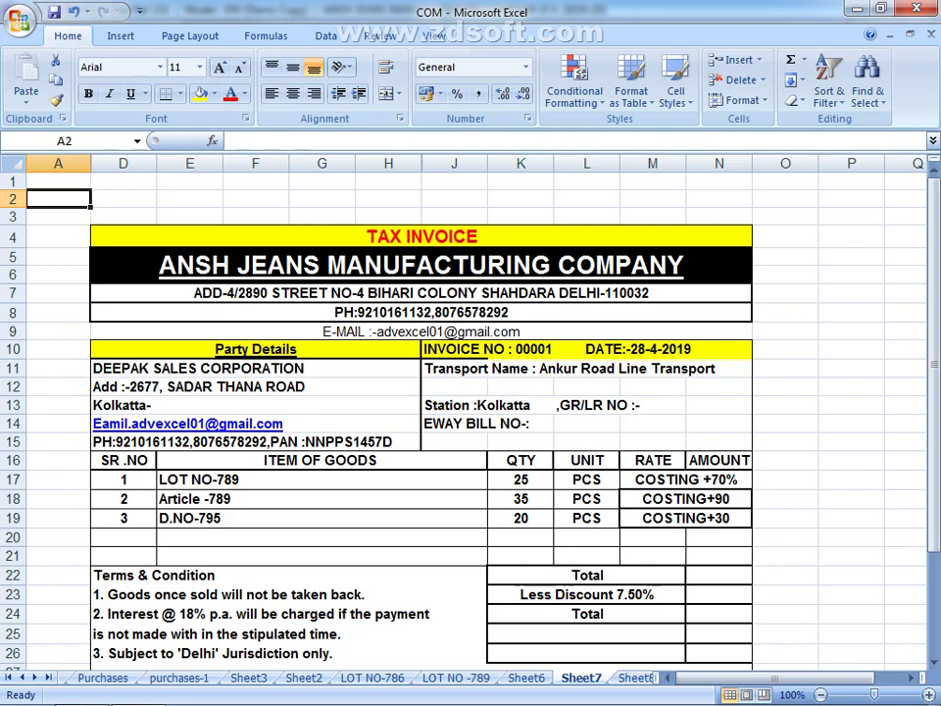
{"action": "left_click", "coordinate": [196, 368]}
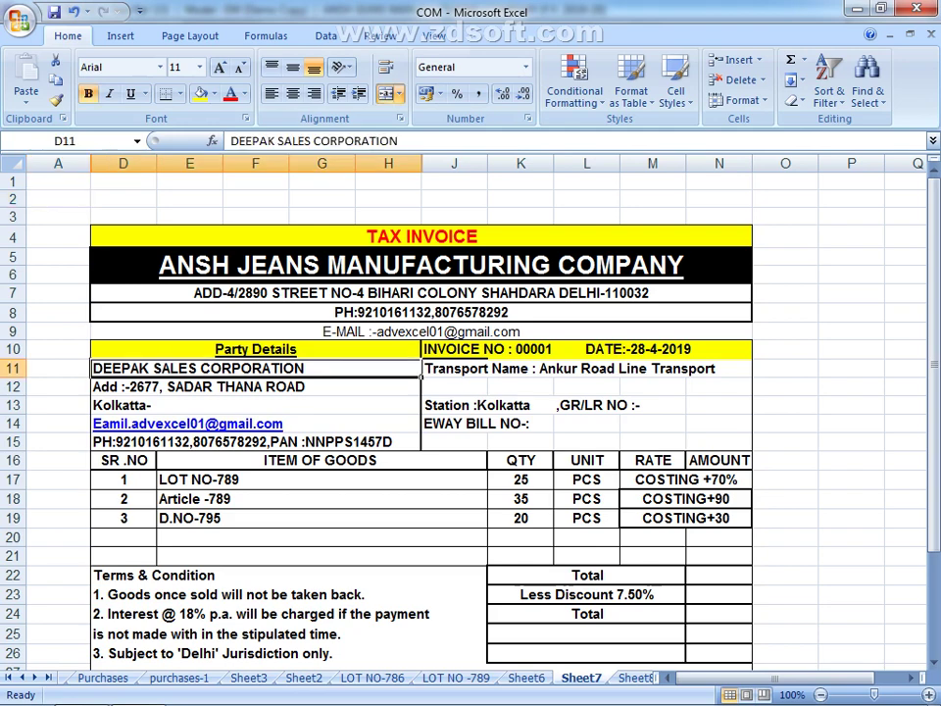
{"action": "scroll", "coordinate": [421, 421], "scroll_direction": "down", "scroll_amount": 2}
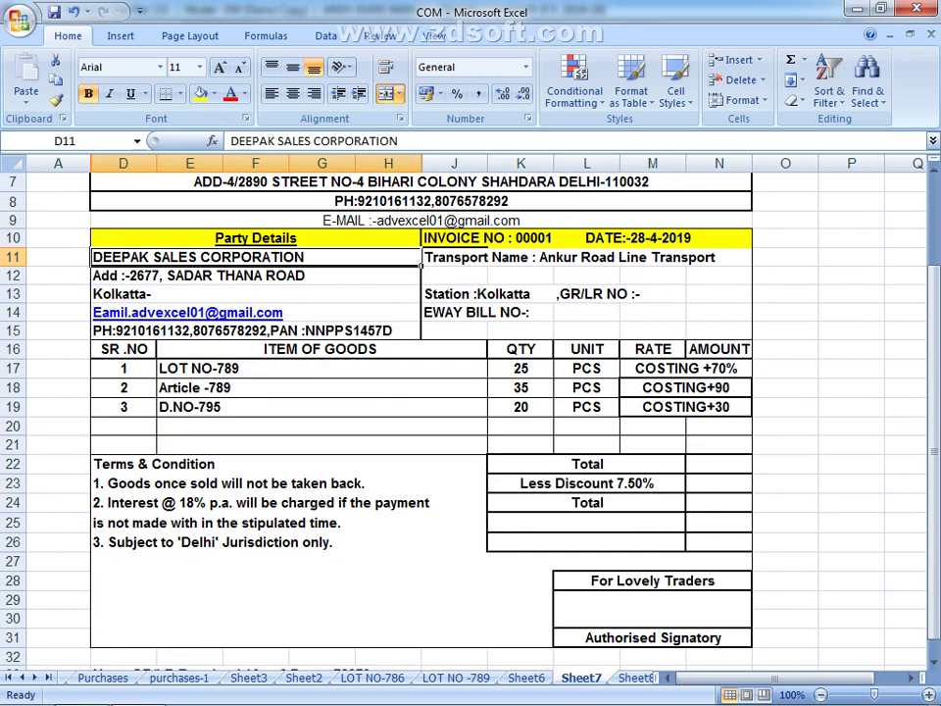
Change E17 to LOT NO-786 and clear the D.NO-795 item row.
{"action": "double_click", "coordinate": [487, 375]}
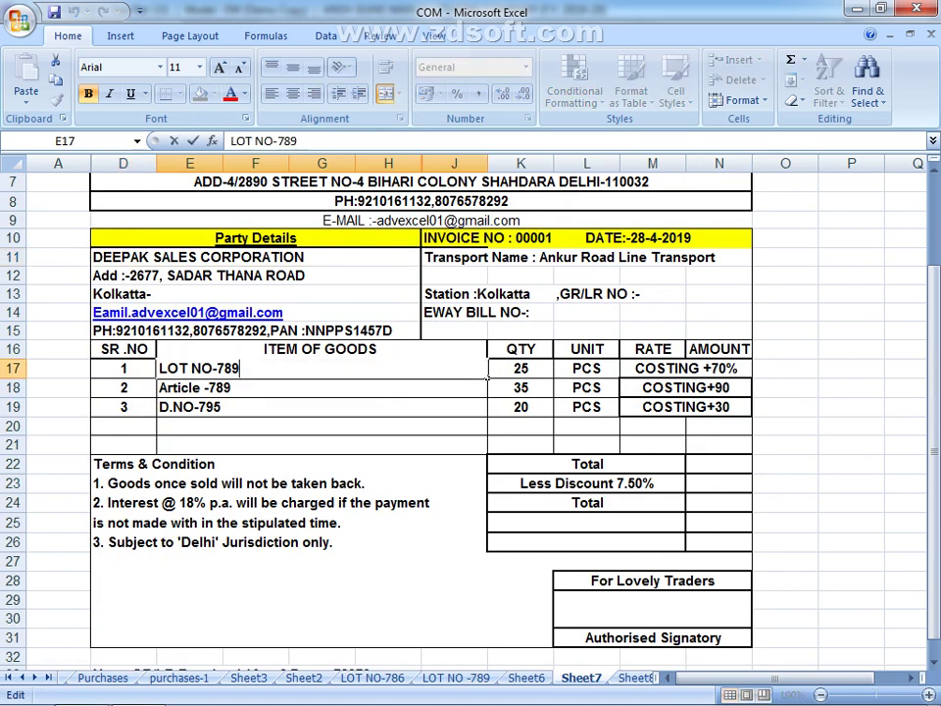
{"action": "key", "text": "BackSpace"}
{"action": "type", "text": "6"}
{"action": "key", "text": "Return"}
{"action": "left_click_drag", "start_coordinate": [122, 407], "coordinate": [751, 415]}
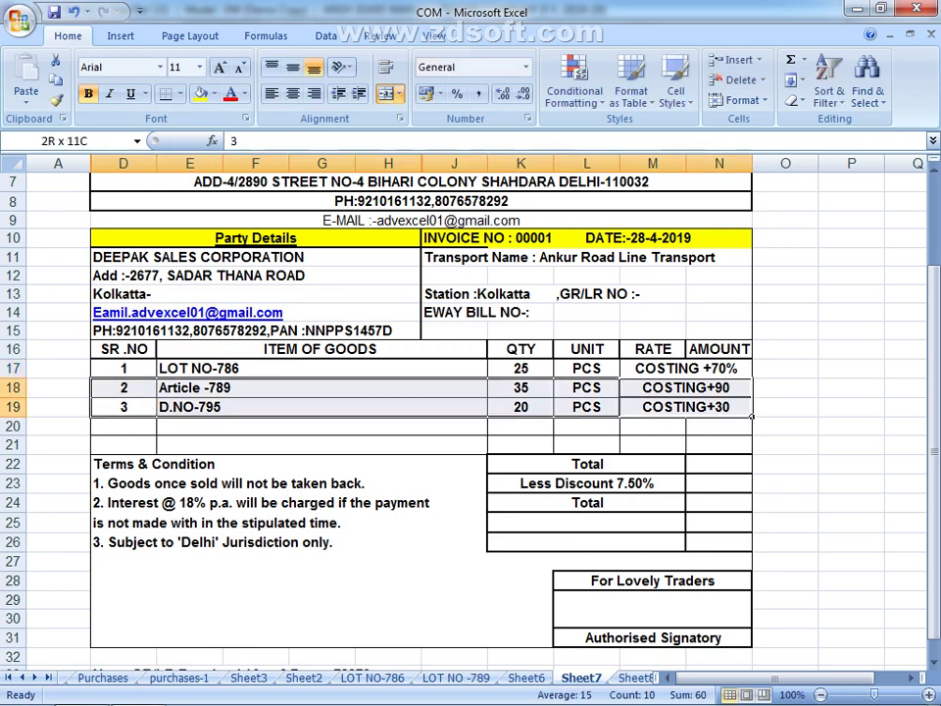
{"action": "key", "text": "Delete"}
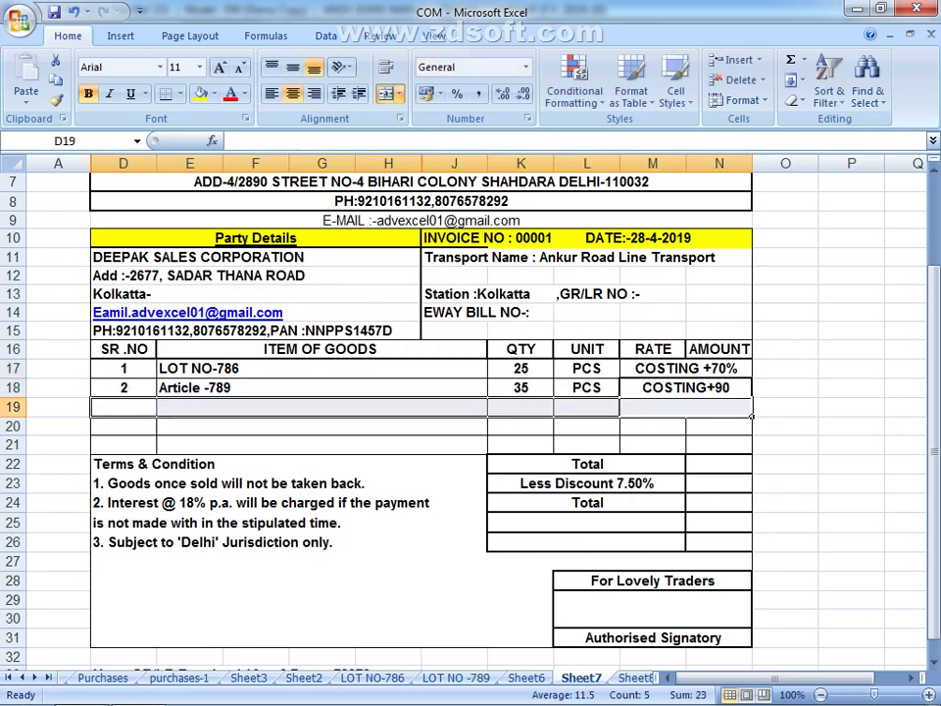
{"action": "left_click", "coordinate": [86, 372]}
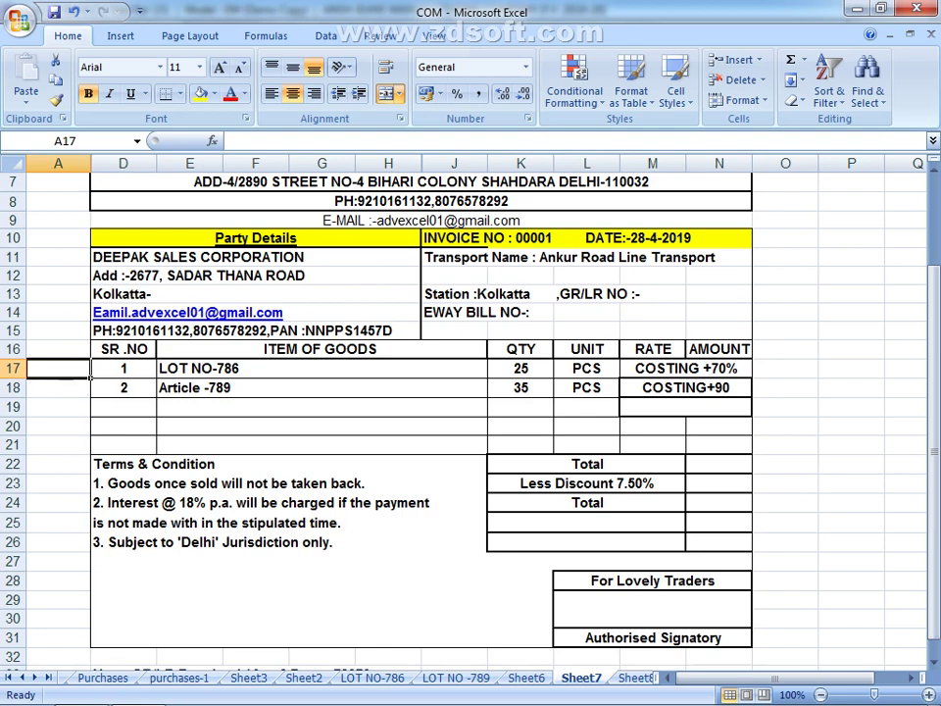
Label G42 as COST and H42 as PROFIT below the invoice.
{"action": "scroll", "coordinate": [322, 432], "scroll_direction": "down", "scroll_amount": 3}
{"action": "scroll", "coordinate": [322, 432], "scroll_direction": "down", "scroll_amount": 4}
{"action": "left_click", "coordinate": [321, 432]}
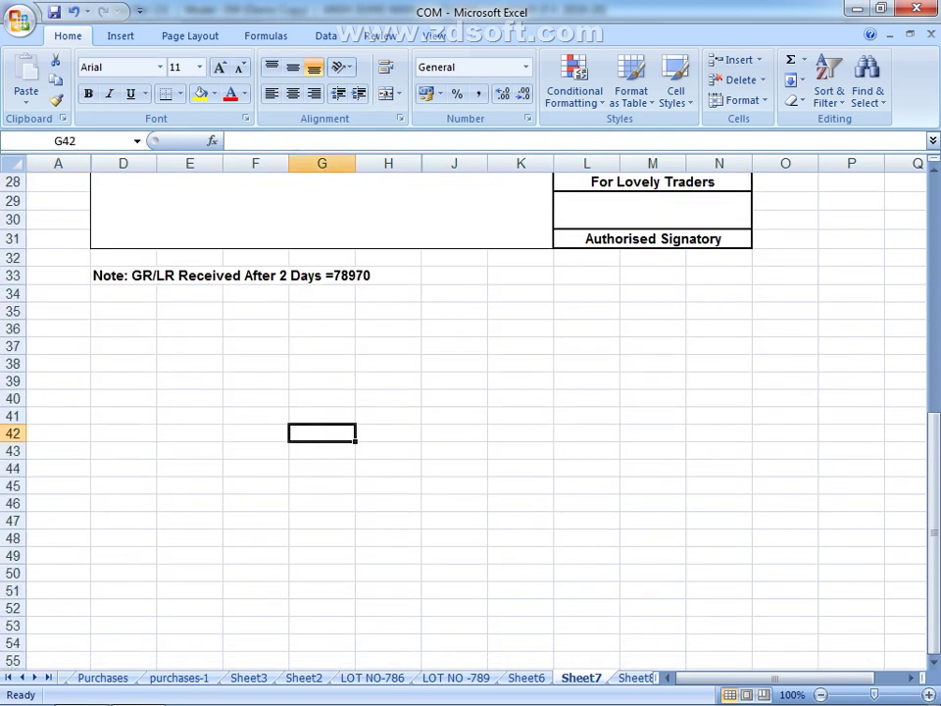
{"action": "type", "text": "COS"}
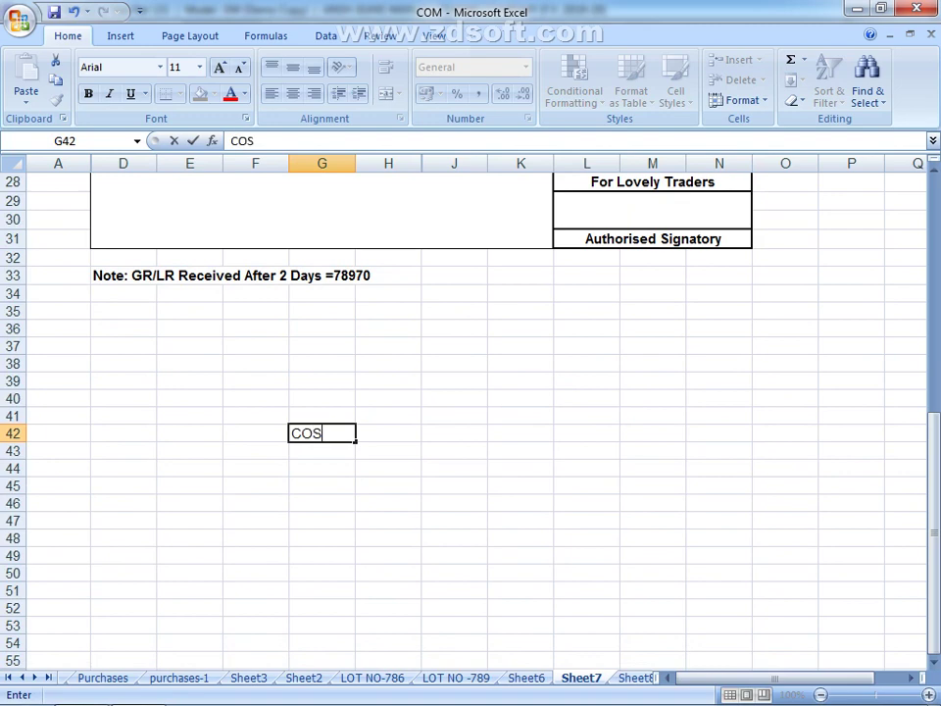
{"action": "type", "text": "T"}
{"action": "key", "text": "Return"}
{"action": "left_click", "coordinate": [388, 432]}
{"action": "type", "text": "PROF"}
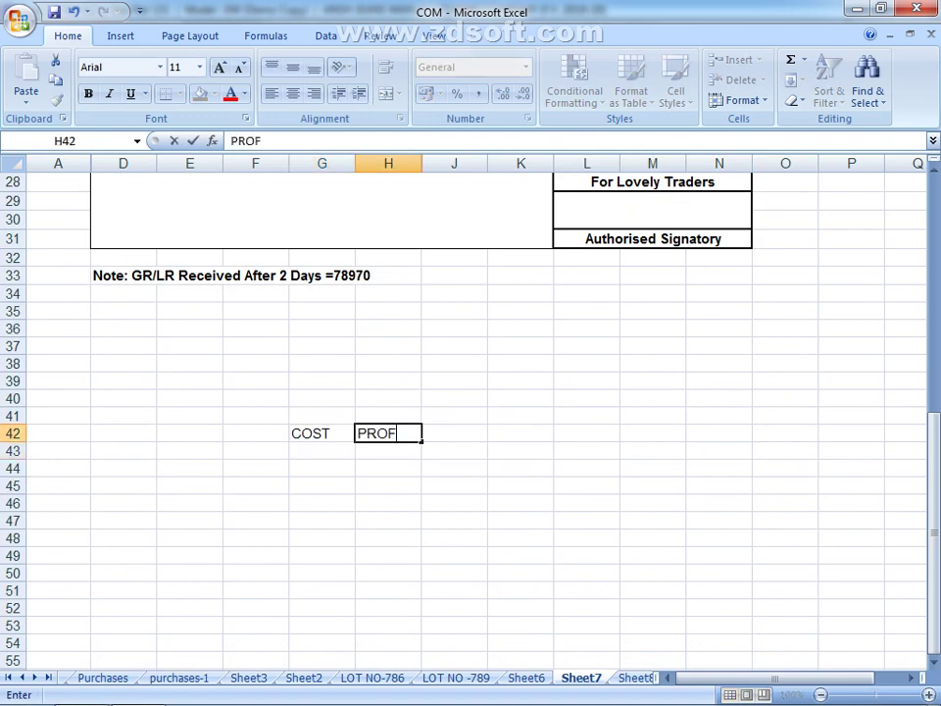
{"action": "type", "text": "IT"}
{"action": "key", "text": "Return"}
Enter the label COST+PROFIT in J43.
{"action": "key", "text": "Left"}
{"action": "key", "text": "Left"}
{"action": "key", "text": "Right"}
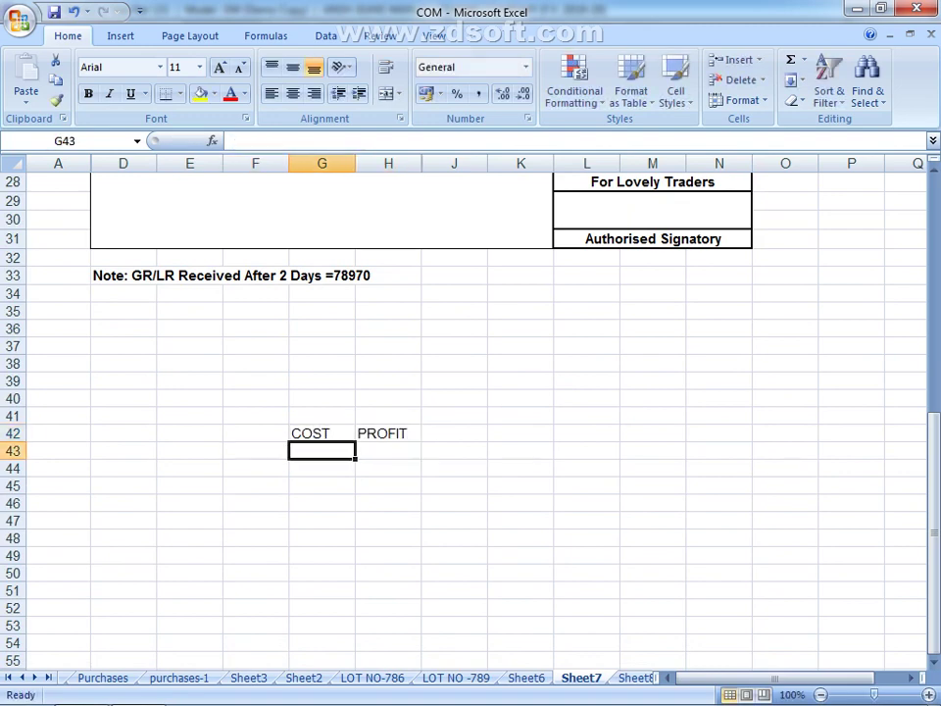
{"action": "key", "text": "Right"}
{"action": "key", "text": "Right"}
{"action": "type", "text": "COST+"}
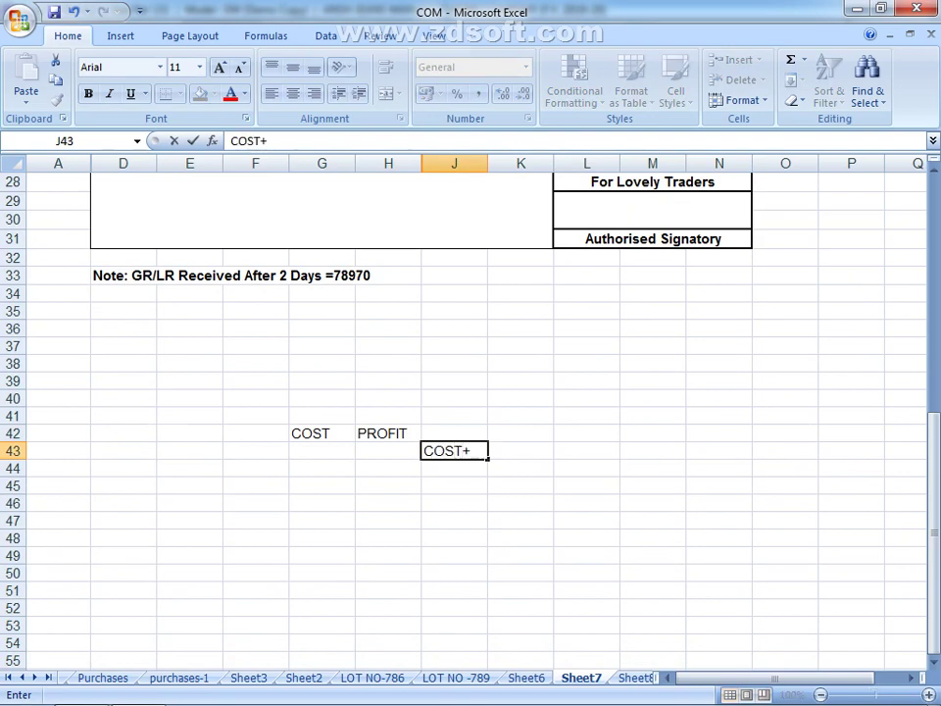
{"action": "type", "text": "PROF"}
{"action": "key", "text": "BackSpace"}
{"action": "key", "text": "BackSpace"}
{"action": "key", "text": "BackSpace"}
{"action": "type", "text": "PROFIT"}
{"action": "key", "text": "Return"}
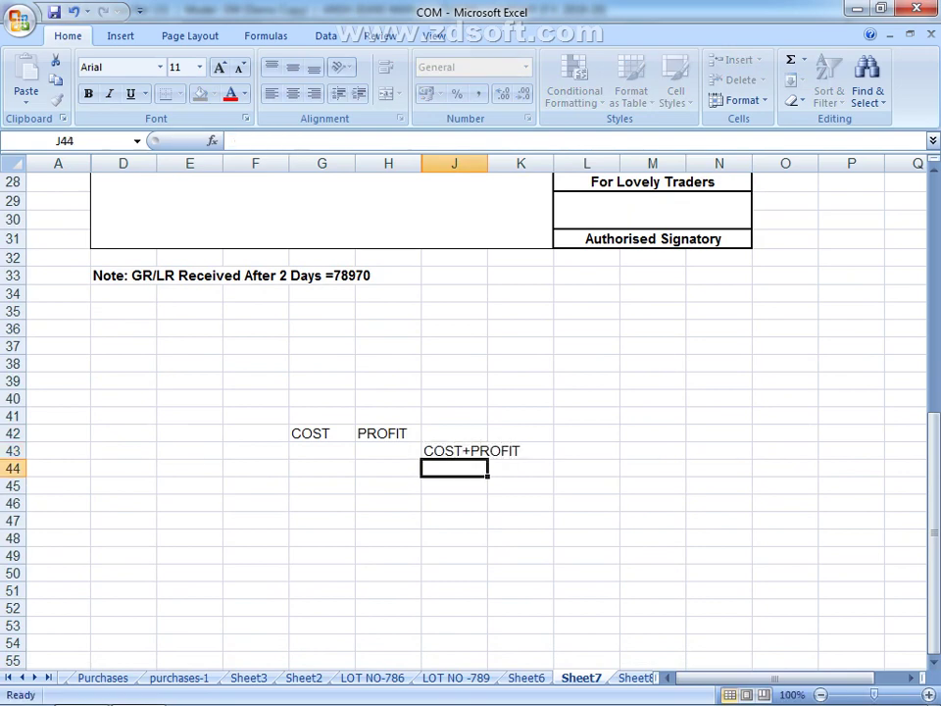
Enter the label SALE PRICE in F43.
{"action": "key", "text": "Left"}
{"action": "key", "text": "Left"}
{"action": "key", "text": "Left"}
{"action": "key", "text": "Up"}
{"action": "type", "text": "SALE"}
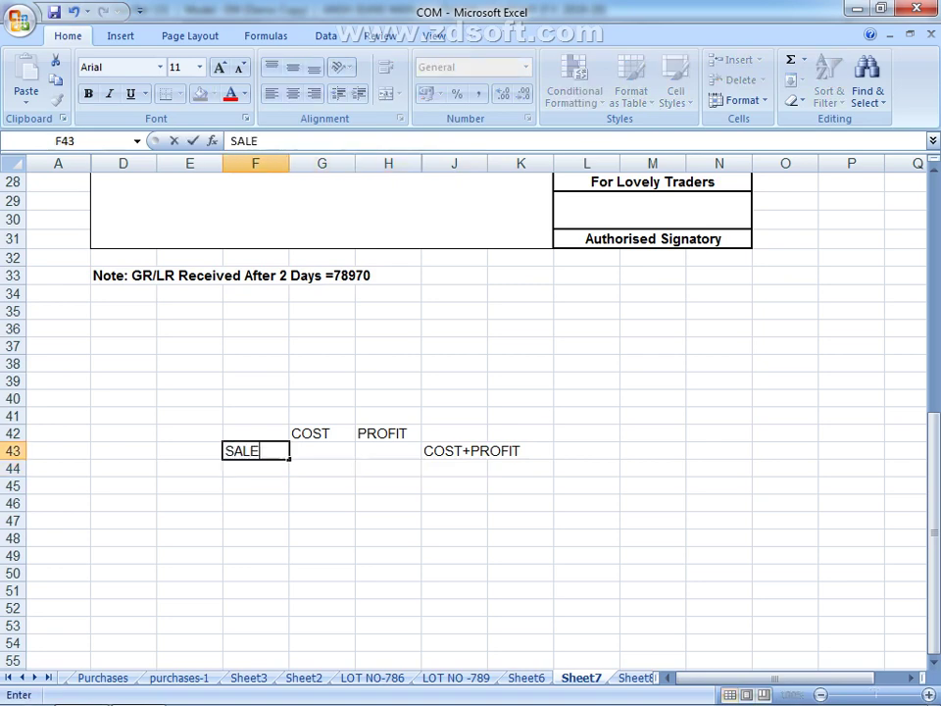
{"action": "type", "text": " PRIC"}
{"action": "type", "text": "E"}
{"action": "key", "text": "Return"}
{"action": "key", "text": "Up"}
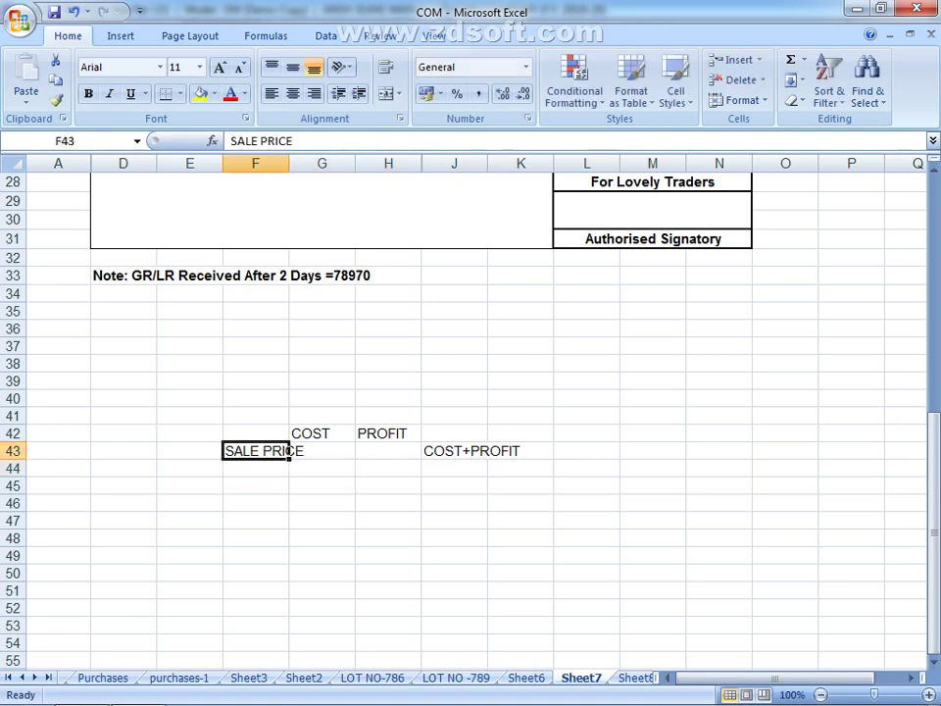
{"action": "key", "text": "alt+h"}
{"action": "key", "text": "o"}
{"action": "key", "text": "Escape"}
{"action": "key", "text": "Escape"}
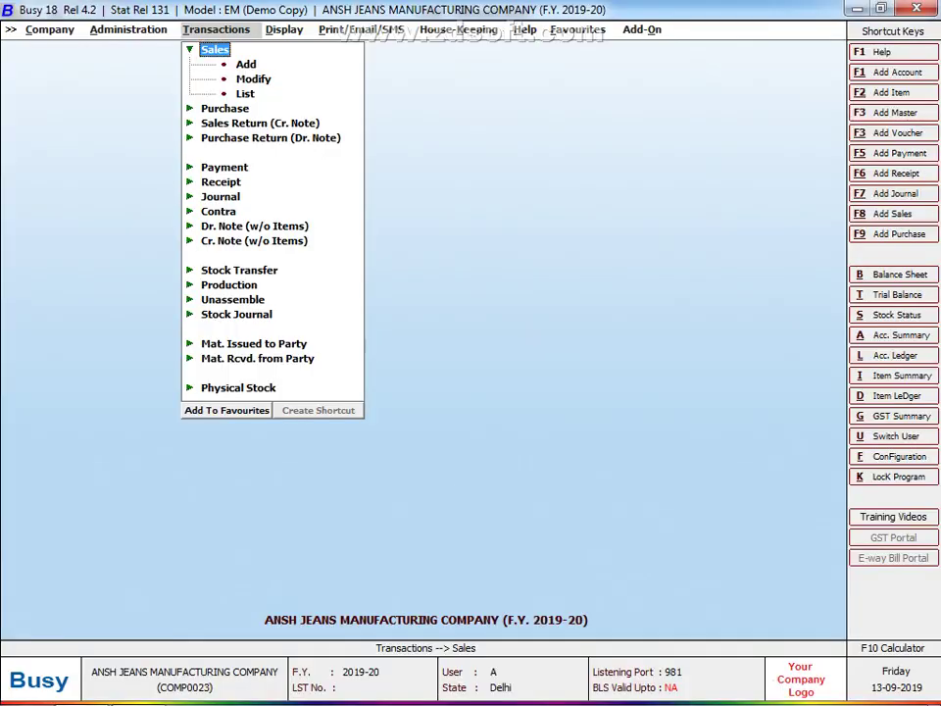
Open the list of Stock Transfer vouchers.
{"action": "key", "text": "Down"}
{"action": "key", "text": "Down"}
{"action": "key", "text": "Down"}
{"action": "key", "text": "Down"}
{"action": "key", "text": "Down"}
{"action": "key", "text": "Down"}
{"action": "key", "text": "Down"}
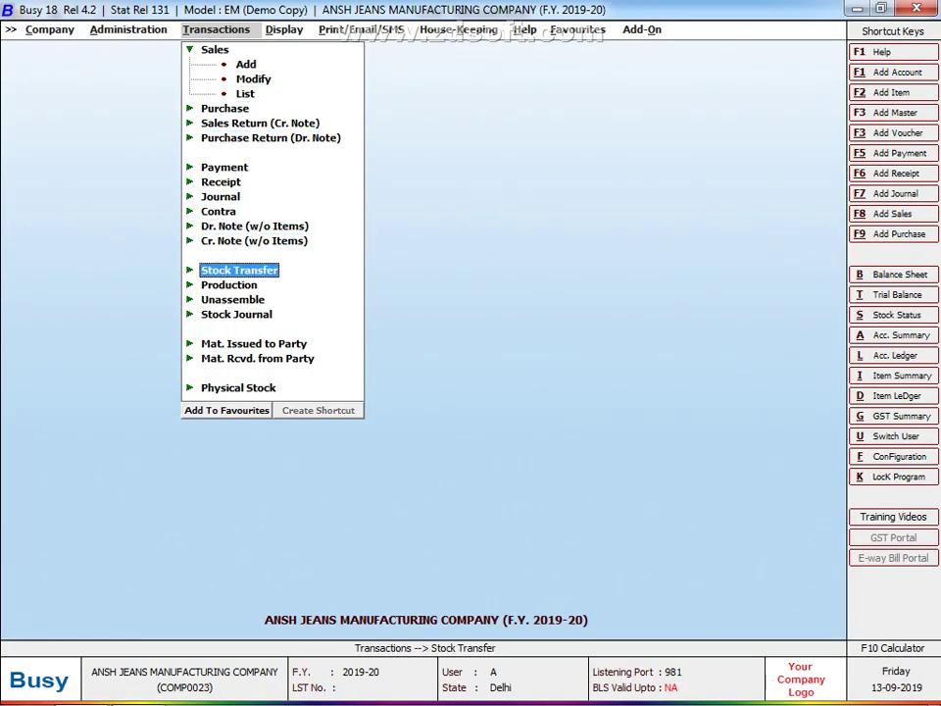
{"action": "key", "text": "Return"}
{"action": "key", "text": "Down"}
{"action": "key", "text": "Down"}
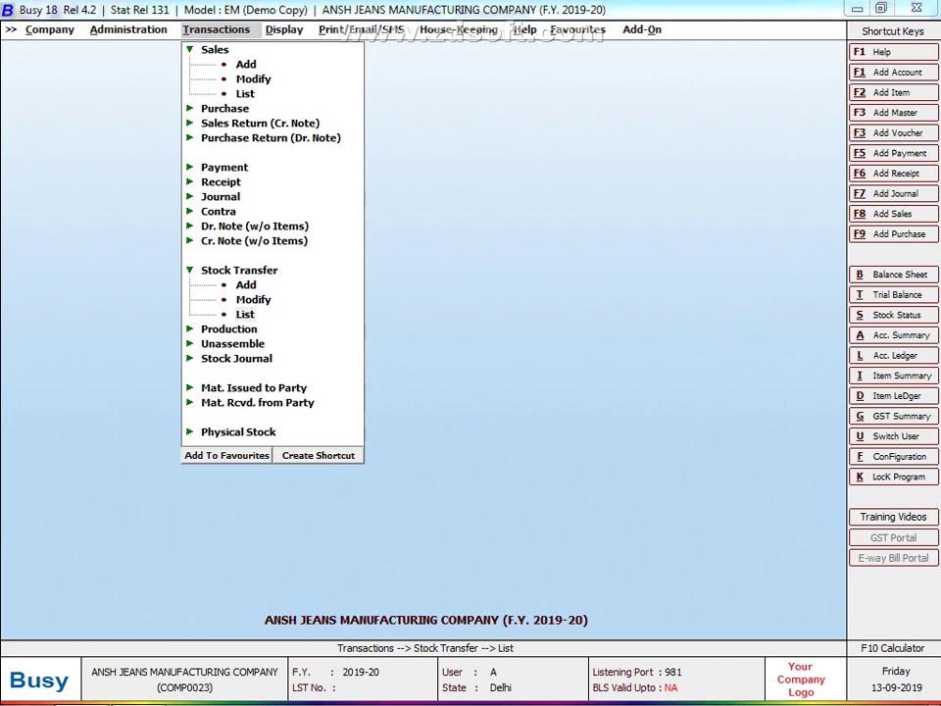
{"action": "key", "text": "Return"}
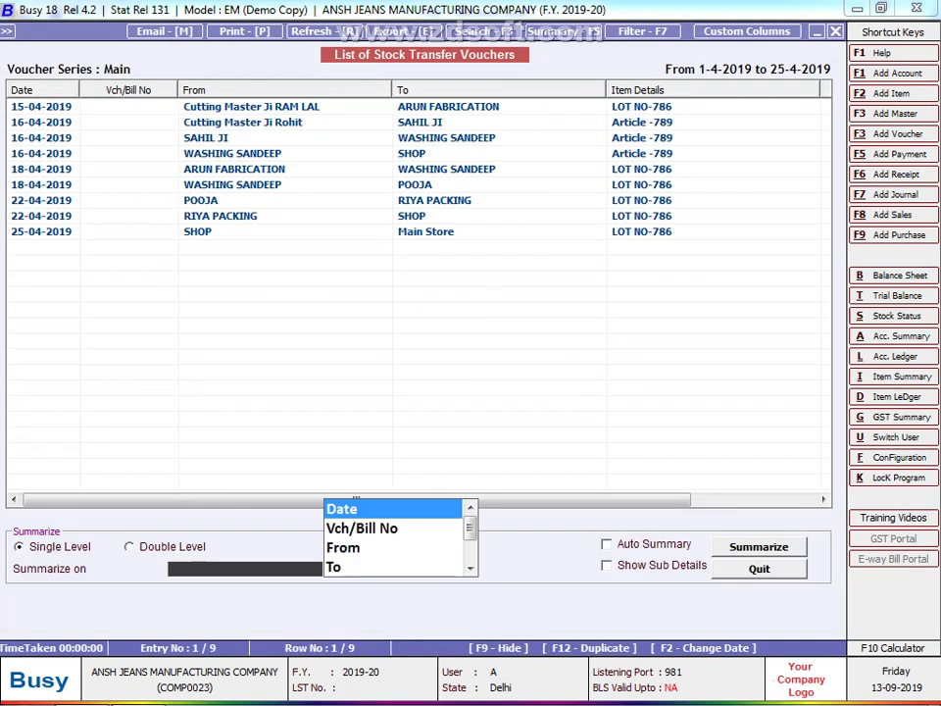
Summarize the stock transfers by Item Details with automatic summary and sub details shown.
{"action": "key", "text": "Down"}
{"action": "key", "text": "Down"}
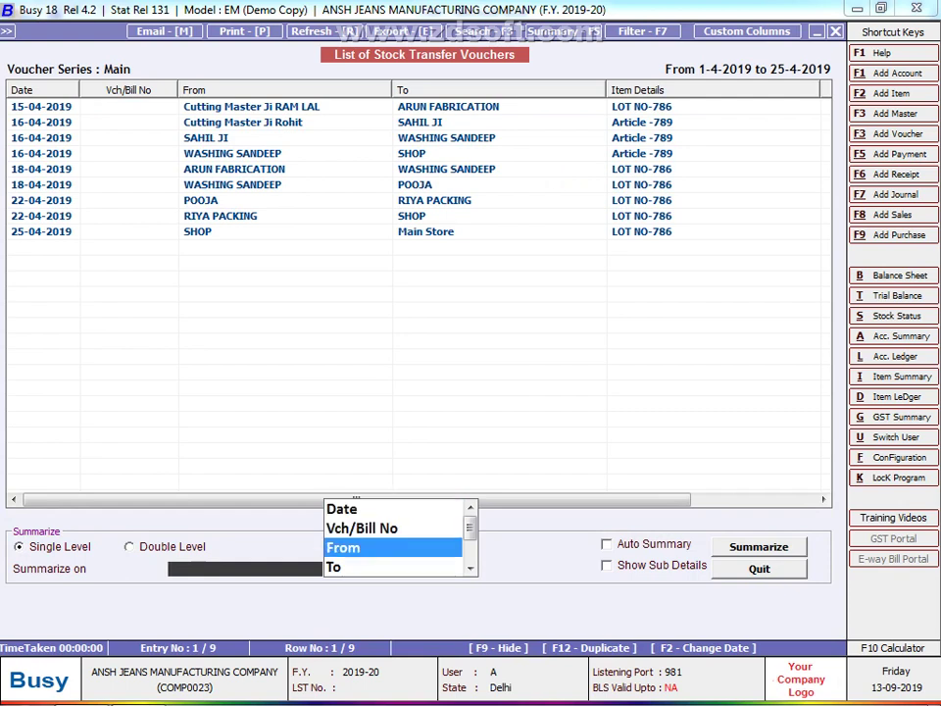
{"action": "key", "text": "Down"}
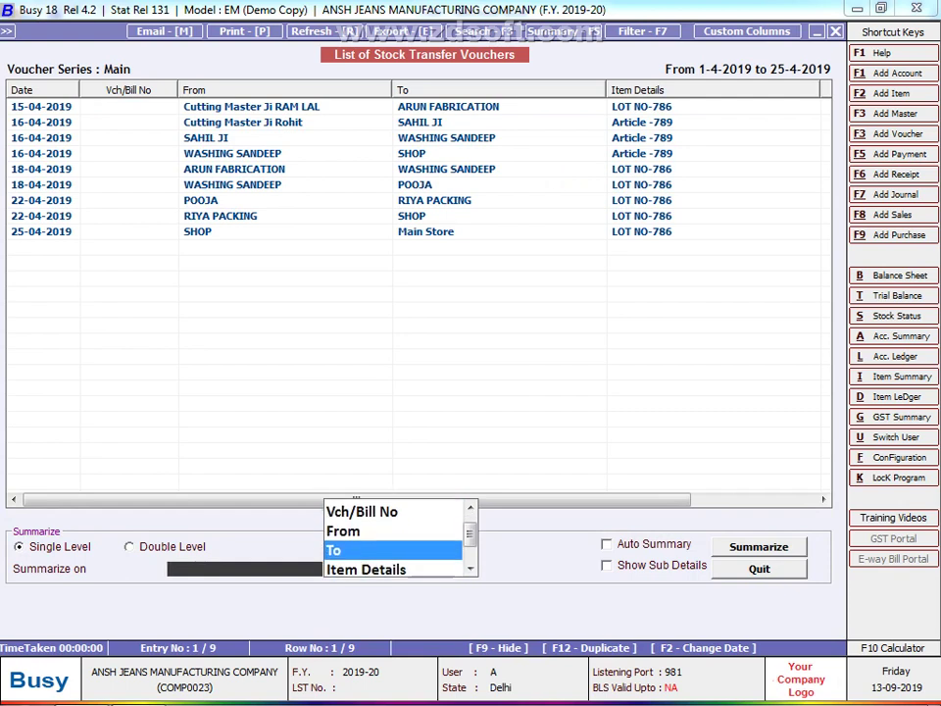
{"action": "key", "text": "Down"}
{"action": "key", "text": "Return"}
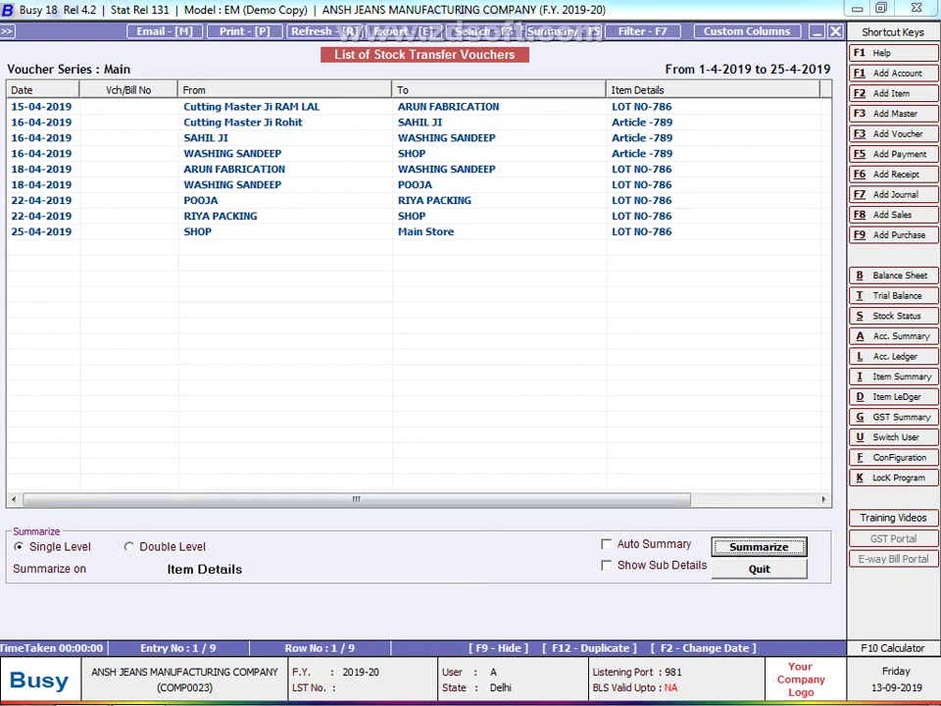
{"action": "key", "text": "space"}
{"action": "key", "text": "Tab"}
{"action": "key", "text": "space"}
{"action": "key", "text": "Tab"}
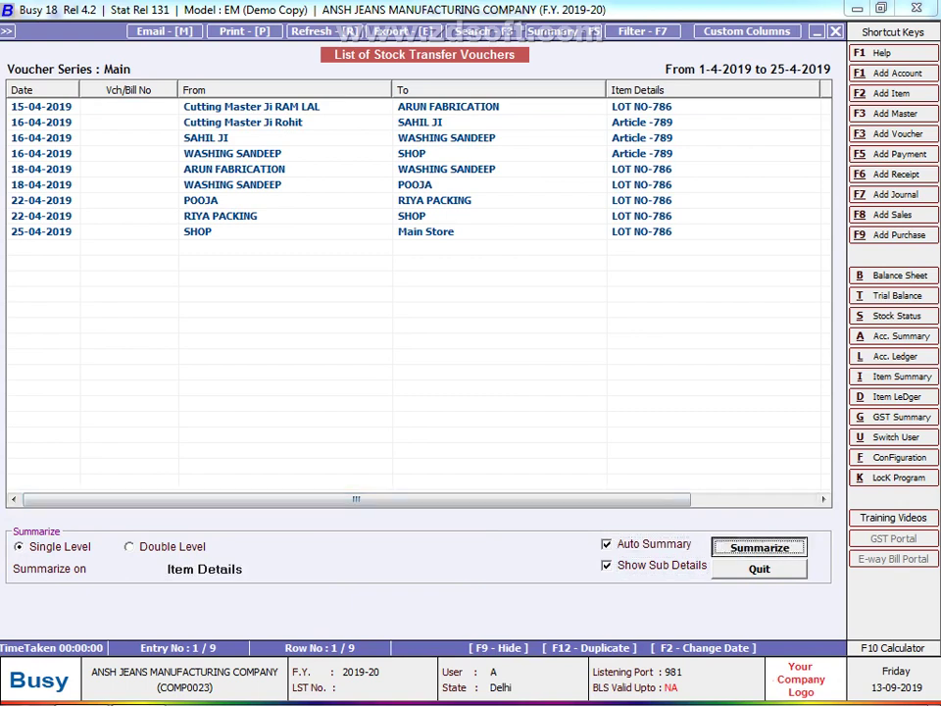
{"action": "key", "text": "Return"}
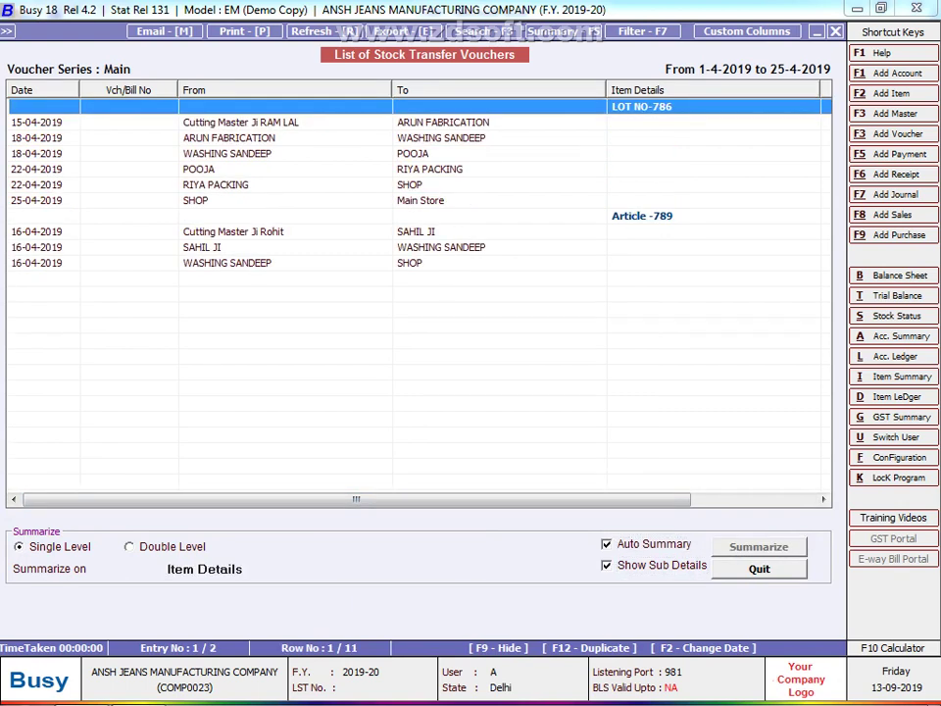
Open the 25-04-2019 SHOP to Main Store transfer showing LOT NO-786 at 535.99.
{"action": "key", "text": "Down"}
{"action": "key", "text": "Down"}
{"action": "key", "text": "Down"}
{"action": "key", "text": "Down"}
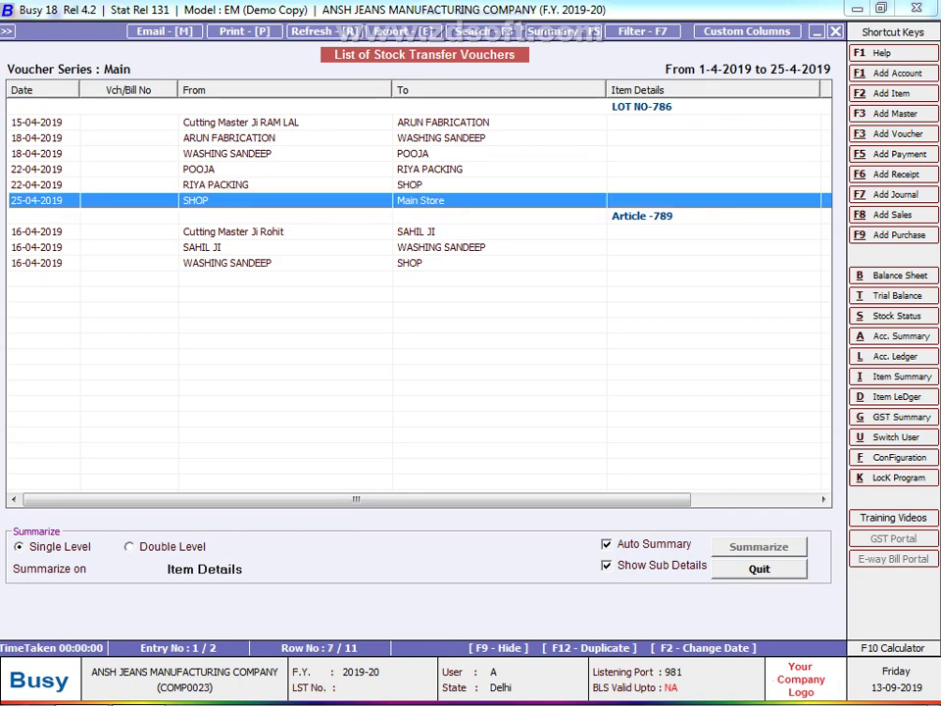
{"action": "key", "text": "Return"}
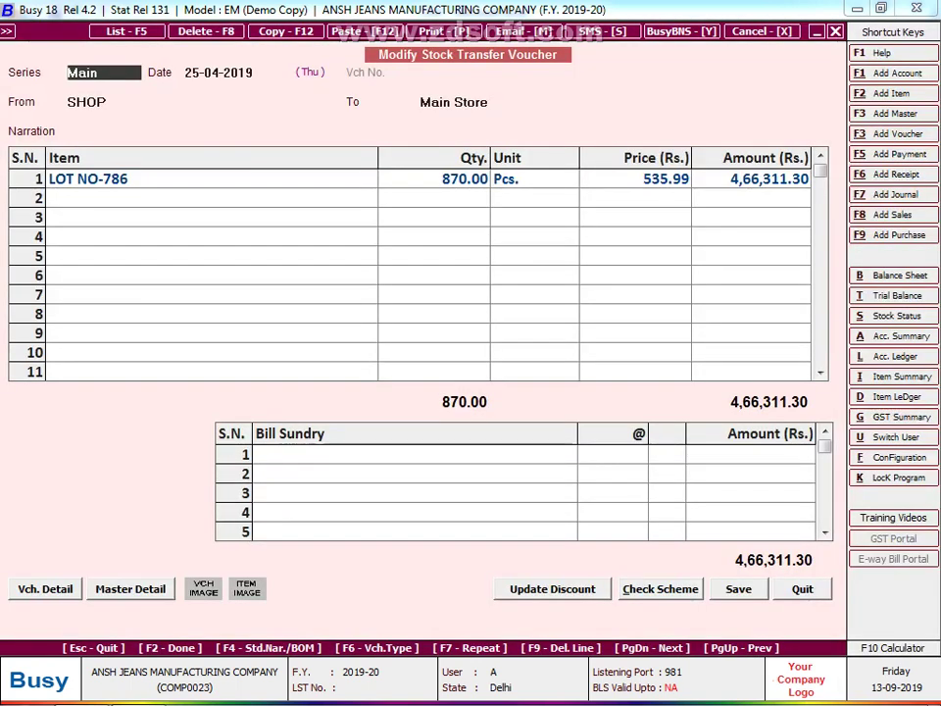
{"action": "key", "text": "alt+Tab"}
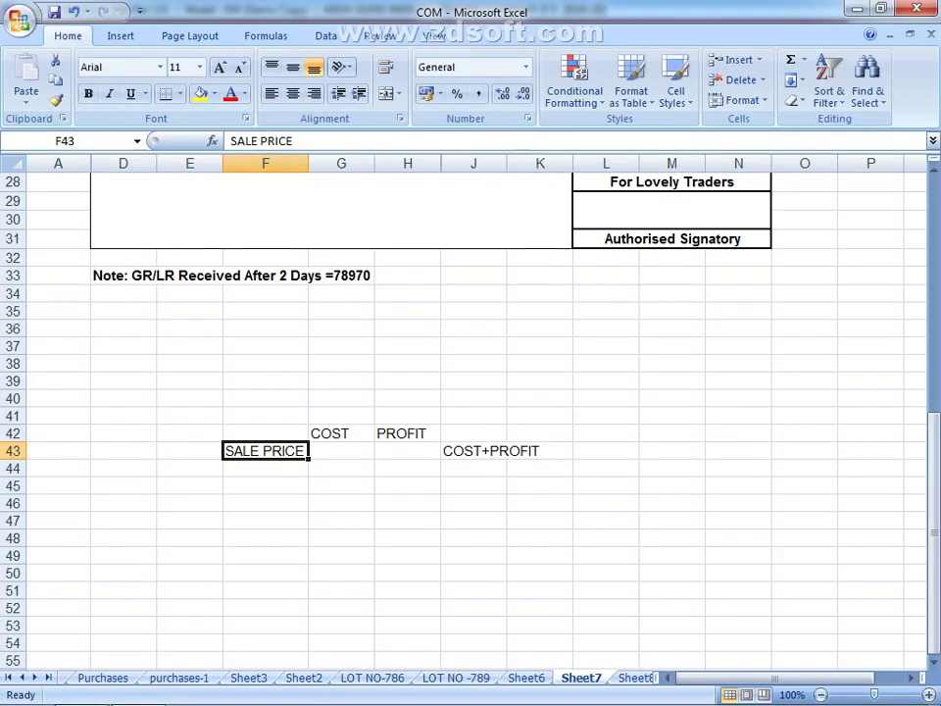
Enter cost 535.99 in G43 and the 70% profit formula =G43*70% in H43.
{"action": "left_click", "coordinate": [341, 450]}
{"action": "type", "text": "535.9"}
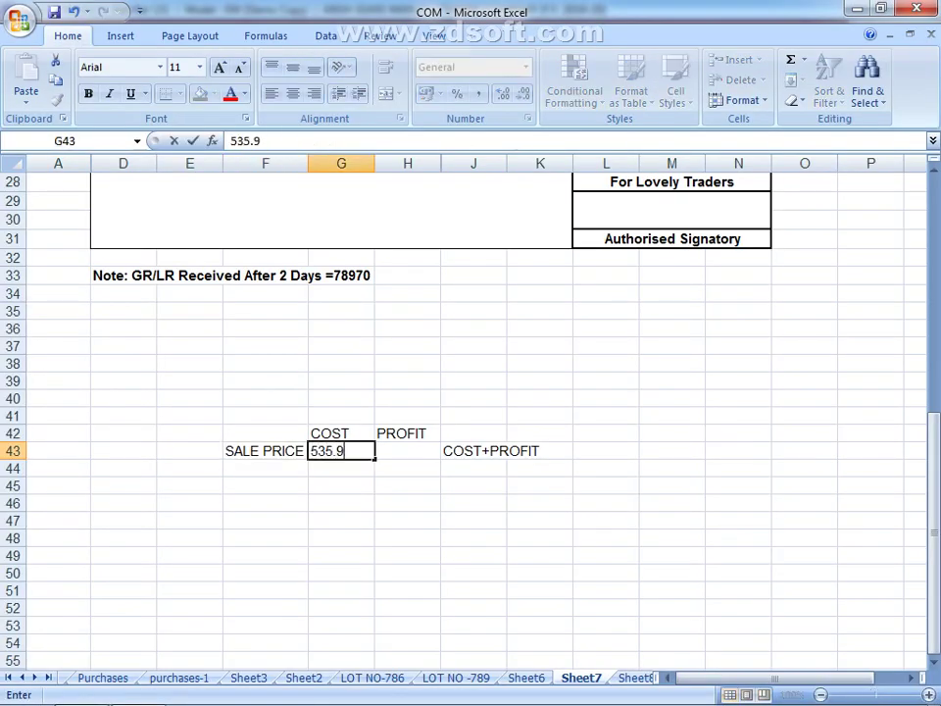
{"action": "type", "text": "9"}
{"action": "key", "text": "Return"}
{"action": "key", "text": "Left"}
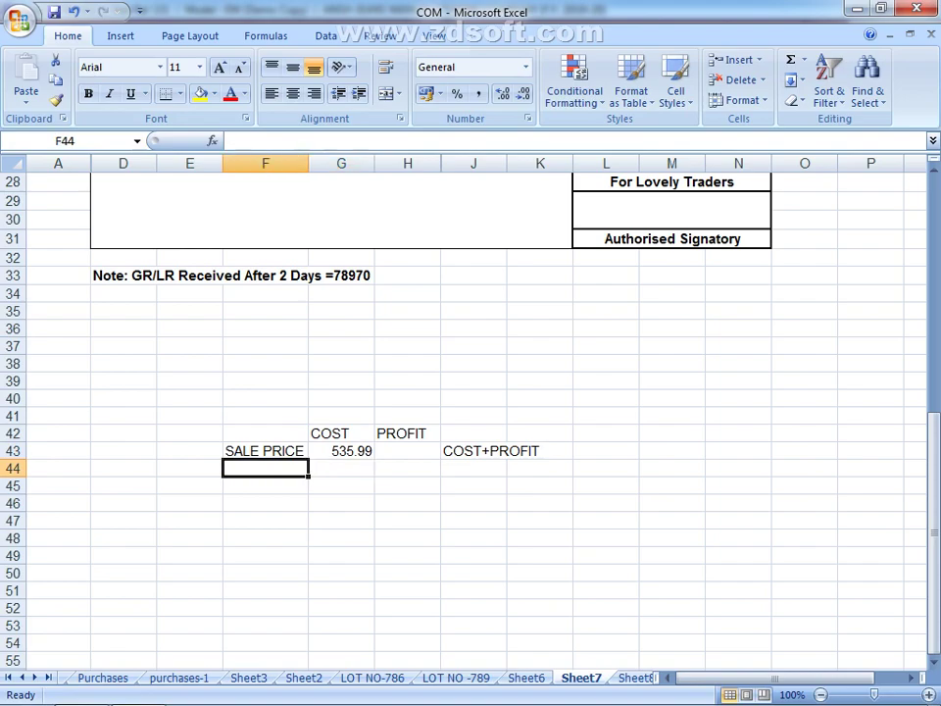
{"action": "left_click", "coordinate": [264, 485]}
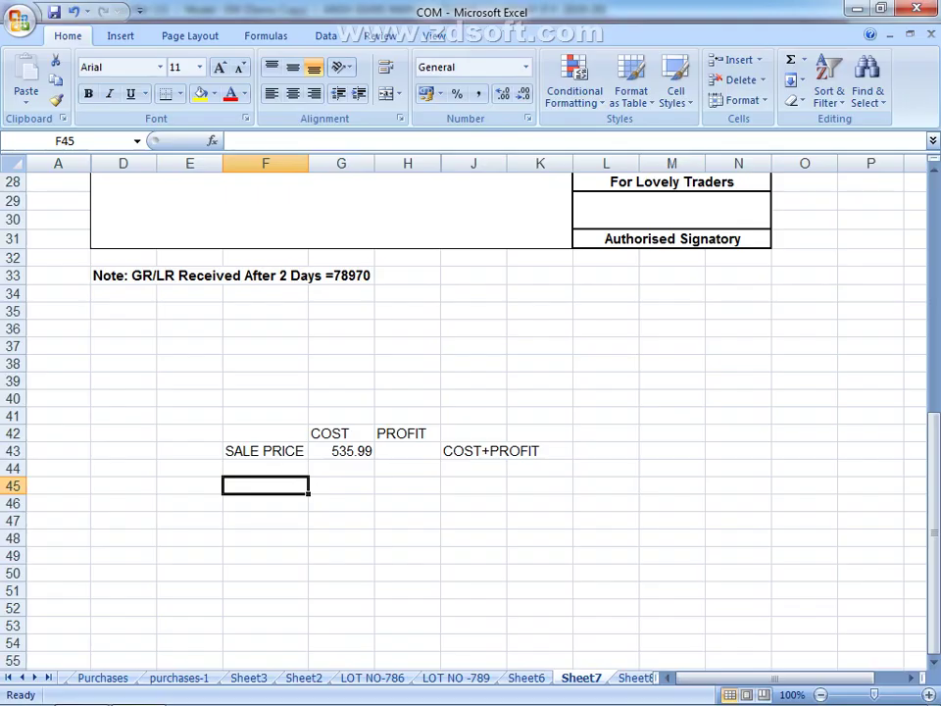
{"action": "left_click", "coordinate": [406, 450]}
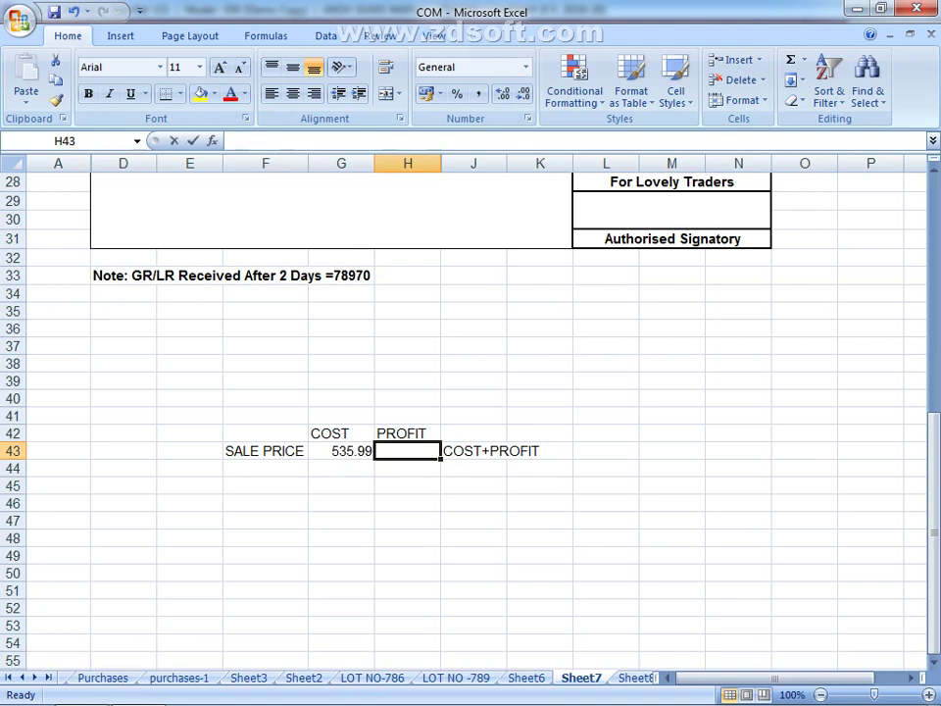
{"action": "type", "text": "=G43*70"}
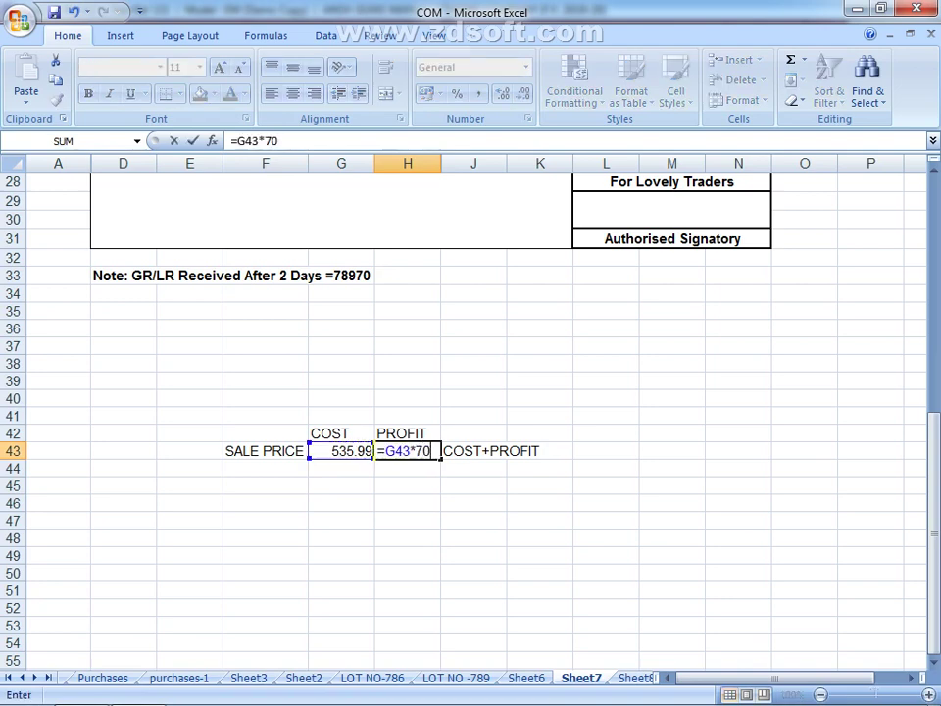
{"action": "type", "text": "%"}
{"action": "key", "text": "Return"}
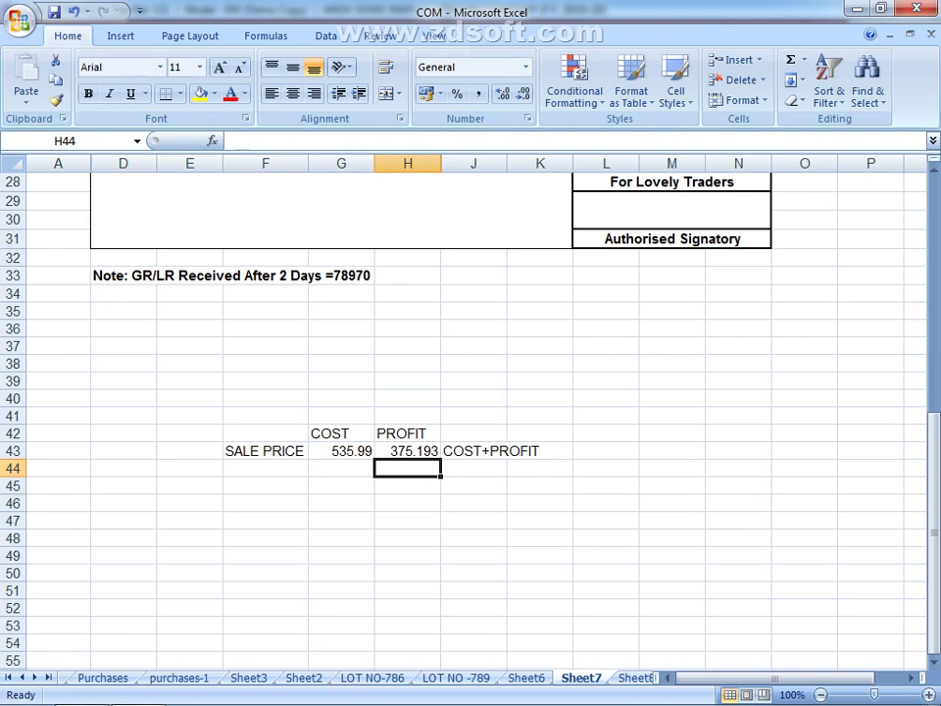
Add cost plus profit (911.183) in J44 and the rounded sale price 912 below it.
{"action": "key", "text": "Right"}
{"action": "type", "text": "="}
{"action": "key", "text": "Left"}
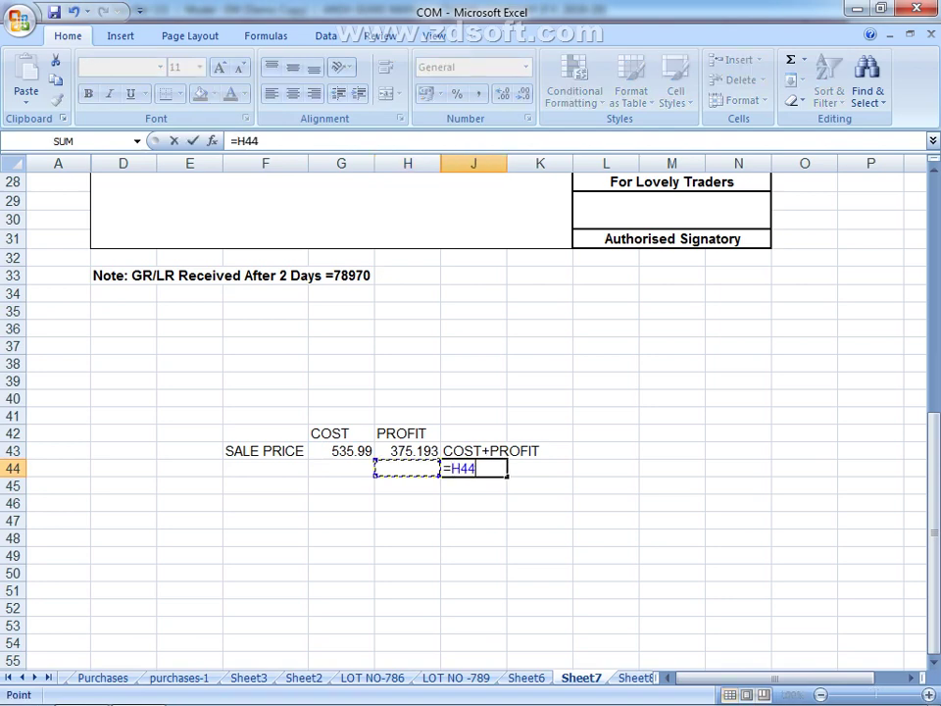
{"action": "key", "text": "Left"}
{"action": "key", "text": "Up"}
{"action": "type", "text": "+"}
{"action": "key", "text": "Left"}
{"action": "key", "text": "Left"}
{"action": "key", "text": "Up"}
{"action": "key", "text": "Return"}
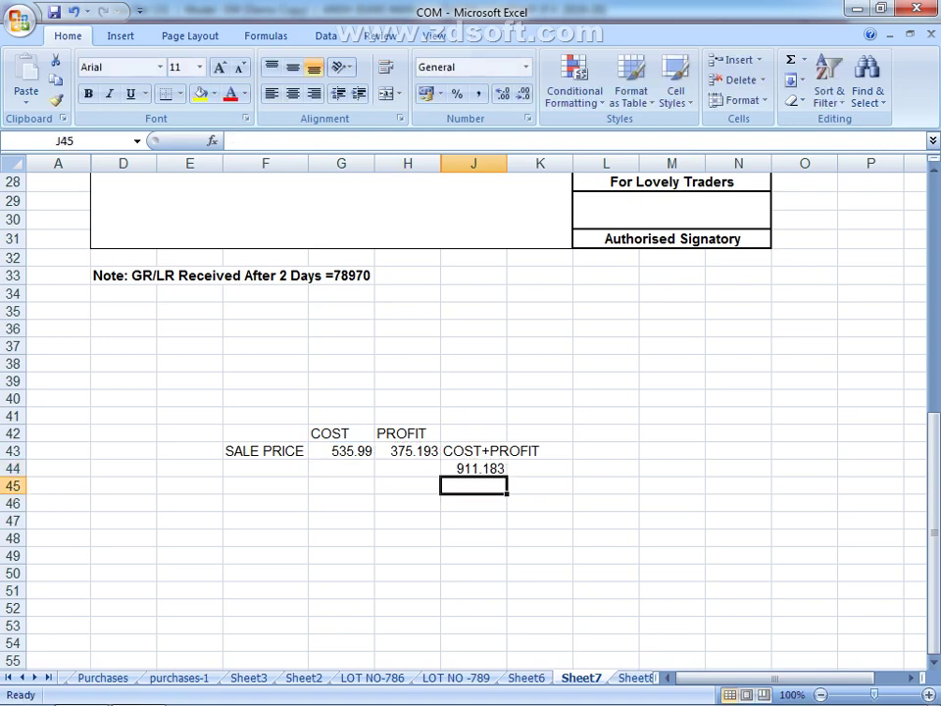
{"action": "type", "text": "912"}
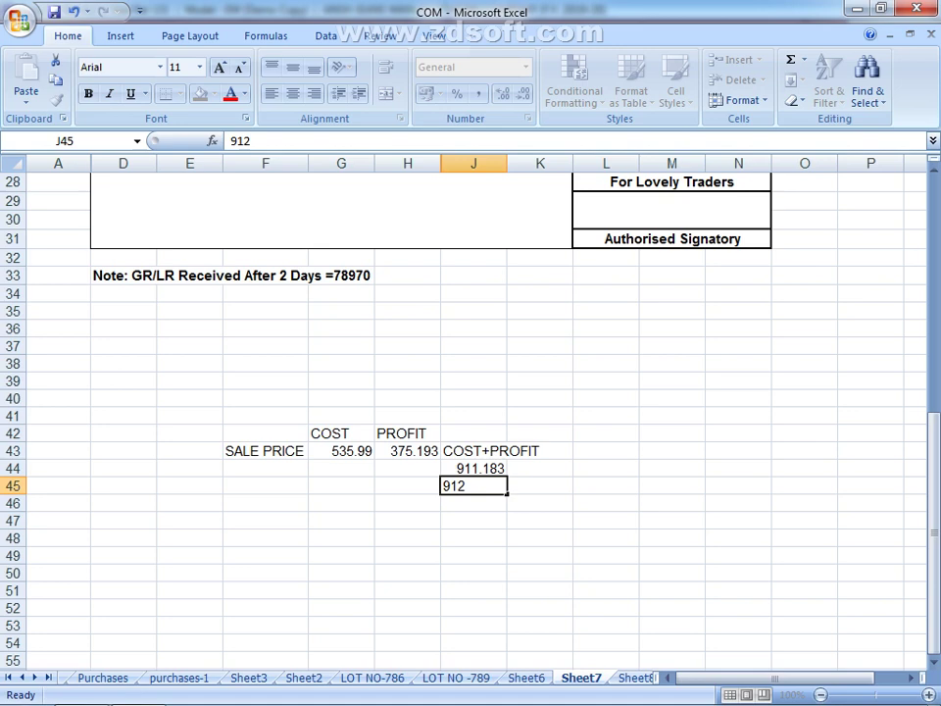
{"action": "key", "text": "Left"}
{"action": "key", "text": "Left"}
{"action": "key", "text": "Up"}
{"action": "key", "text": "Up"}
Reopen the Stock Transfer list and open the Article -789 transfer from WASHING SANDEEP to SHOP.
{"action": "key", "text": "alt+Tab"}
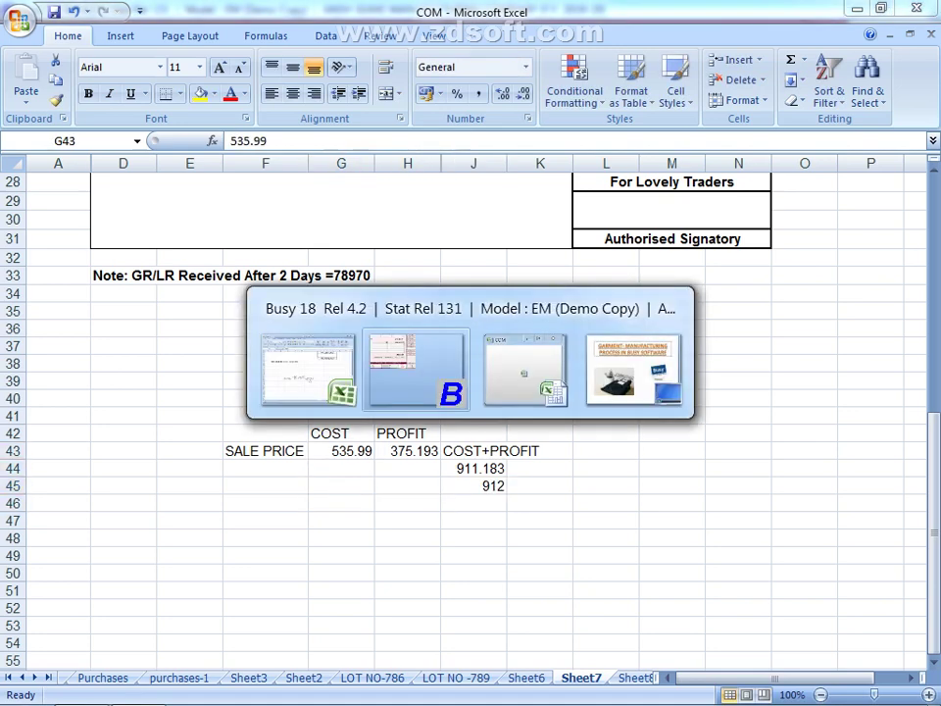
{"action": "key", "text": "Return"}
{"action": "key", "text": "Escape"}
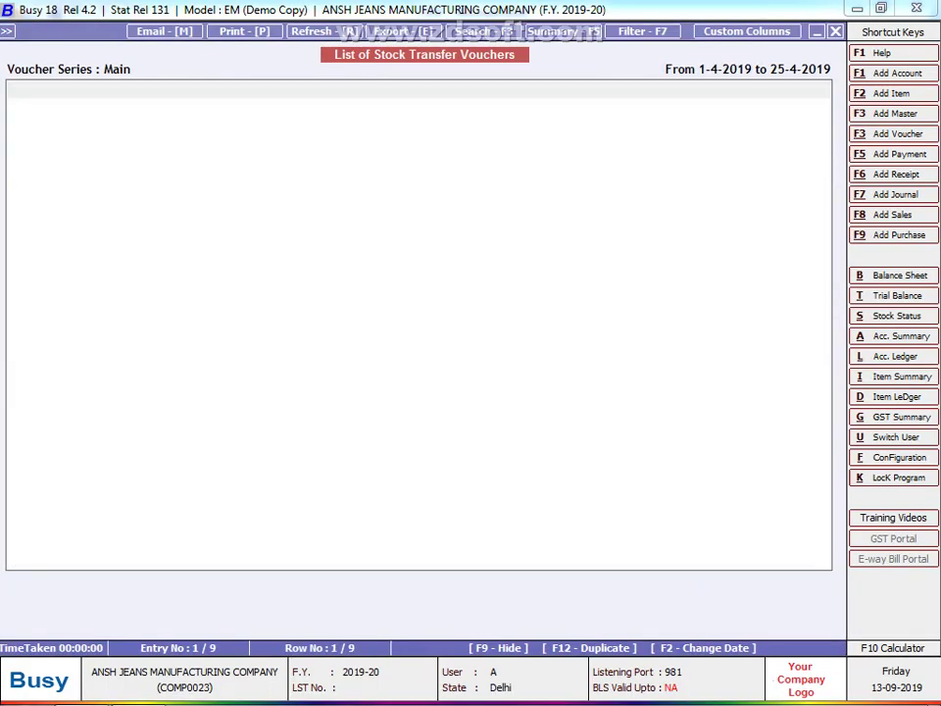
{"action": "key", "text": "Escape"}
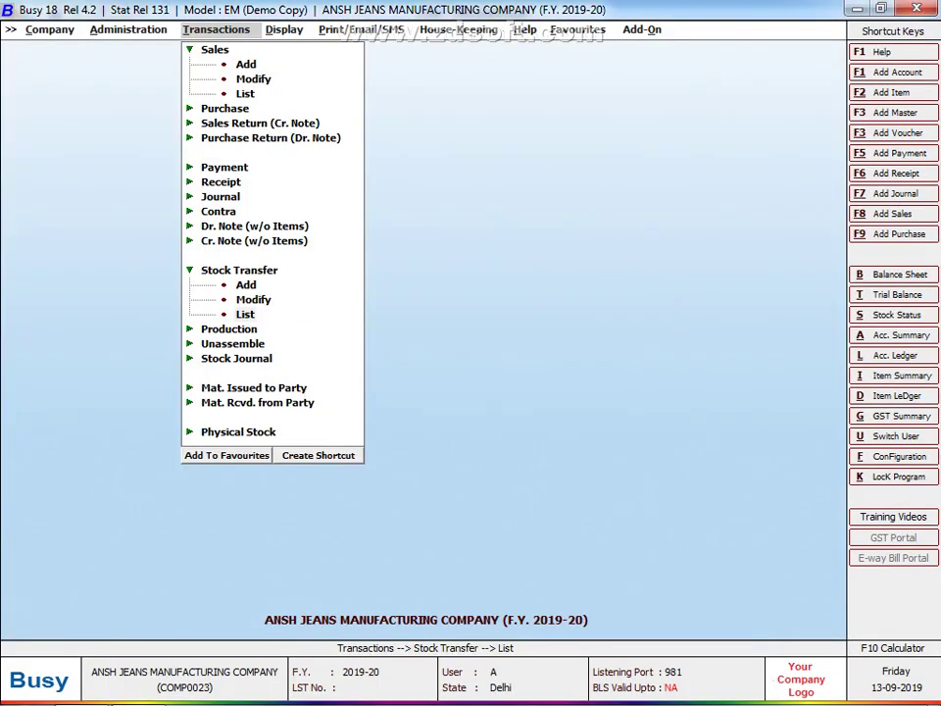
{"action": "key", "text": "Return"}
{"action": "key", "text": "Return"}
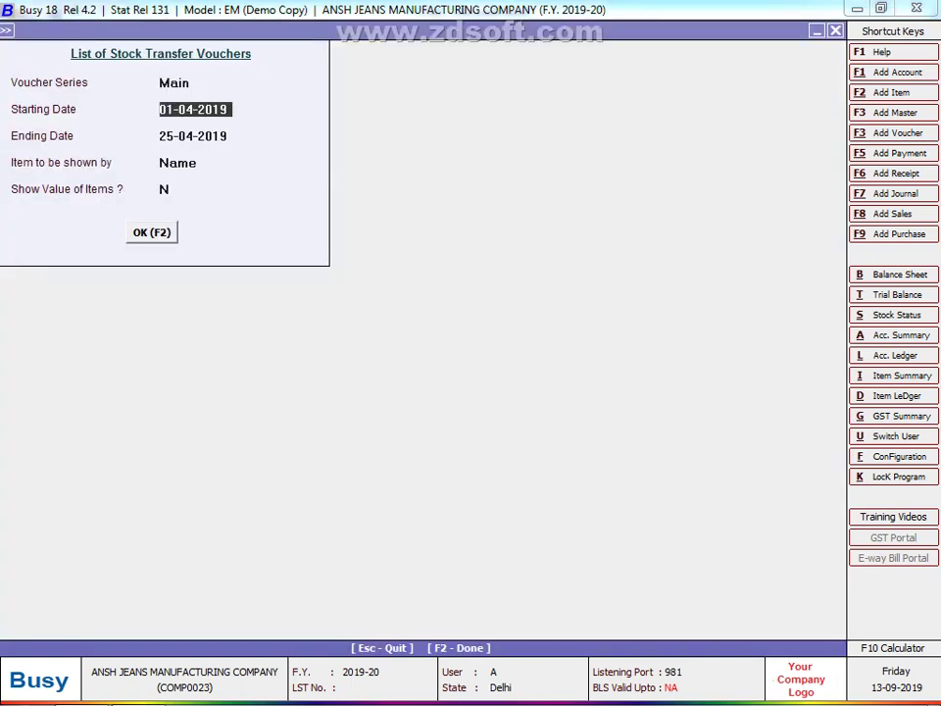
{"action": "key", "text": "Return"}
{"action": "key", "text": "Return"}
{"action": "key", "text": "Return"}
{"action": "key", "text": "Return"}
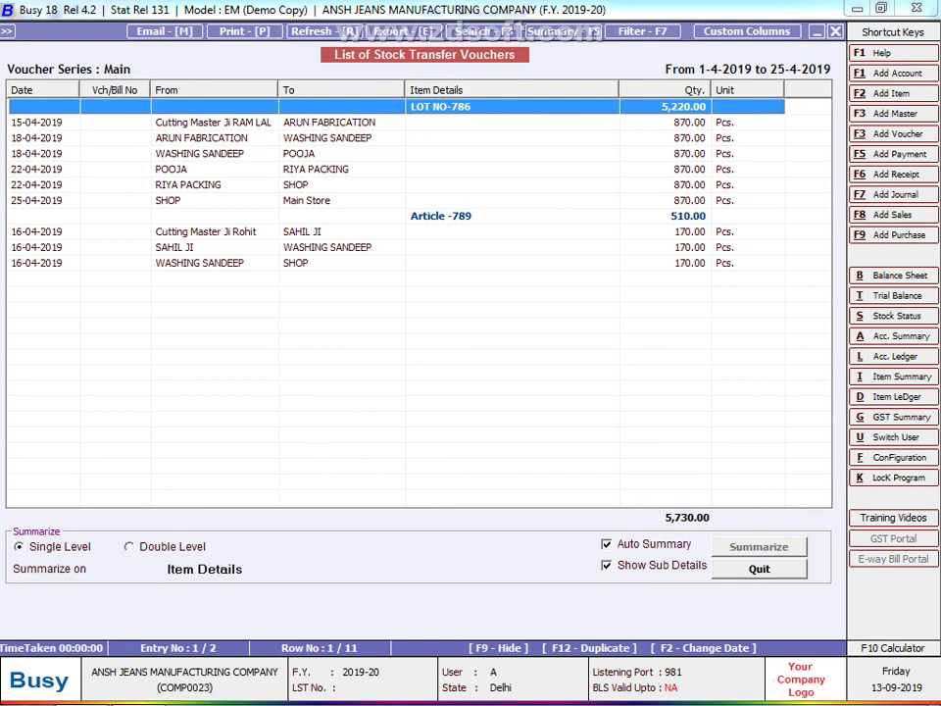
{"action": "left_click", "coordinate": [196, 200]}
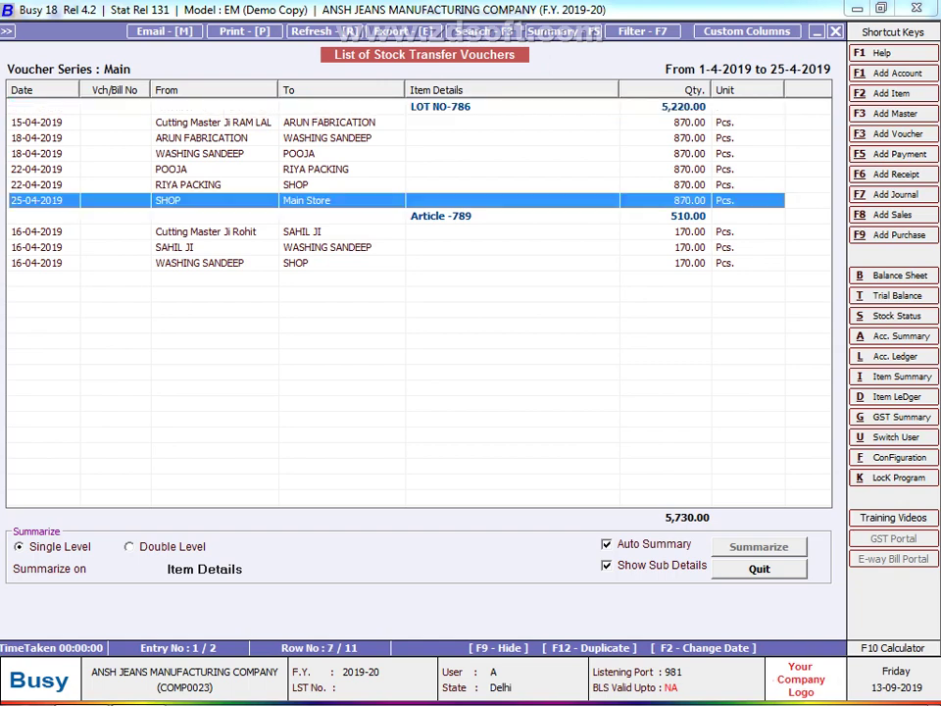
{"action": "left_click", "coordinate": [196, 263]}
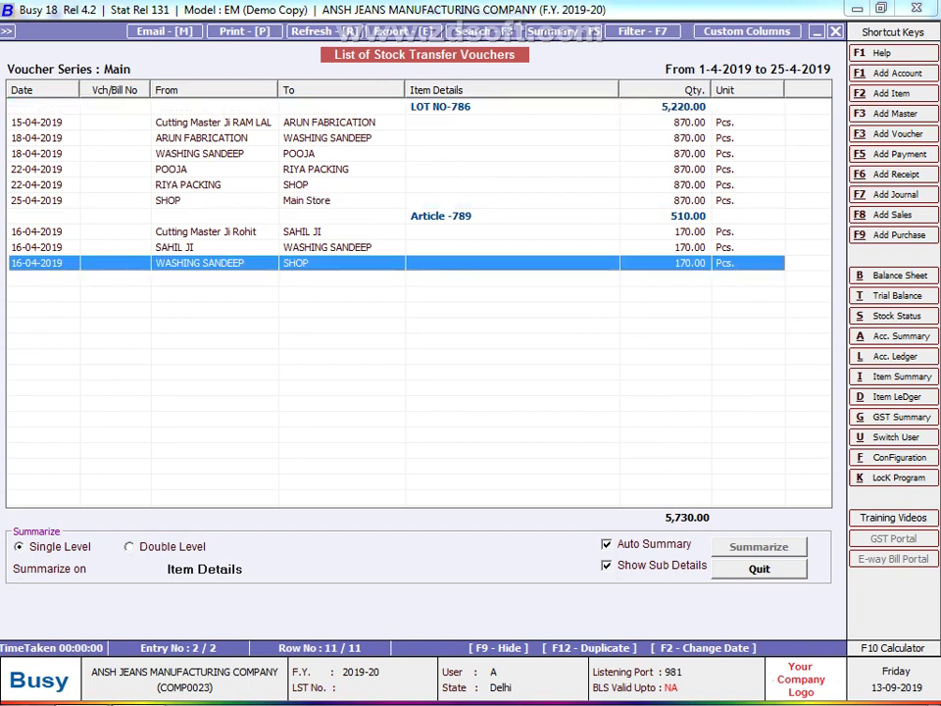
{"action": "key", "text": "Return"}
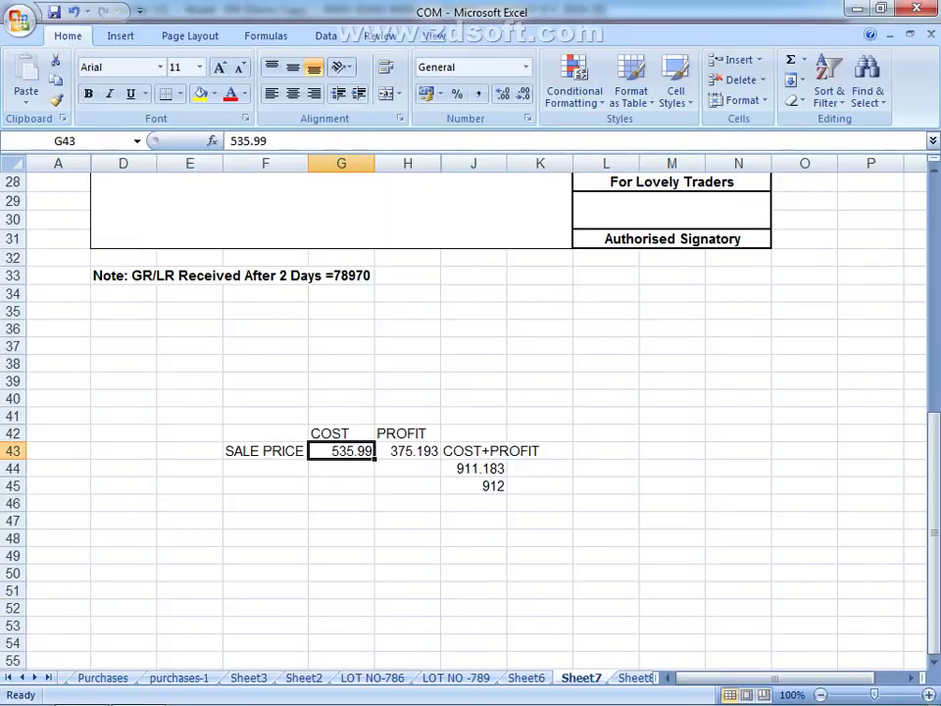
Label F49 'SALE PRICE' and enter cost 538.16 in G49.
{"action": "key", "text": "alt+Tab"}
{"action": "left_click", "coordinate": [264, 555]}
{"action": "type", "text": "S"}
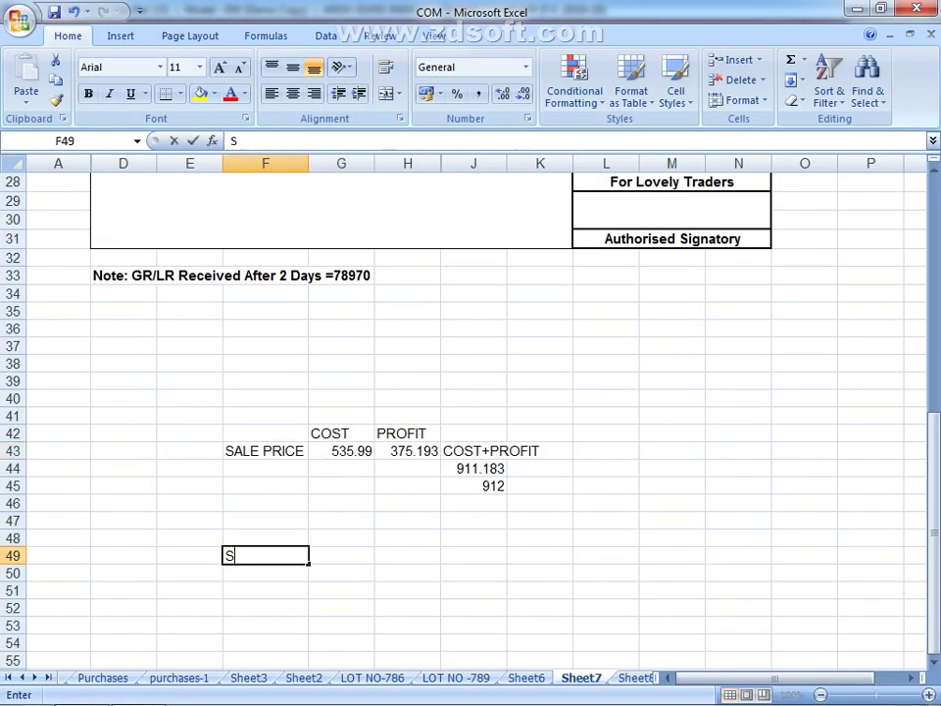
{"action": "type", "text": "ALE PRICE"}
{"action": "key", "text": "Return"}
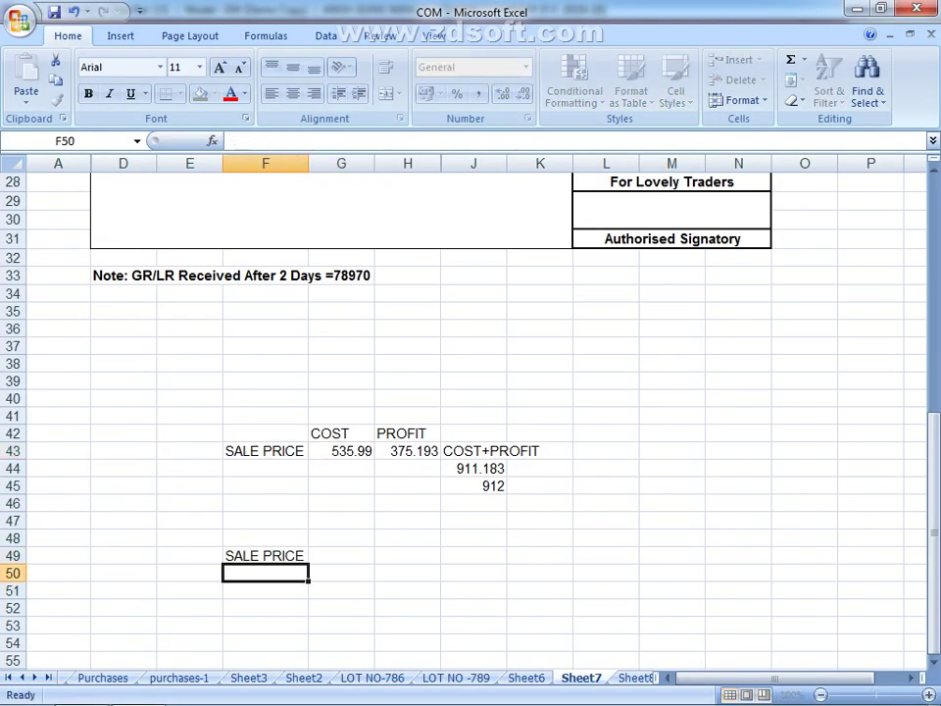
{"action": "left_click", "coordinate": [341, 555]}
{"action": "type", "text": "538."}
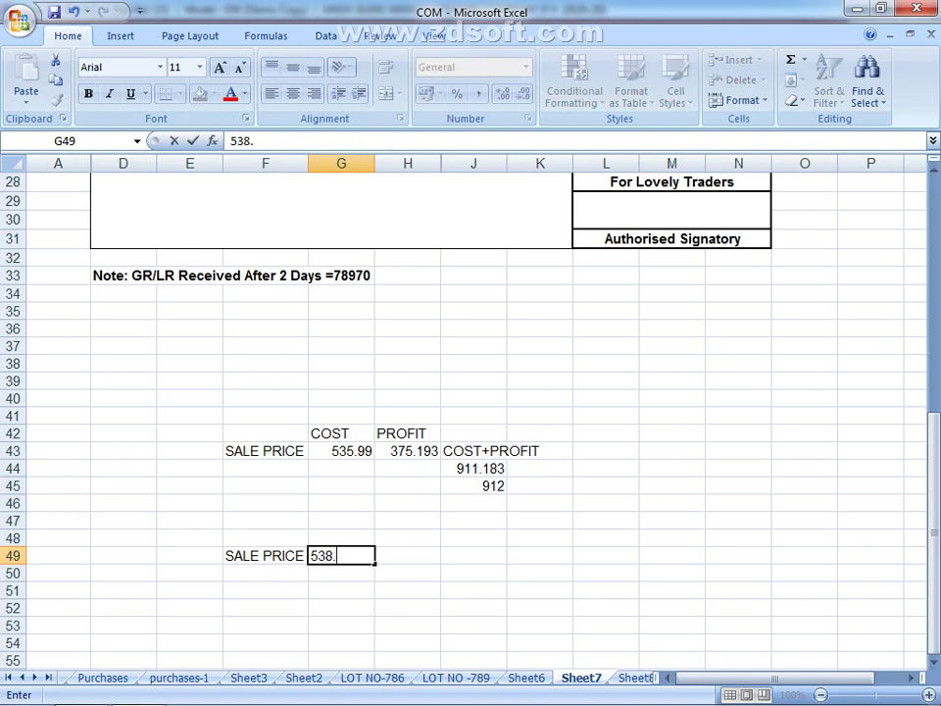
{"action": "type", "text": "16"}
{"action": "key", "text": "Return"}
{"action": "left_click", "coordinate": [341, 554]}
{"action": "left_click", "coordinate": [408, 555]}
After checking the Busy voucher costing, enter profit 90 in H49.
{"action": "key", "text": "alt+Tab"}
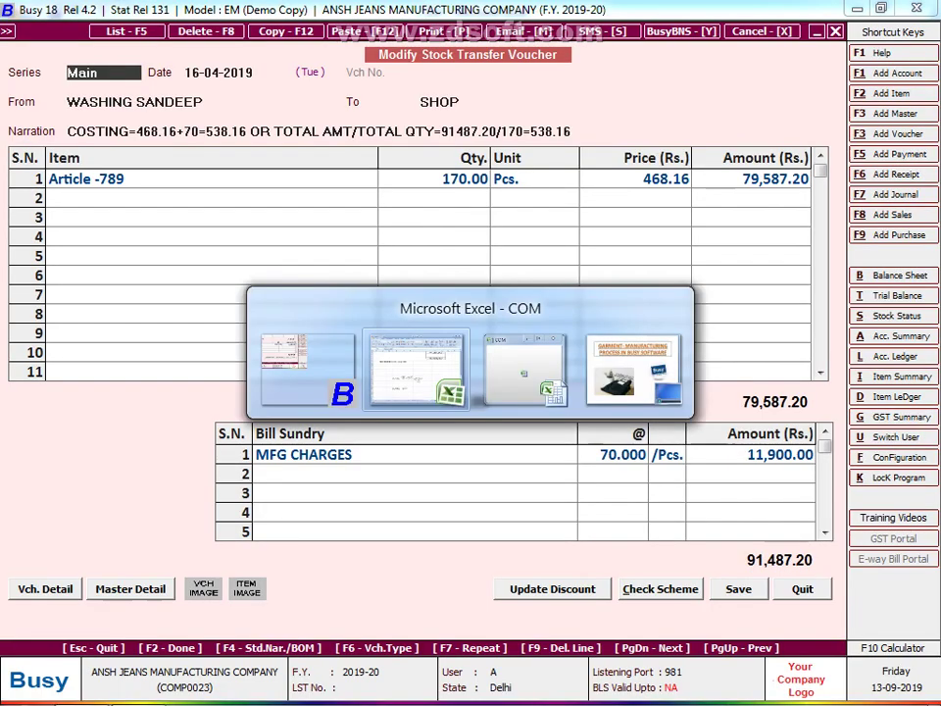
{"action": "scroll", "coordinate": [470, 412], "scroll_direction": "up", "scroll_amount": 5}
{"action": "scroll", "coordinate": [470, 412], "scroll_direction": "down", "scroll_amount": 4}
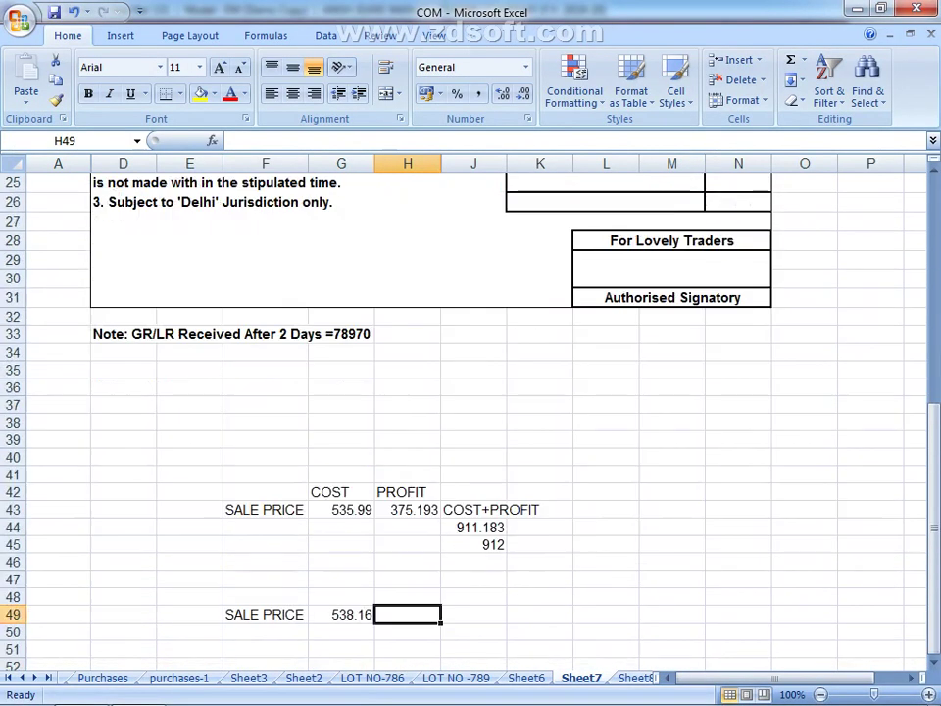
{"action": "scroll", "coordinate": [470, 411], "scroll_direction": "up", "scroll_amount": 3}
{"action": "scroll", "coordinate": [470, 412], "scroll_direction": "up", "scroll_amount": 1}
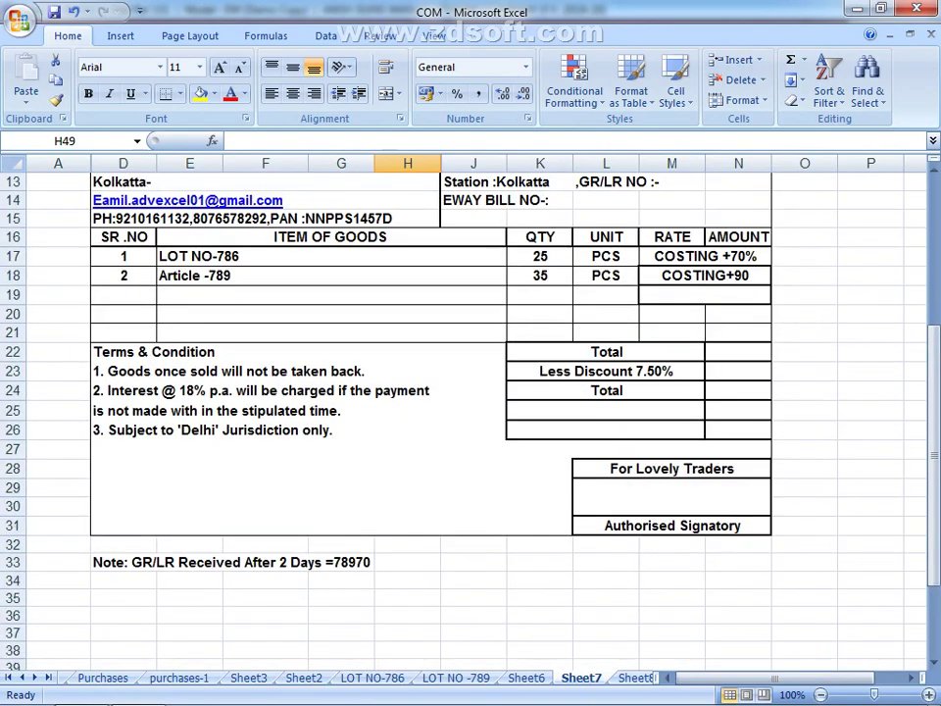
{"action": "scroll", "coordinate": [470, 411], "scroll_direction": "down", "scroll_amount": 3}
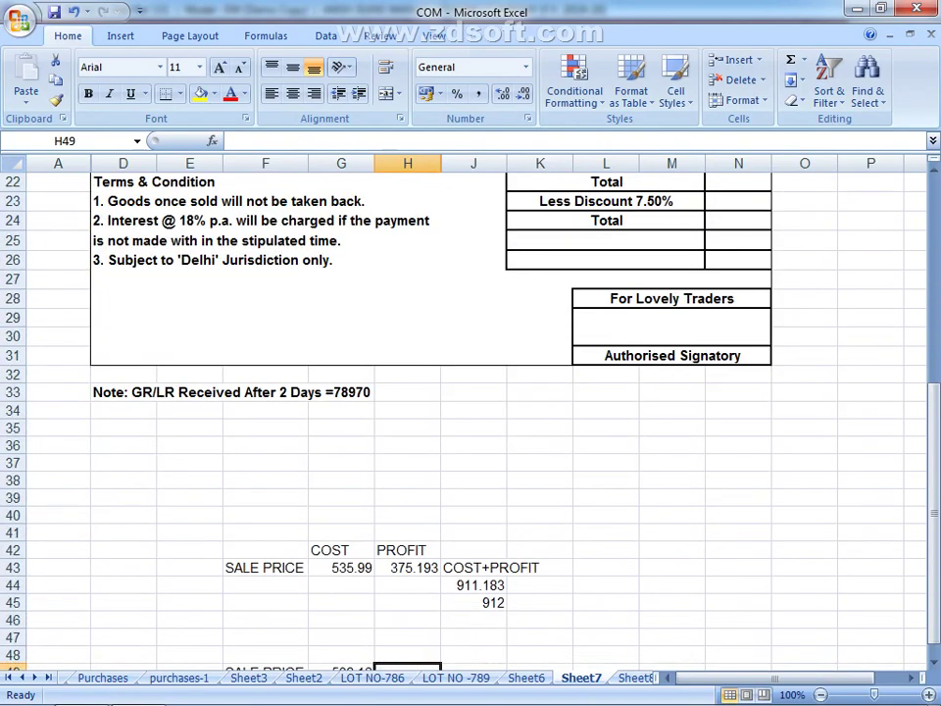
{"action": "scroll", "coordinate": [470, 412], "scroll_direction": "down", "scroll_amount": 4}
{"action": "type", "text": "90"}
{"action": "key", "text": "Return"}
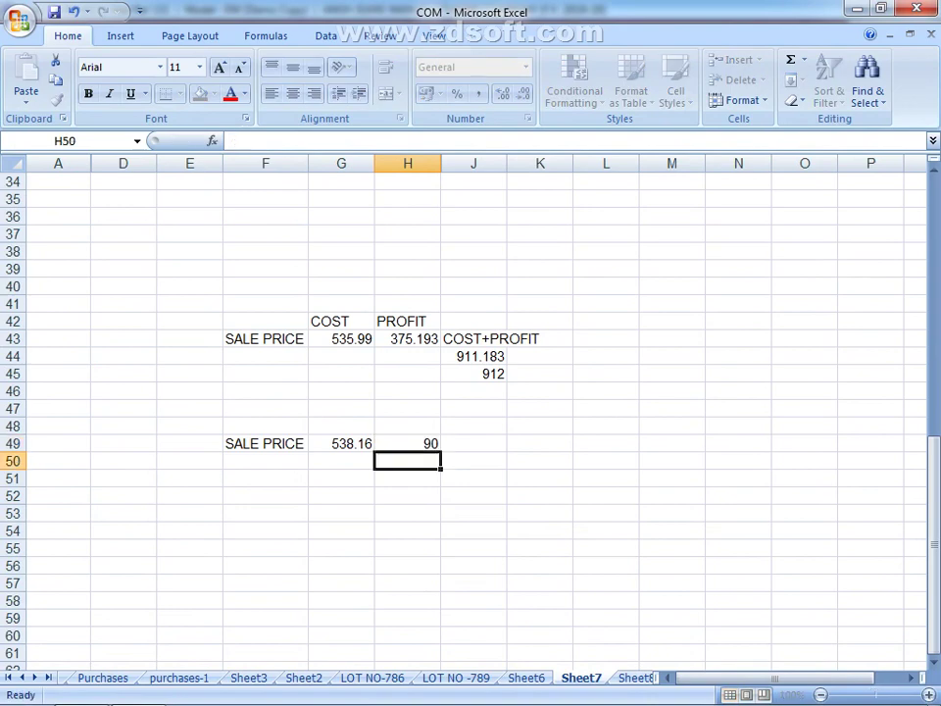
Total cost plus profit with =G49+H49 (628.16) and enter the rounded price 630.
{"action": "key", "text": "Up"}
{"action": "key", "text": "Right"}
{"action": "type", "text": "="}
{"action": "key", "text": "Left"}
{"action": "key", "text": "Left"}
{"action": "type", "text": "+"}
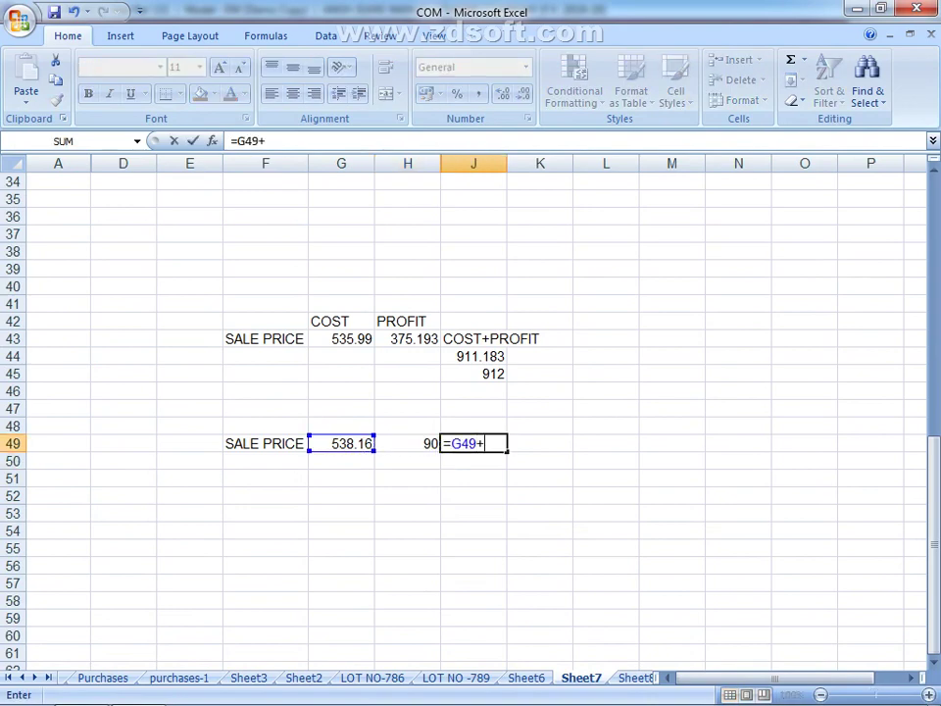
{"action": "type", "text": "H49"}
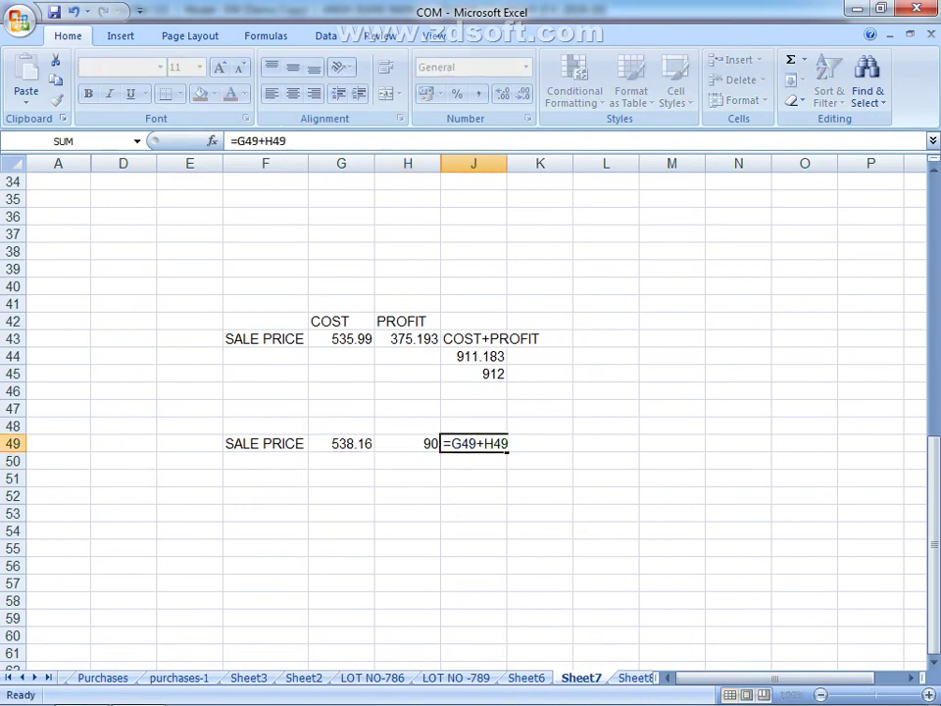
{"action": "key", "text": "Return"}
{"action": "type", "text": "630"}
{"action": "key", "text": "Return"}
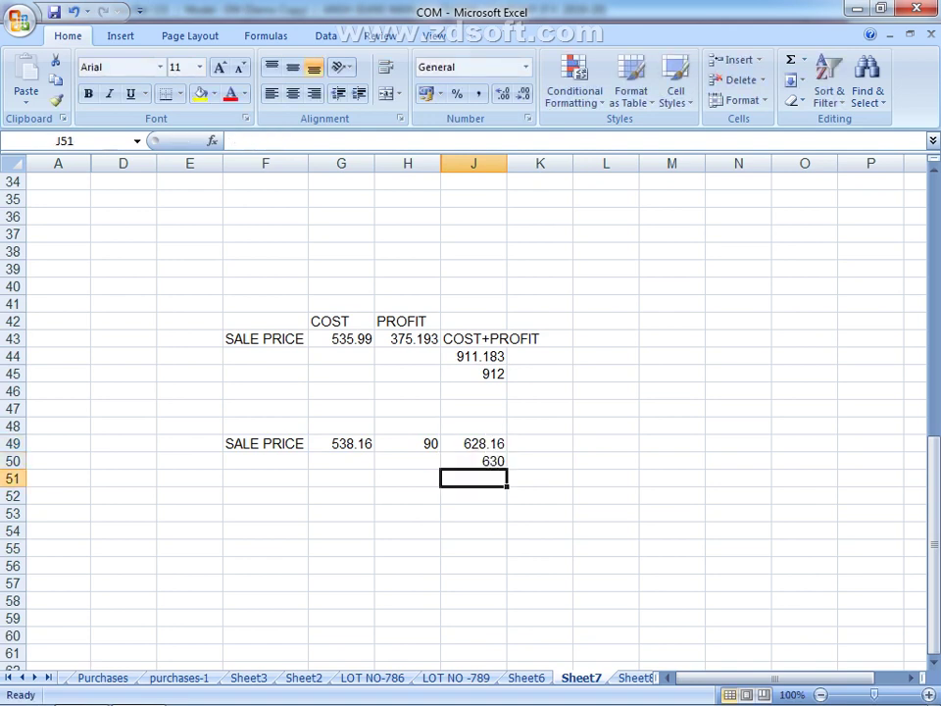
Close the stock transfer voucher and list, then select item Article -789.
{"action": "key", "text": "Escape"}
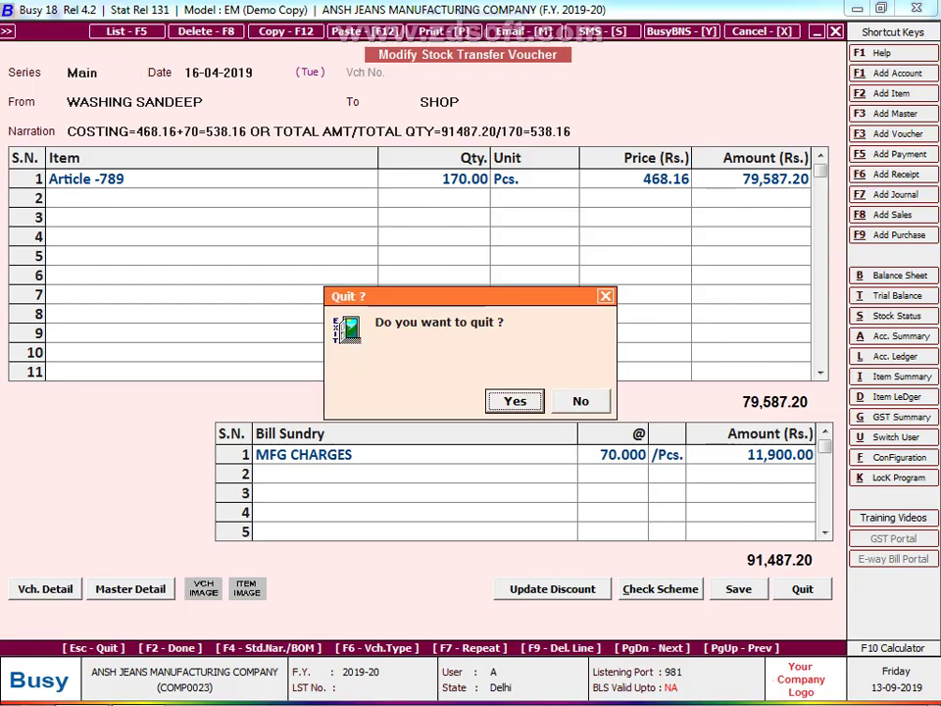
{"action": "key", "text": "Return"}
{"action": "key", "text": "Escape"}
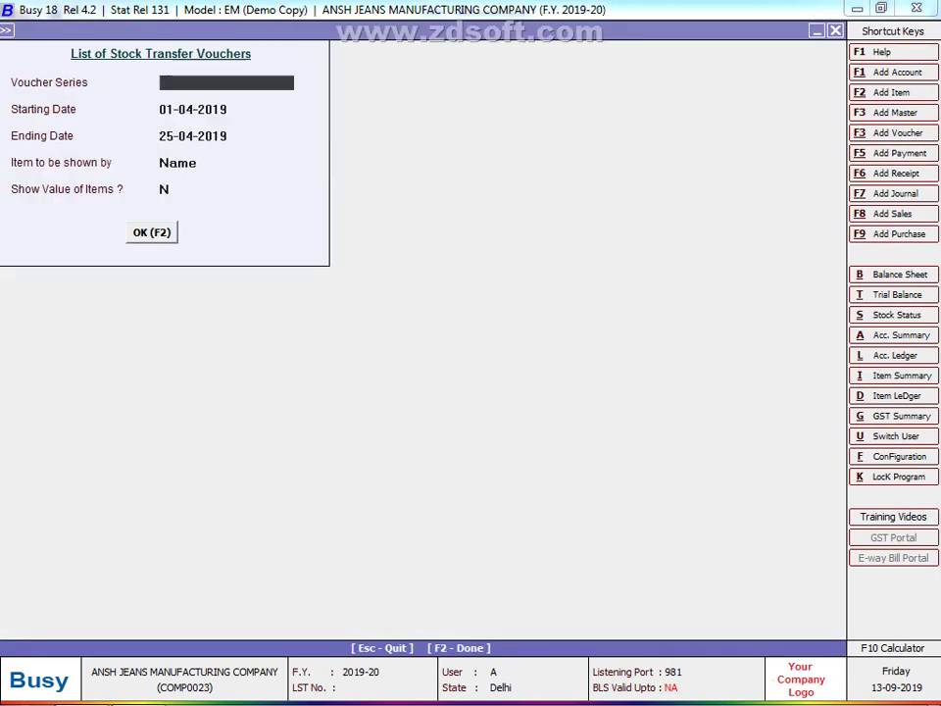
{"action": "key", "text": "Escape"}
{"action": "key", "text": "Left"}
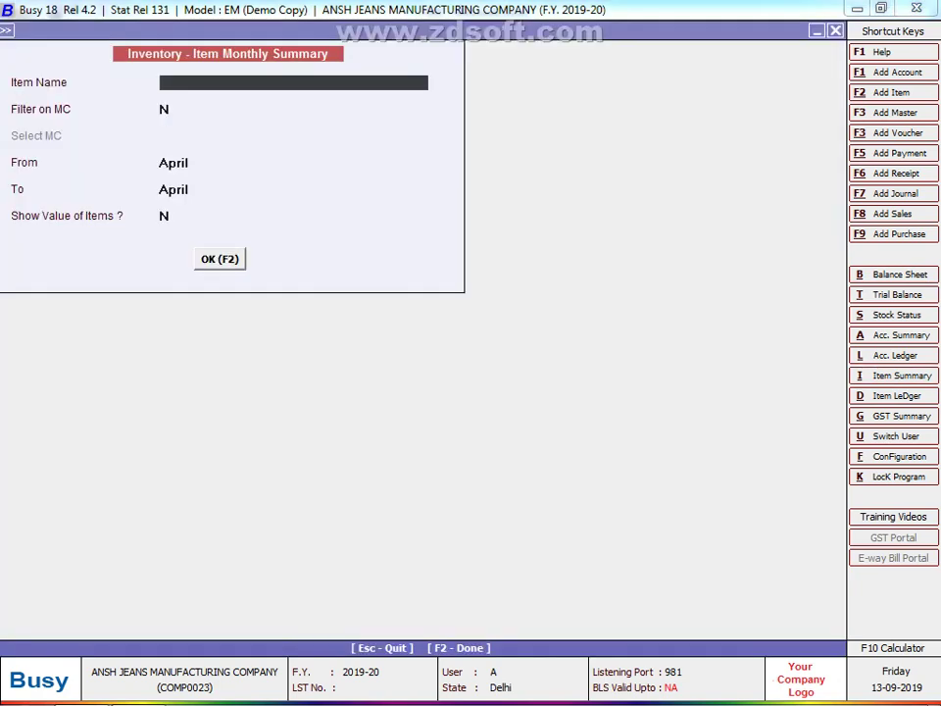
{"action": "type", "text": "AR"}
{"action": "key", "text": "Return"}
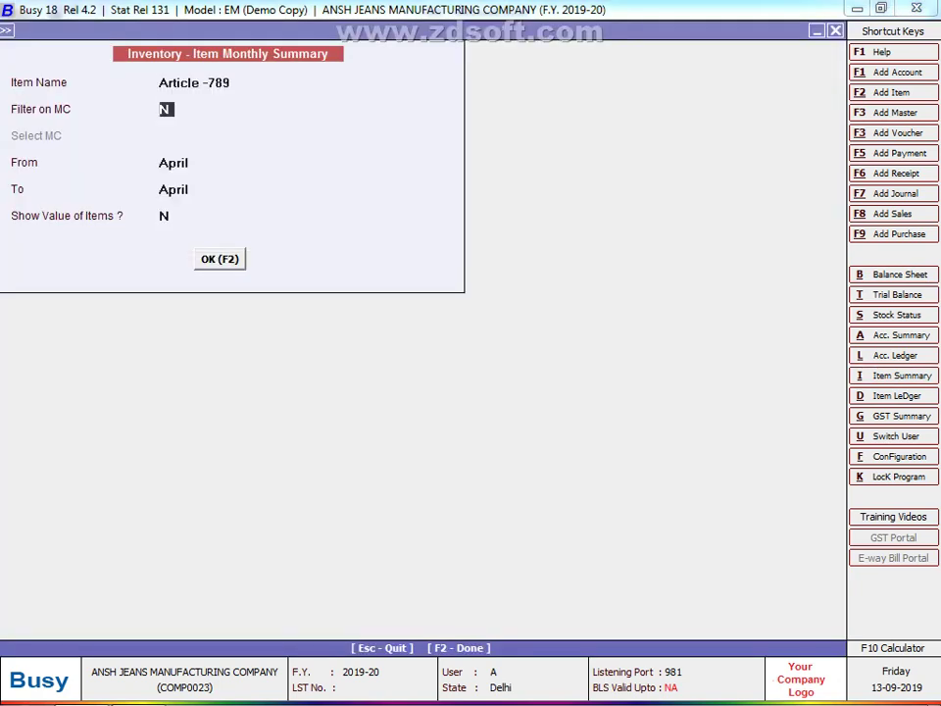
Enter 630 as Article -789's sales price and save the item master.
{"action": "key", "text": "Up"}
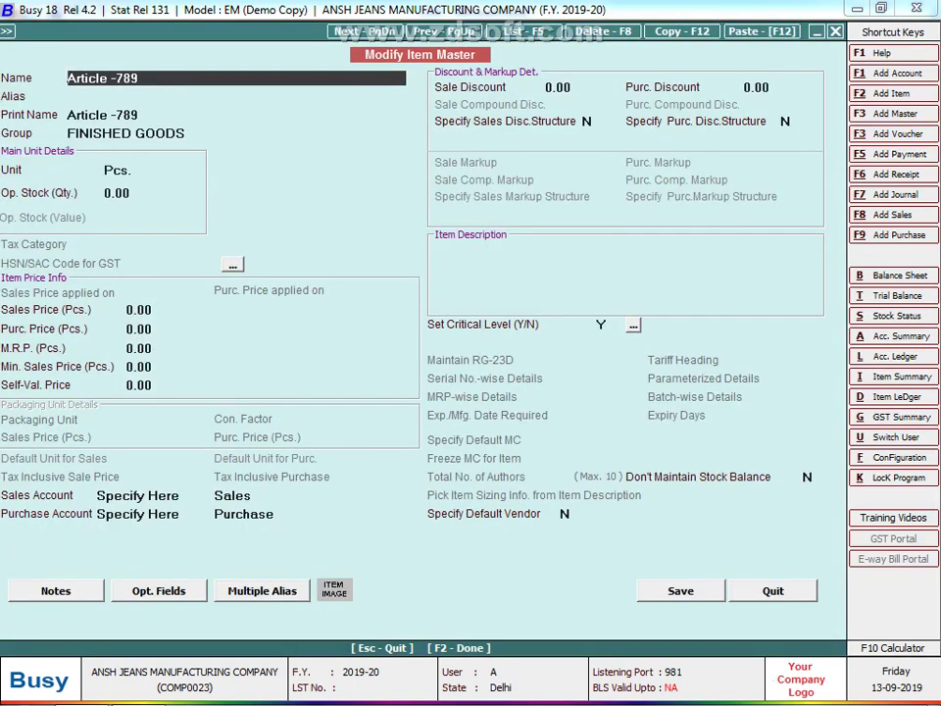
{"action": "key", "text": "Return"}
{"action": "key", "text": "Return"}
{"action": "key", "text": "Return"}
{"action": "key", "text": "Return"}
{"action": "key", "text": "Return"}
{"action": "key", "text": "Return"}
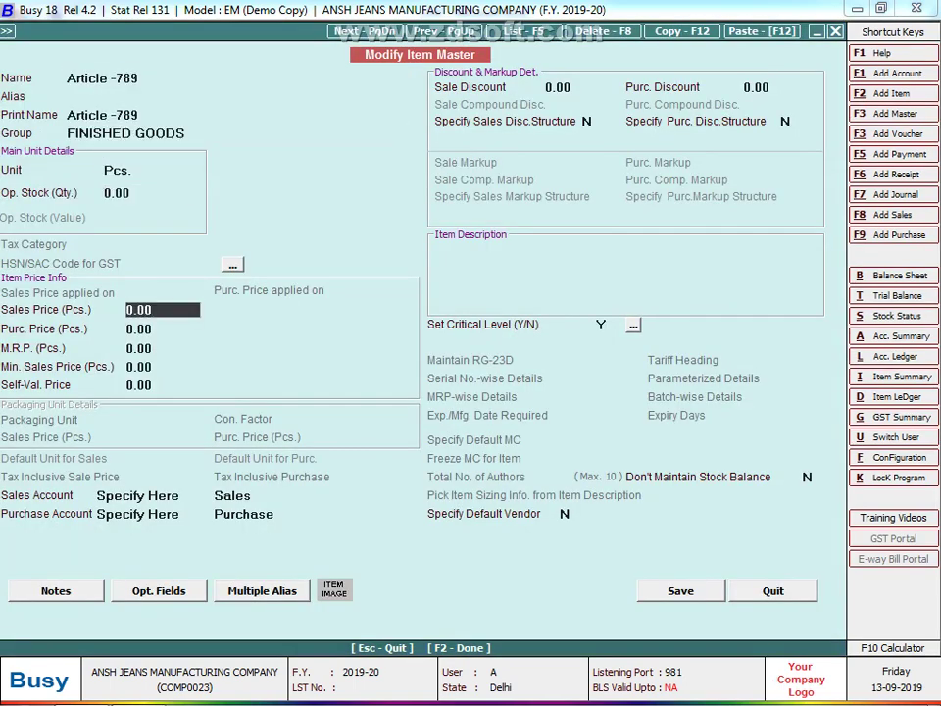
{"action": "type", "text": "630"}
{"action": "key", "text": "Return"}
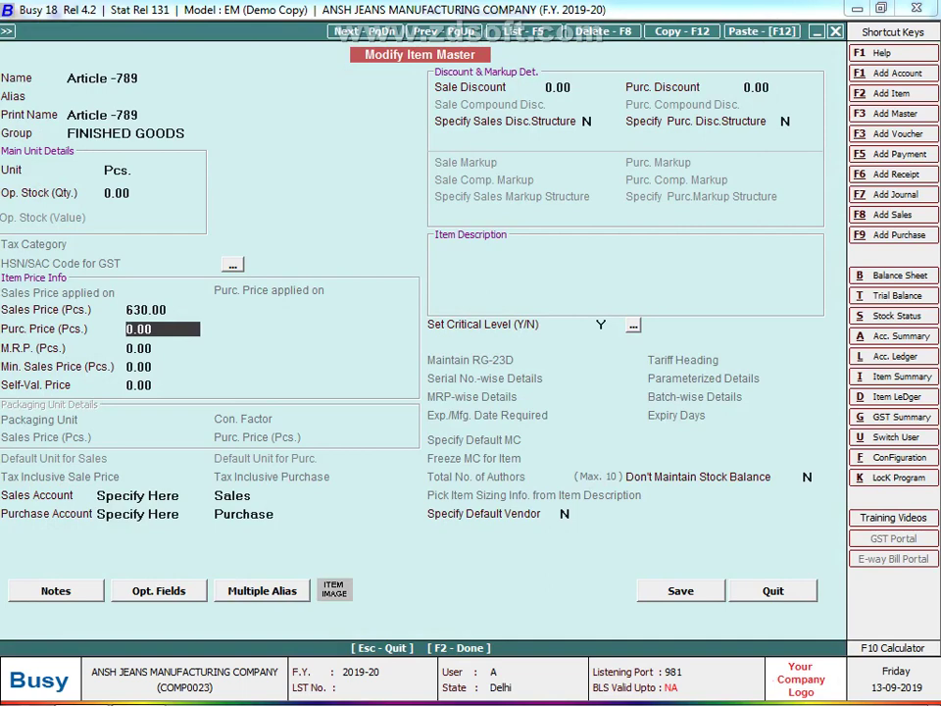
{"action": "key", "text": "F2"}
{"action": "key", "text": "Return"}
{"action": "key", "text": "Escape"}
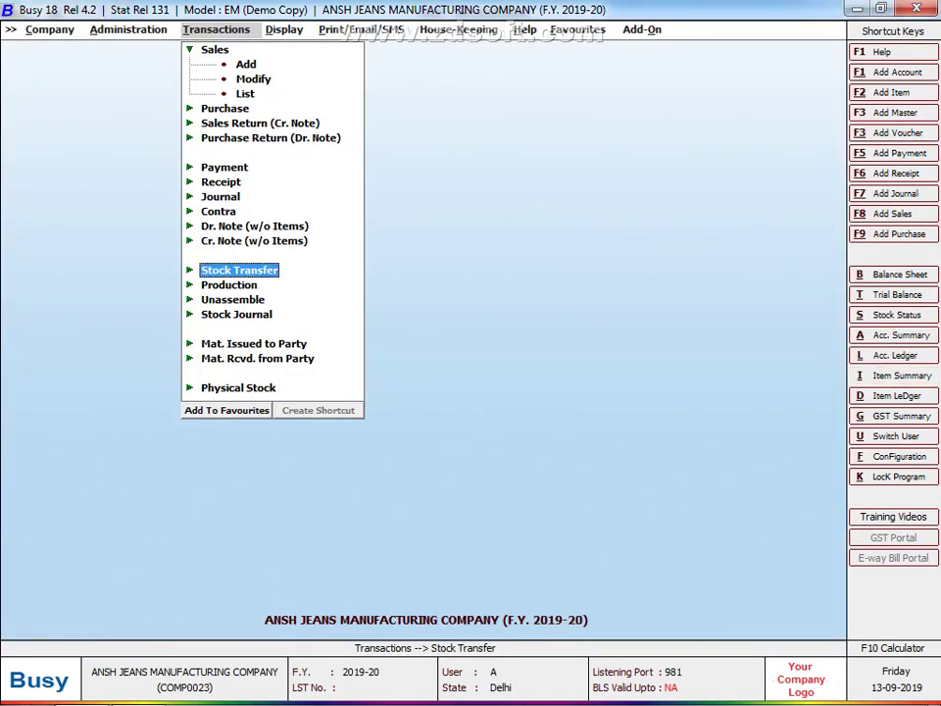
{"action": "key", "text": "alt+i"}
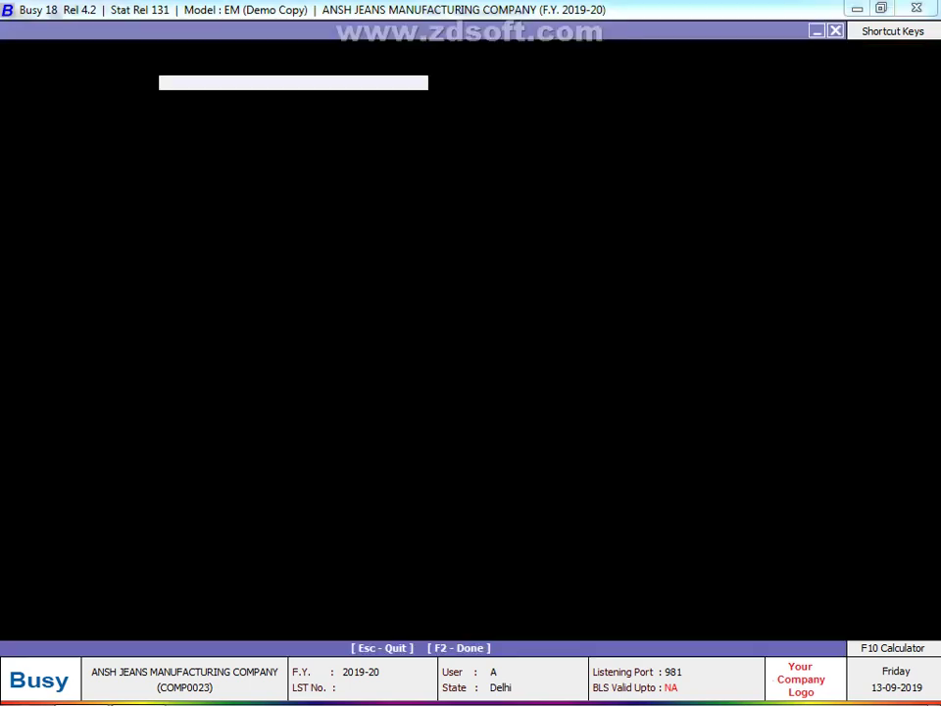
{"action": "type", "text": "AR"}
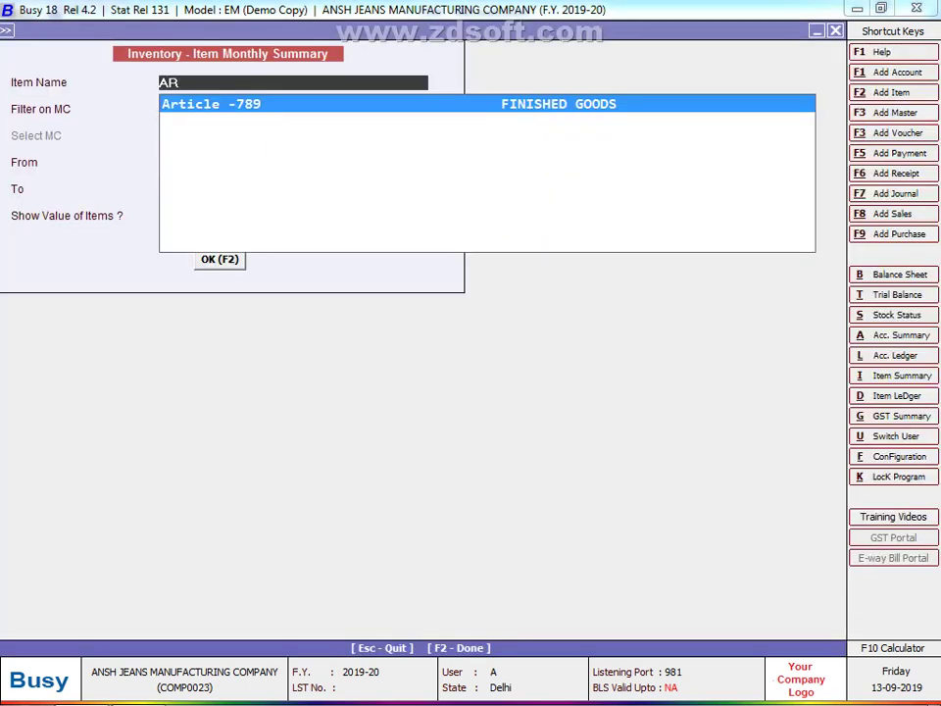
{"action": "key", "text": "Return"}
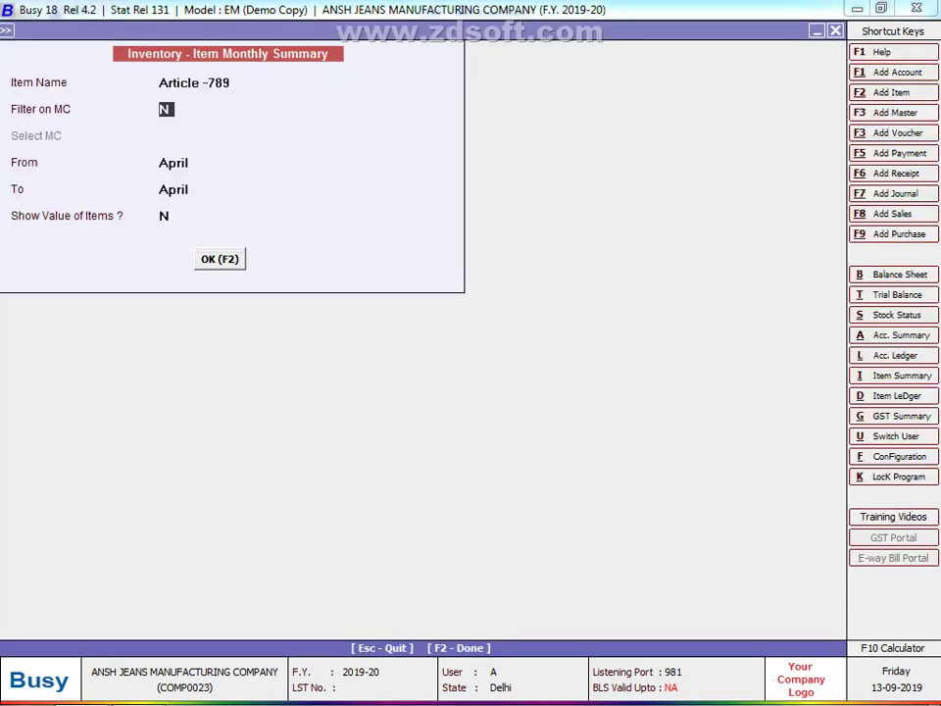
{"action": "key", "text": "Up"}
{"action": "key", "text": "F3"}
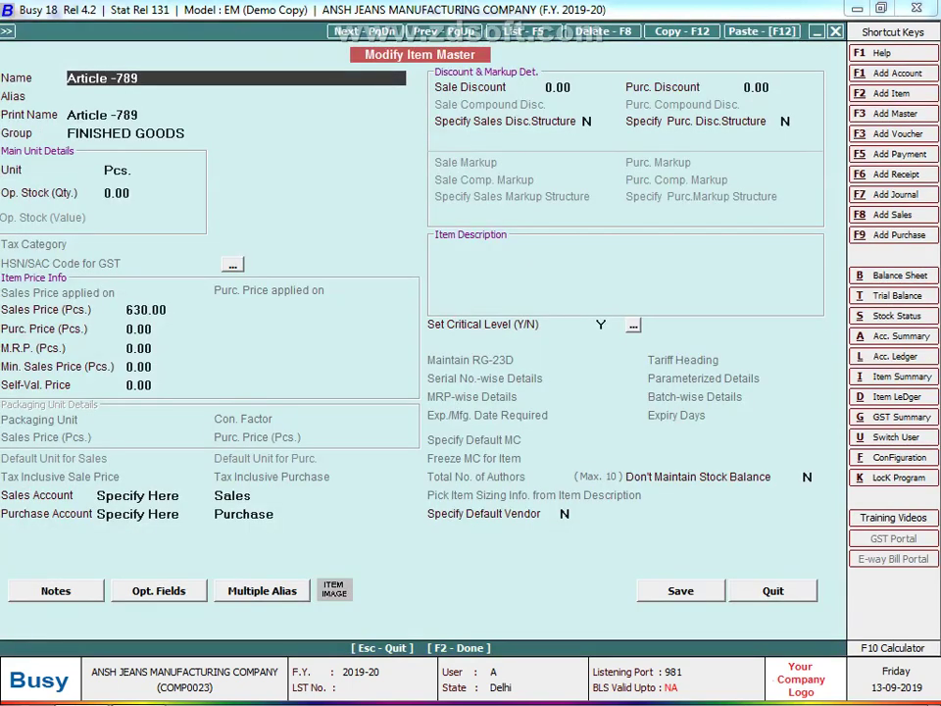
{"action": "key", "text": "Return"}
{"action": "key", "text": "Return"}
{"action": "key", "text": "Return"}
{"action": "key", "text": "Return"}
{"action": "key", "text": "Return"}
{"action": "key", "text": "Return"}
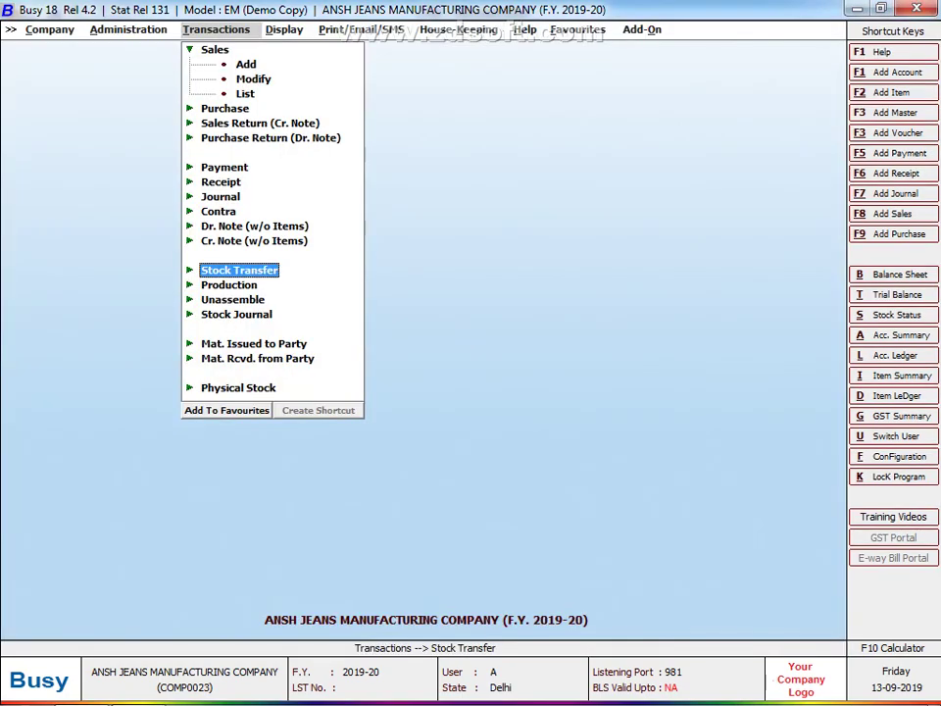
{"action": "scroll", "coordinate": [506, 320], "scroll_direction": "up", "scroll_amount": 4}
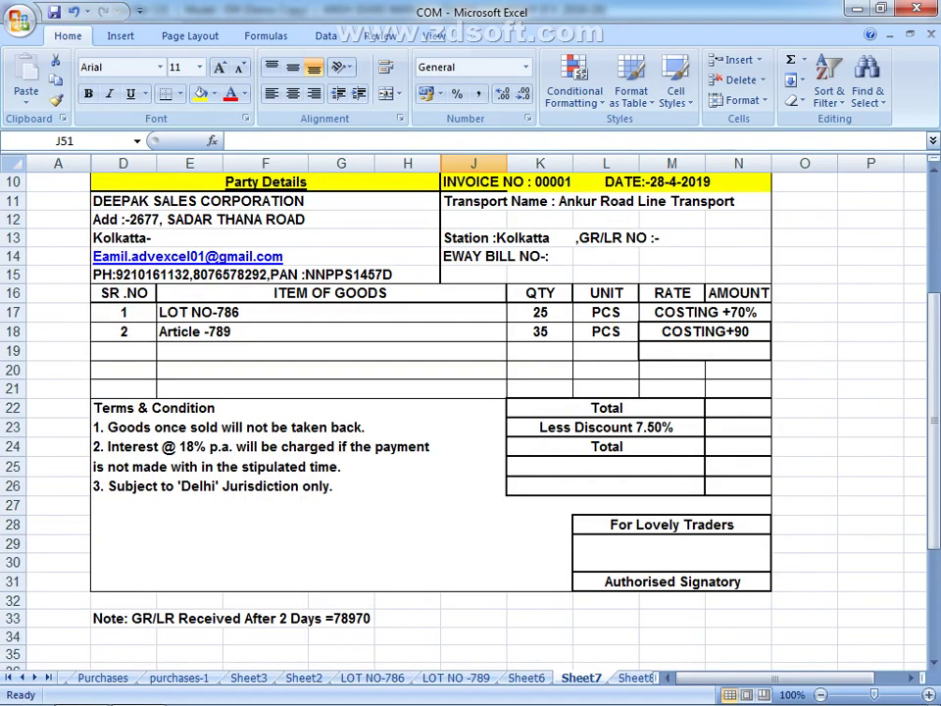
{"action": "left_click", "coordinate": [500, 312]}
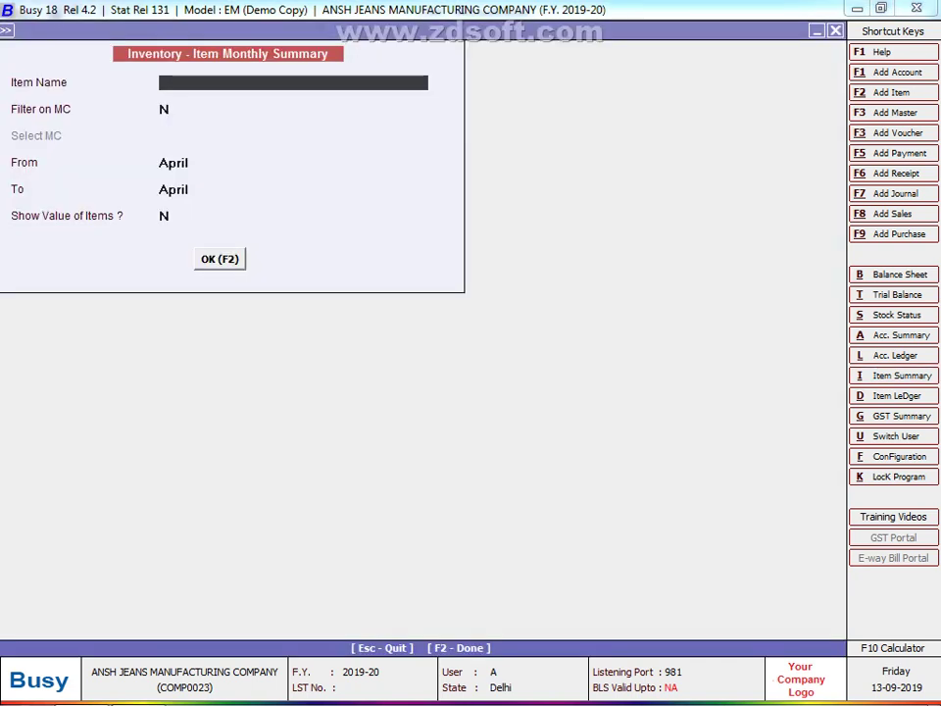
Select LOT NO-786 and open its item master for editing.
{"action": "type", "text": "73"}
{"action": "key", "text": "BackSpace"}
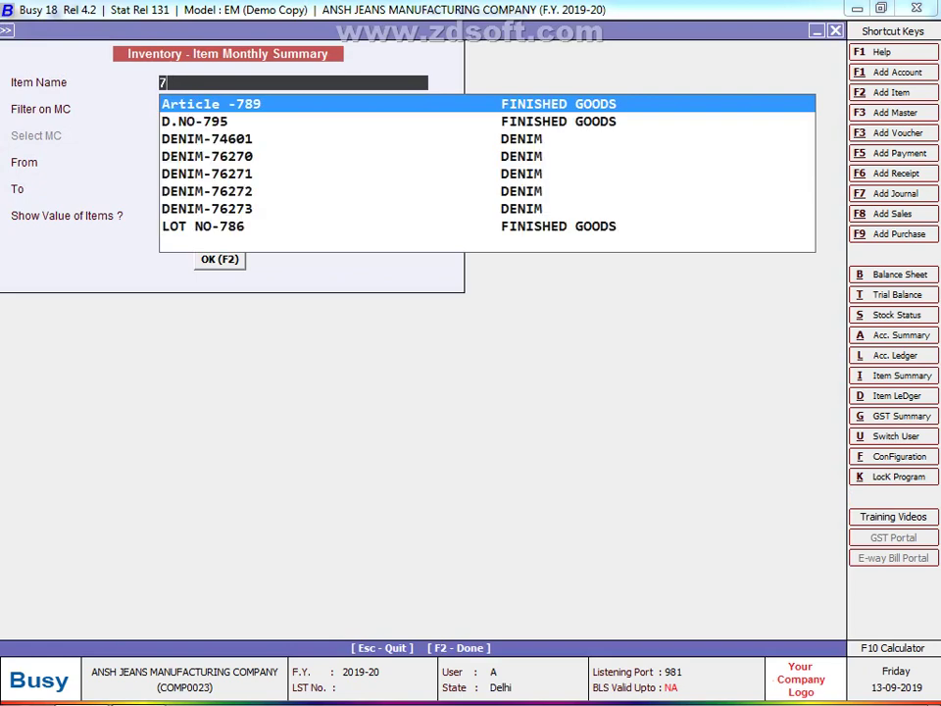
{"action": "type", "text": "8"}
{"action": "key", "text": "Return"}
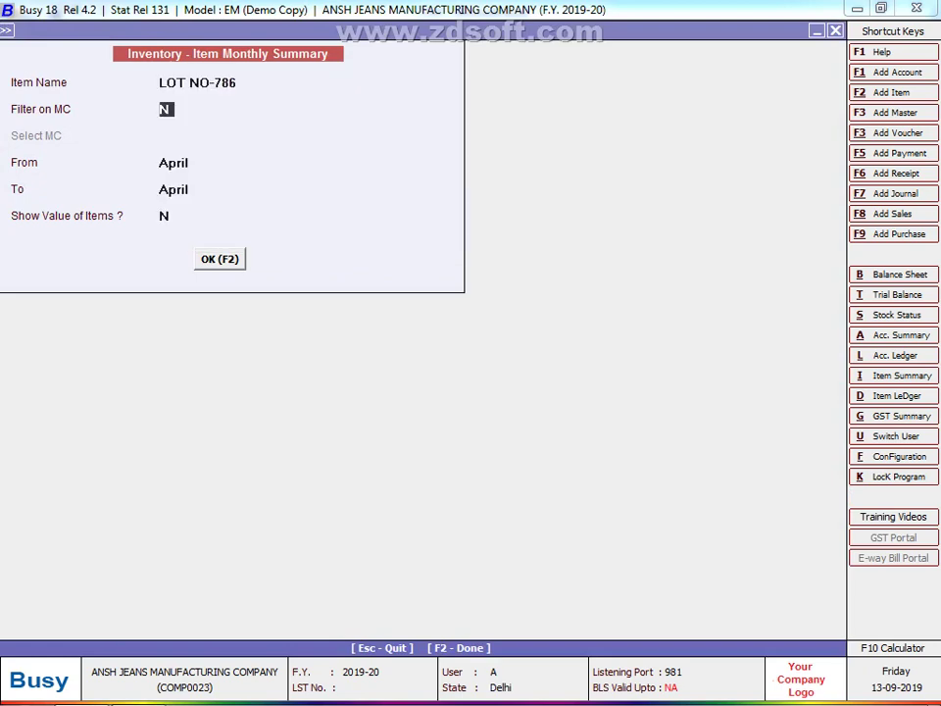
{"action": "key", "text": "Up"}
{"action": "key", "text": "F3"}
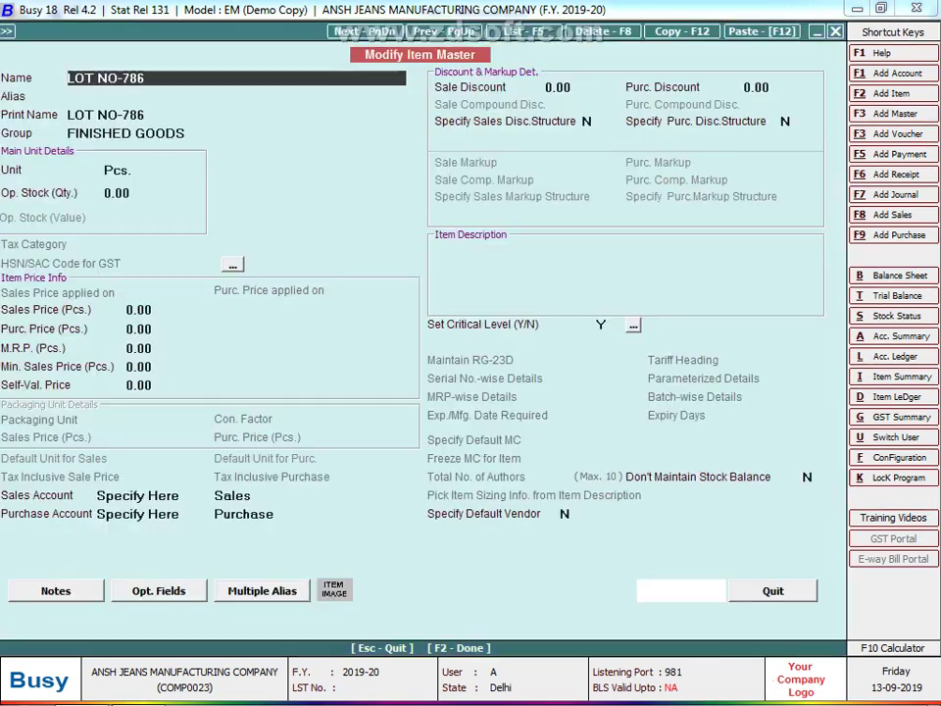
{"action": "key", "text": "Return"}
{"action": "key", "text": "Return"}
{"action": "key", "text": "Return"}
{"action": "key", "text": "Return"}
{"action": "key", "text": "Return"}
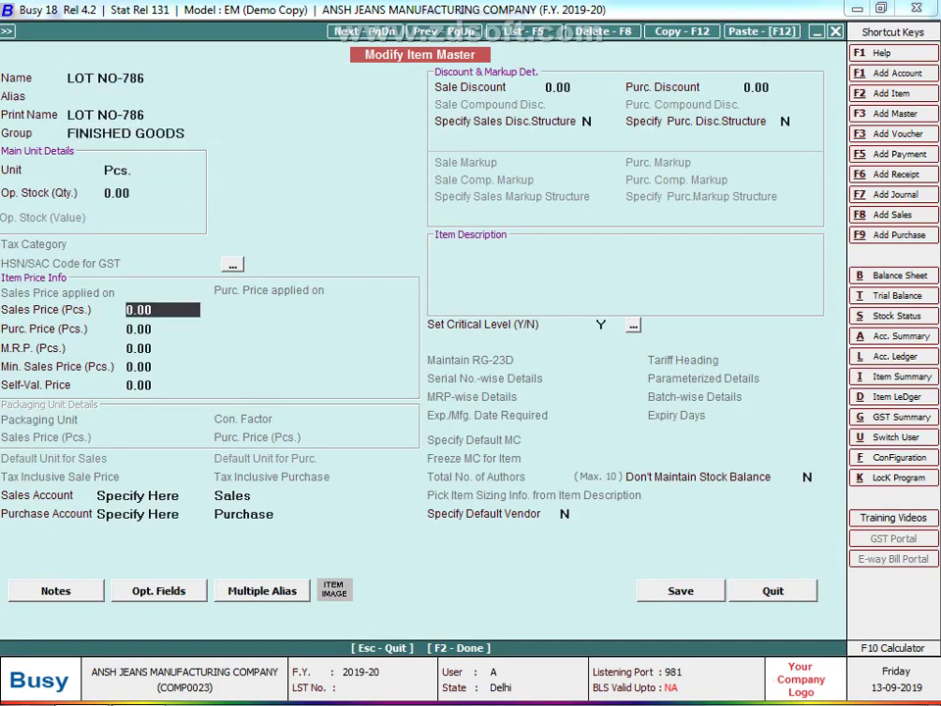
Enter 912 as LOT NO-786's sales price and save the item master.
{"action": "key", "text": "alt+Tab"}
{"action": "left_click", "coordinate": [196, 332]}
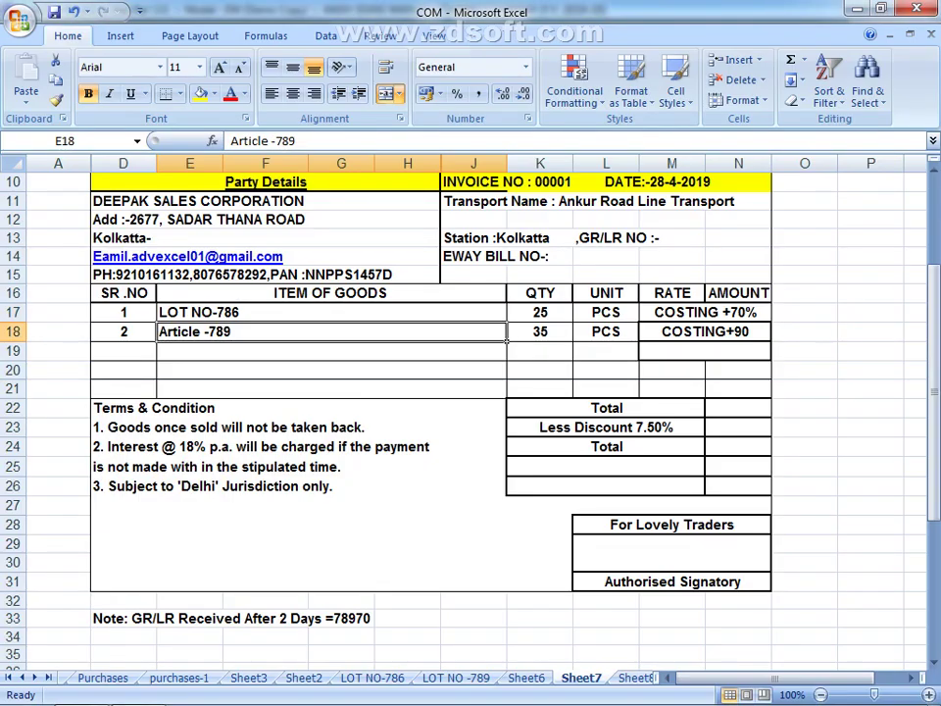
{"action": "scroll", "coordinate": [507, 339], "scroll_direction": "down", "scroll_amount": 4}
{"action": "scroll", "coordinate": [470, 421], "scroll_direction": "down", "scroll_amount": 1}
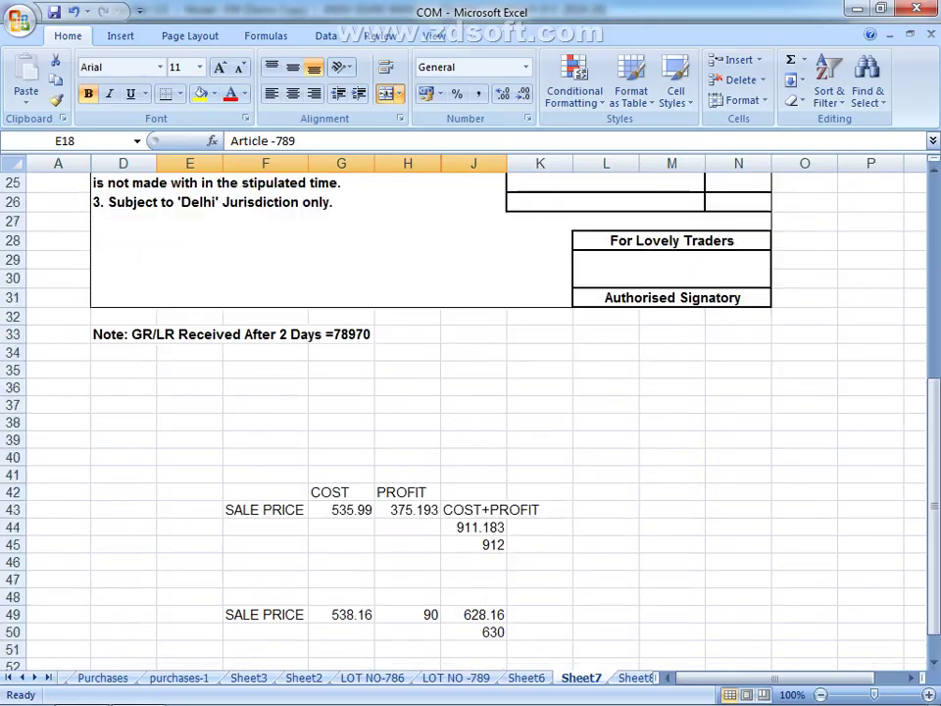
{"action": "key", "text": "alt+Tab"}
{"action": "type", "text": "912"}
{"action": "key", "text": "Return"}
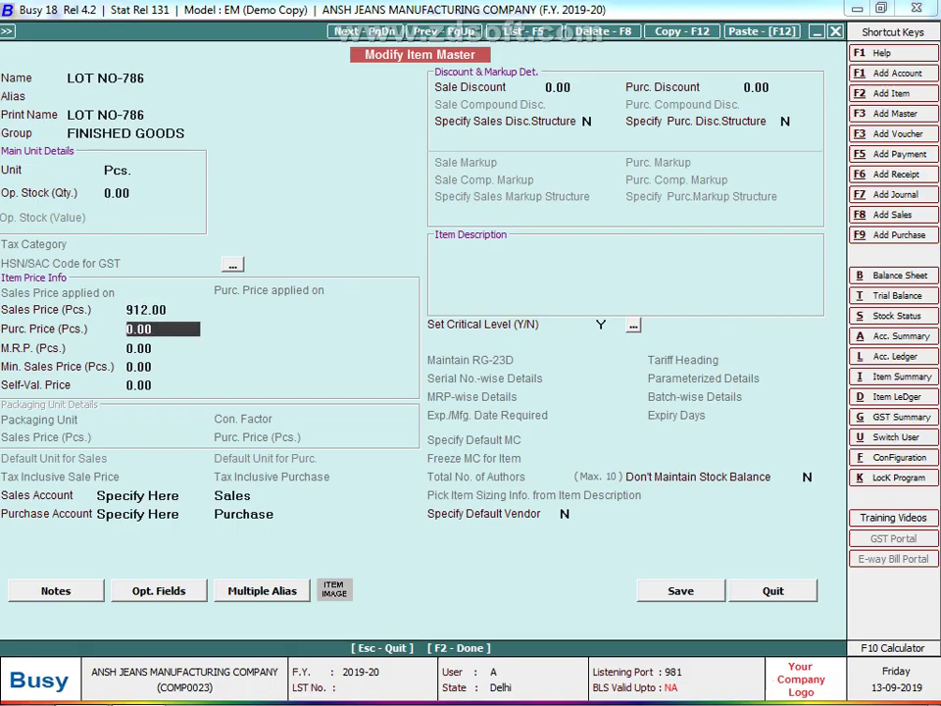
{"action": "key", "text": "F2"}
{"action": "key", "text": "Return"}
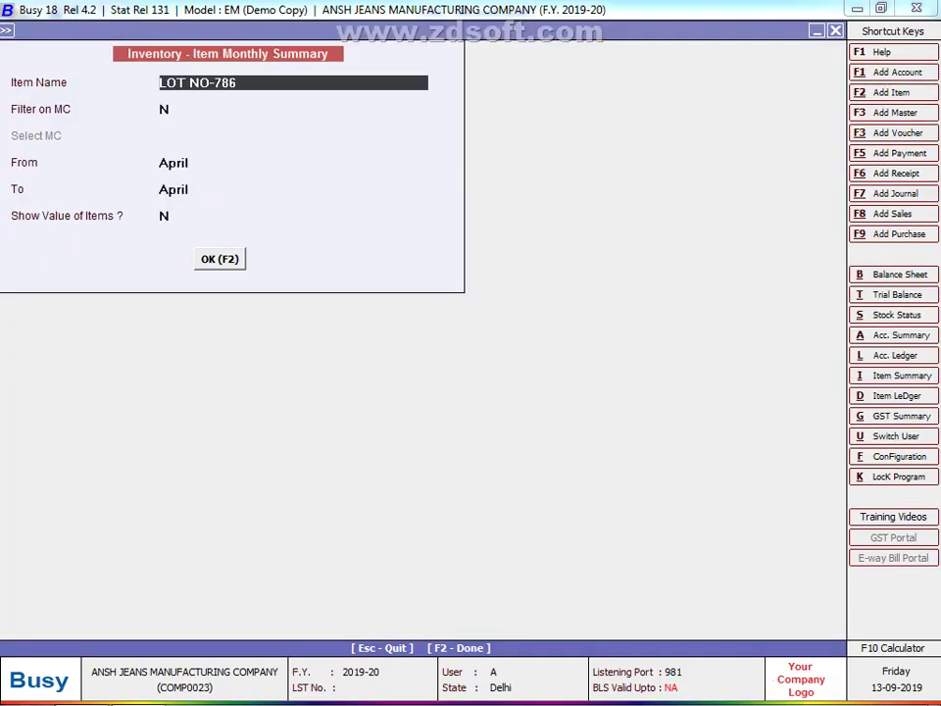
{"action": "key", "text": "Escape"}
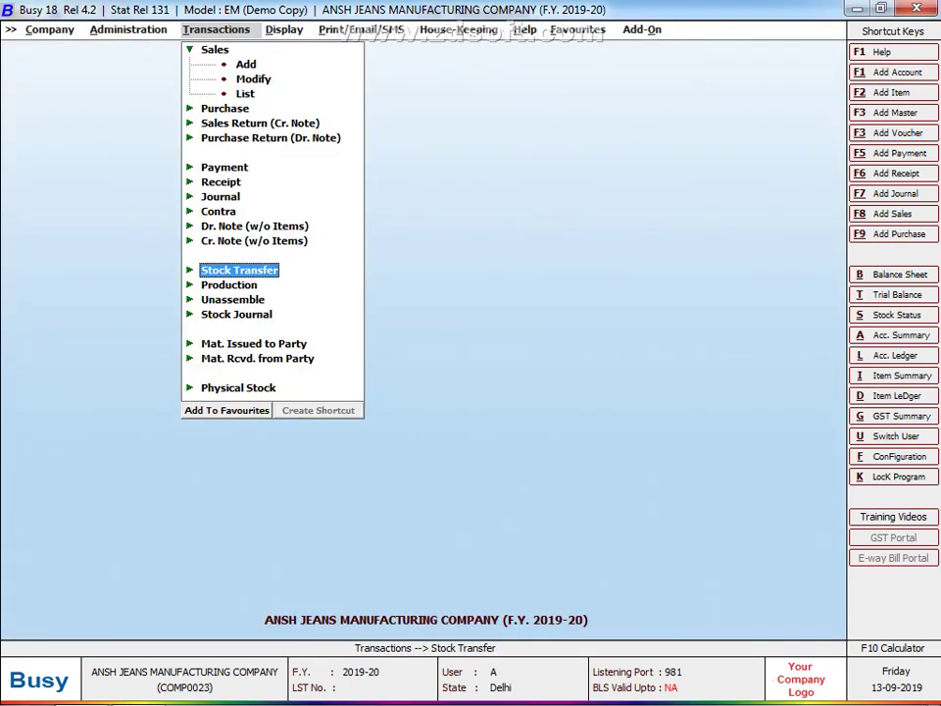
Start a new sales voucher dated 28-04-2019 and begin adding a new party account.
{"action": "key", "text": "Up"}
{"action": "key", "text": "Up"}
{"action": "key", "text": "Up"}
{"action": "key", "text": "Up"}
{"action": "key", "text": "Up"}
{"action": "key", "text": "Up"}
{"action": "key", "text": "Up"}
{"action": "key", "text": "Up"}
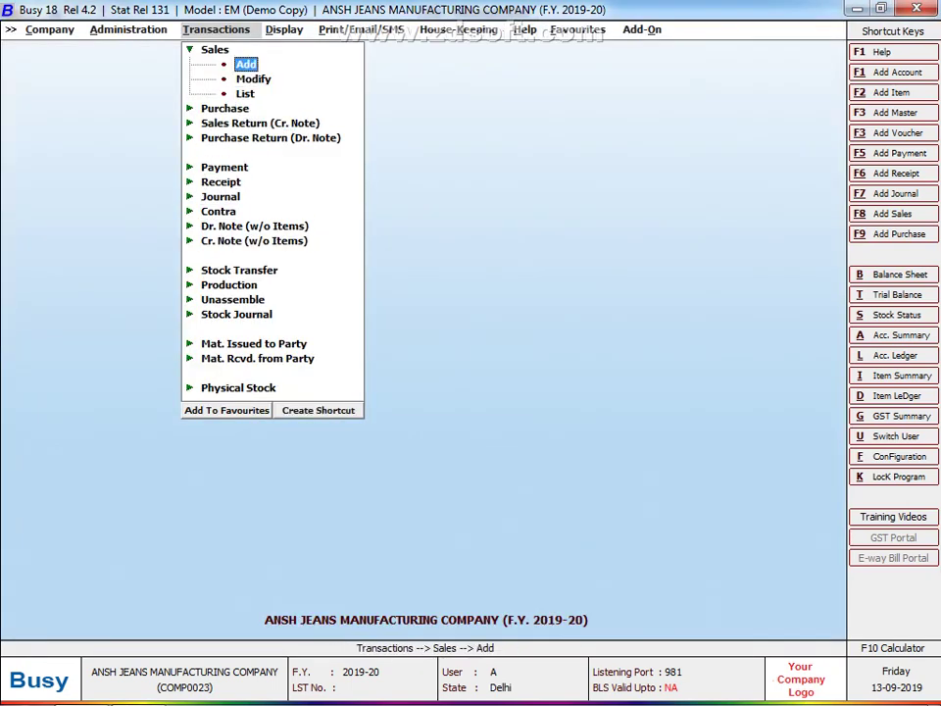
{"action": "key", "text": "Return"}
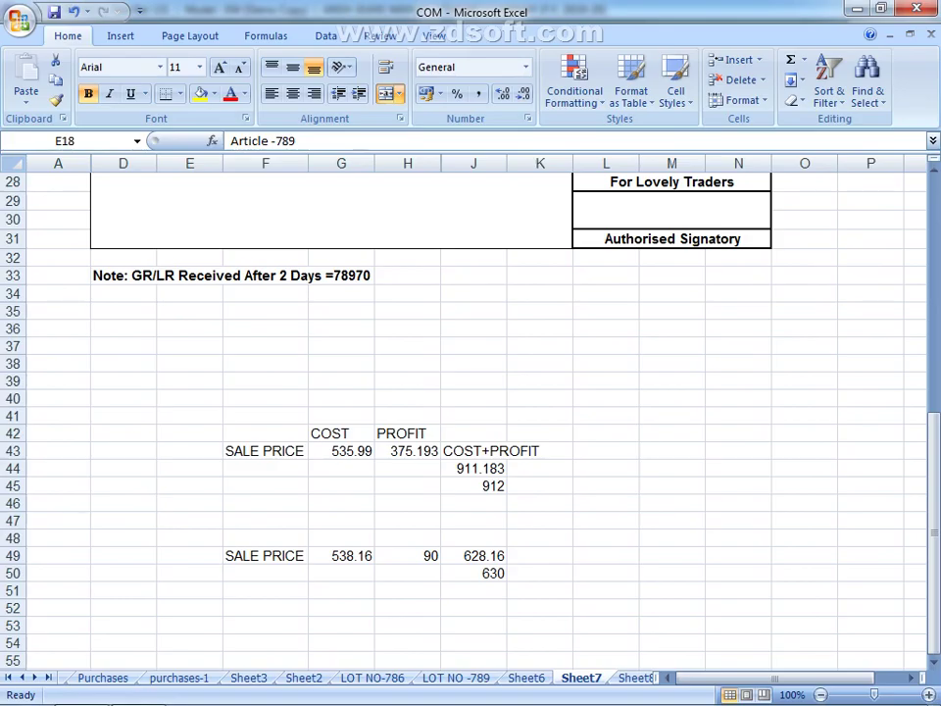
{"action": "scroll", "coordinate": [470, 421], "scroll_direction": "up", "scroll_amount": 7}
{"action": "scroll", "coordinate": [470, 421], "scroll_direction": "up", "scroll_amount": 2}
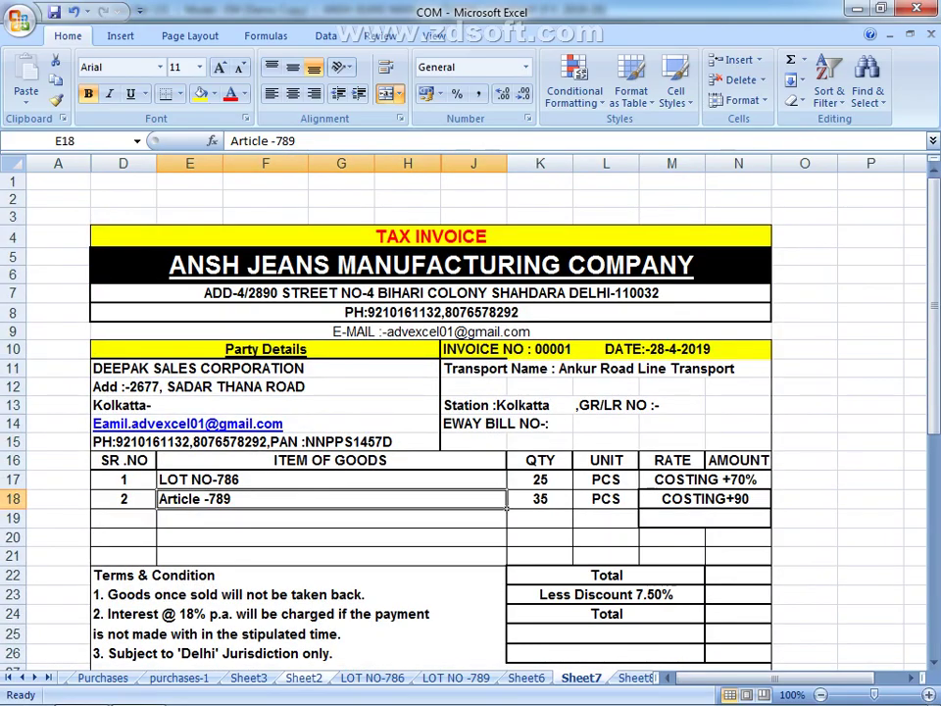
{"action": "key", "text": "alt+Tab"}
{"action": "type", "text": "28-4"}
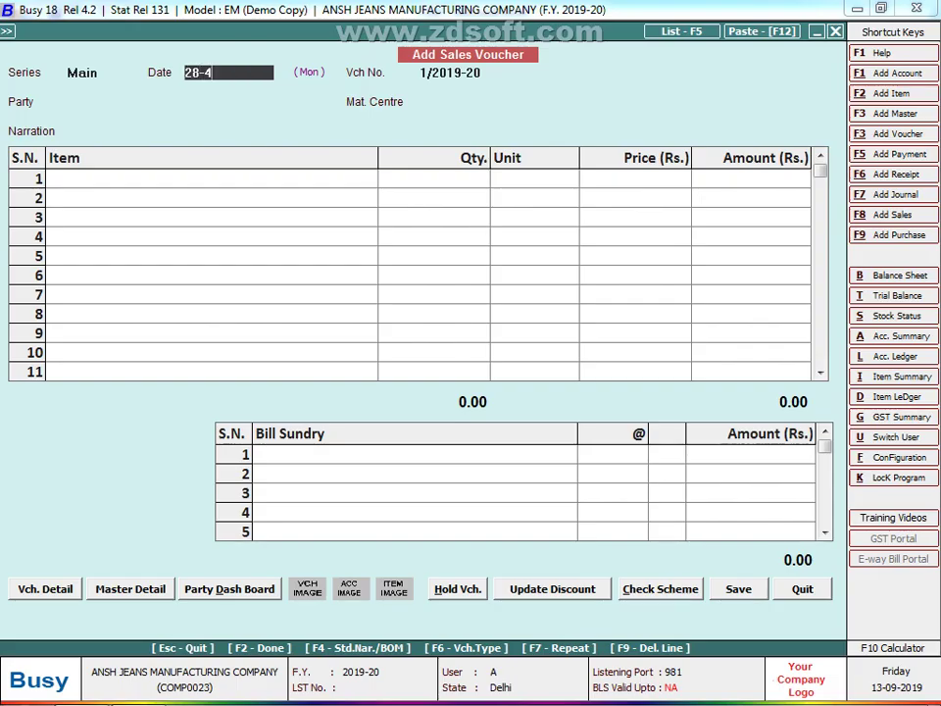
{"action": "key", "text": "Return"}
{"action": "key", "text": "alt+Tab"}
{"action": "key", "text": "alt+Tab"}
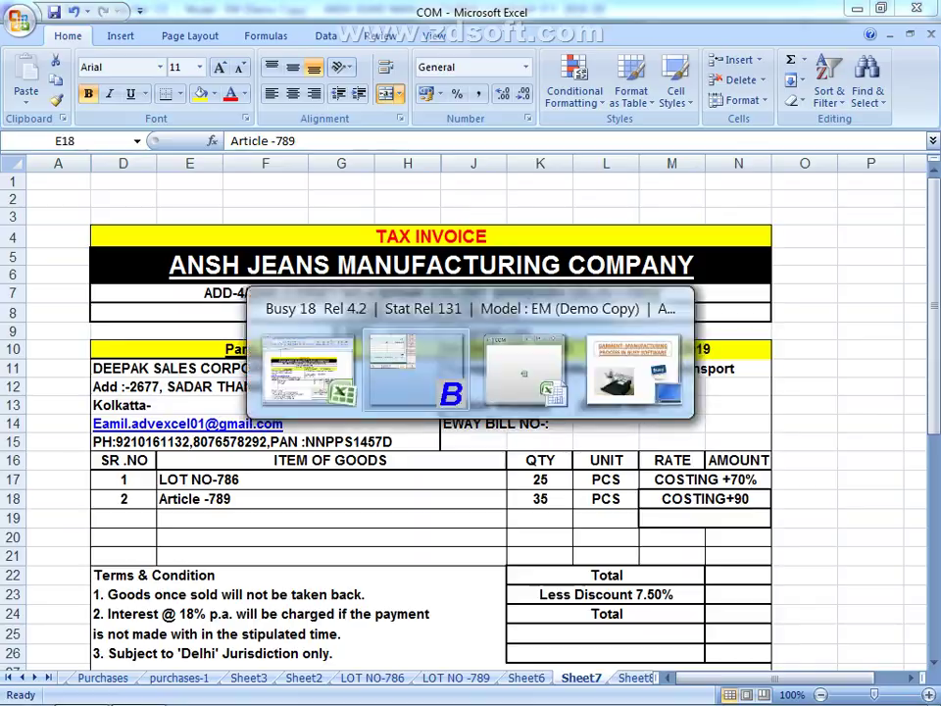
{"action": "key", "text": "alt+F1"}
Name the account DEEPAK SALES CORPORATION under the Sundry Debtors group.
{"action": "type", "text": "DEEPAK"}
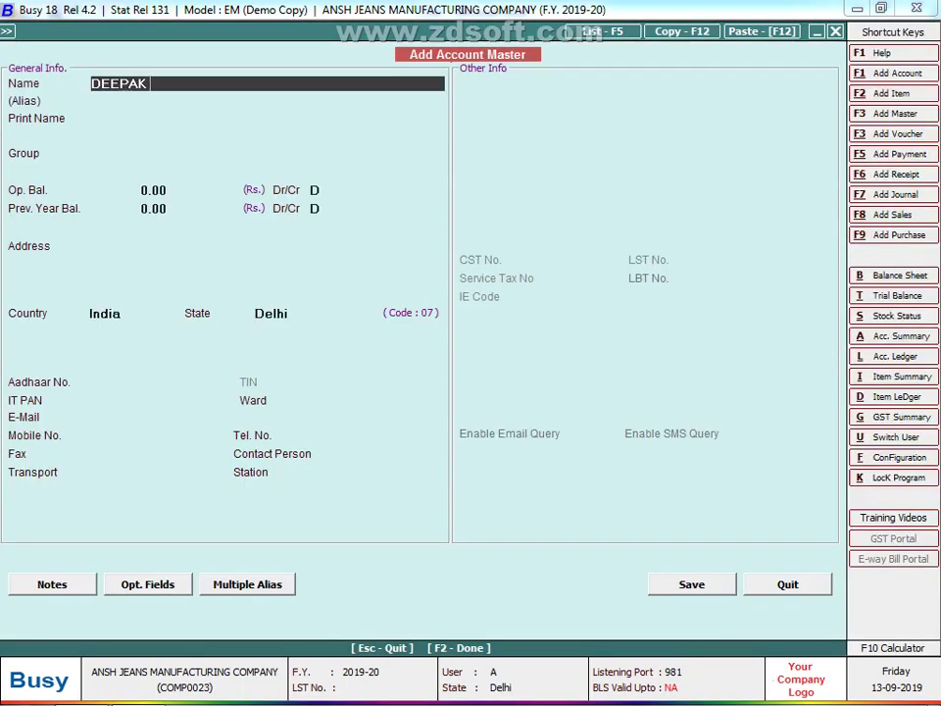
{"action": "type", "text": " SAL"}
{"action": "key", "text": "BackSpace"}
{"action": "key", "text": "BackSpace"}
{"action": "key", "text": "BackSpace"}
{"action": "type", "text": "SALES"}
{"action": "type", "text": " CORPORATI"}
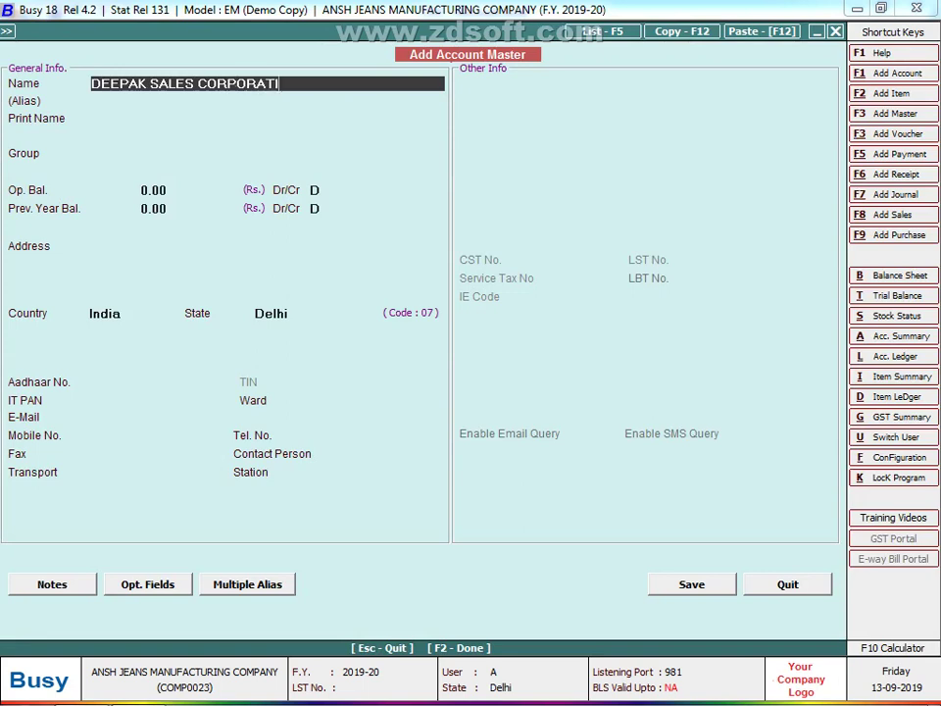
{"action": "type", "text": "ON"}
{"action": "key", "text": "Return"}
{"action": "key", "text": "Return"}
{"action": "key", "text": "Return"}
{"action": "type", "text": "SUN"}
{"action": "key", "text": "Down"}
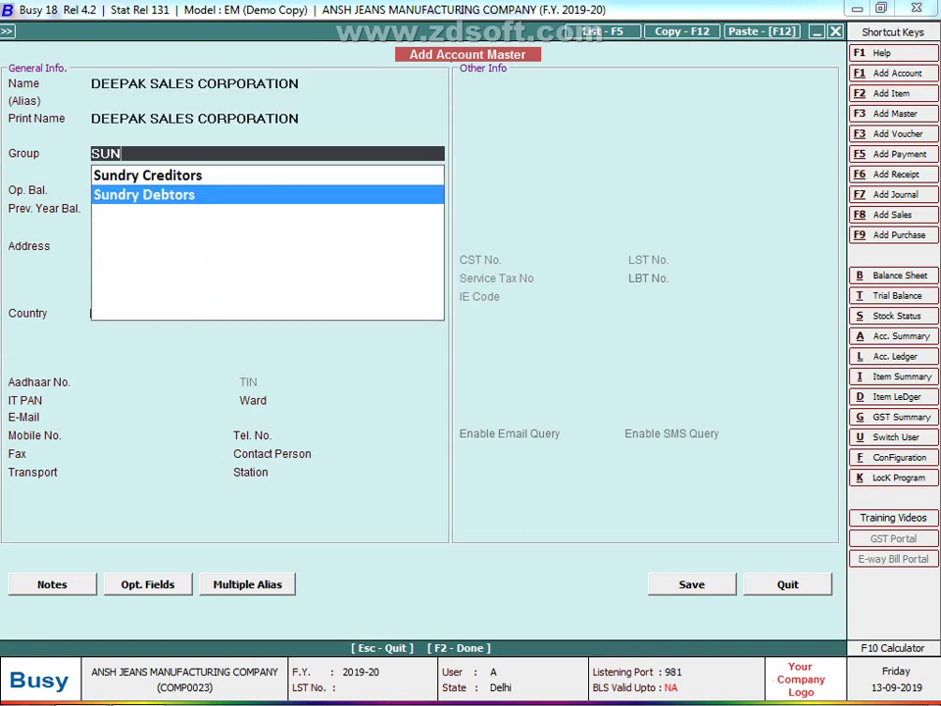
{"action": "key", "text": "Return"}
{"action": "key", "text": "Return"}
{"action": "key", "text": "Return"}
{"action": "key", "text": "Return"}
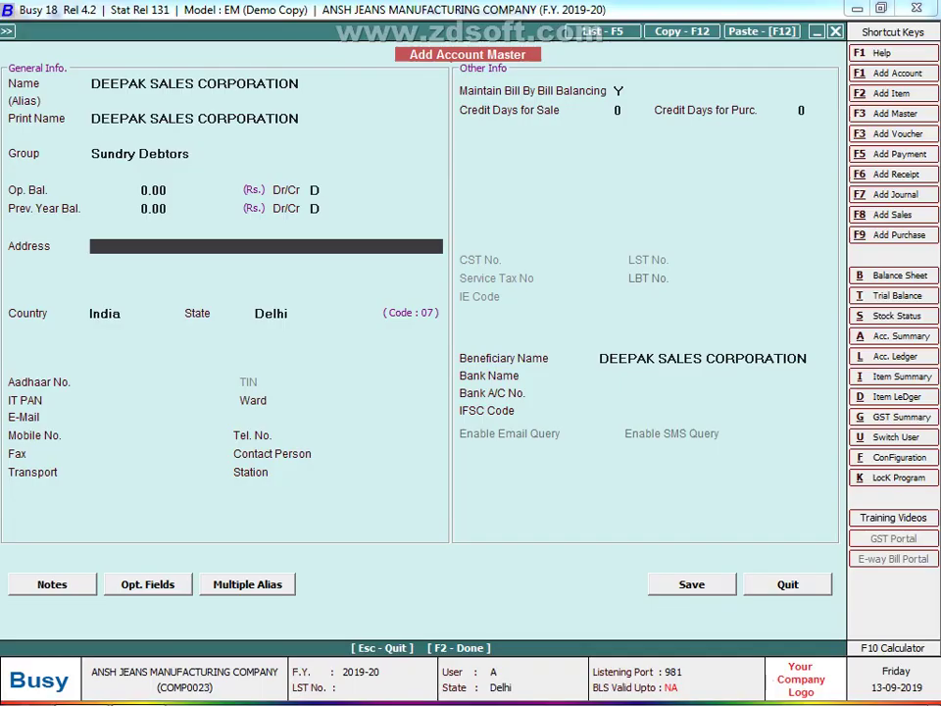
{"action": "type", "text": "26"}
{"action": "type", "text": "77 SADAR"}
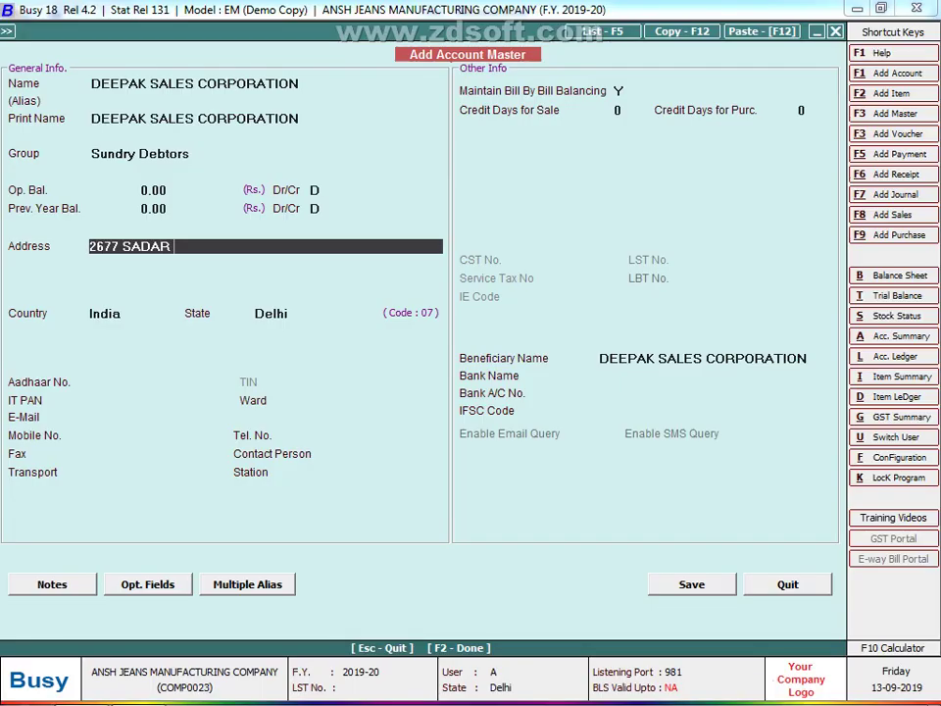
{"action": "key", "text": "Return"}
{"action": "type", "text": "BAZAR"}
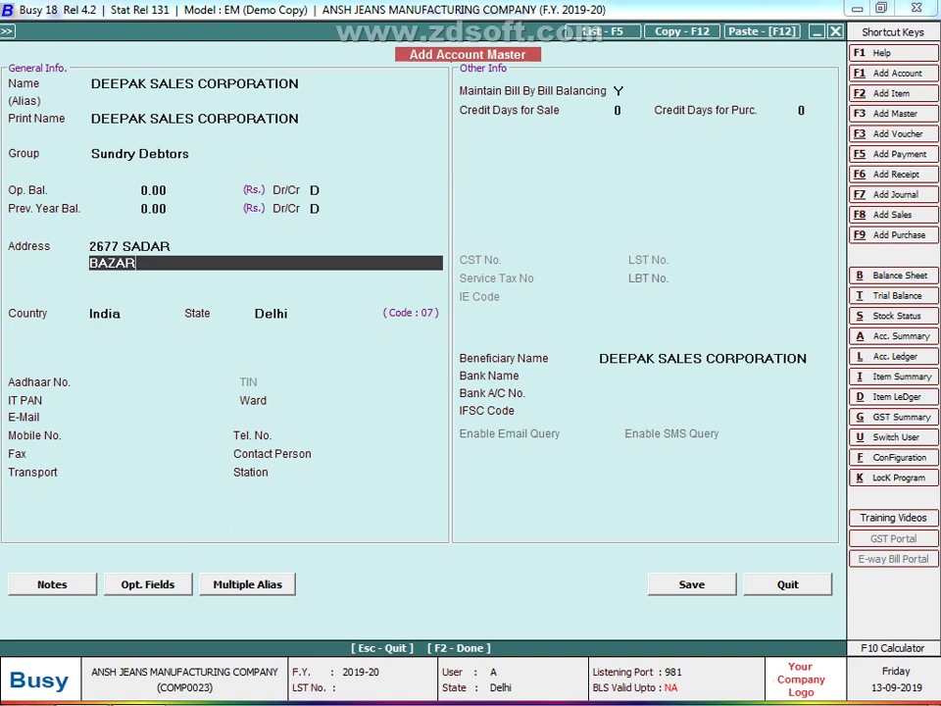
{"action": "type", "text": " DELHI"}
{"action": "type", "text": "-110055"}
{"action": "key", "text": "Return"}
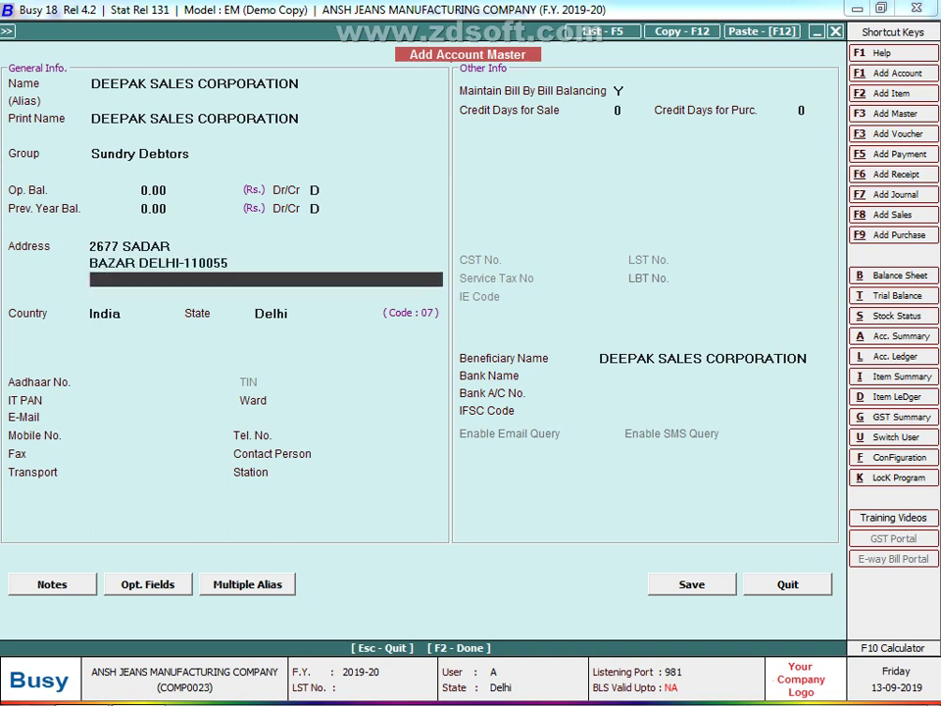
{"action": "key", "text": "Up"}
{"action": "key", "text": "BackSpace"}
{"action": "key", "text": "BackSpace"}
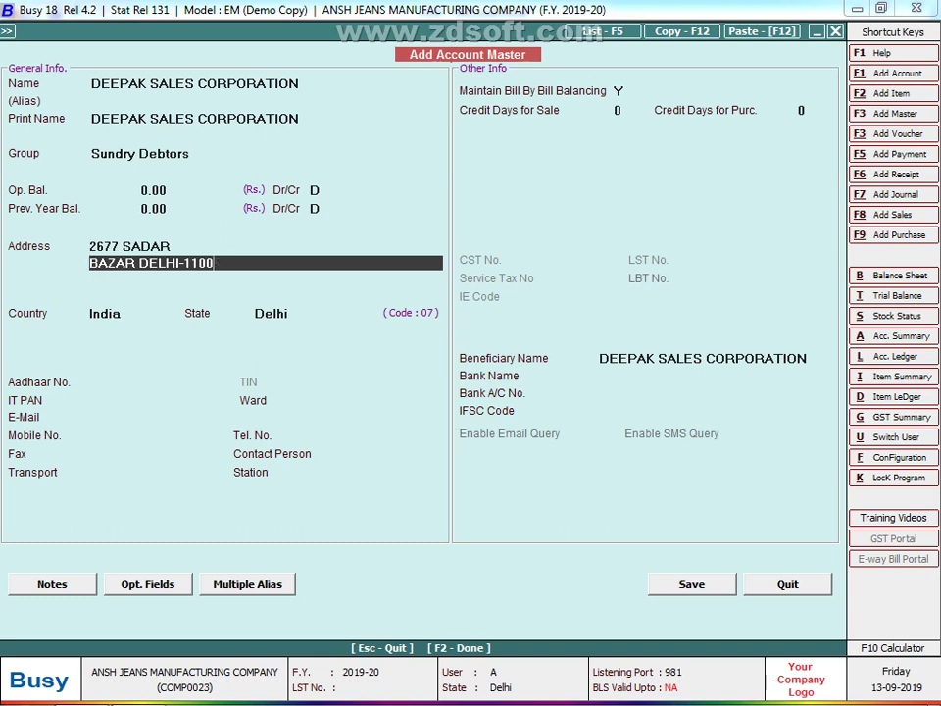
{"action": "type", "text": "06"}
{"action": "key", "text": "Return"}
{"action": "key", "text": "Return"}
{"action": "key", "text": "Return"}
{"action": "key", "text": "Return"}
{"action": "key", "text": "Return"}
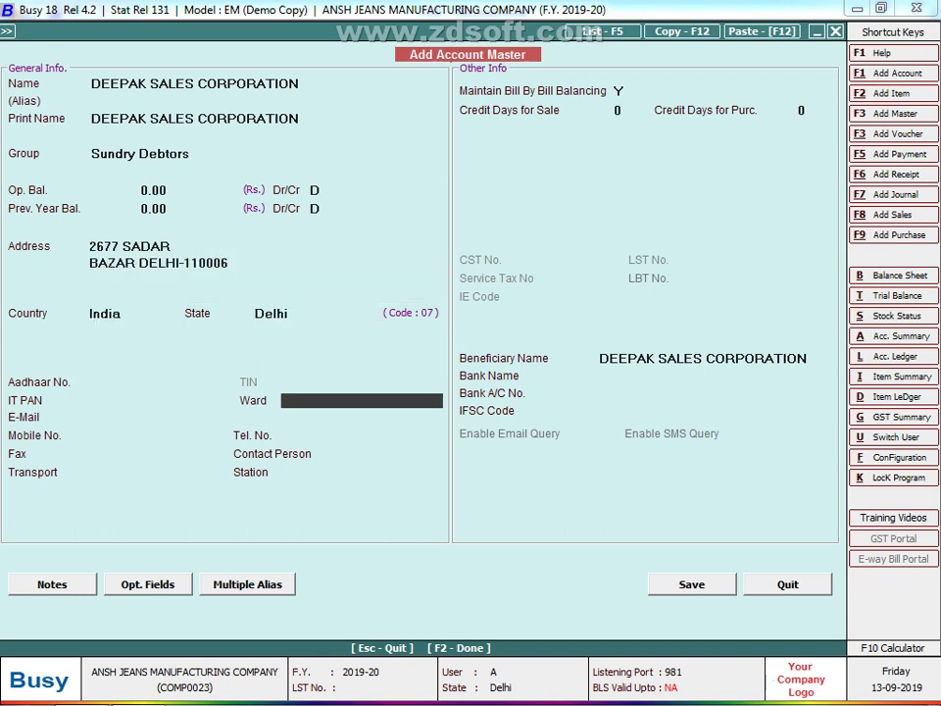
{"action": "key", "text": "Return"}
{"action": "key", "text": "Return"}
{"action": "key", "text": "Return"}
{"action": "key", "text": "Return"}
{"action": "key", "text": "Return"}
{"action": "key", "text": "Return"}
{"action": "key", "text": "n"}
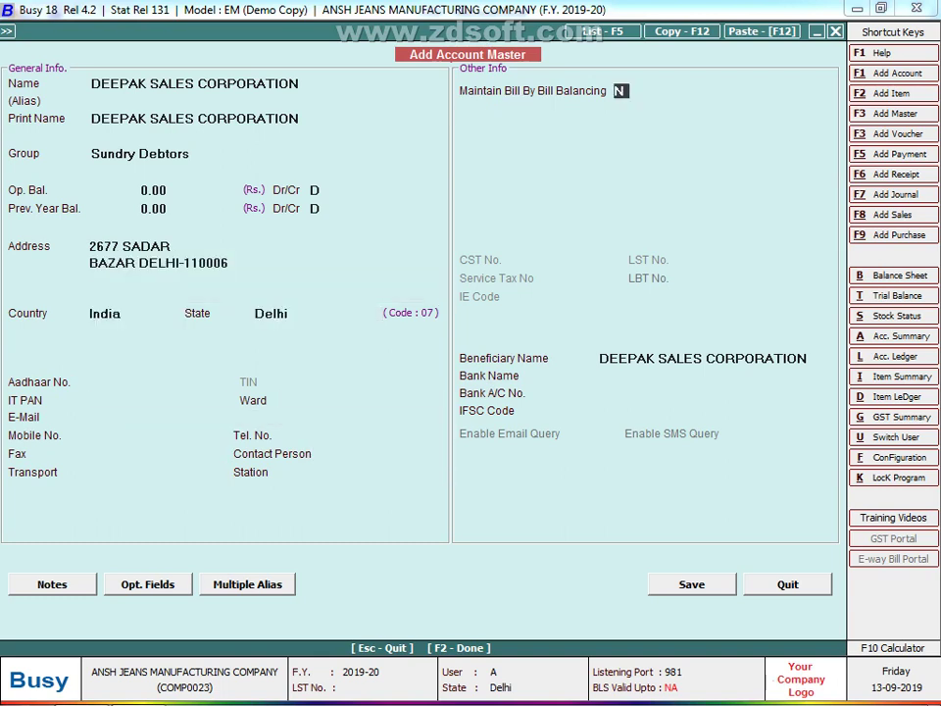
{"action": "key", "text": "Return"}
{"action": "key", "text": "Return"}
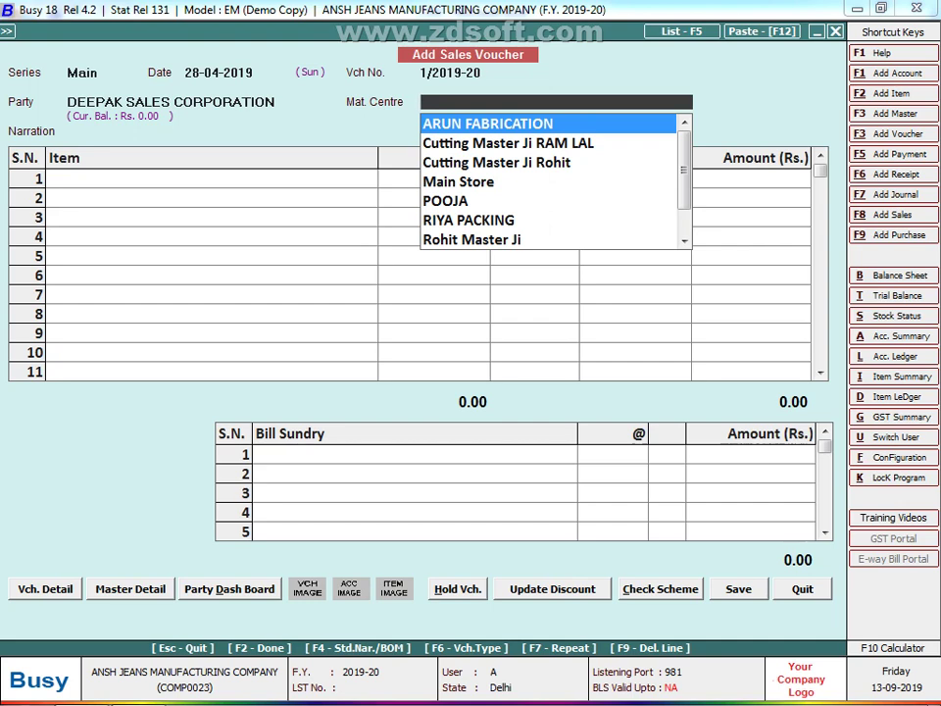
Review the April stock ledger of Article -789 from the Item Monthly Summary.
{"action": "key", "text": "alt+i"}
{"action": "key", "text": "Return"}
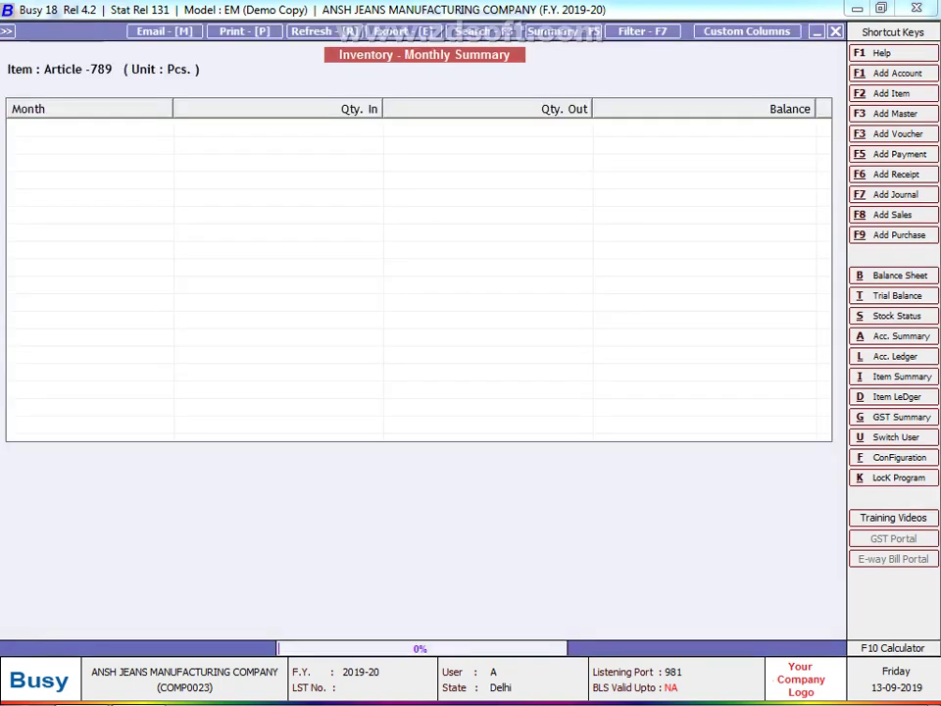
{"action": "key", "text": "Return"}
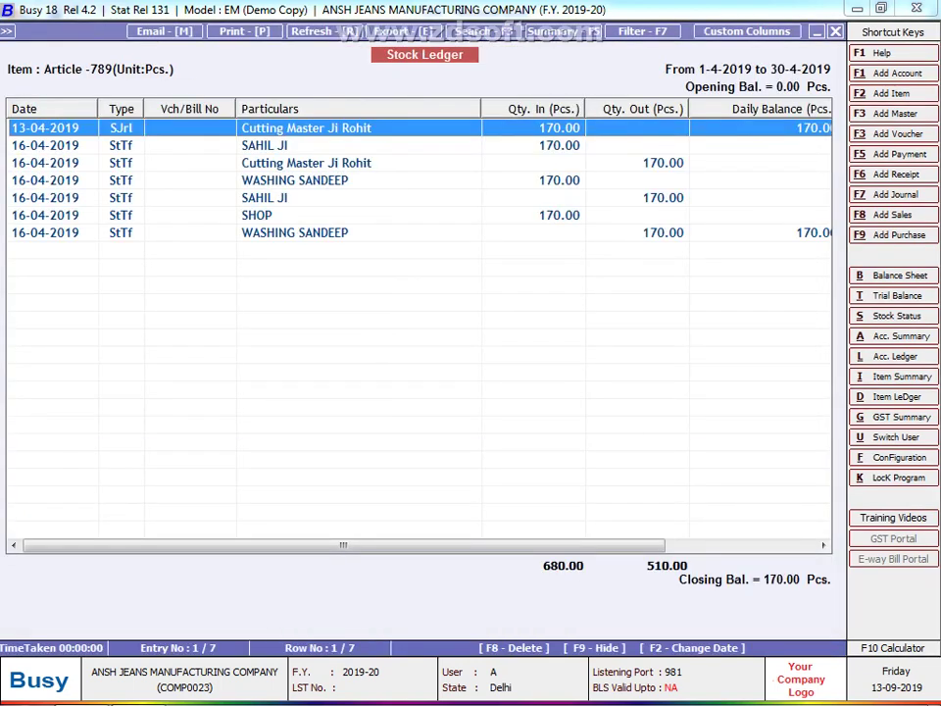
{"action": "key", "text": "Down"}
{"action": "key", "text": "Down"}
{"action": "key", "text": "Down"}
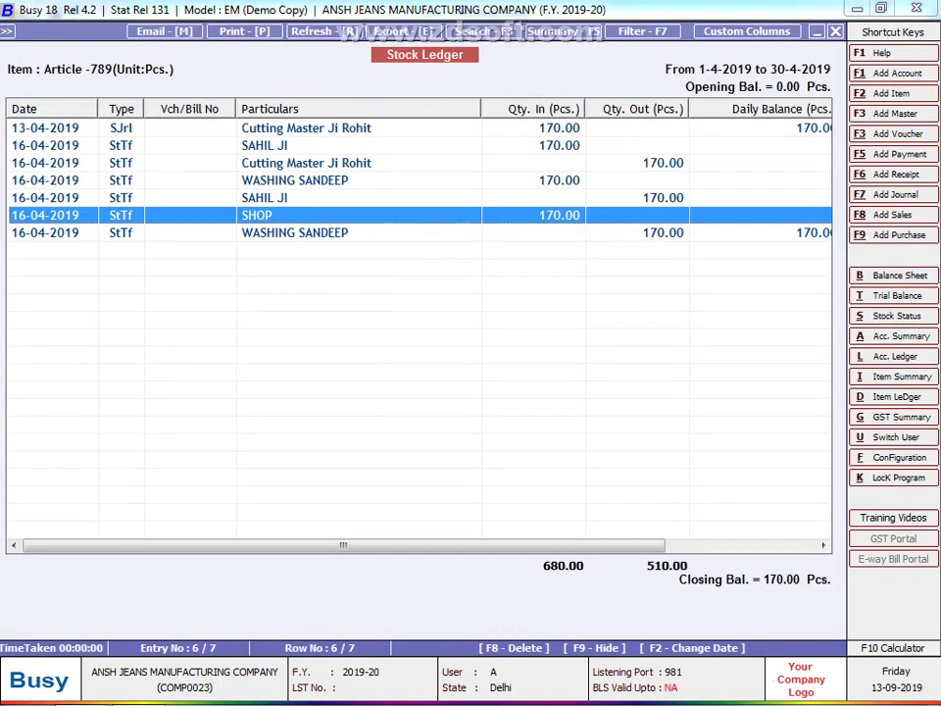
{"action": "key", "text": "Escape"}
{"action": "key", "text": "Escape"}
Review LOT NO-786's April stock ledger, then ask to quit the sales voucher.
{"action": "key", "text": "Down"}
{"action": "key", "text": "Down"}
{"action": "key", "text": "Down"}
{"action": "key", "text": "Return"}
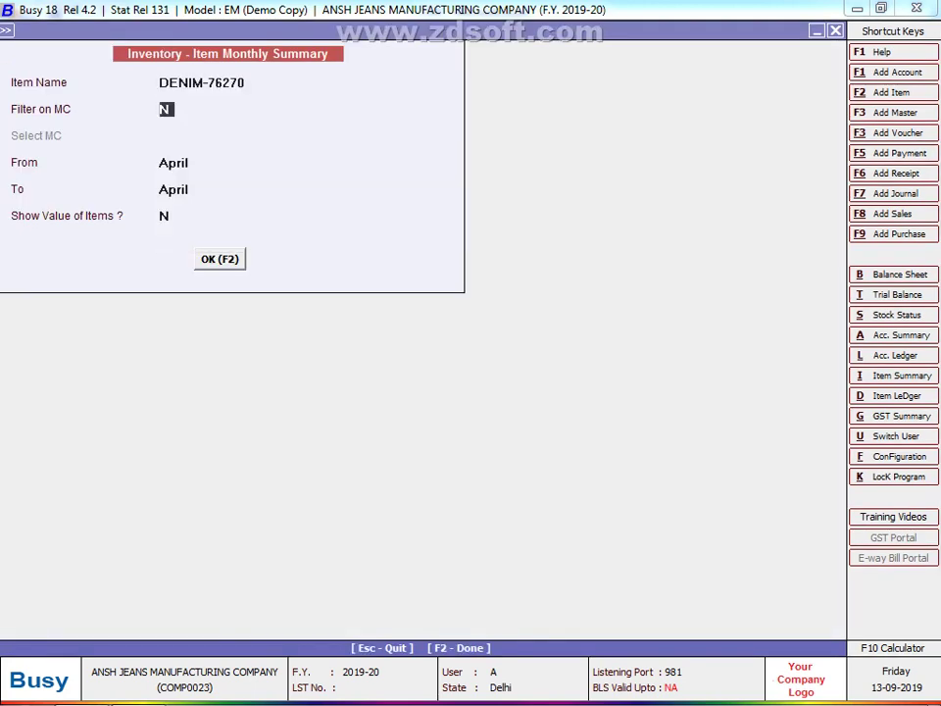
{"action": "key", "text": "Up"}
{"action": "type", "text": "786"}
{"action": "key", "text": "BackSpace"}
{"action": "type", "text": "8"}
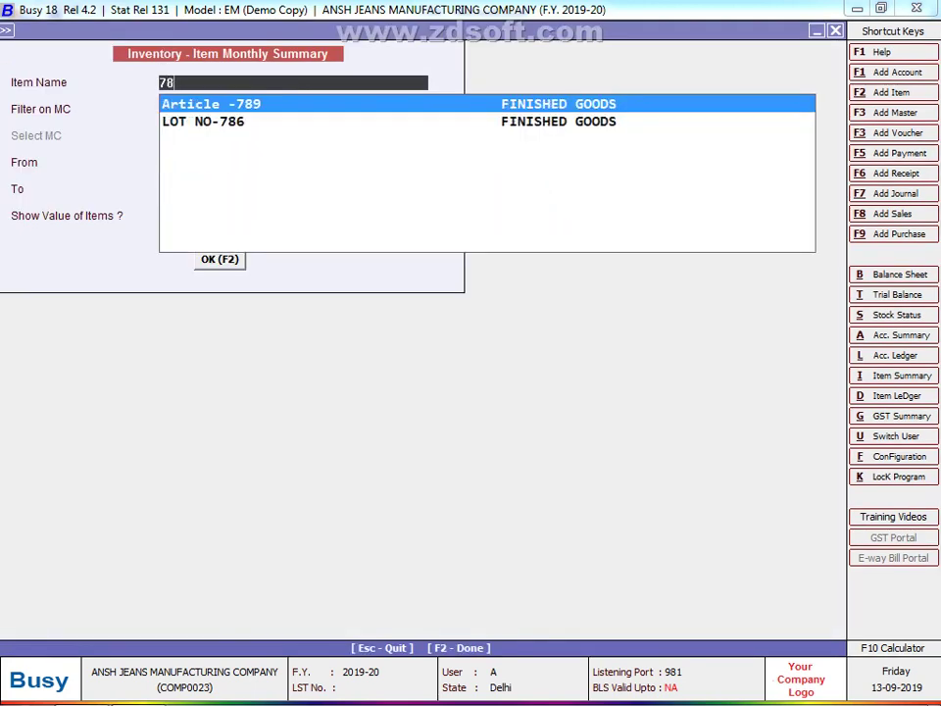
{"action": "key", "text": "Down"}
{"action": "key", "text": "Return"}
{"action": "key", "text": "F2"}
{"action": "key", "text": "Return"}
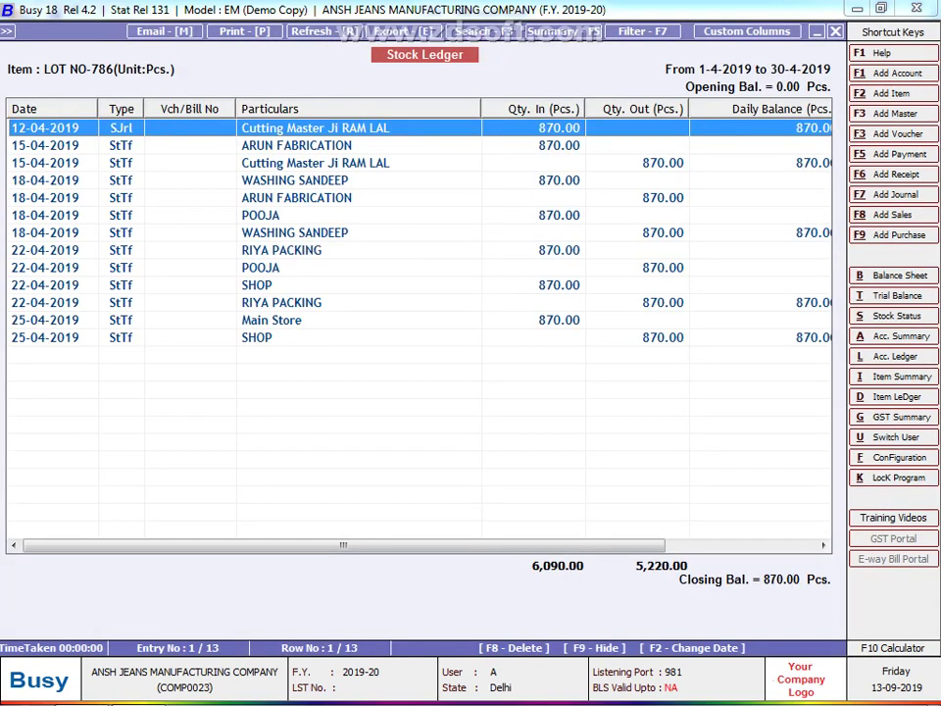
{"action": "key", "text": "Down"}
{"action": "key", "text": "Down"}
{"action": "key", "text": "Down"}
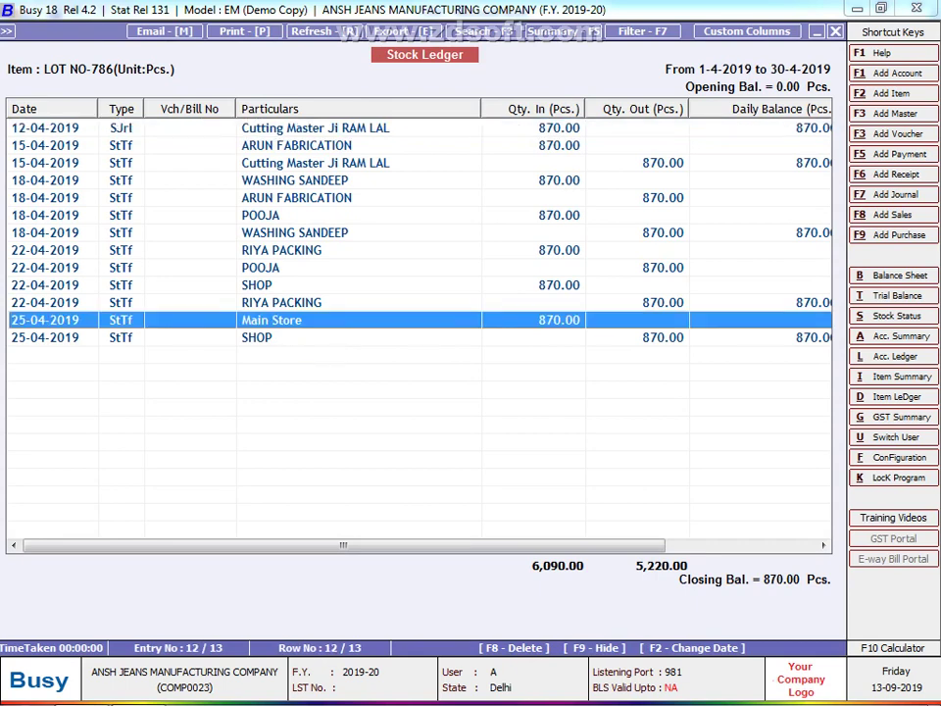
{"action": "key", "text": "Escape"}
{"action": "key", "text": "Escape"}
{"action": "key", "text": "Escape"}
{"action": "key", "text": "Escape"}
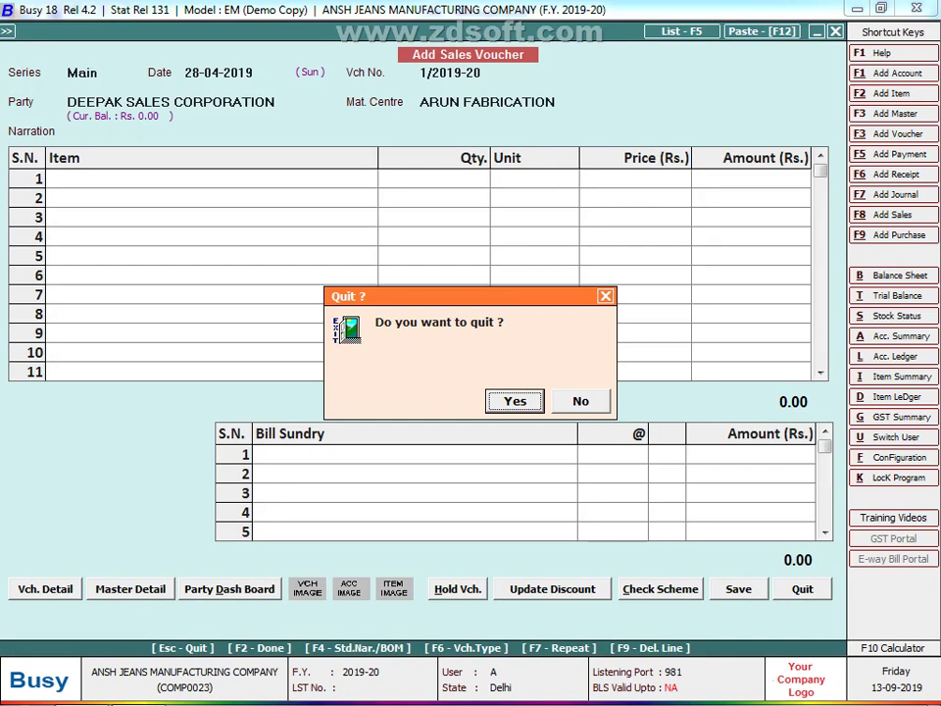
Abandon the unsaved sales voucher and start a new stock transfer voucher.
{"action": "key", "text": "Return"}
{"action": "key", "text": "Down"}
{"action": "key", "text": "Down"}
{"action": "key", "text": "Down"}
{"action": "key", "text": "Down"}
{"action": "key", "text": "Down"}
{"action": "key", "text": "Down"}
{"action": "key", "text": "Down"}
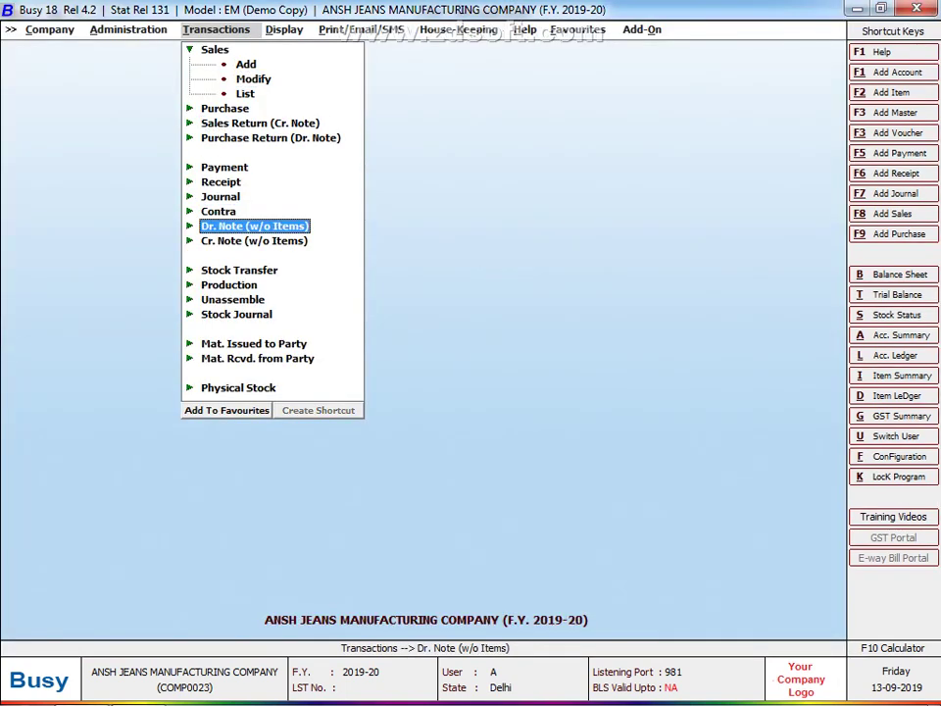
{"action": "key", "text": "Down"}
{"action": "key", "text": "Down"}
{"action": "key", "text": "Return"}
{"action": "key", "text": "Return"}
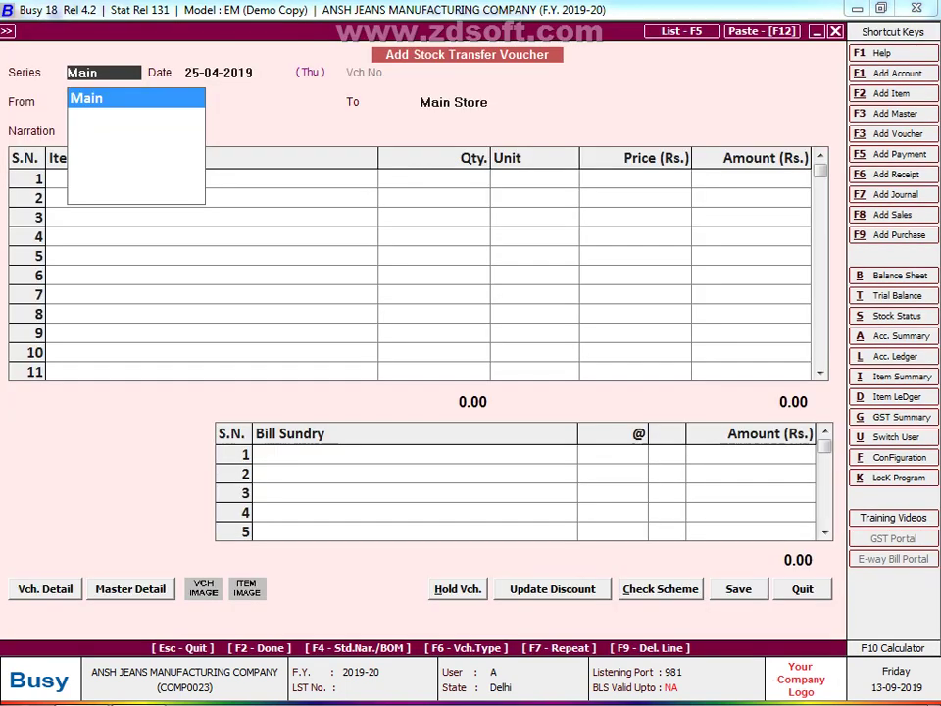
{"action": "key", "text": "Return"}
{"action": "key", "text": "Return"}
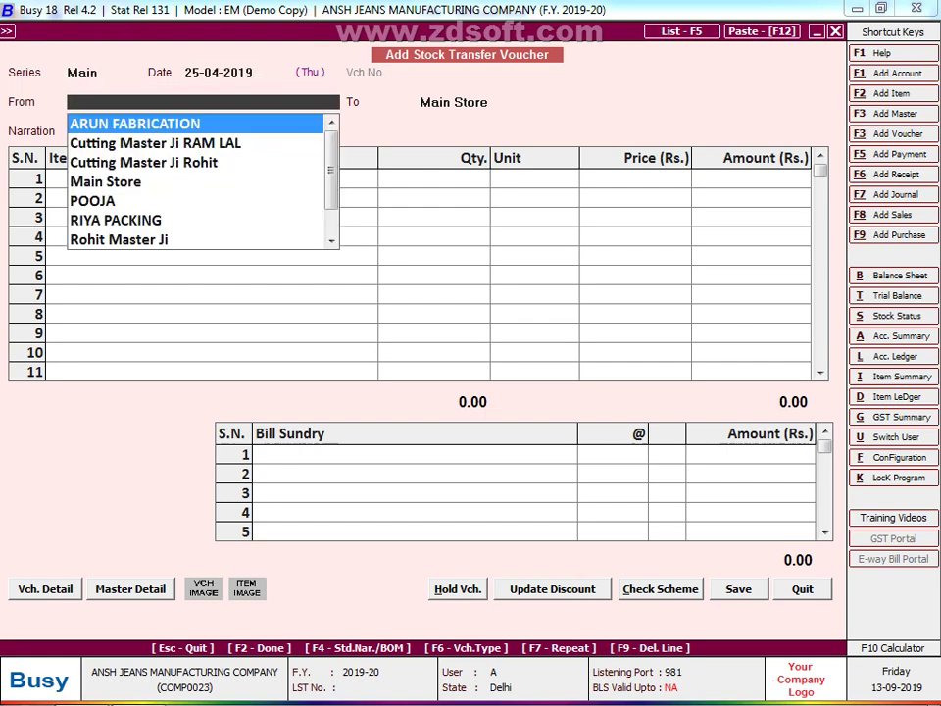
Transfer 170 Pcs of Article -789 from SHOP to Main Store and save.
{"action": "type", "text": "SHO"}
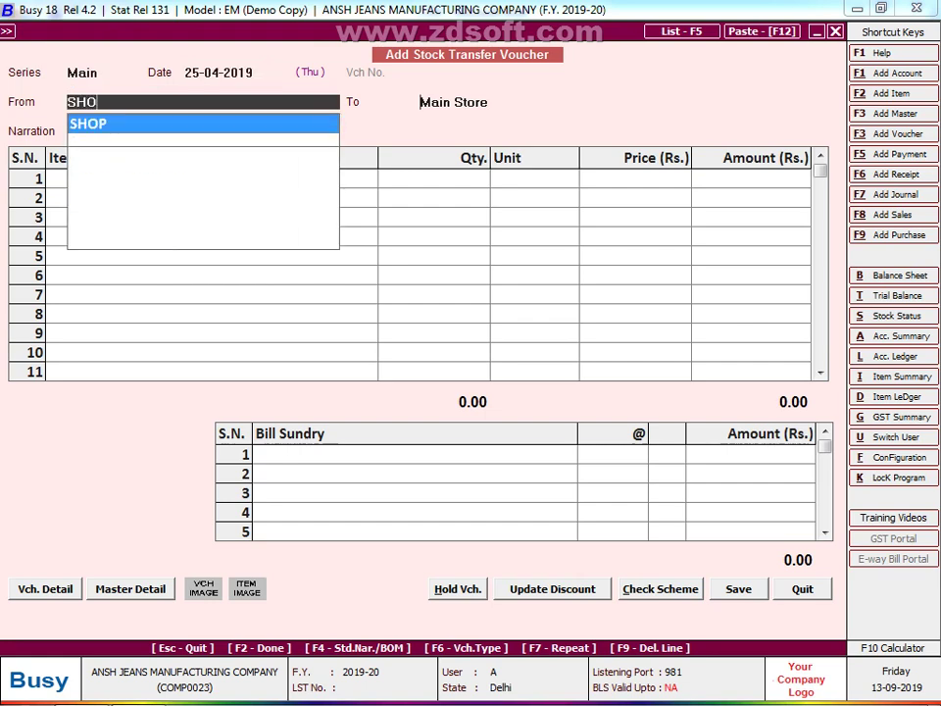
{"action": "key", "text": "Return"}
{"action": "key", "text": "Return"}
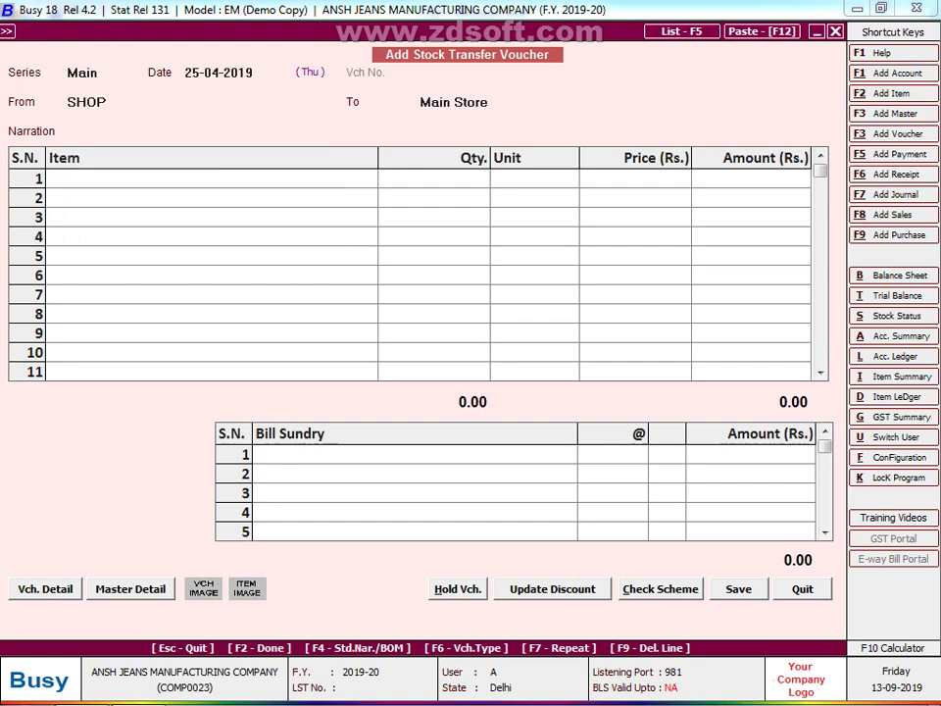
{"action": "key", "text": "Return"}
{"action": "type", "text": "art"}
{"action": "key", "text": "Return"}
{"action": "type", "text": "170"}
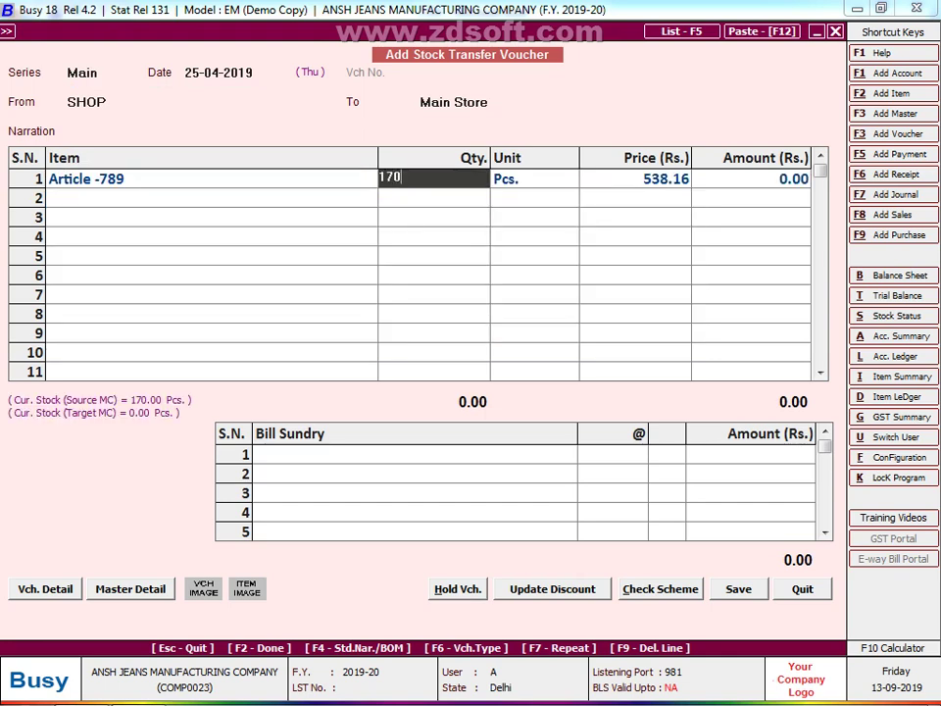
{"action": "key", "text": "Return"}
{"action": "key", "text": "Return"}
{"action": "key", "text": "Return"}
{"action": "key", "text": "Return"}
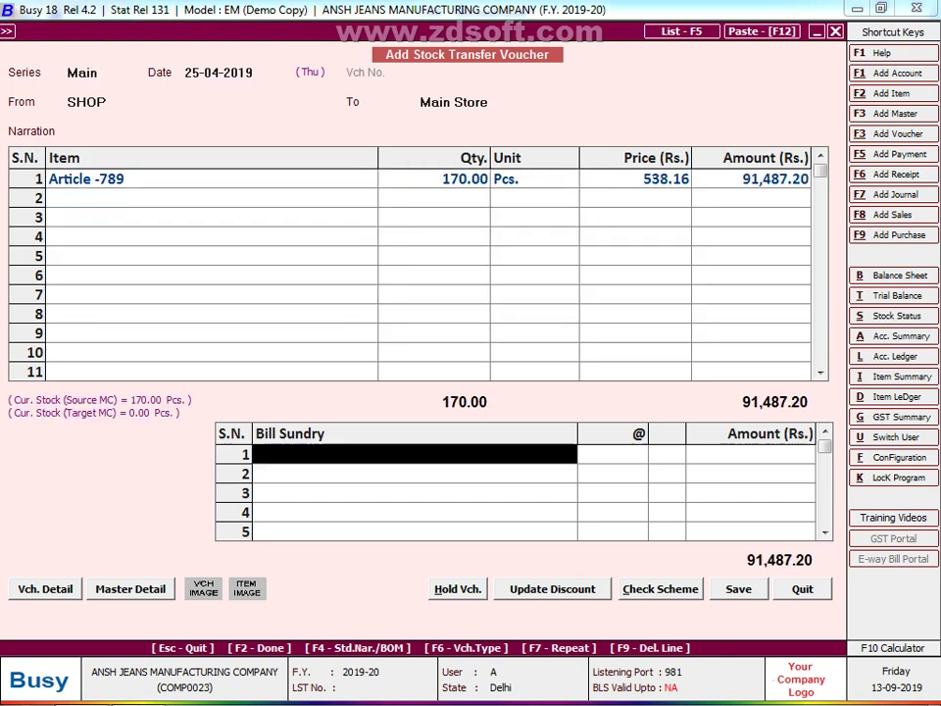
{"action": "key", "text": "Return"}
{"action": "key", "text": "Return"}
{"action": "key", "text": "Escape"}
Start a sales voucher dated 28 for DEEPAK SALES CORPORATION with material centre Main Store.
{"action": "key", "text": "Up"}
{"action": "key", "text": "Up"}
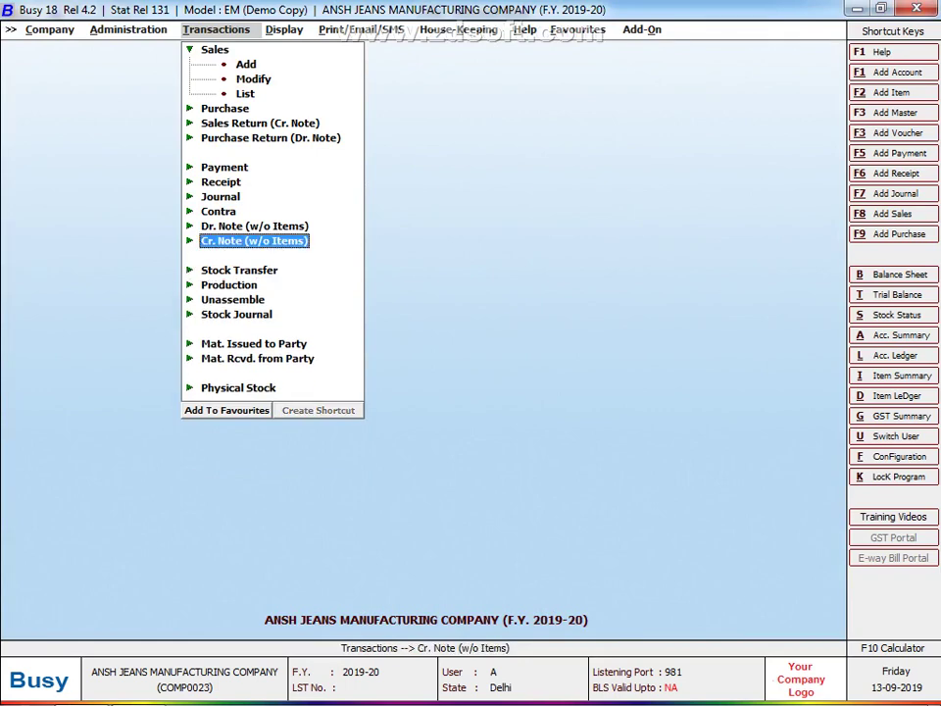
{"action": "key", "text": "Up"}
{"action": "key", "text": "Up"}
{"action": "key", "text": "Up"}
{"action": "key", "text": "Up"}
{"action": "key", "text": "Up"}
{"action": "key", "text": "Up"}
{"action": "key", "text": "Up"}
{"action": "key", "text": "Return"}
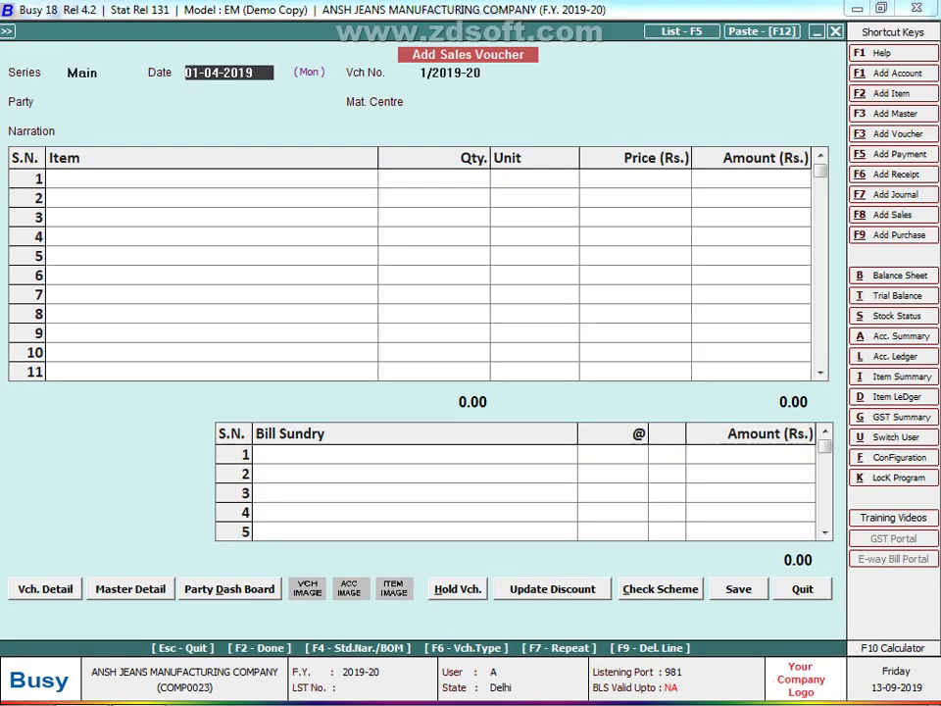
{"action": "type", "text": "28"}
{"action": "key", "text": "Return"}
{"action": "type", "text": "D"}
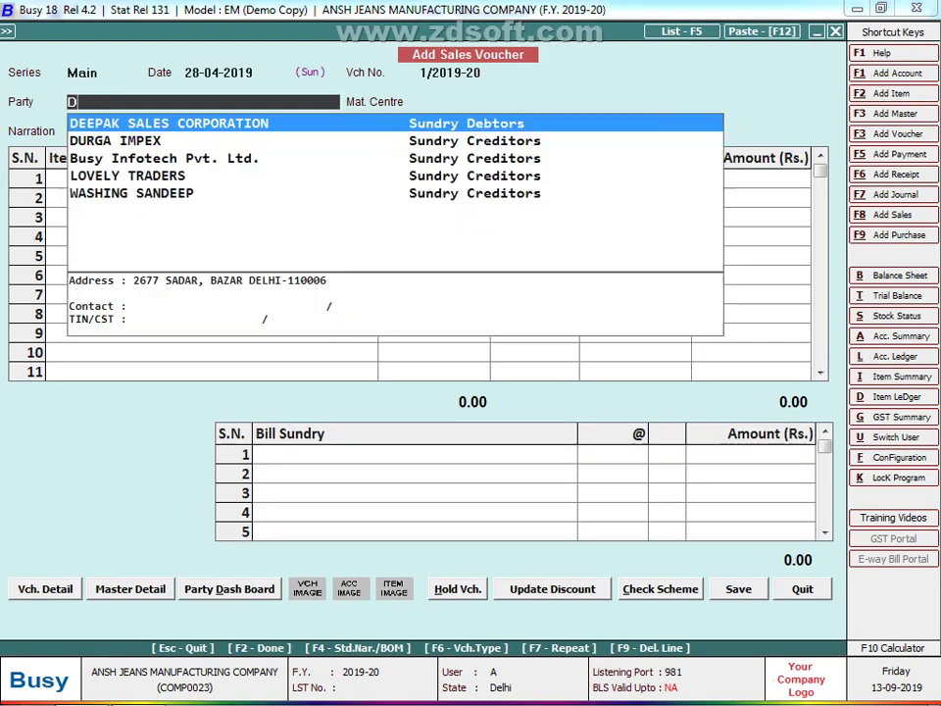
{"action": "type", "text": "EE"}
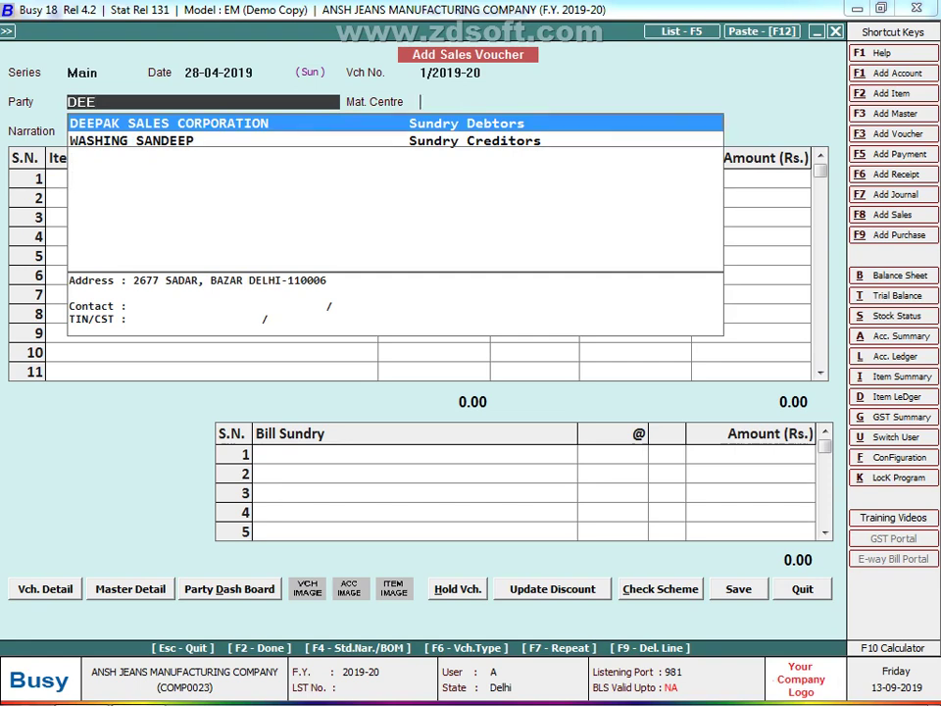
{"action": "key", "text": "Return"}
{"action": "type", "text": "MAIN"}
{"action": "key", "text": "Return"}
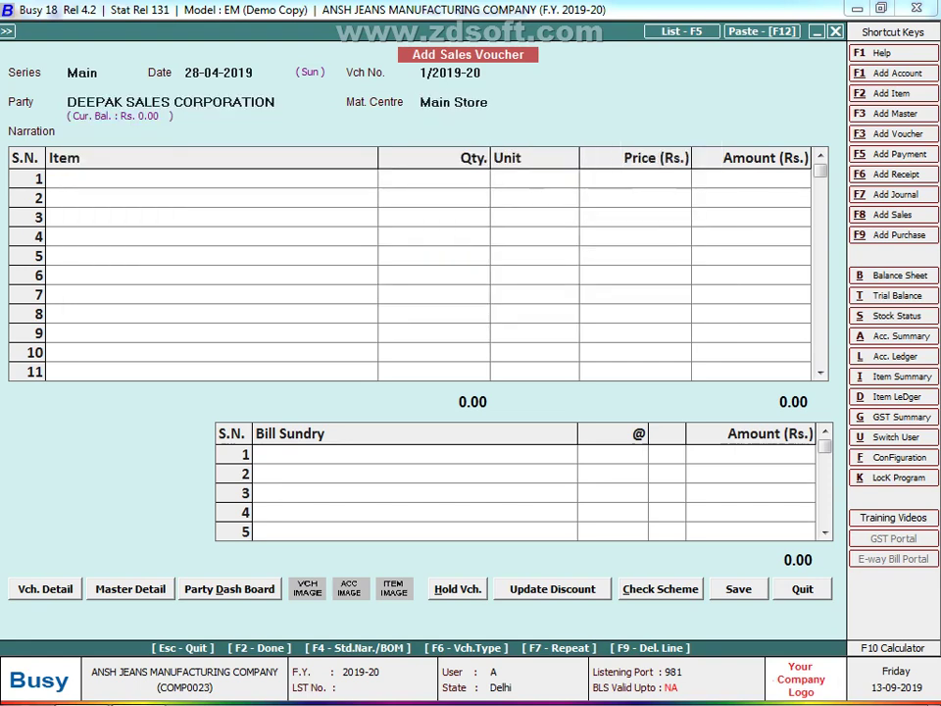
Enter Article -789 with quantity 35, checking it against the Excel invoice.
{"action": "type", "text": "art"}
{"action": "key", "text": "Return"}
{"action": "type", "text": "1"}
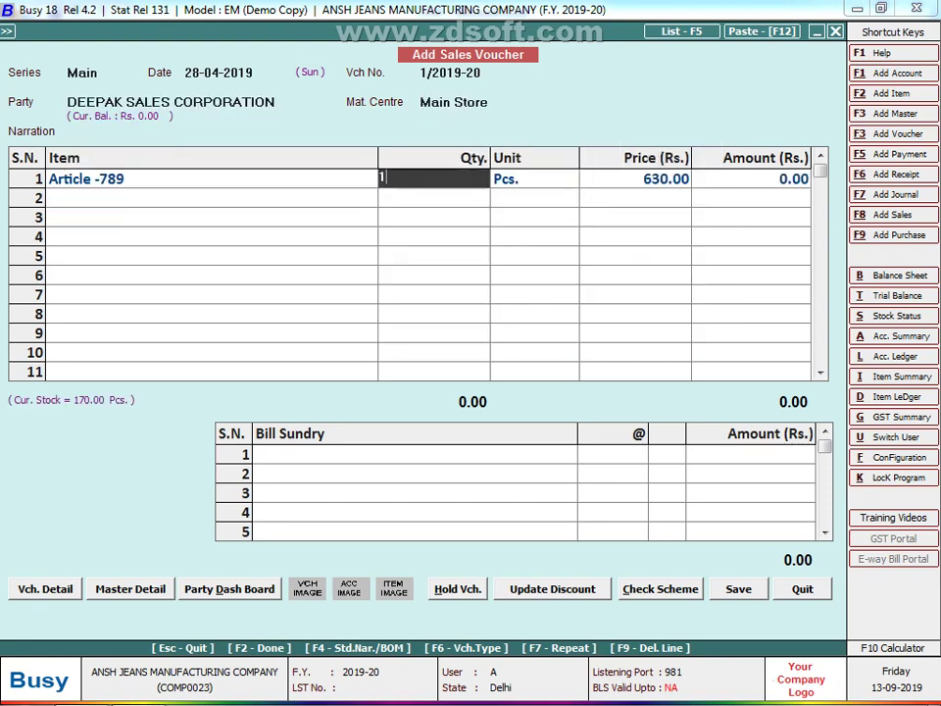
{"action": "type", "text": "457"}
{"action": "key", "text": "BackSpace"}
{"action": "key", "text": "BackSpace"}
{"action": "key", "text": "alt+Tab"}
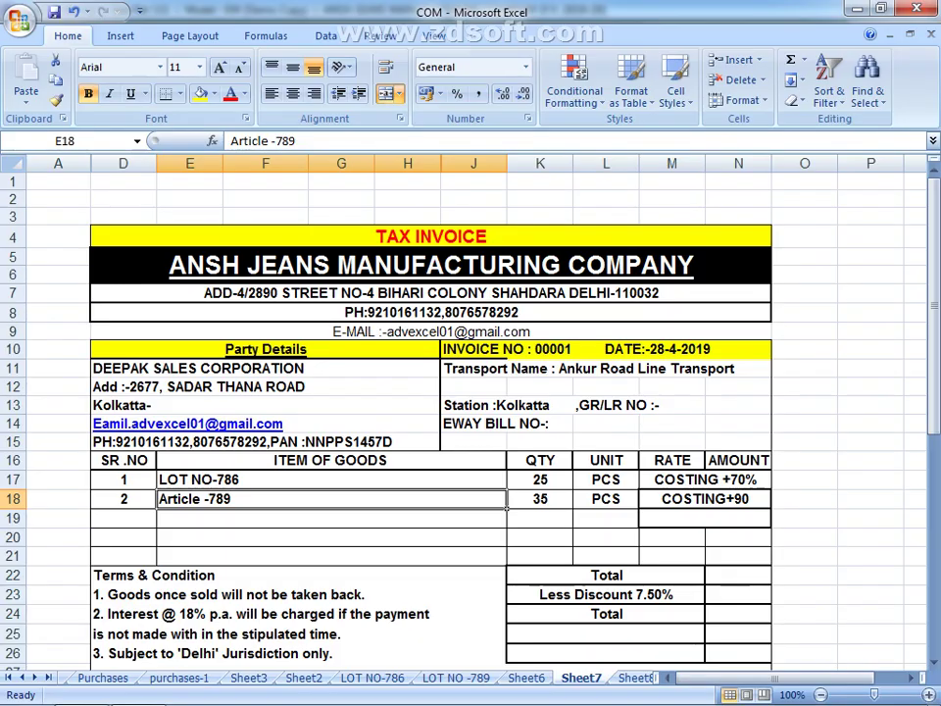
{"action": "key", "text": "alt+Tab"}
{"action": "type", "text": "35"}
{"action": "key", "text": "Return"}
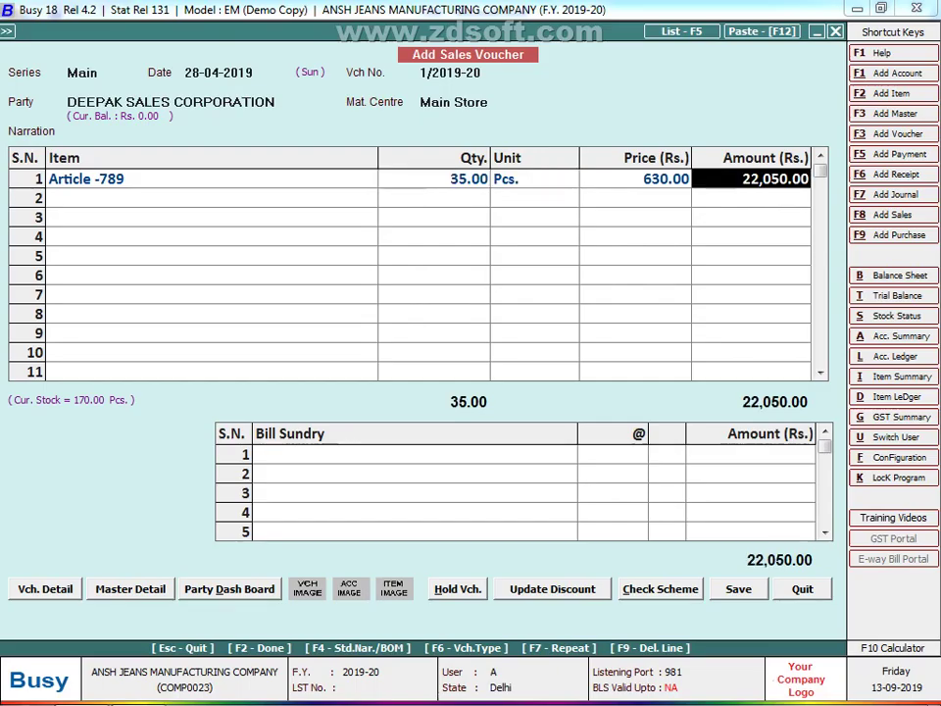
Add LOT NO-786 as the second item with quantity 25 at the default price.
{"action": "key", "text": "alt+Tab"}
{"action": "key", "text": "alt+Tab"}
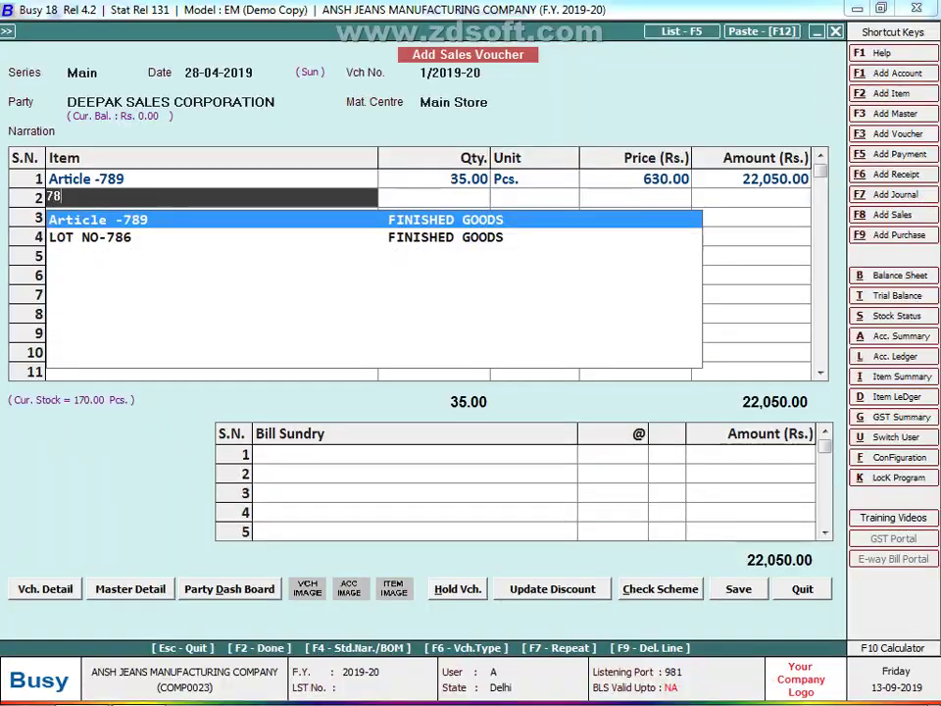
{"action": "key", "text": "Down"}
{"action": "key", "text": "Return"}
{"action": "key", "text": "alt+Tab"}
{"action": "key", "text": "alt+Tab"}
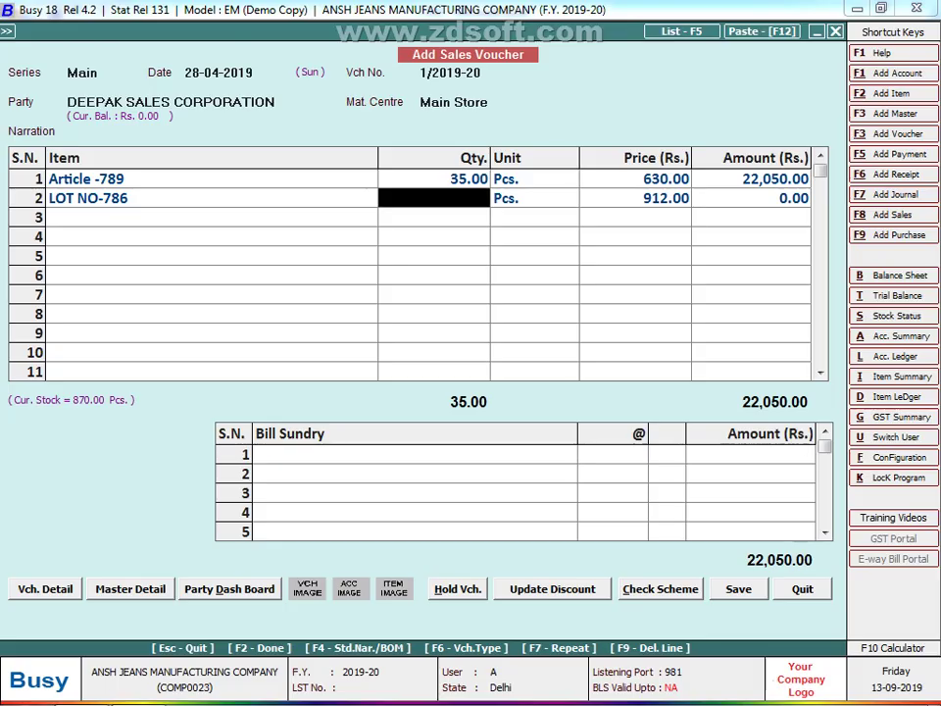
{"action": "type", "text": "25"}
{"action": "key", "text": "Return"}
{"action": "key", "text": "Return"}
{"action": "key", "text": "Return"}
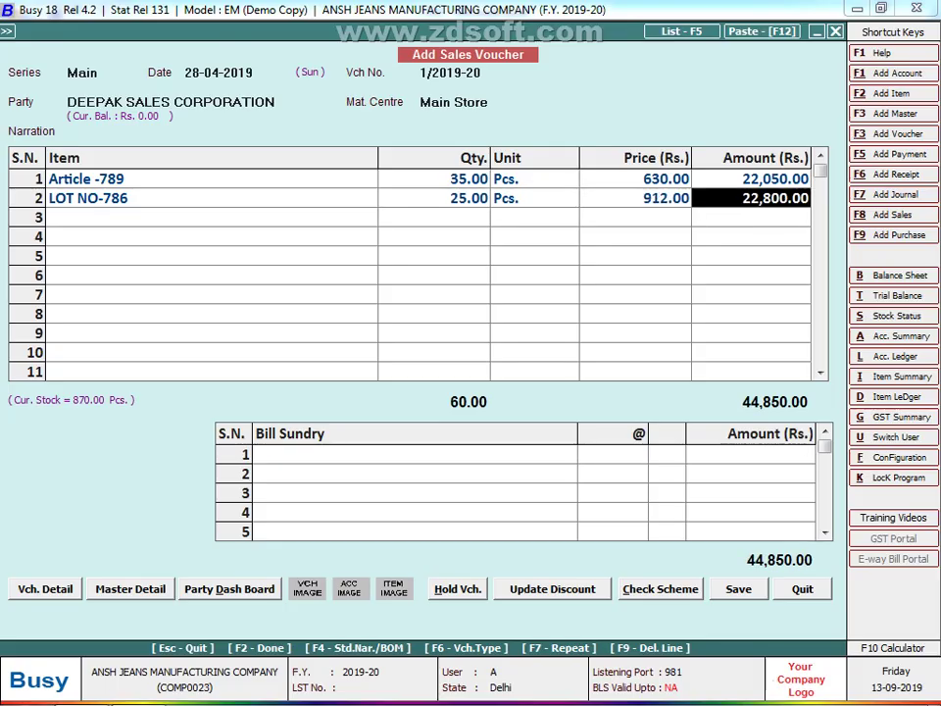
{"action": "key", "text": "Return"}
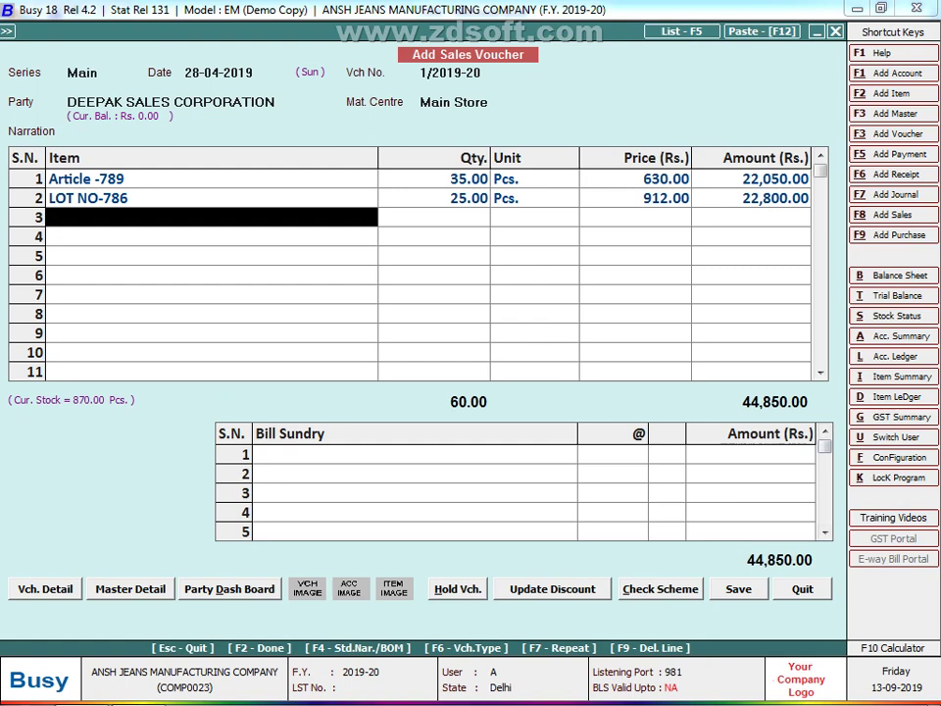
Look up the Less Discount 7.50% line in the Excel invoice, then return to Busy.
{"action": "key", "text": "alt+Tab"}
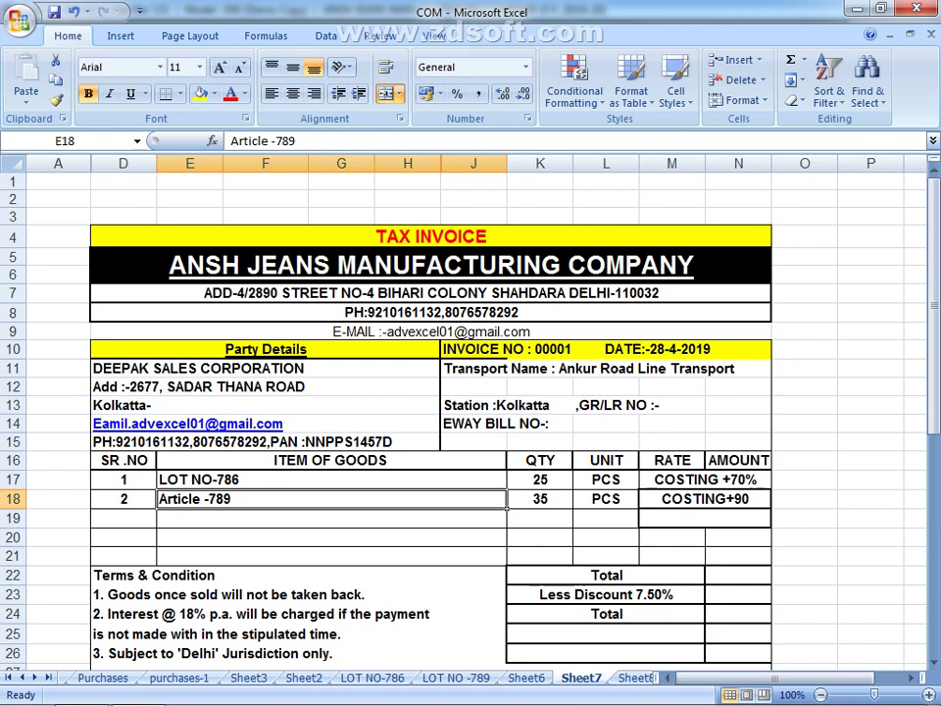
{"action": "scroll", "coordinate": [686, 490], "scroll_direction": "down", "scroll_amount": 1}
{"action": "left_click", "coordinate": [698, 545]}
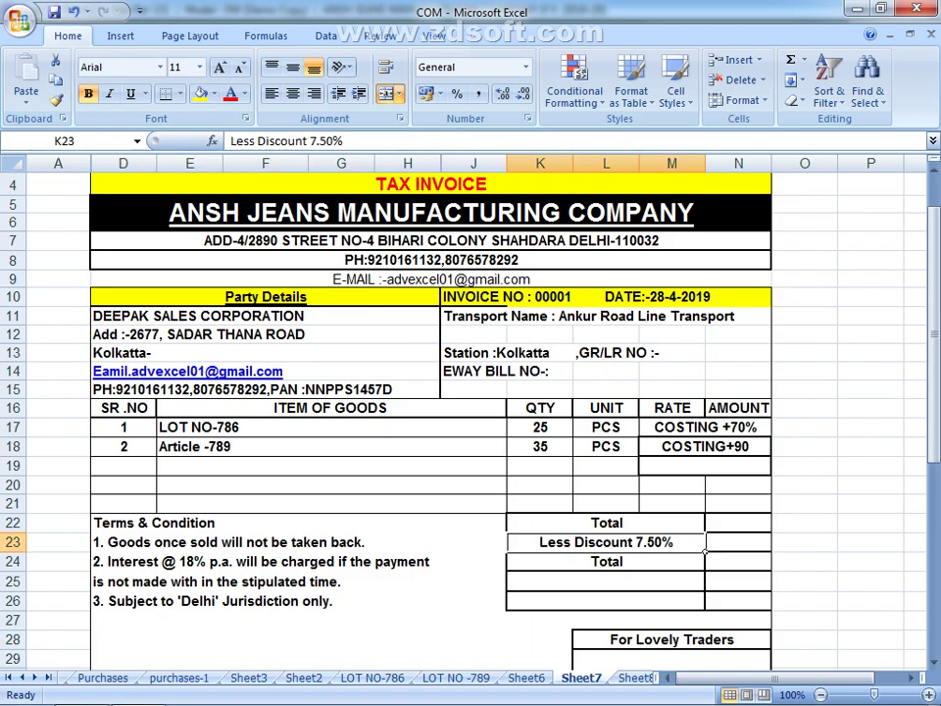
{"action": "key", "text": "alt+Tab"}
Add a Discount bill sundry at 7.50%.
{"action": "key", "text": "Return"}
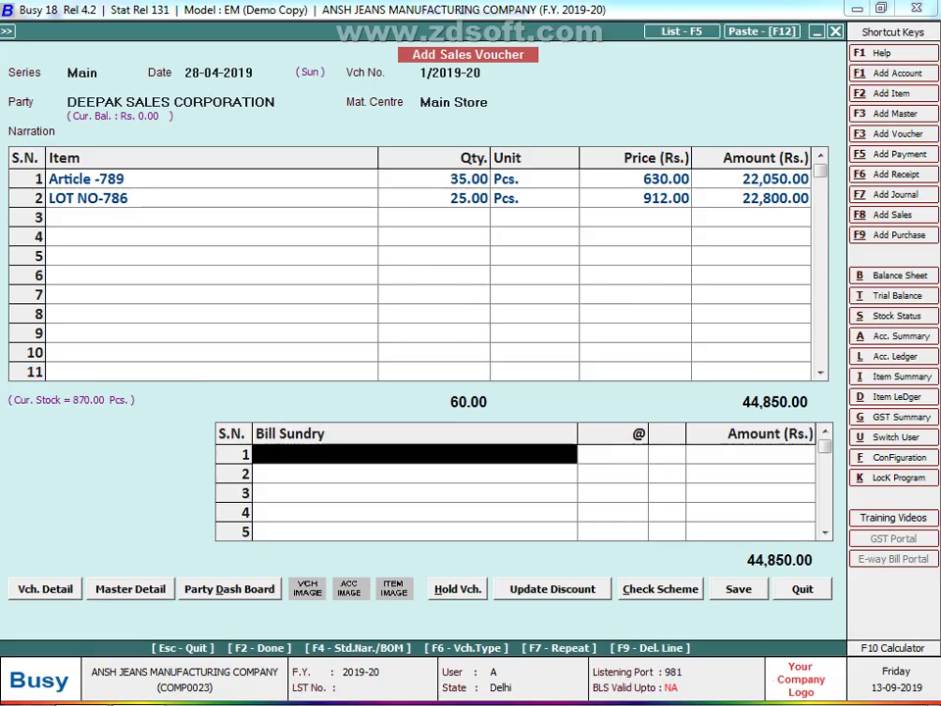
{"action": "type", "text": "de"}
{"action": "key", "text": "BackSpace"}
{"action": "type", "text": "is"}
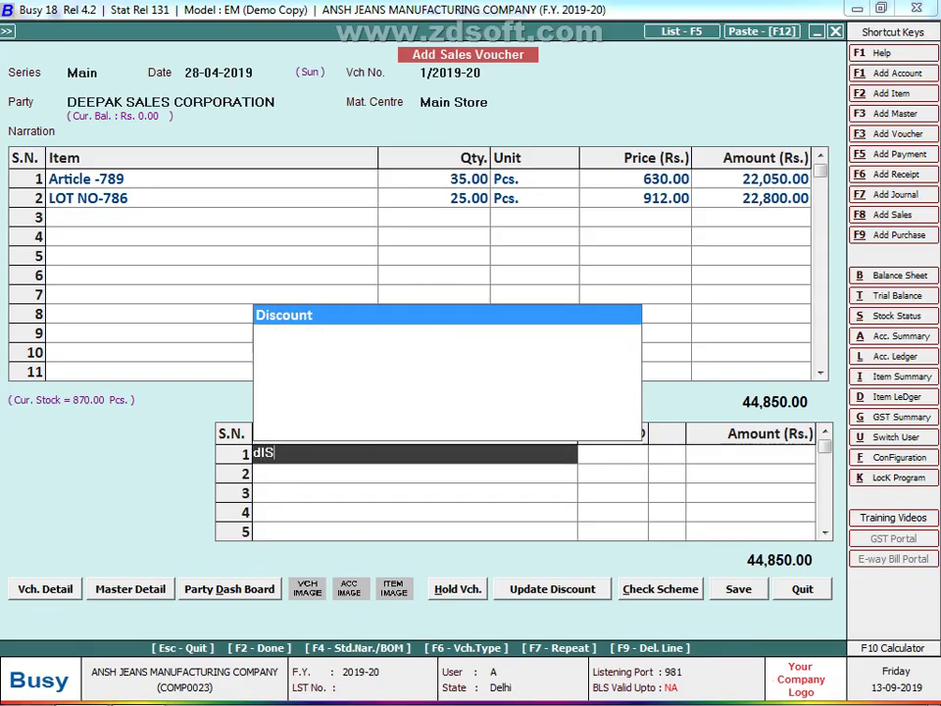
{"action": "key", "text": "Return"}
{"action": "type", "text": "7.50"}
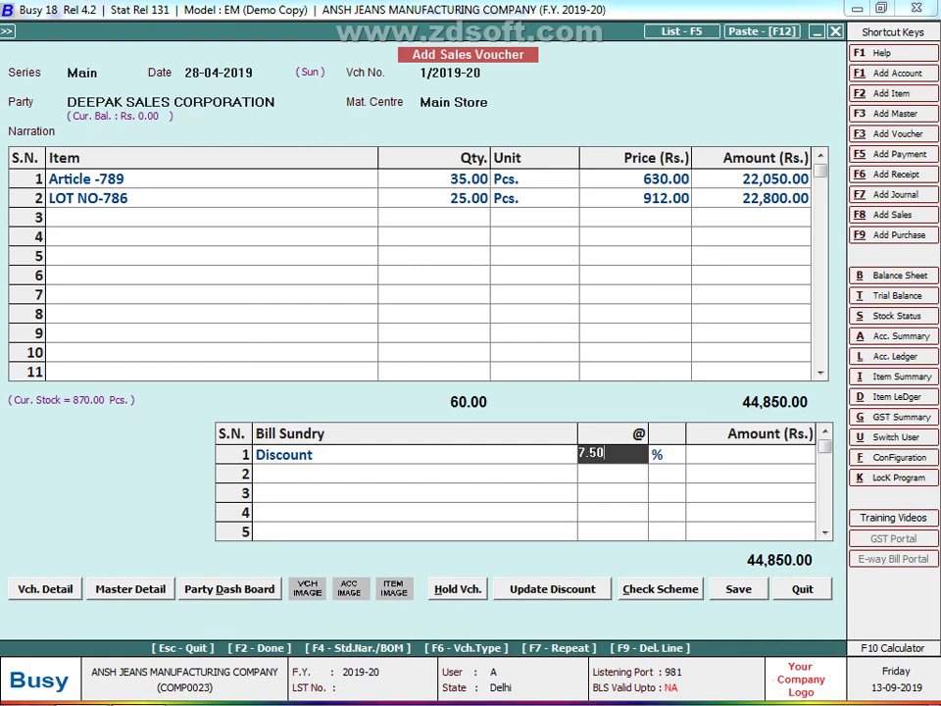
{"action": "key", "text": "Return"}
Enter ANKUR ROAD LINE TRANSPORT as the transporter in Transport Details.
{"action": "key", "text": "F2"}
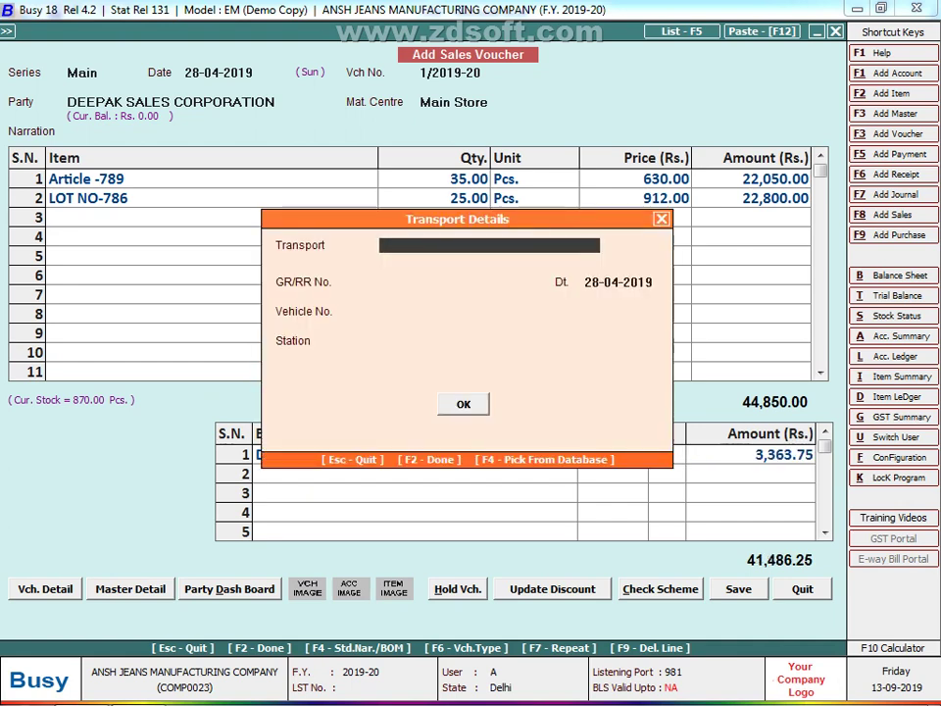
{"action": "type", "text": "ANKI"}
{"action": "key", "text": "BackSpace"}
{"action": "type", "text": "UR ROAD LIE"}
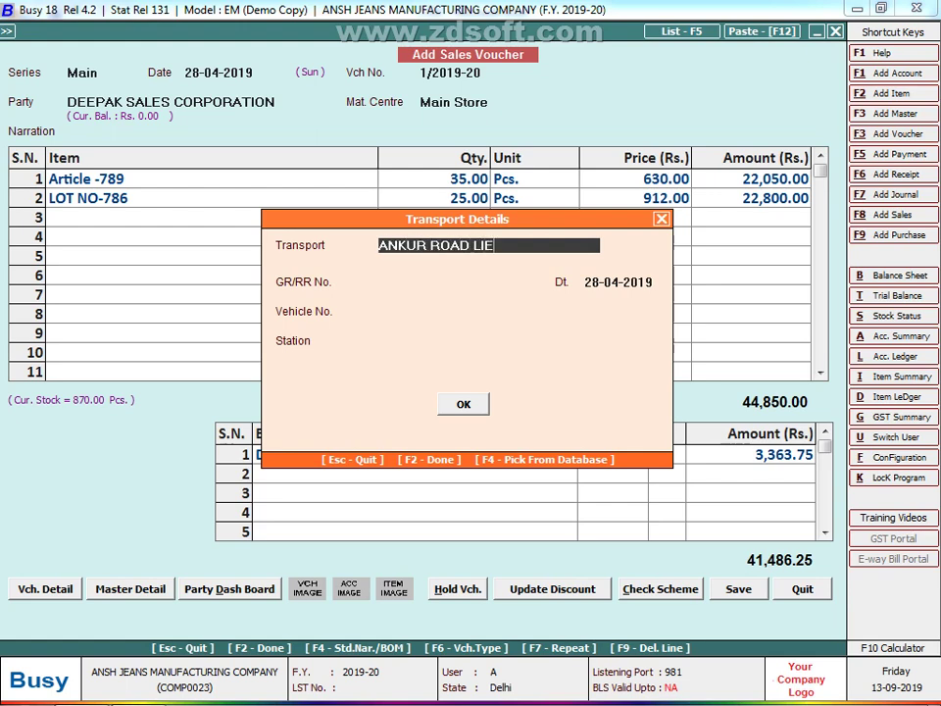
{"action": "key", "text": "BackSpace"}
{"action": "type", "text": "NM"}
{"action": "key", "text": "BackSpace"}
{"action": "type", "text": "E"}
{"action": "type", "text": " TRANSPORT"}
{"action": "key", "text": "Return"}
{"action": "key", "text": "Return"}
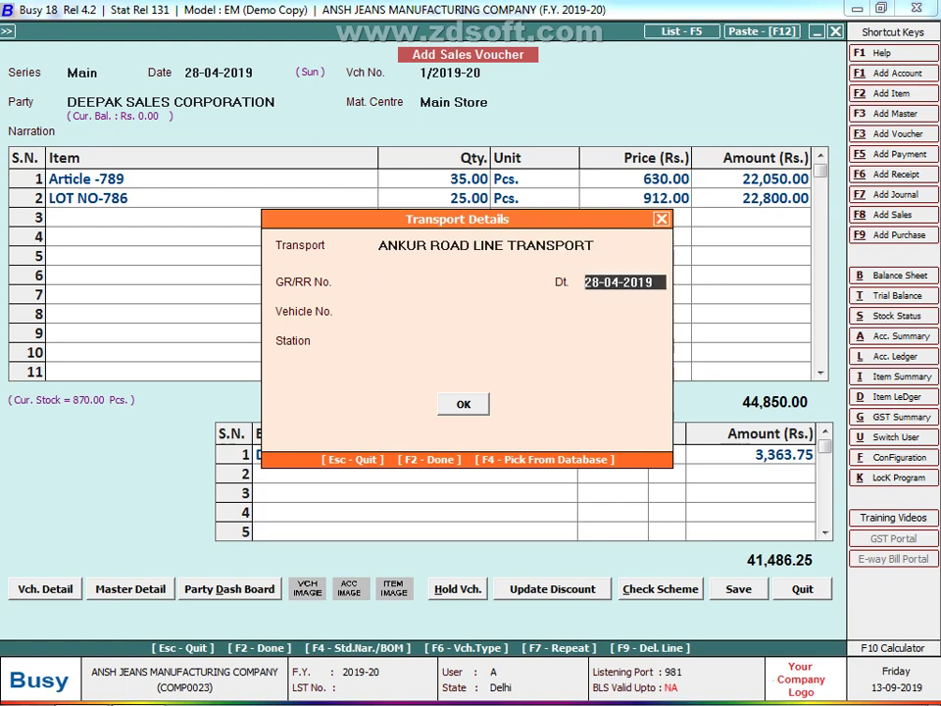
{"action": "key", "text": "Return"}
{"action": "key", "text": "Return"}
{"action": "key", "text": "Return"}
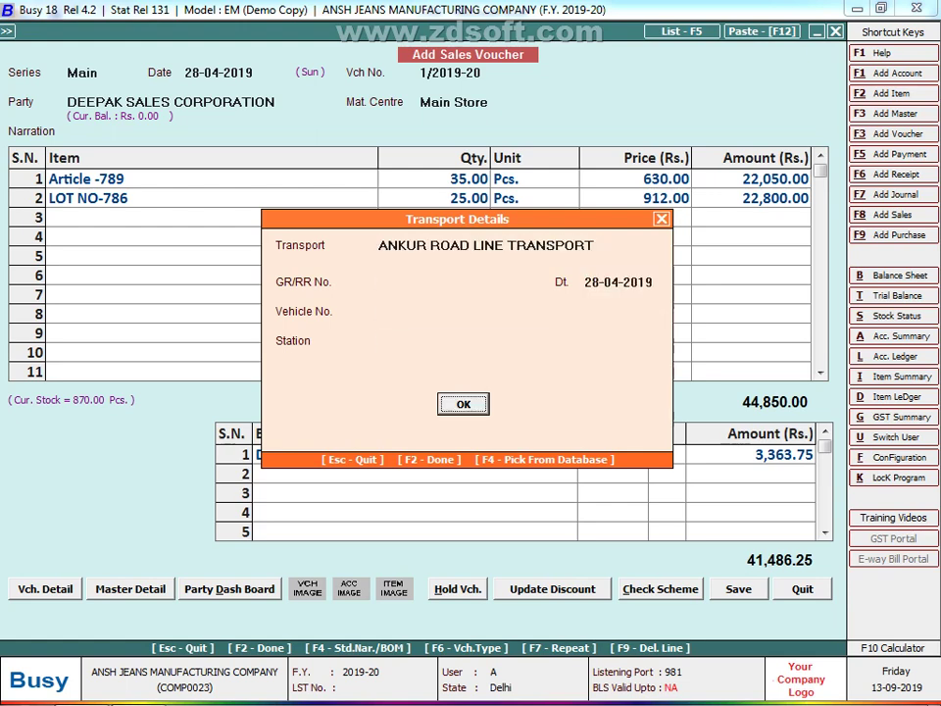
Set the station to KOLKATTA, confirm transport details and reach the save prompt.
{"action": "key", "text": "alt+Tab"}
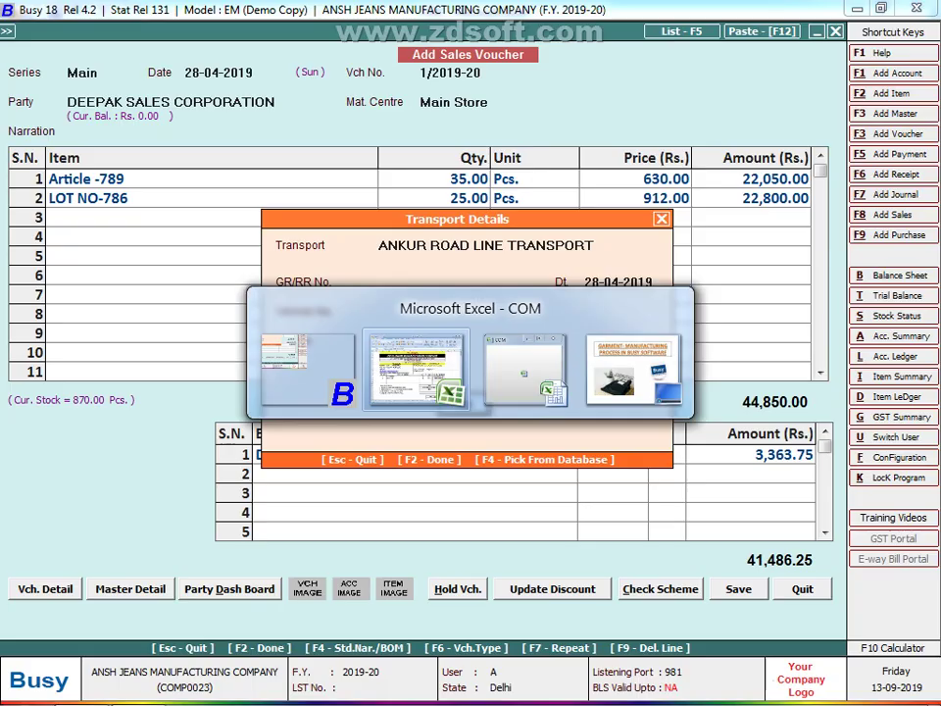
{"action": "key", "text": "Escape"}
{"action": "type", "text": "K"}
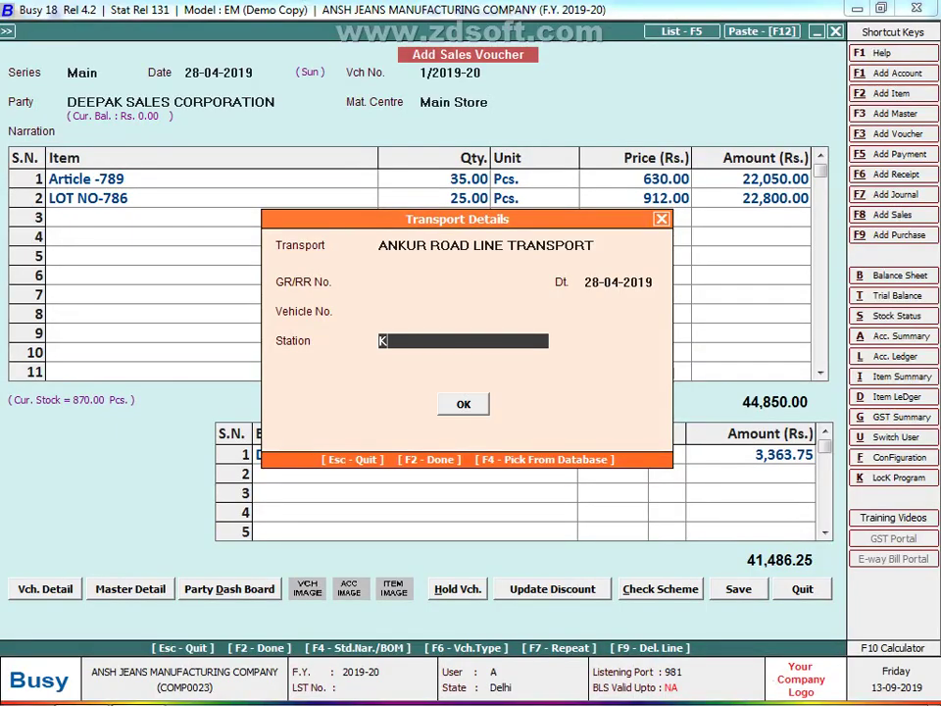
{"action": "type", "text": "OLKATT"}
{"action": "type", "text": "A"}
{"action": "key", "text": "Return"}
{"action": "key", "text": "Return"}
{"action": "key", "text": "alt+Tab"}
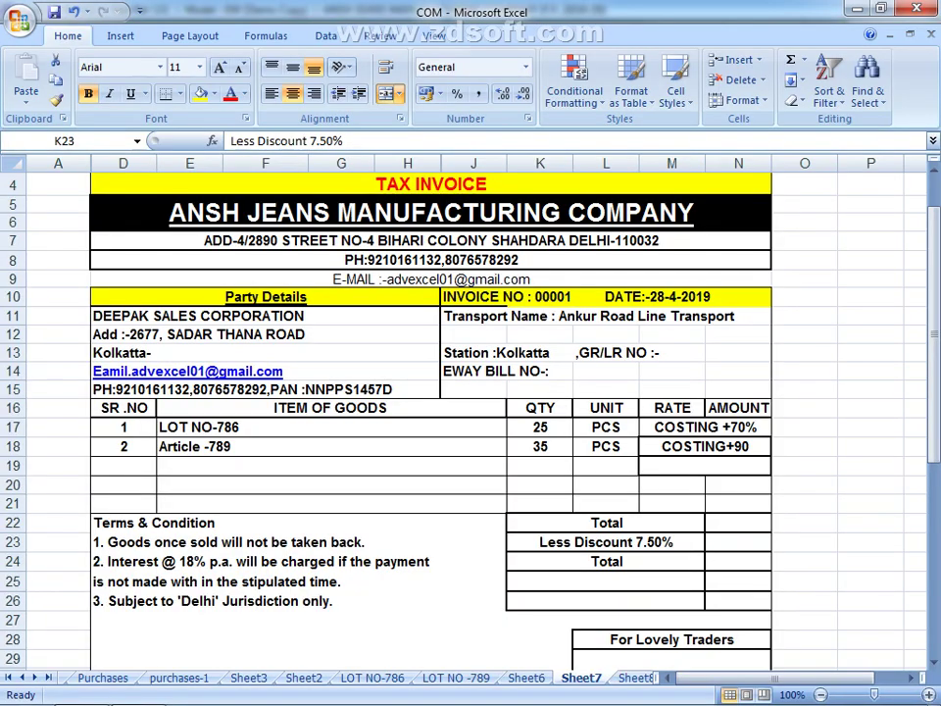
{"action": "key", "text": "alt+Tab"}
{"action": "key", "text": "Escape"}
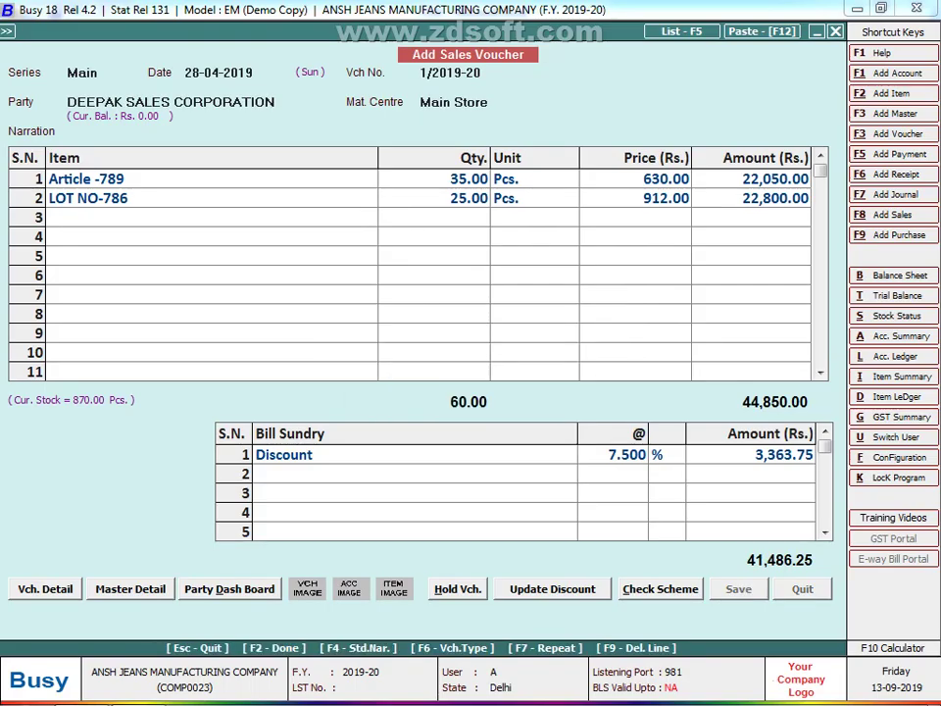
Preview invoice 1/2019-20 in the STANDARD format and compare it with the Excel invoice.
{"action": "key", "text": "Return"}
{"action": "key", "text": "Return"}
{"action": "key", "text": "Return"}
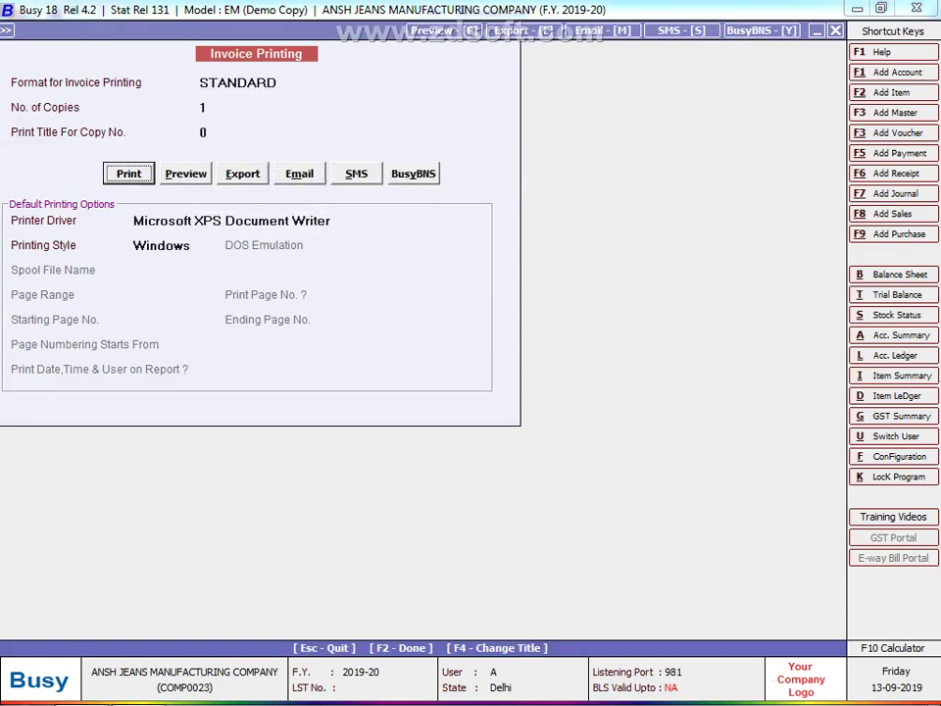
{"action": "key", "text": "Right"}
{"action": "key", "text": "Return"}
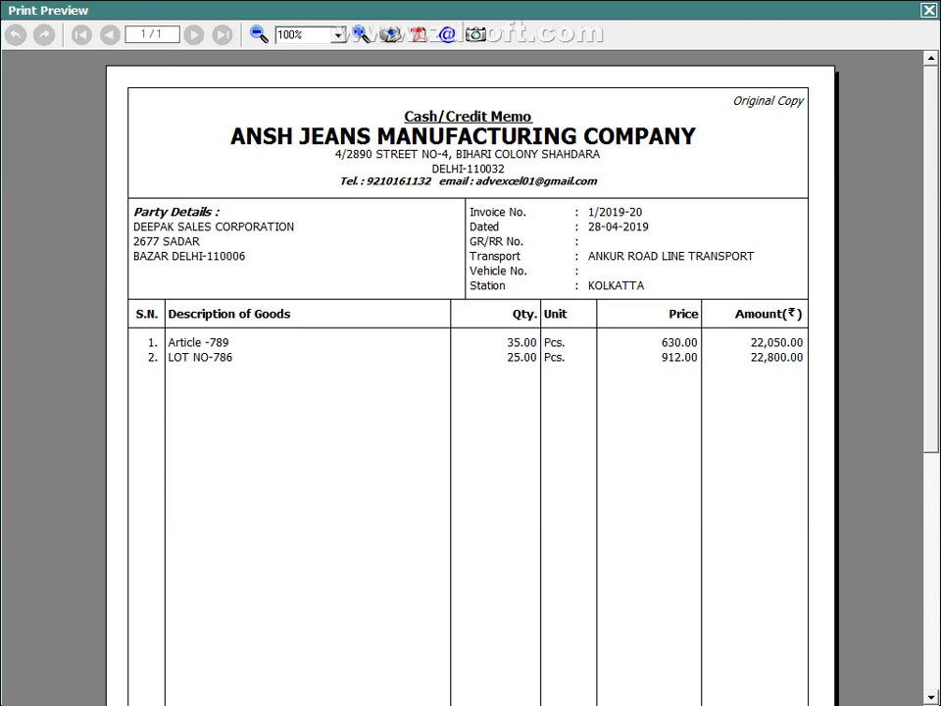
{"action": "key", "text": "Escape"}
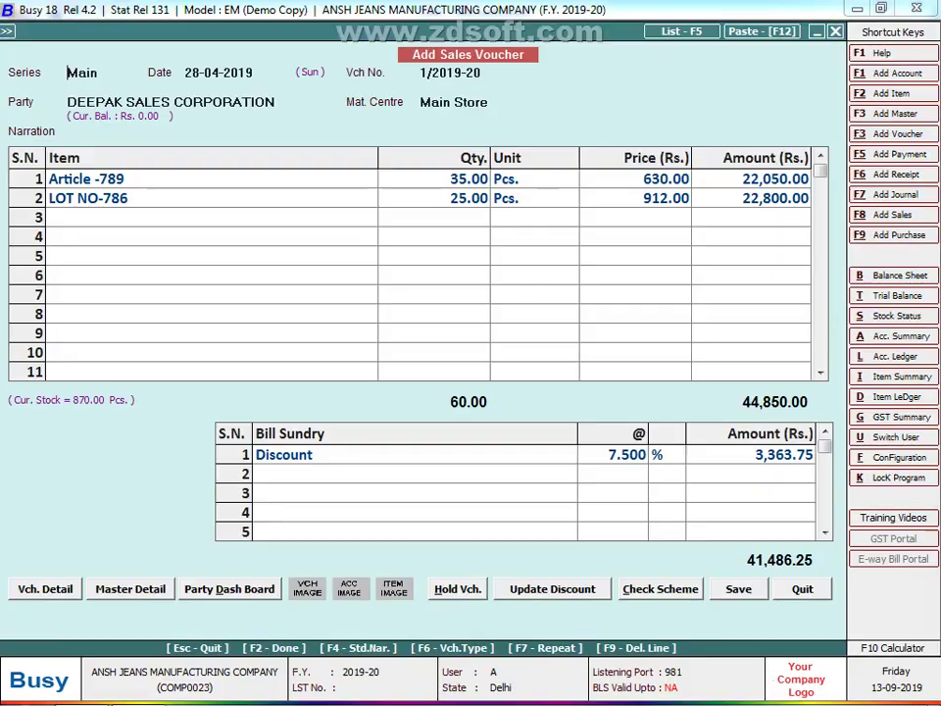
{"action": "key", "text": "alt+Tab"}
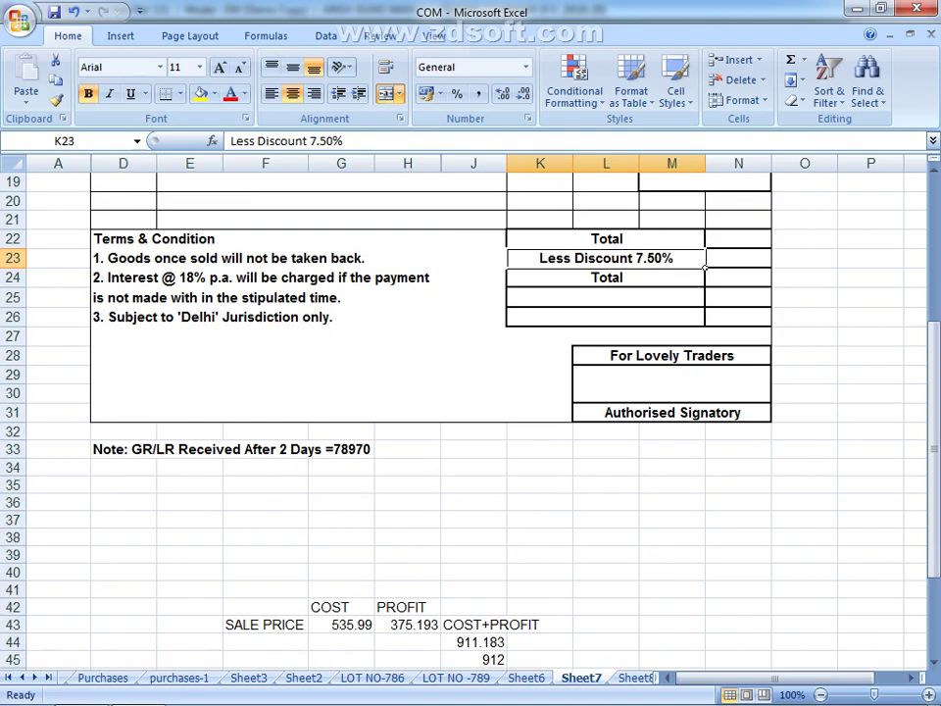
{"action": "key", "text": "alt+Tab"}
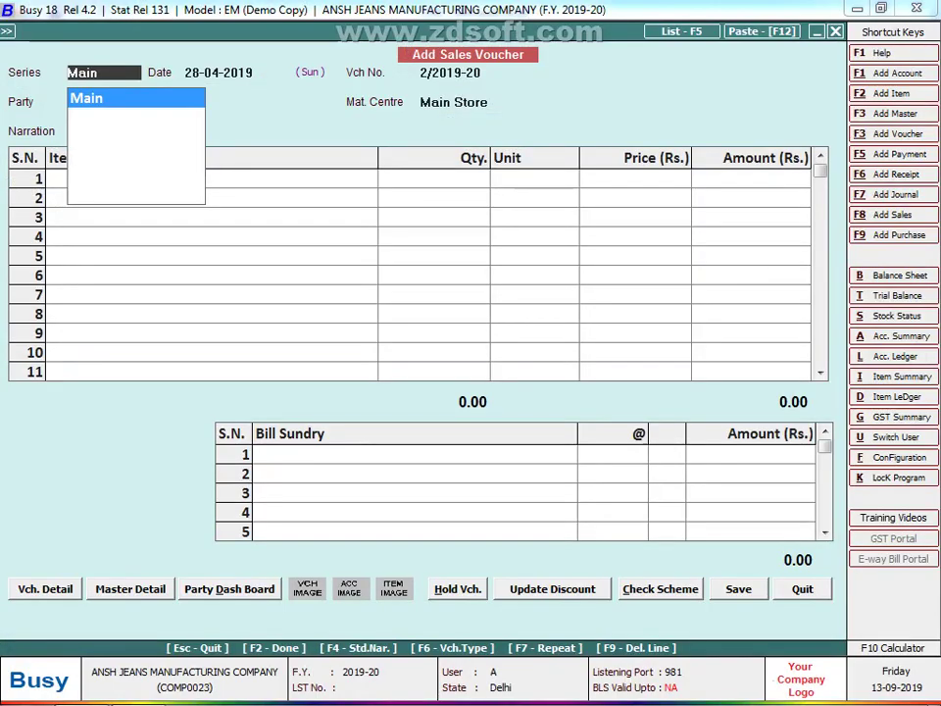
Discard the blank voucher and open sales voucher 1 for modification.
{"action": "key", "text": "Escape"}
{"action": "key", "text": "Return"}
{"action": "key", "text": "Down"}
{"action": "key", "text": "Return"}
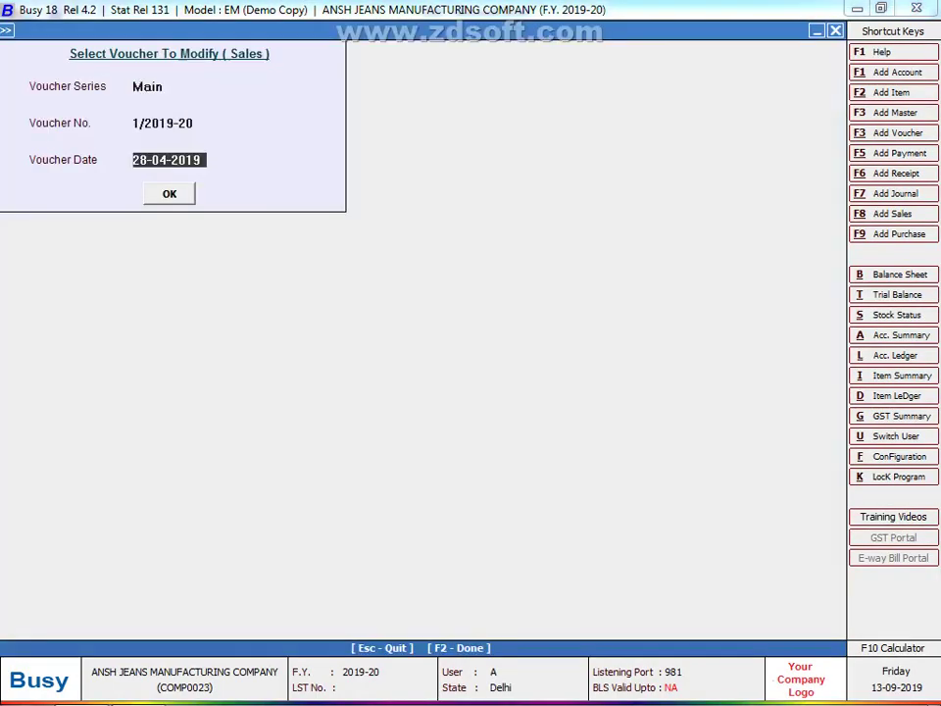
{"action": "key", "text": "Return"}
{"action": "key", "text": "Return"}
Enter GR/RR No. 78970 from the Excel note, re-save and preview the invoice.
{"action": "key", "text": "F2"}
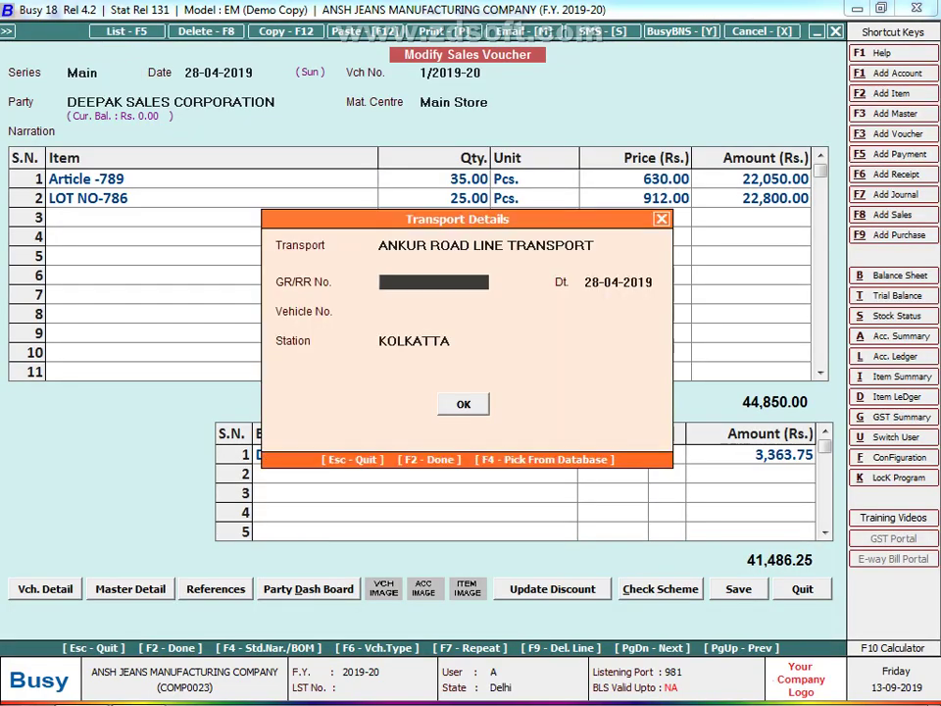
{"action": "key", "text": "alt+Tab"}
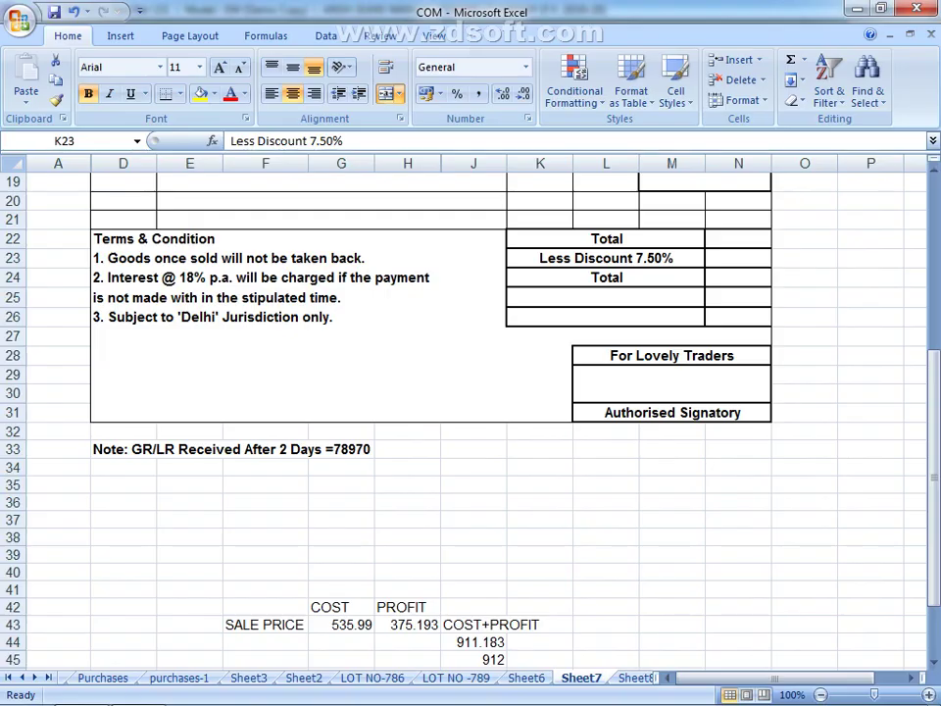
{"action": "key", "text": "alt+Tab"}
{"action": "type", "text": "78970"}
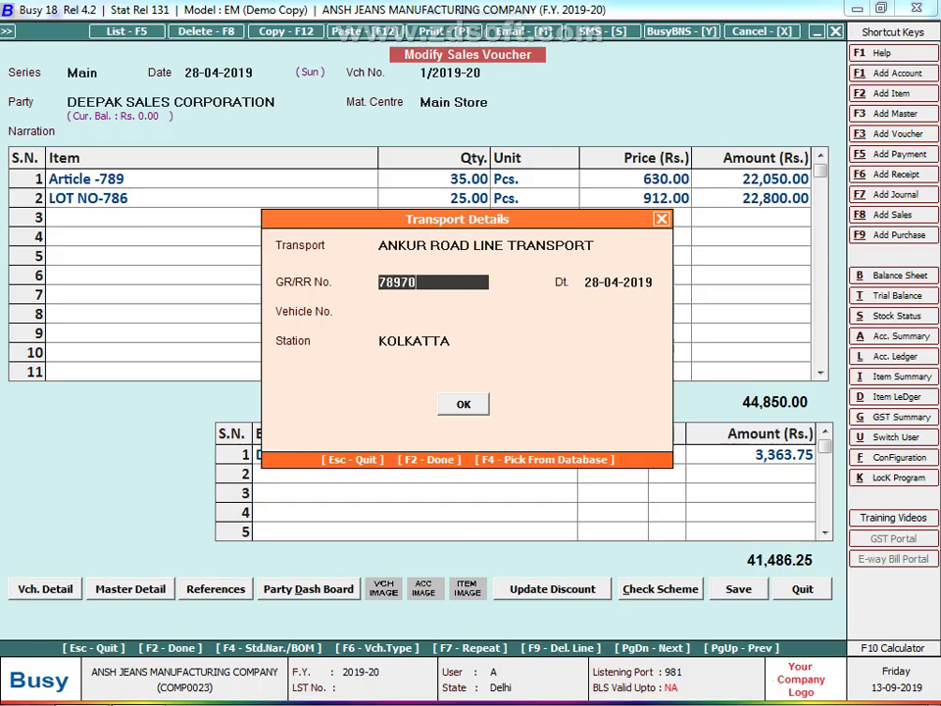
{"action": "key", "text": "F2"}
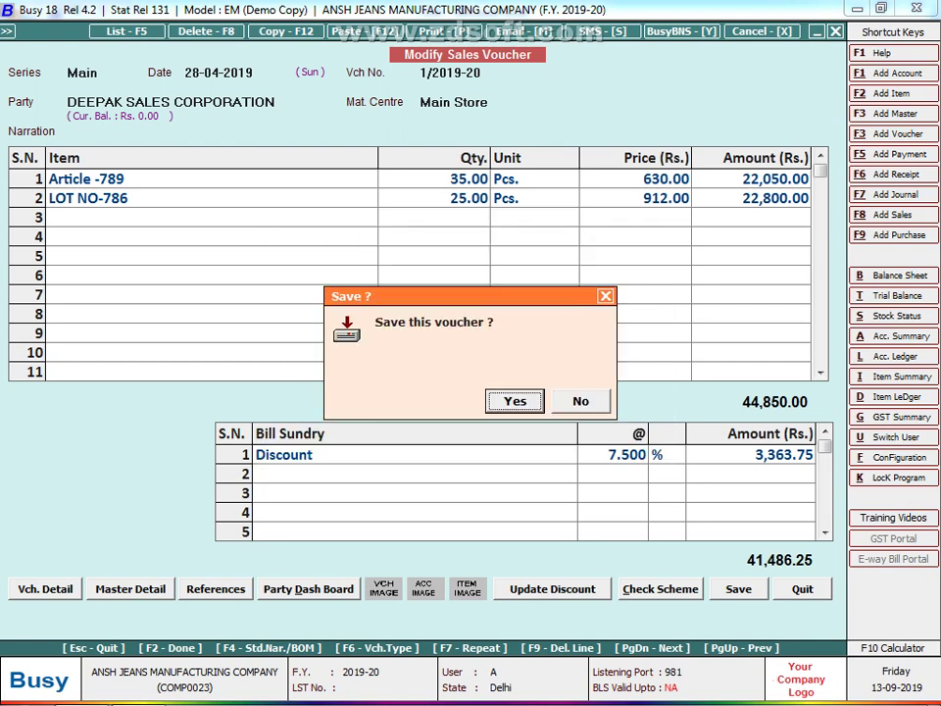
{"action": "key", "text": "Return"}
{"action": "key", "text": "Return"}
{"action": "key", "text": "Return"}
{"action": "key", "text": "Return"}
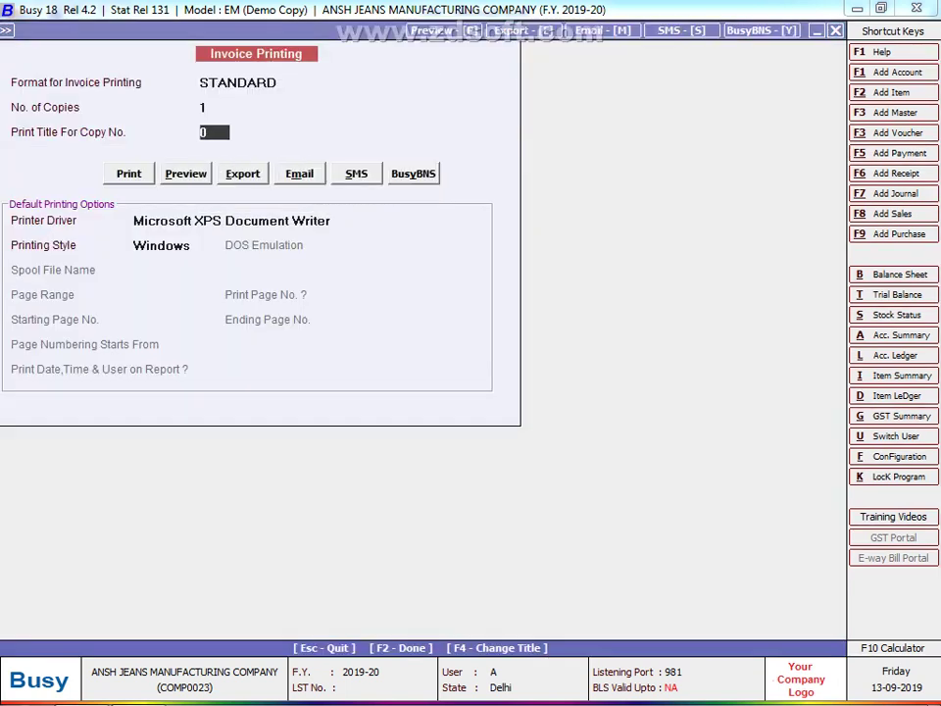
{"action": "key", "text": "Return"}
{"action": "key", "text": "Right"}
{"action": "key", "text": "Return"}
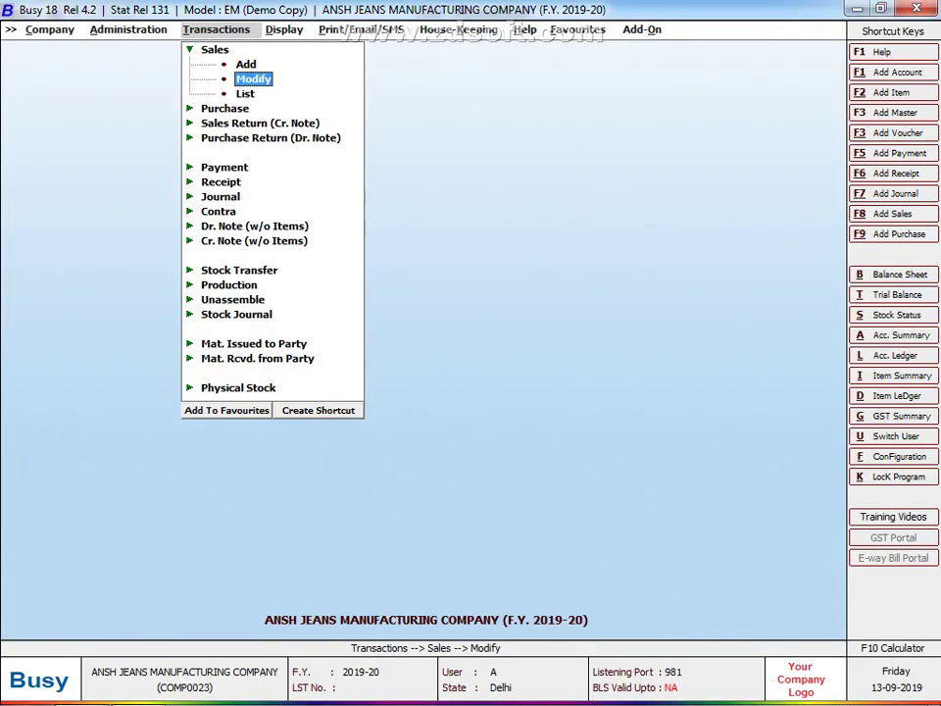
Show Sheet8's VA ENTERPRISES tax invoice and narrow column A.
{"action": "key", "text": "ctrl+Page_Down"}
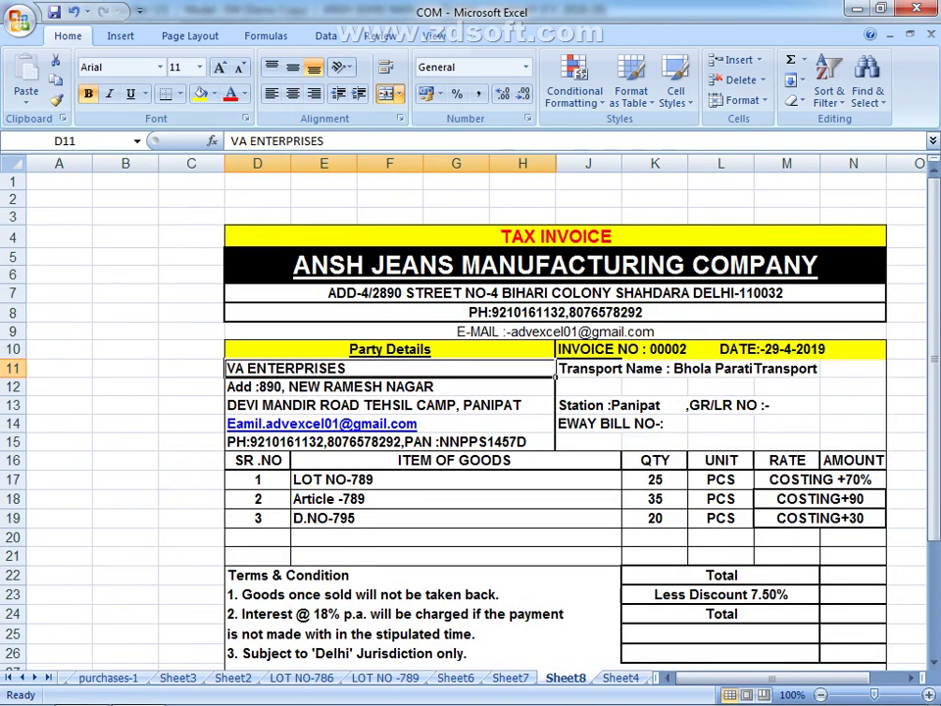
{"action": "left_click_drag", "start_coordinate": [92, 163], "coordinate": [59, 163]}
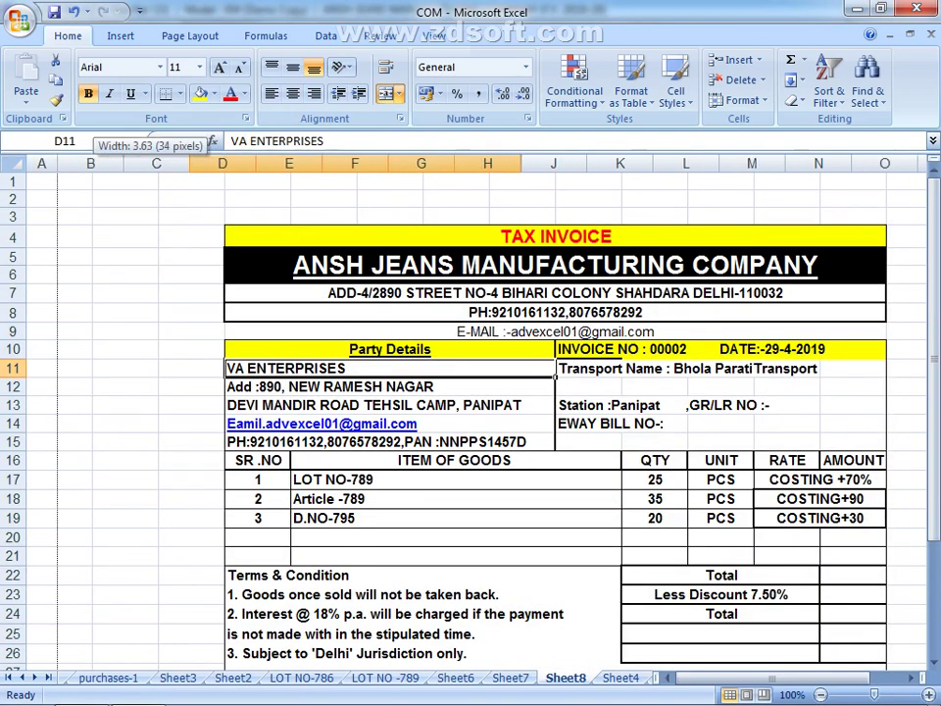
{"action": "scroll", "coordinate": [470, 412], "scroll_direction": "down", "scroll_amount": 2}
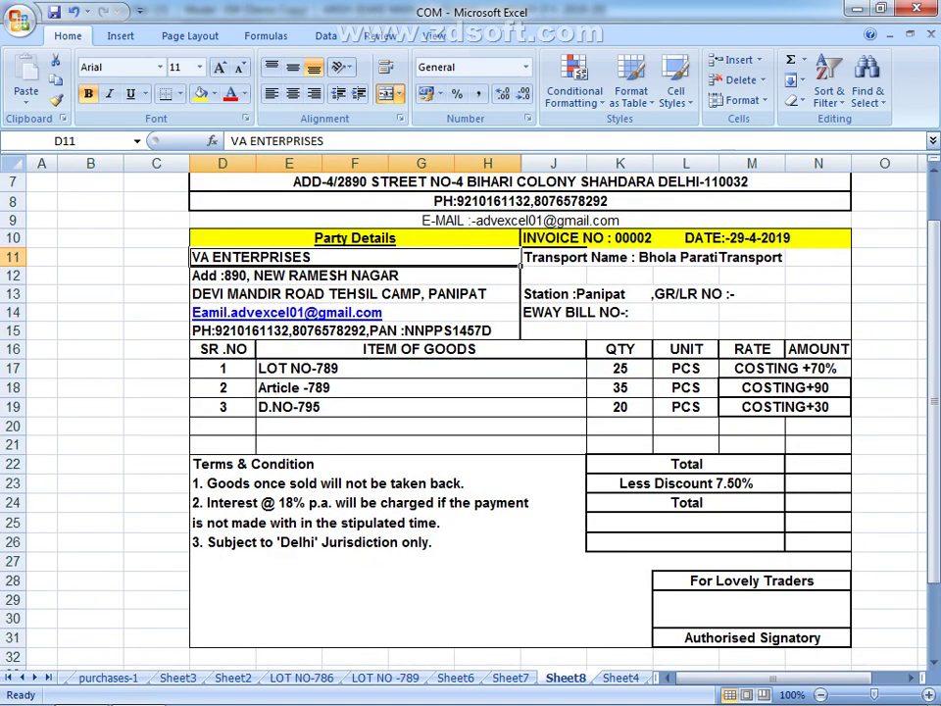